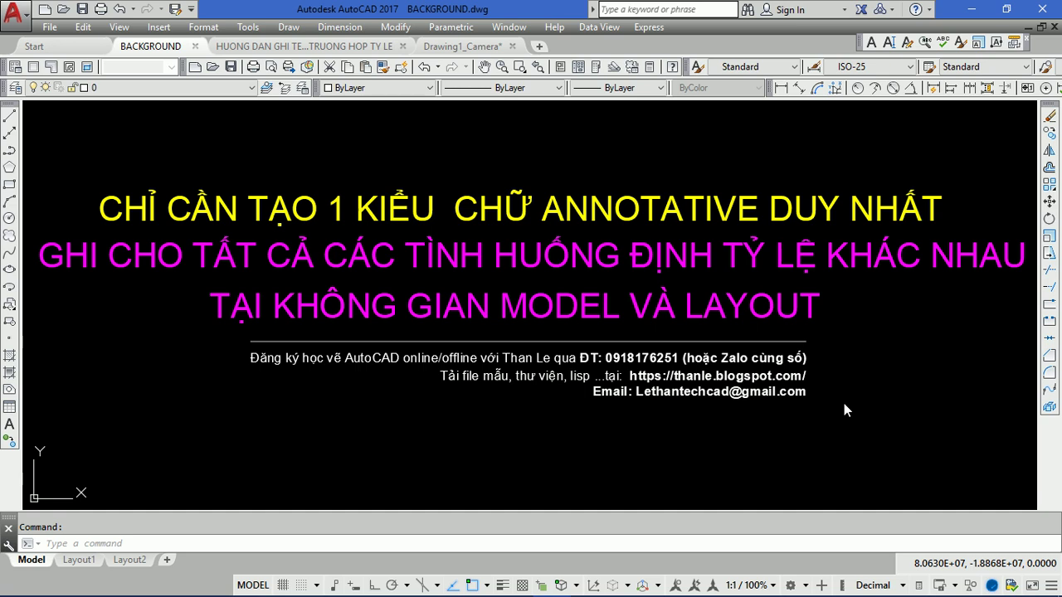
Switch from BACKGROUND to the HUONG DAN GHI TEXT LEN TAT CA TRUONG HOP TY LE drawing.
left_click(520, 456)
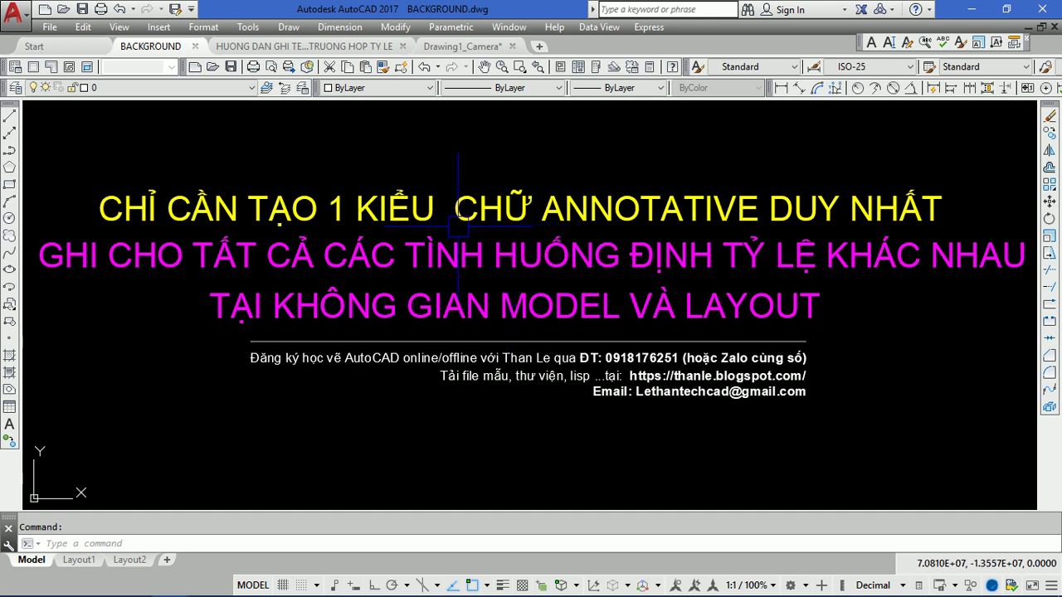
left_click(280, 46)
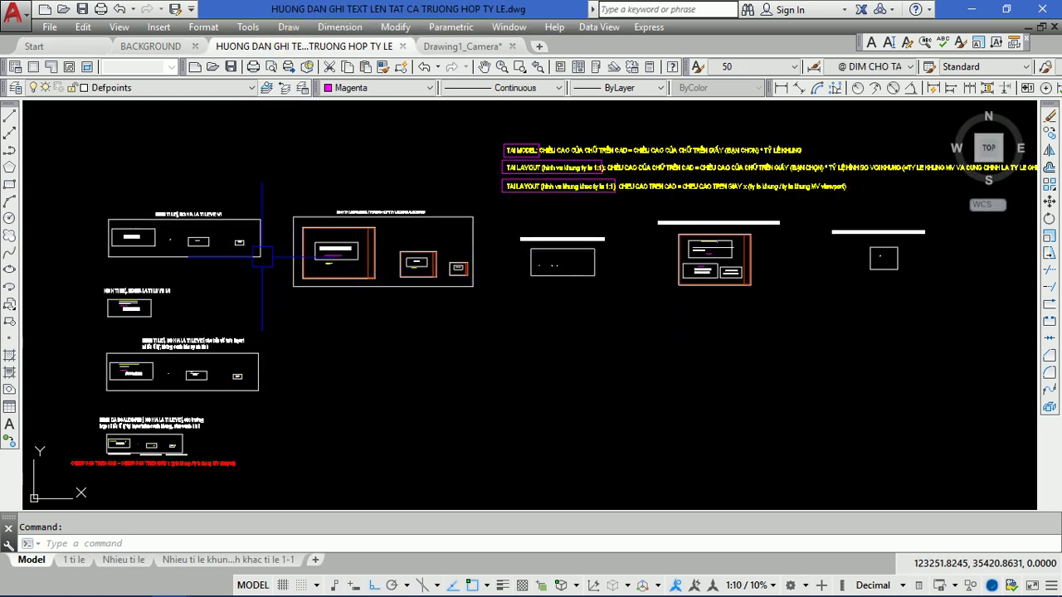
mouse_move(406, 281)
middle_mouse_down()
mouse_move(618, 288)
mouse_move(345, 244)
mouse_move(237, 255)
mouse_move(309, 243)
middle_mouse_up()
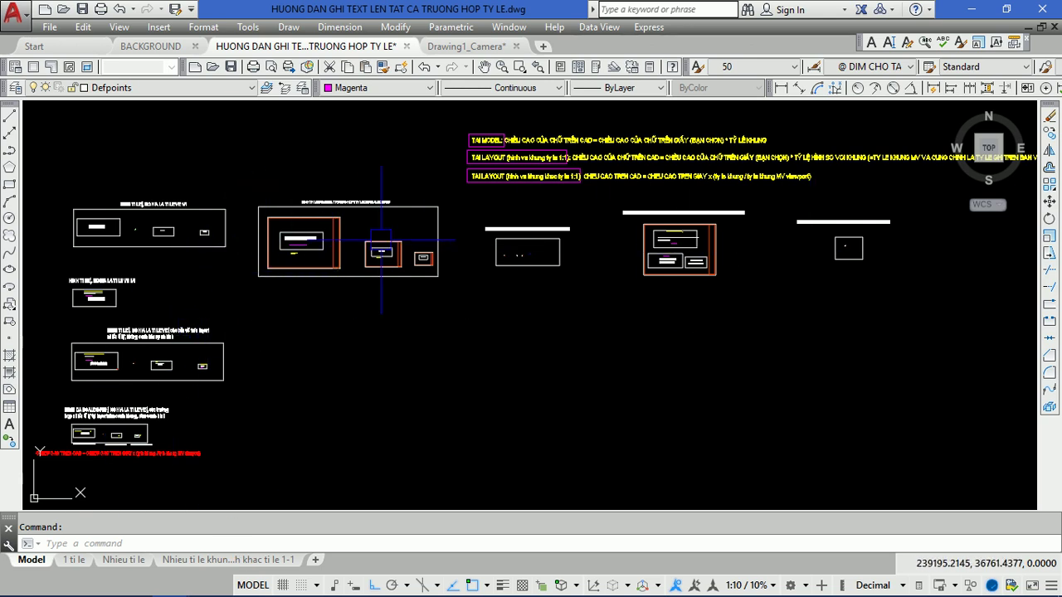
scroll(254, 230, "up", 6)
mouse_move(626, 345)
middle_mouse_down()
mouse_move(552, 361)
mouse_move(312, 360)
middle_mouse_up()
scroll(664, 365, "down", 3)
scroll(675, 367, "down", 2)
scroll(675, 368, "up", 1)
middle_click_drag(675, 367, 372, 328)
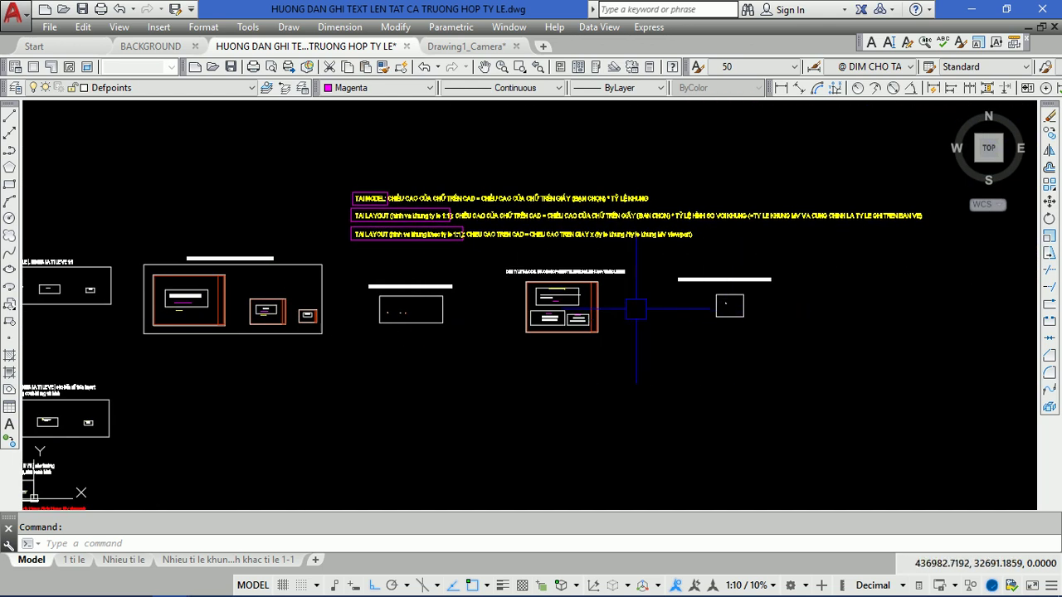
middle_click_drag(205, 311, 361, 317)
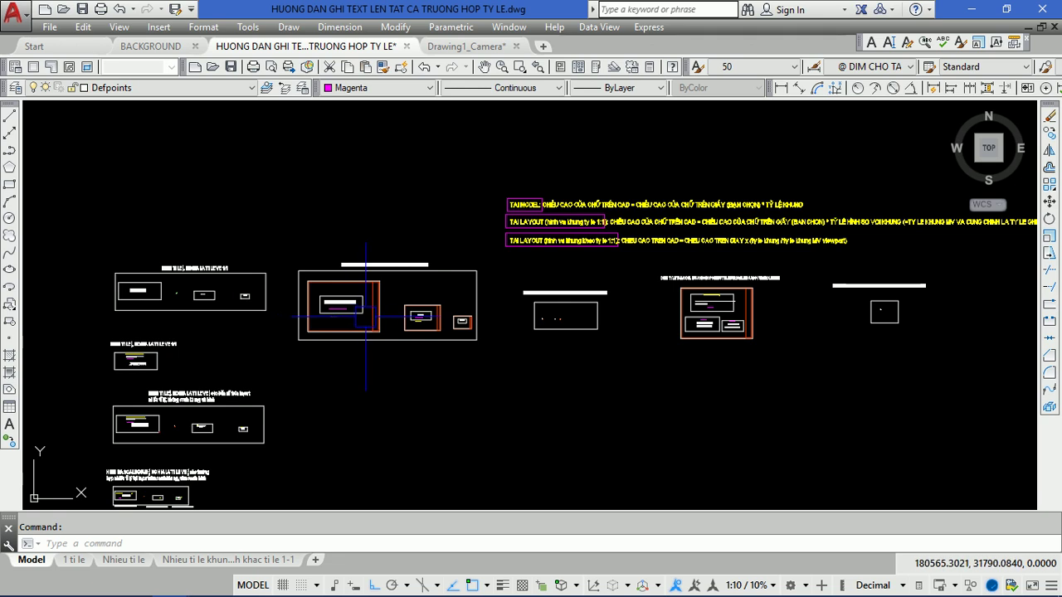
scroll(349, 315, "up", 3)
scroll(357, 311, "up", 3)
scroll(313, 292, "up", 5)
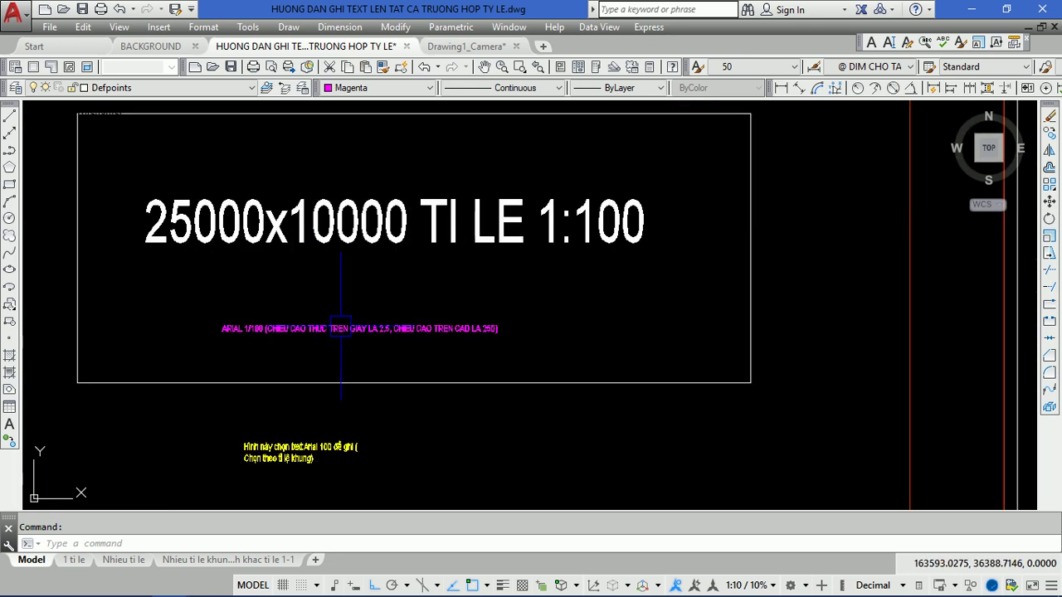
left_click(326, 335)
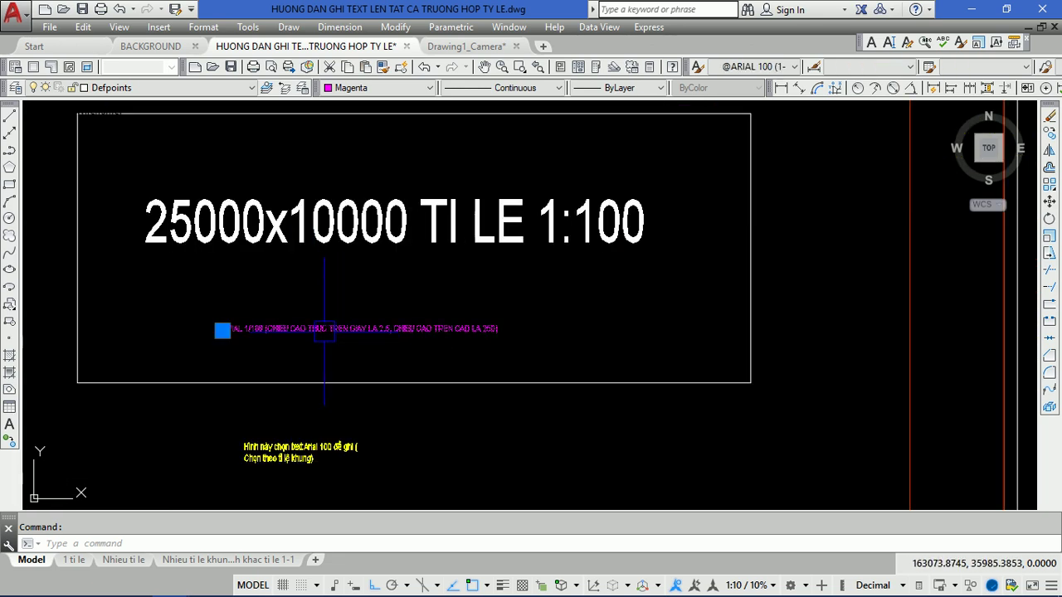
scroll(349, 189, "down", 3)
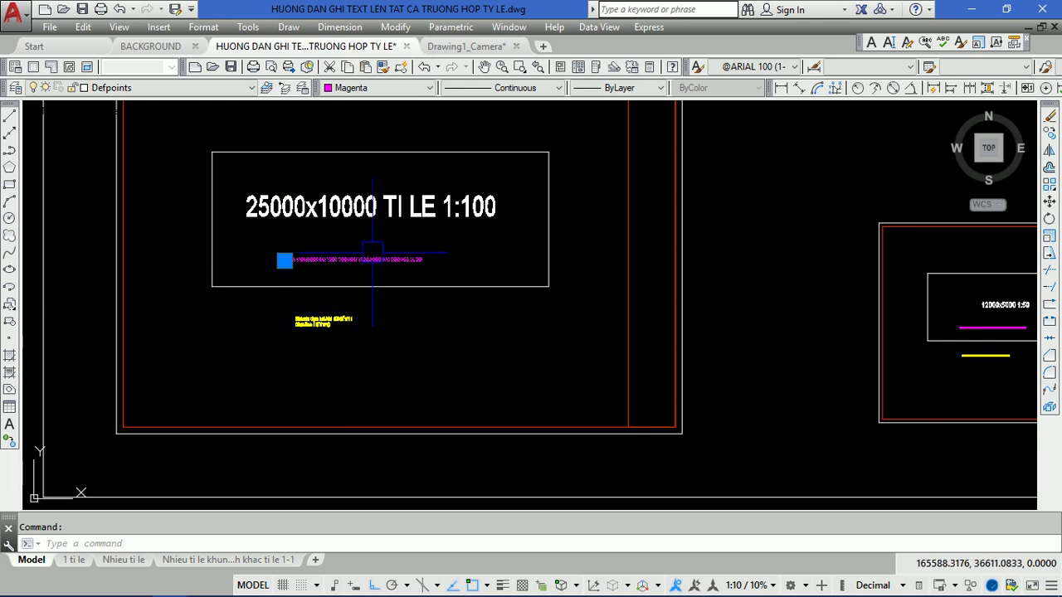
key("Escape")
scroll(318, 232, "down", 4)
scroll(348, 258, "down", 2)
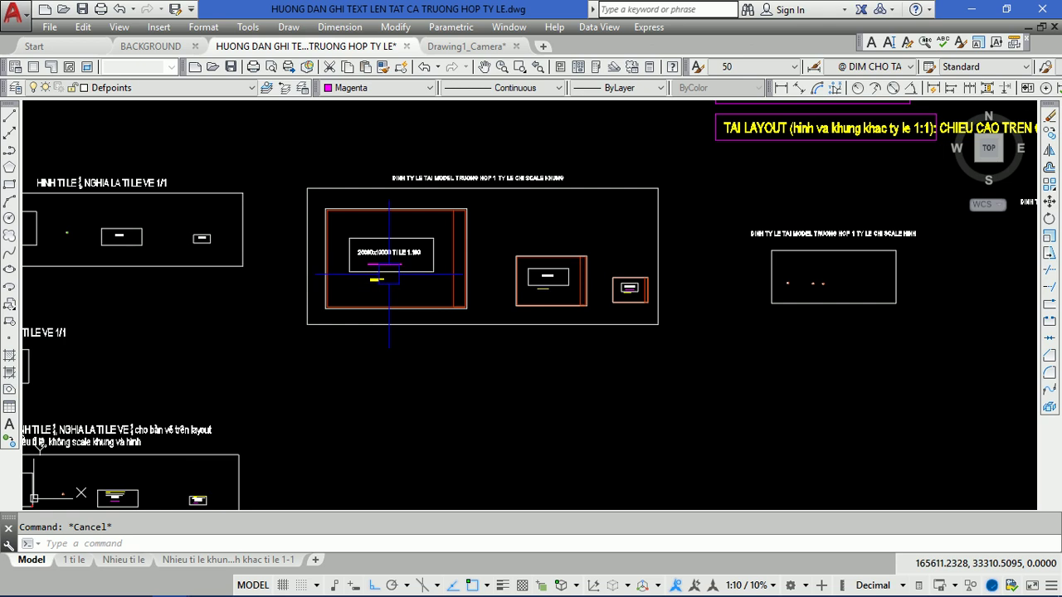
scroll(424, 241, "down", 2)
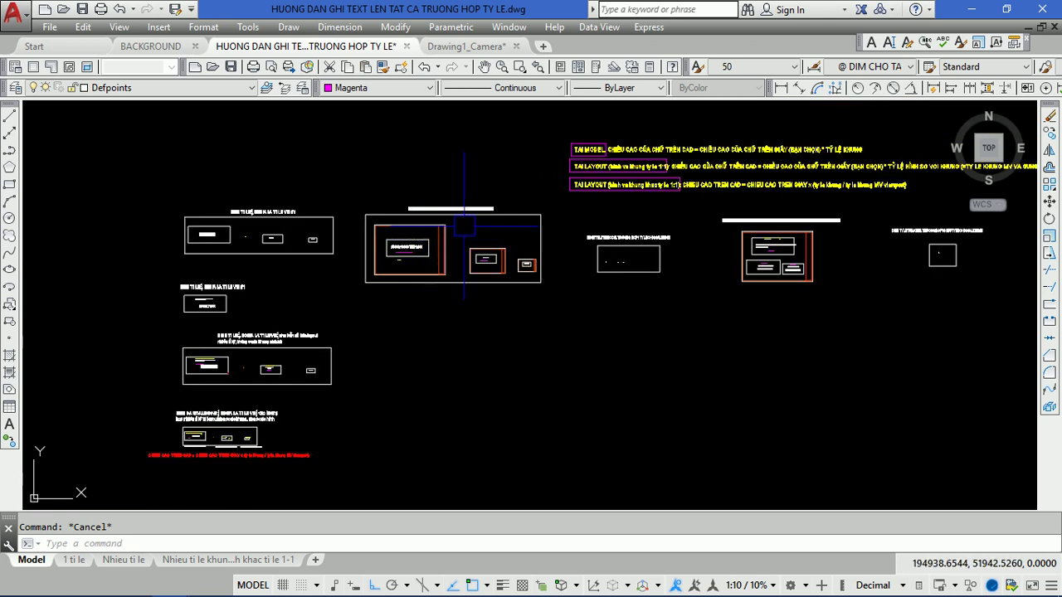
middle_click_drag(821, 249, 639, 274)
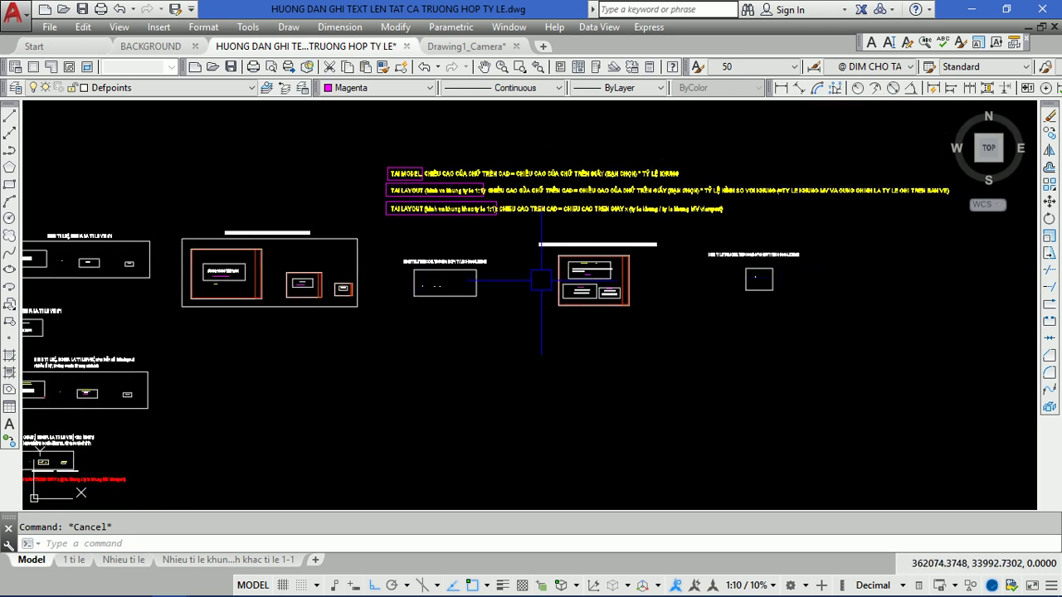
scroll(193, 270, "up", 2)
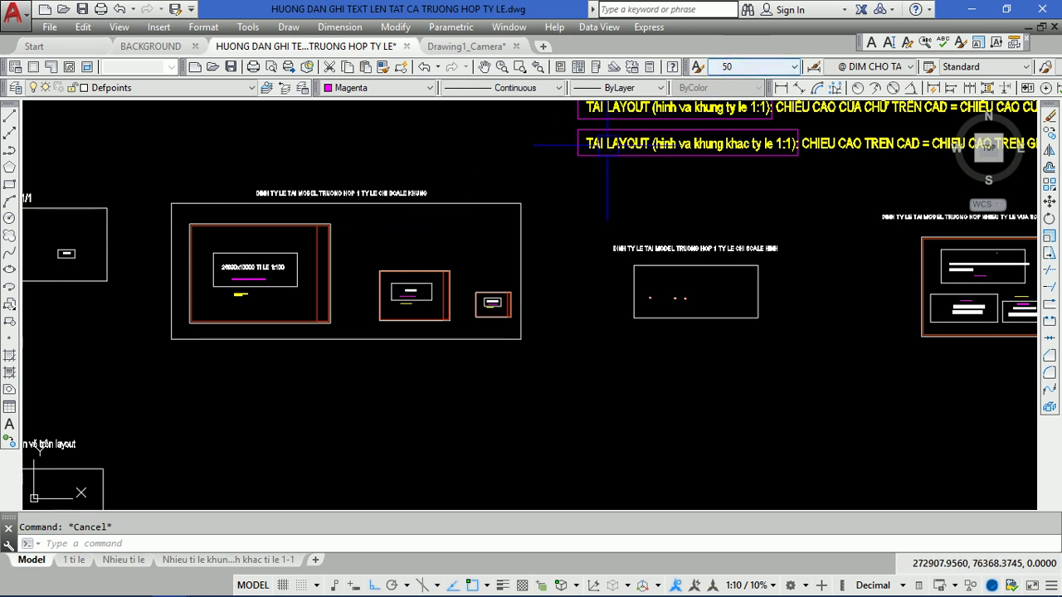
left_click(736, 68)
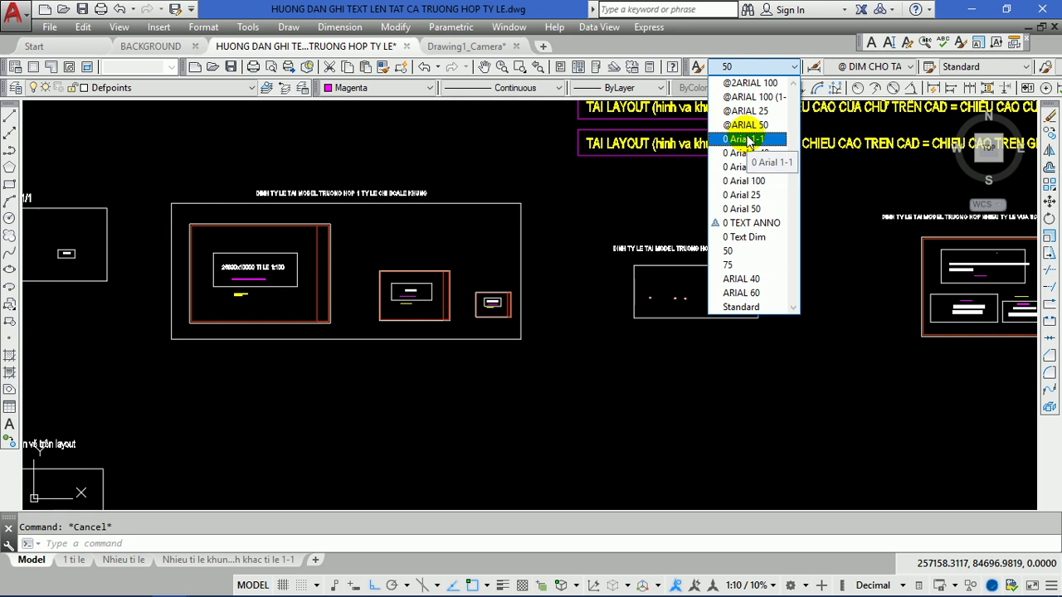
left_click(620, 199)
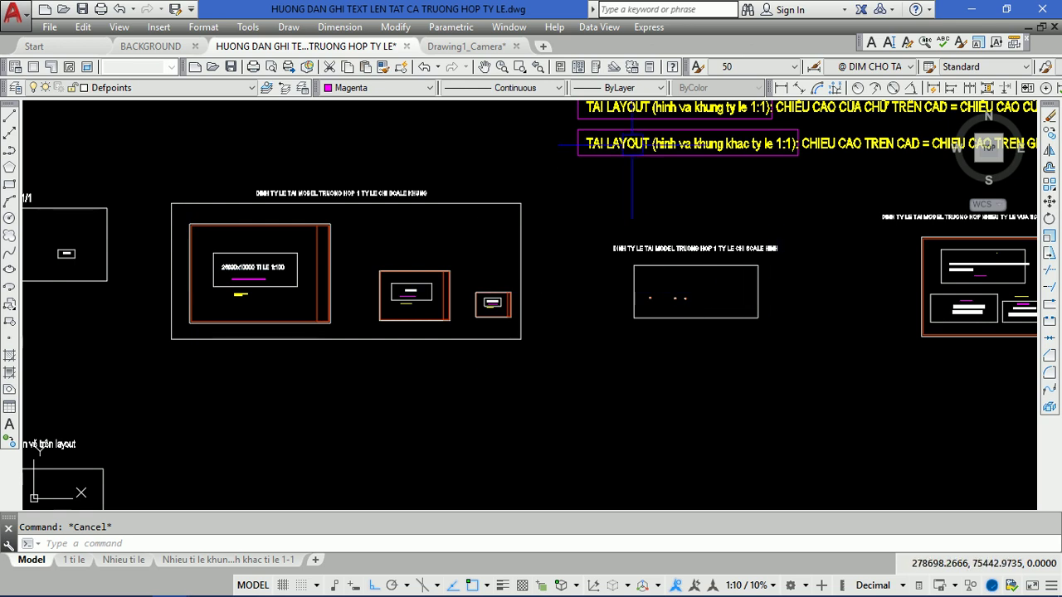
left_click(747, 67)
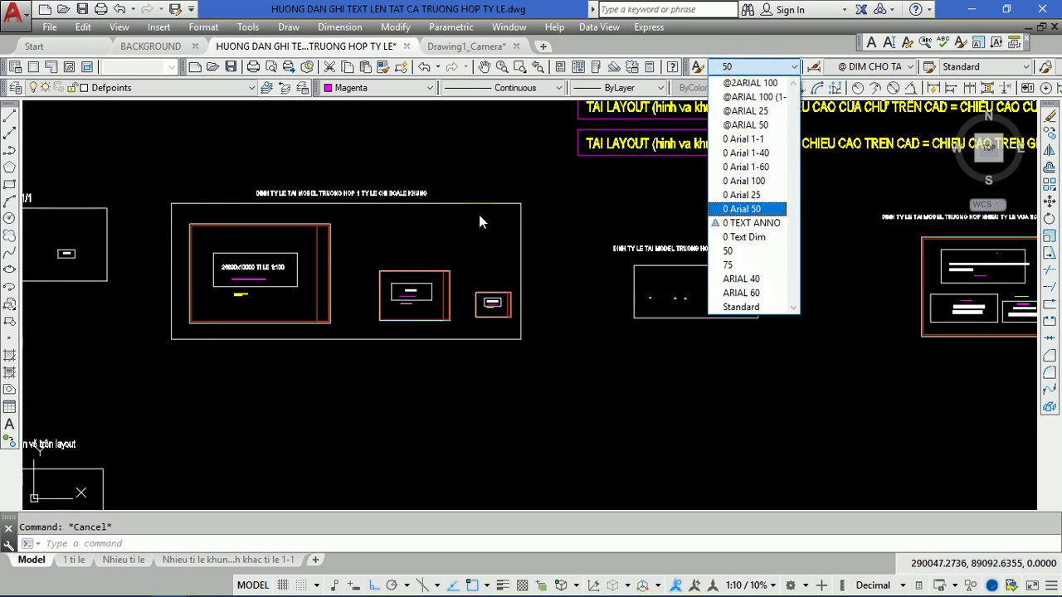
left_click(515, 192)
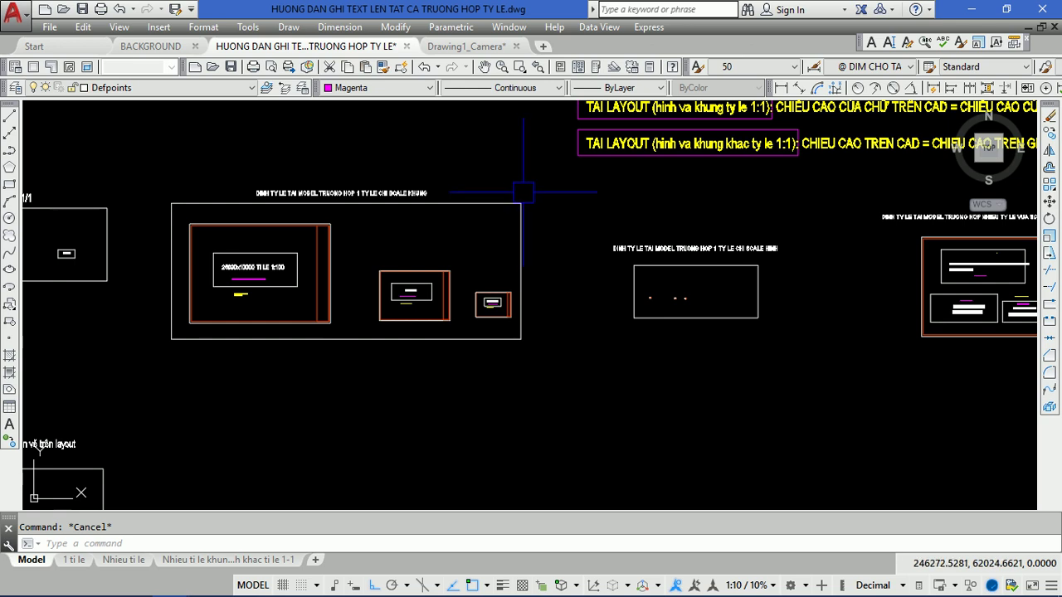
left_click(757, 68)
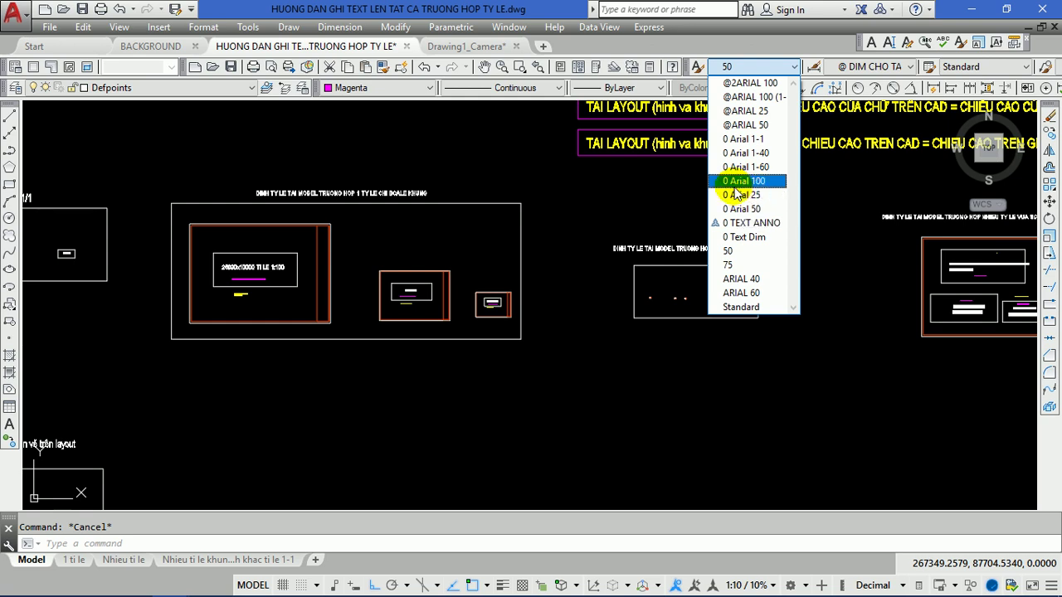
left_click(539, 167)
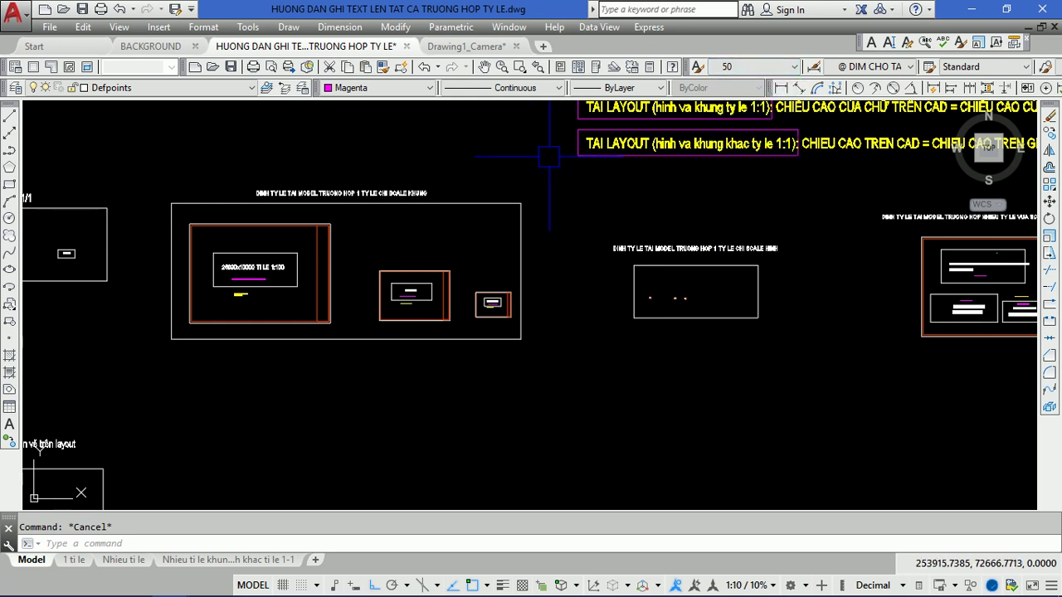
mouse_move(548, 157)
middle_mouse_down()
mouse_move(628, 262)
mouse_move(701, 244)
middle_mouse_up()
middle_click_drag(398, 282, 631, 266)
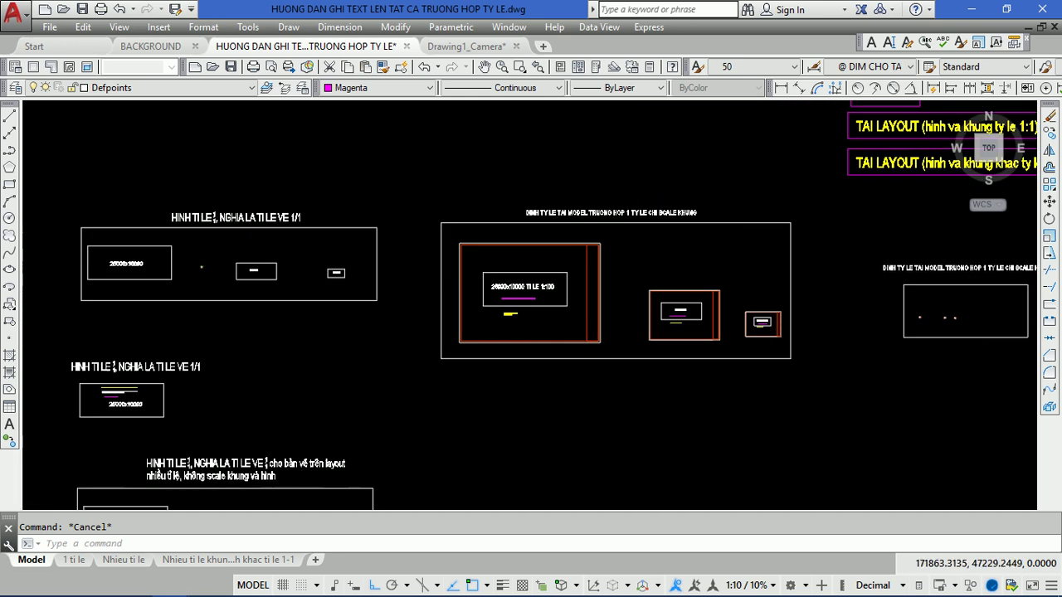
scroll(531, 265, "down", 3)
middle_click_drag(584, 291, 412, 303)
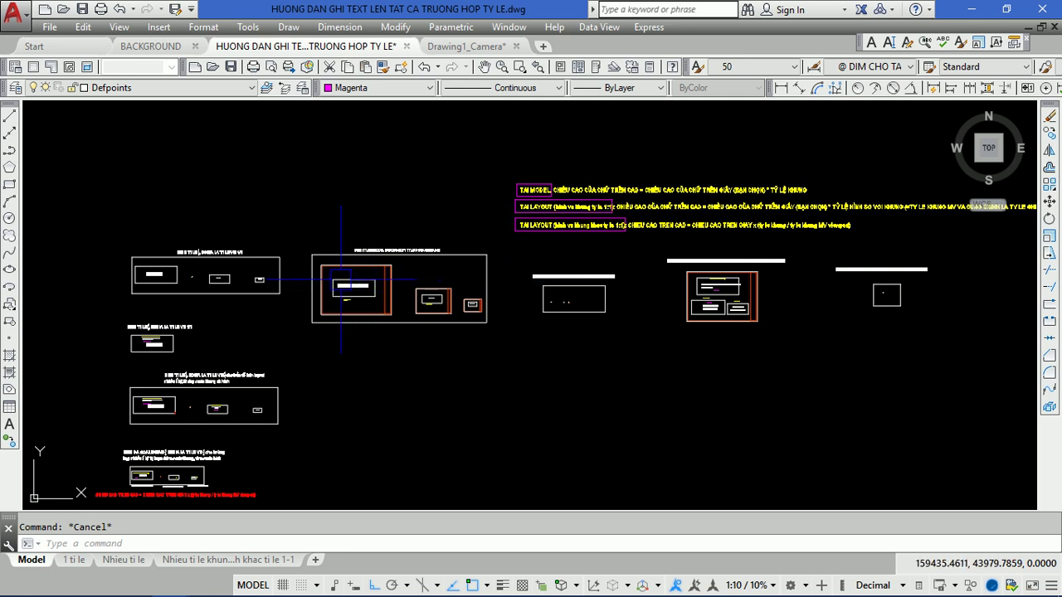
scroll(348, 287, "up", 2)
scroll(353, 289, "up", 3)
scroll(359, 280, "down", 1)
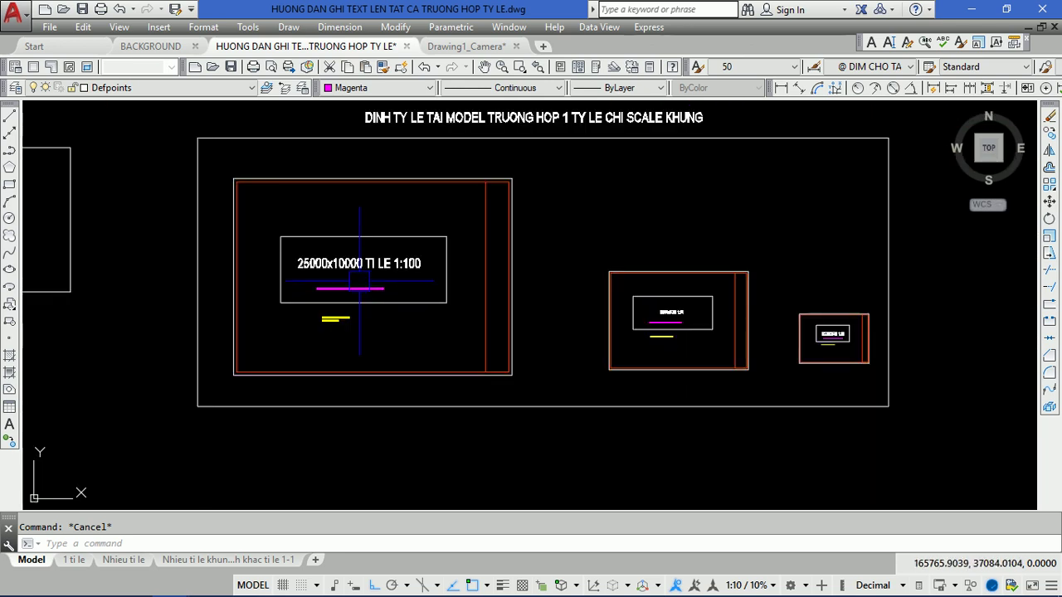
scroll(507, 209, "down", 3)
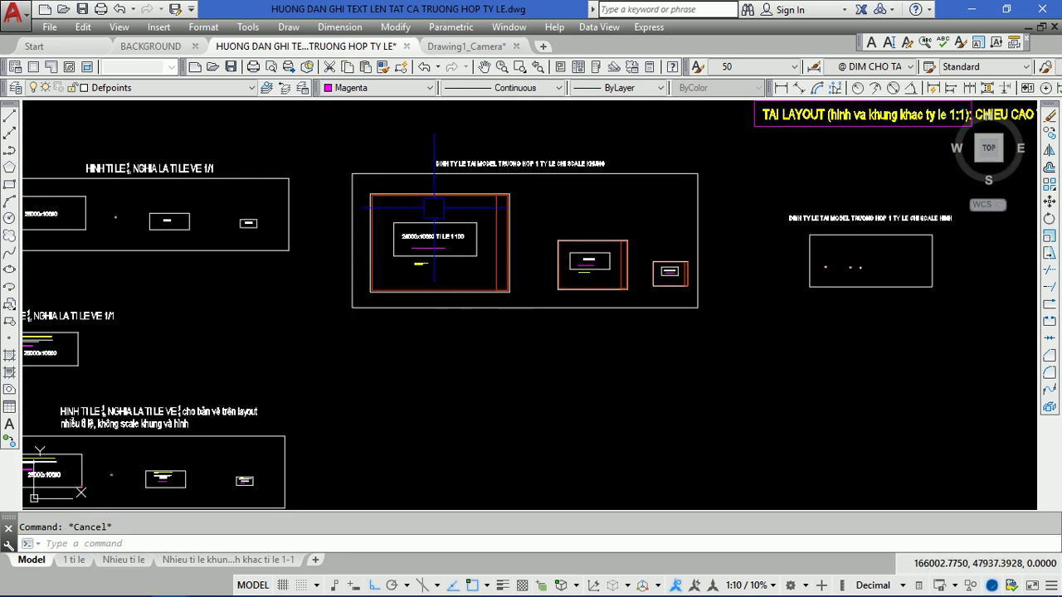
middle_click_drag(434, 208, 349, 257)
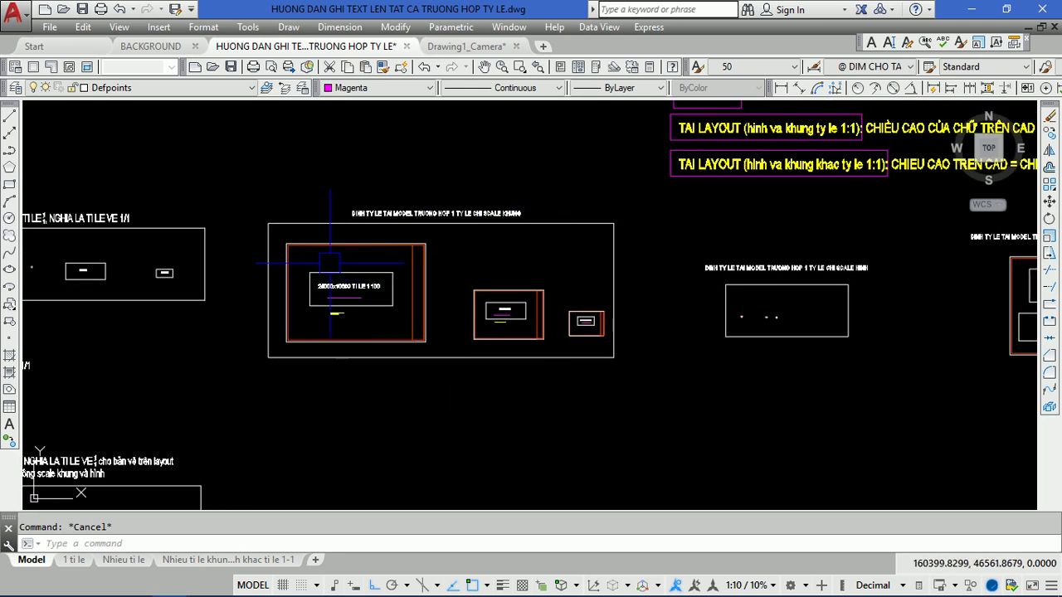
scroll(331, 264, "up", 3)
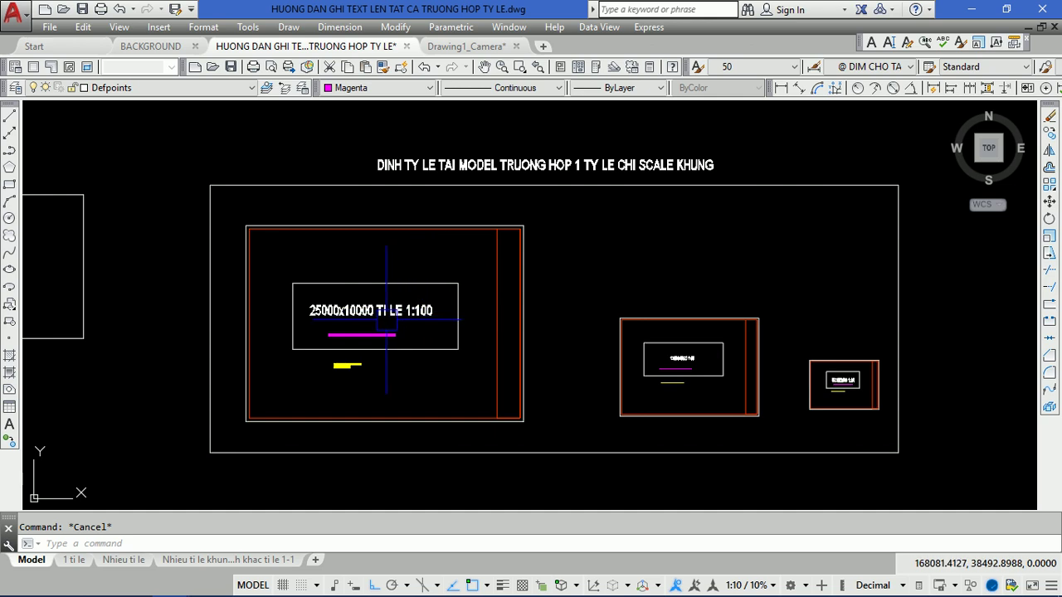
scroll(335, 326, "up", 3)
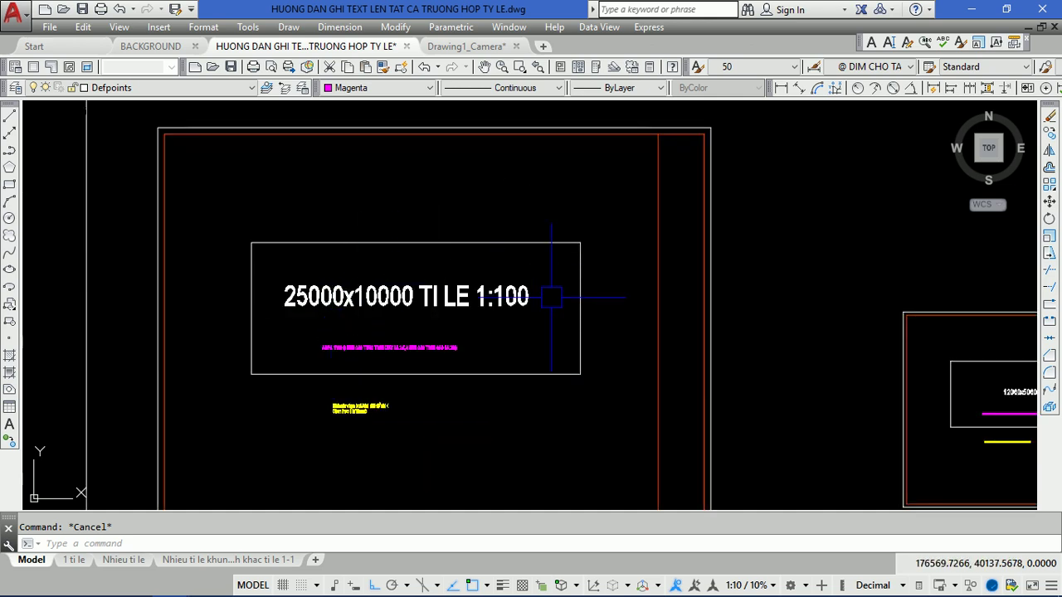
left_click(507, 383)
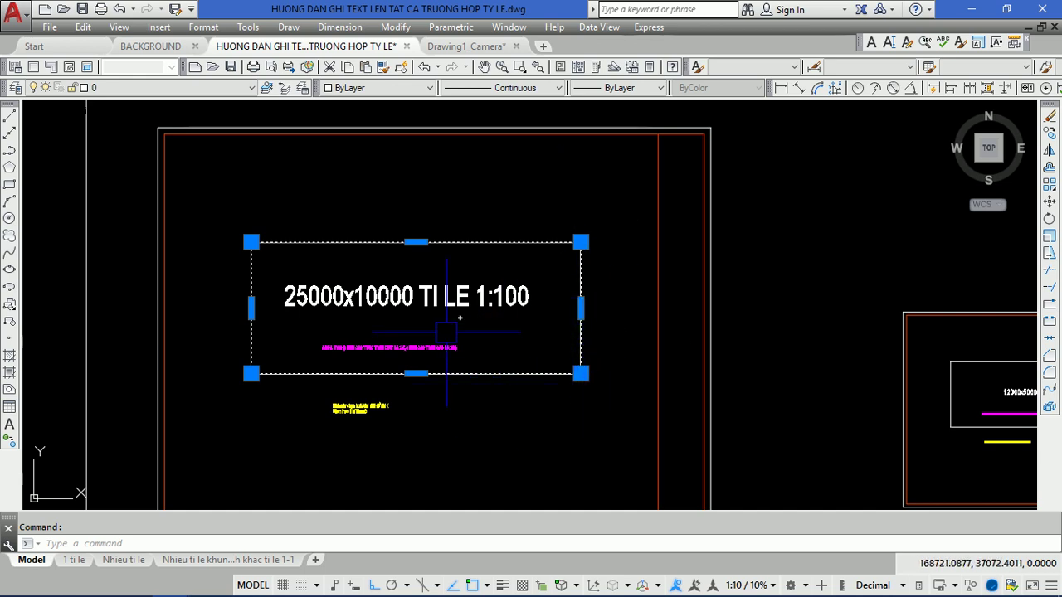
key("Escape")
scroll(661, 285, "down", 3)
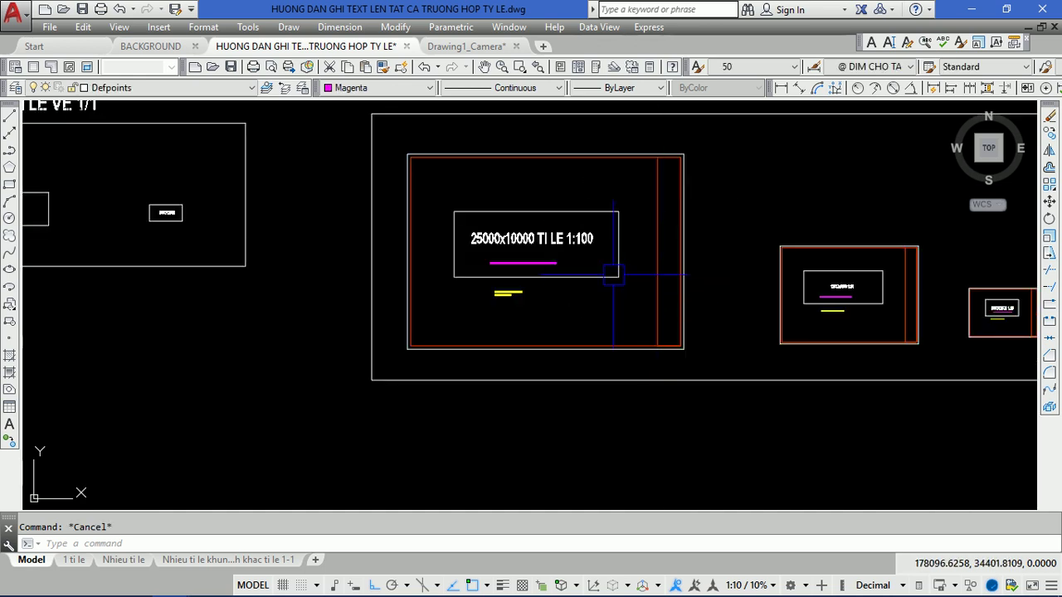
scroll(418, 330, "down", 2)
scroll(820, 336, "up", 2)
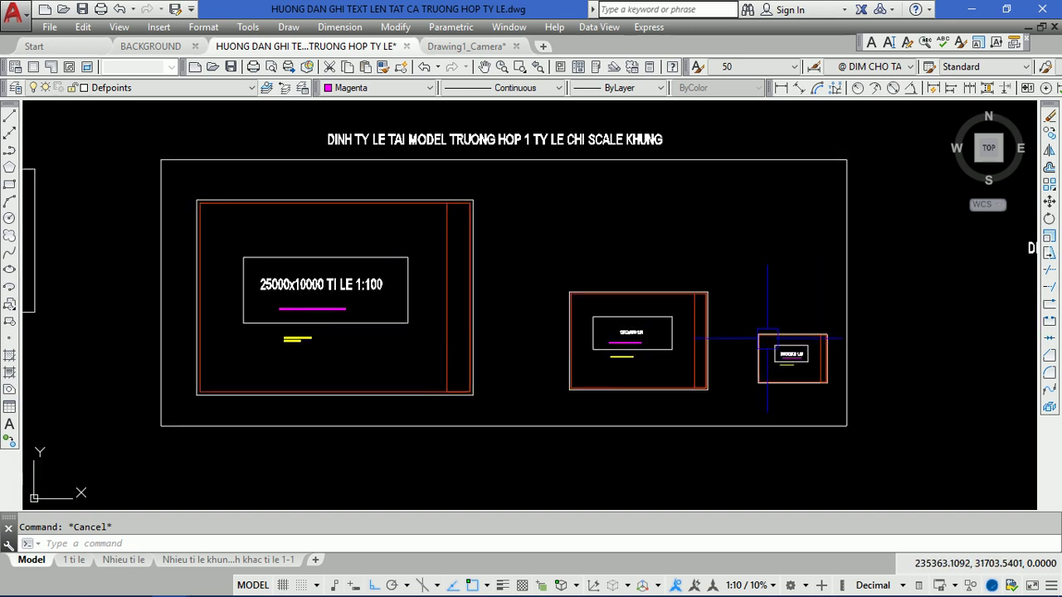
scroll(505, 308, "up", 3)
scroll(783, 383, "down", 1)
scroll(783, 383, "down", 2)
scroll(417, 296, "up", 3)
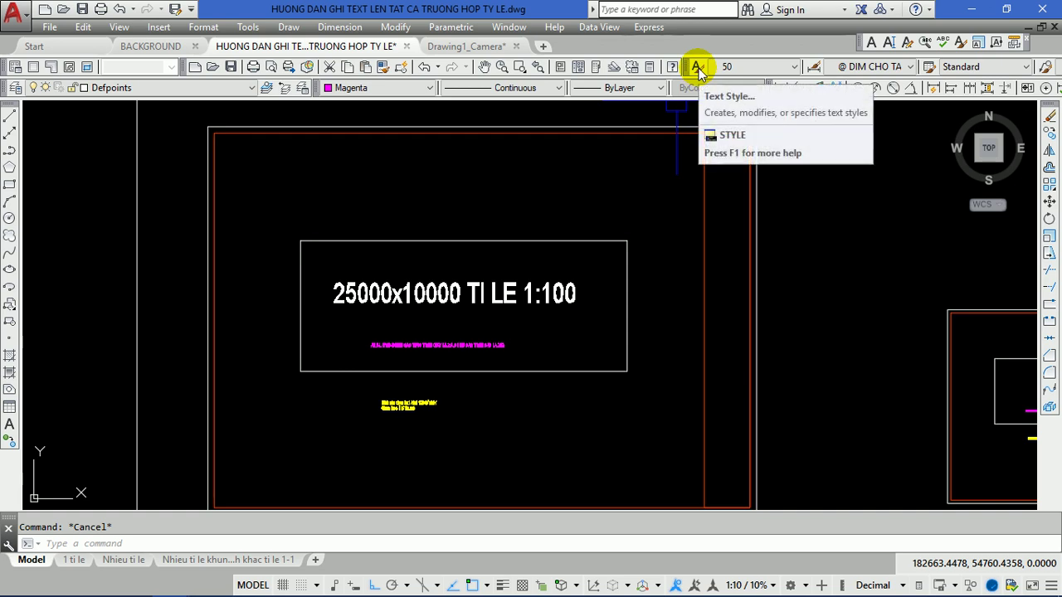
In the Text Style dialog (T), start a new text style based on Standard.
type("ST")
key("Return")
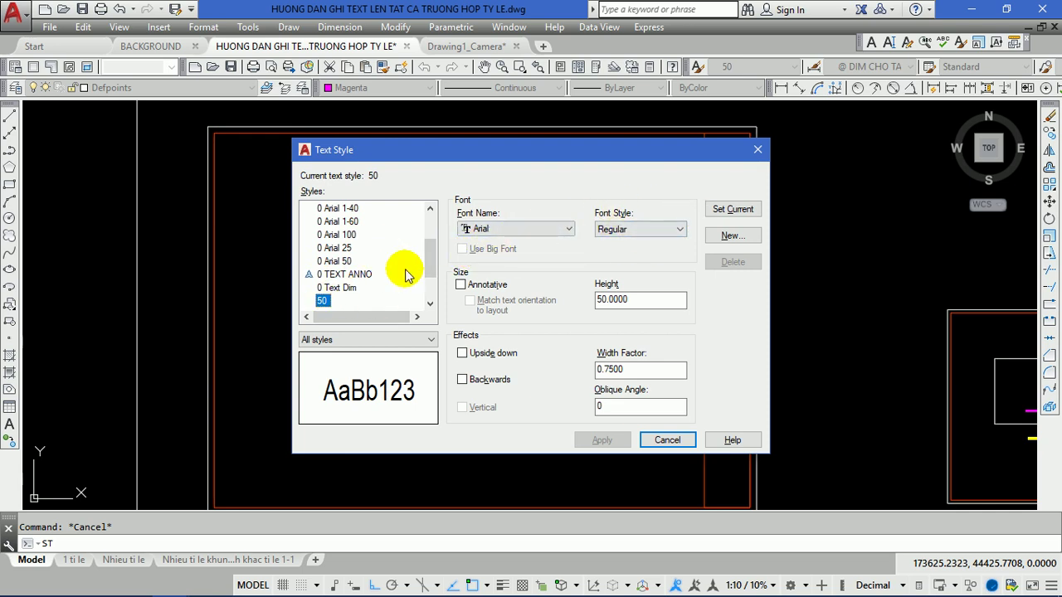
scroll(429, 249, "down", 2)
left_click(334, 300)
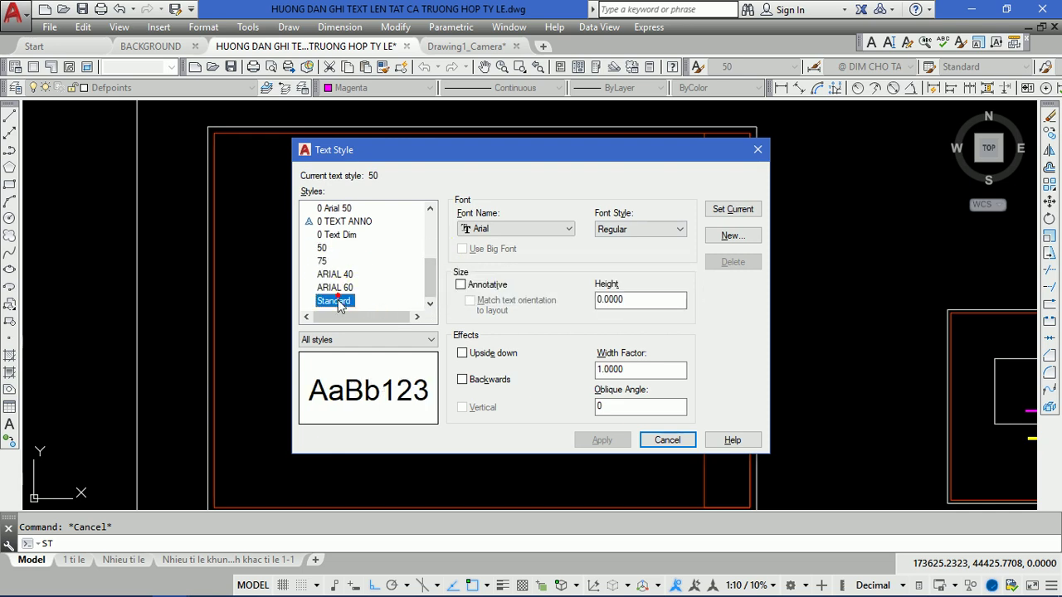
left_click(732, 237)
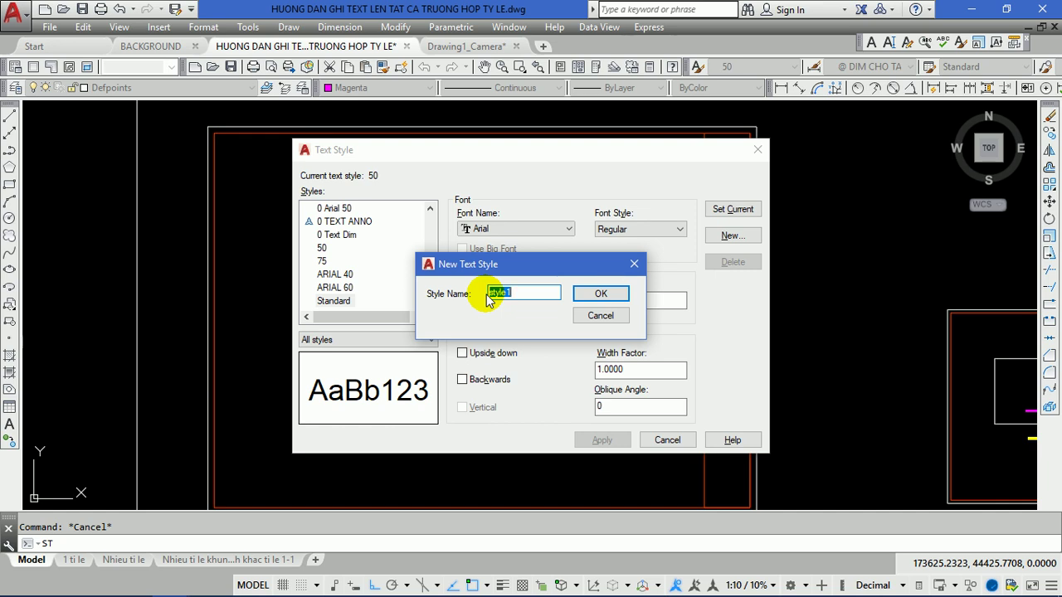
Name the new text style '@ TEXT ANNOTATIVE GHI CHU' and confirm it.
type("@")
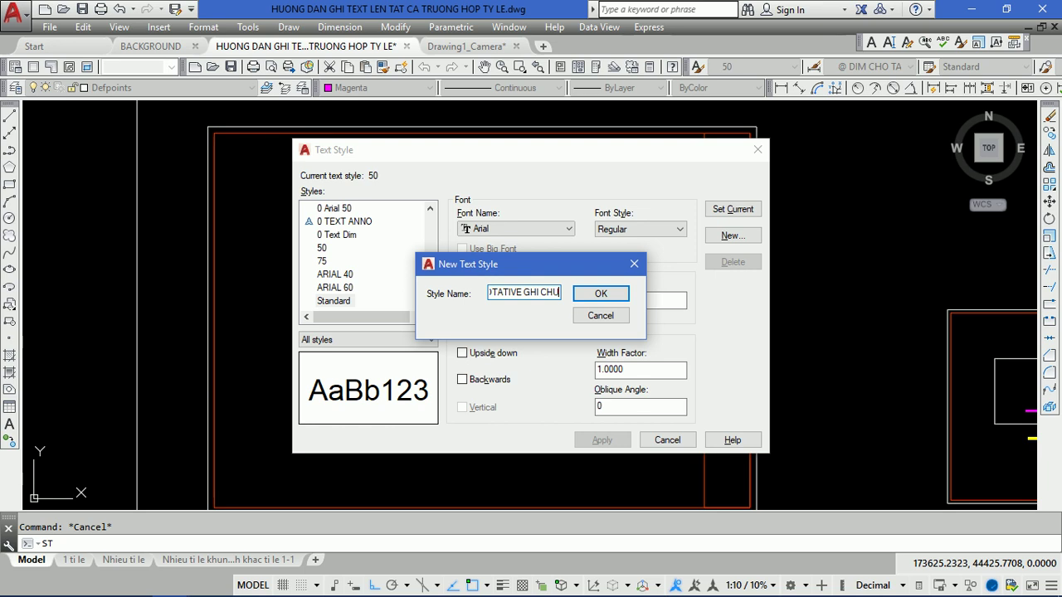
left_click(611, 294)
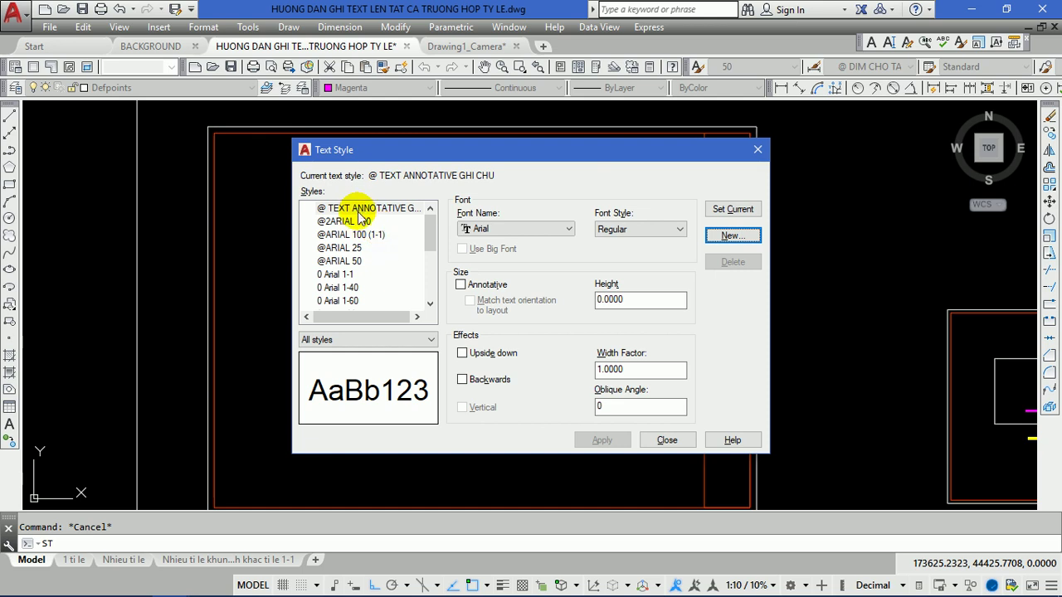
Make @ TEXT ANNOTATIVE GHI CHU annotative with paper text height 2.5 and width factor 0.75.
left_click(368, 209)
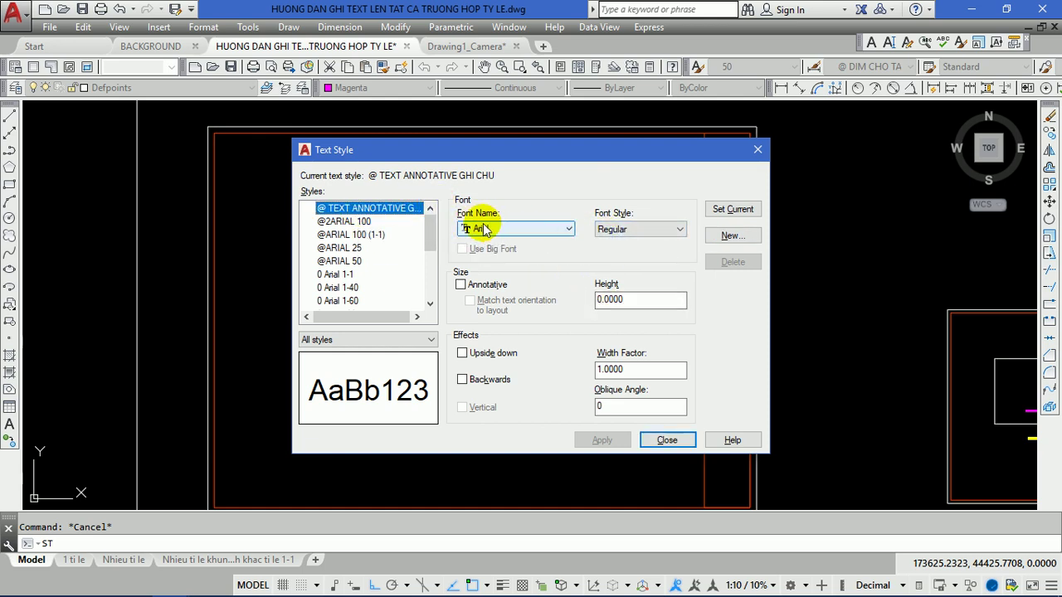
left_click(670, 230)
left_click(461, 284)
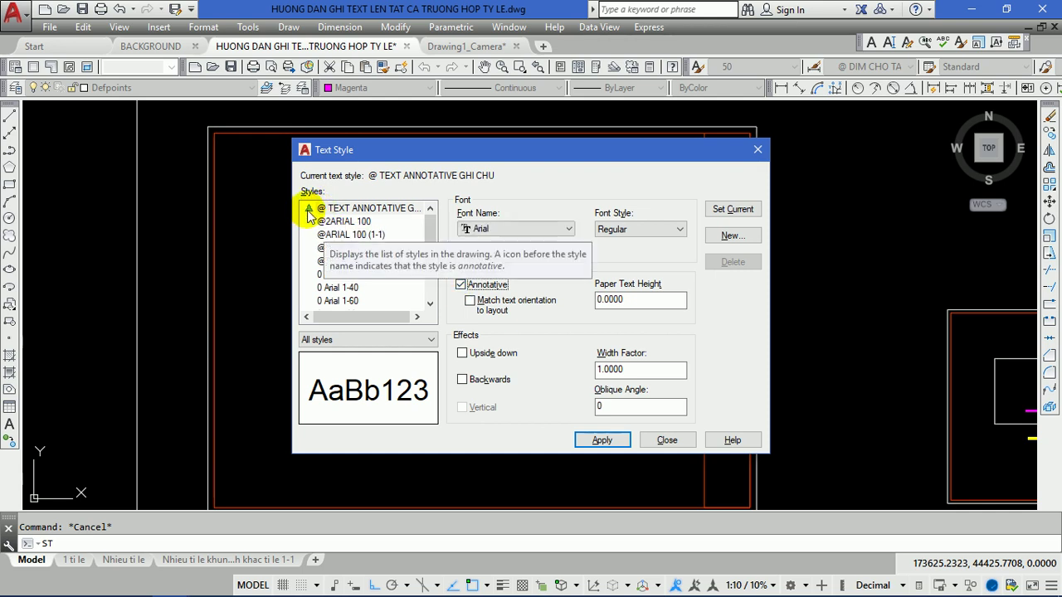
double_click(637, 299)
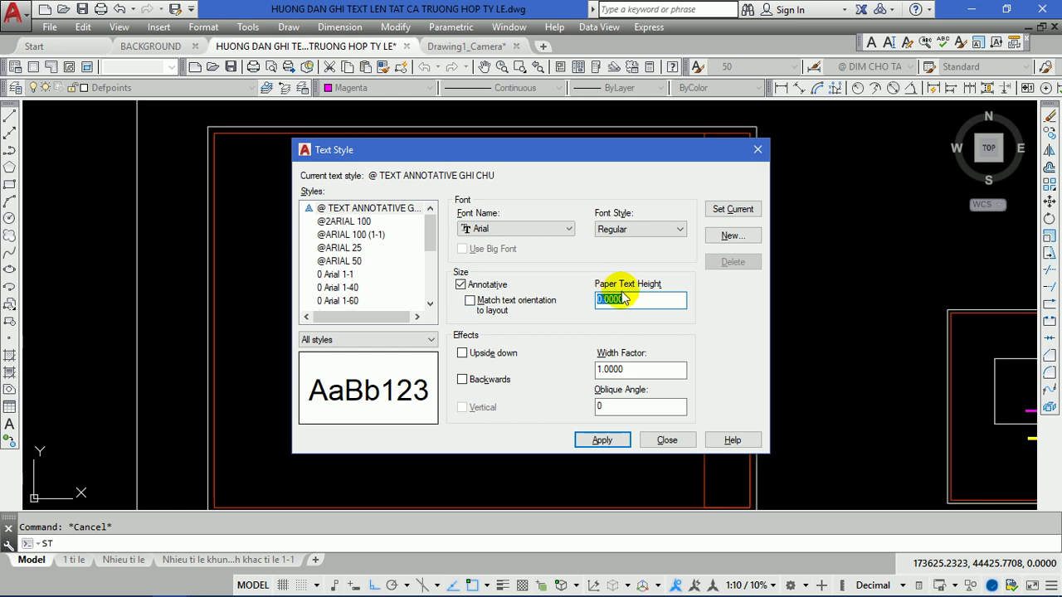
mouse_move(624, 300)
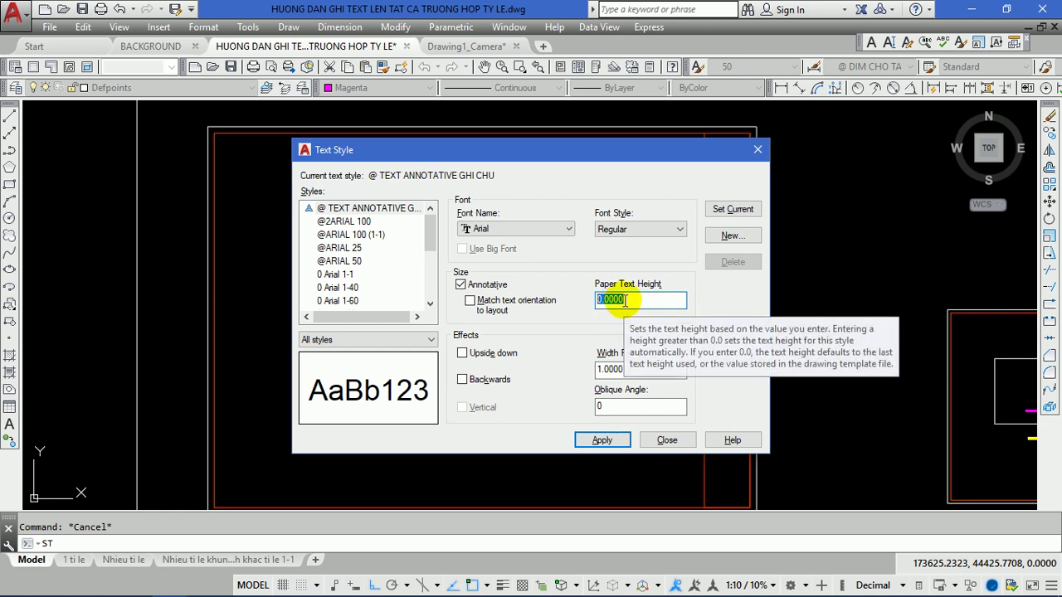
type("2.5")
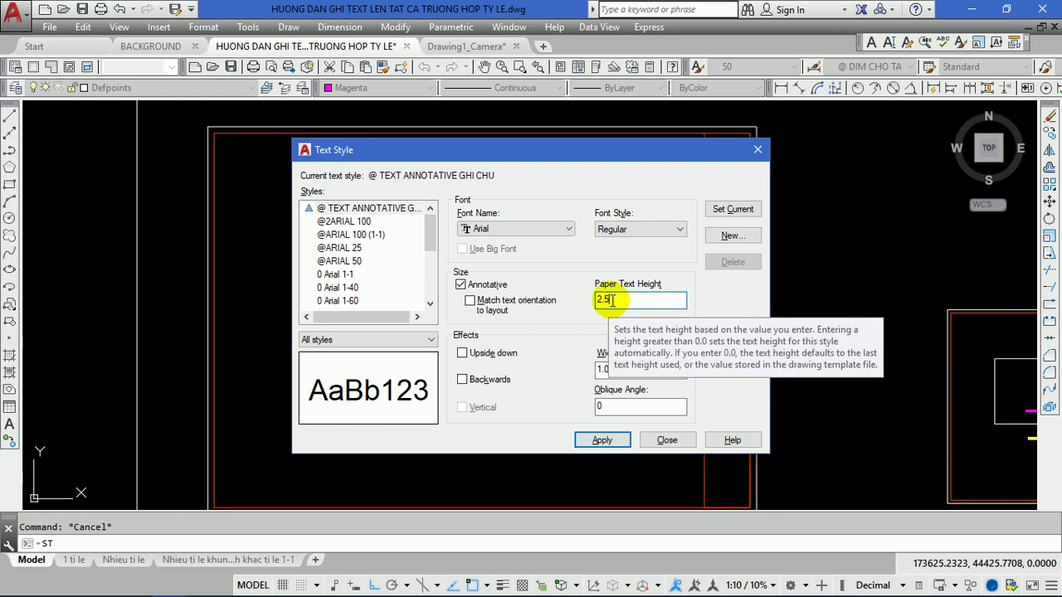
double_click(634, 368)
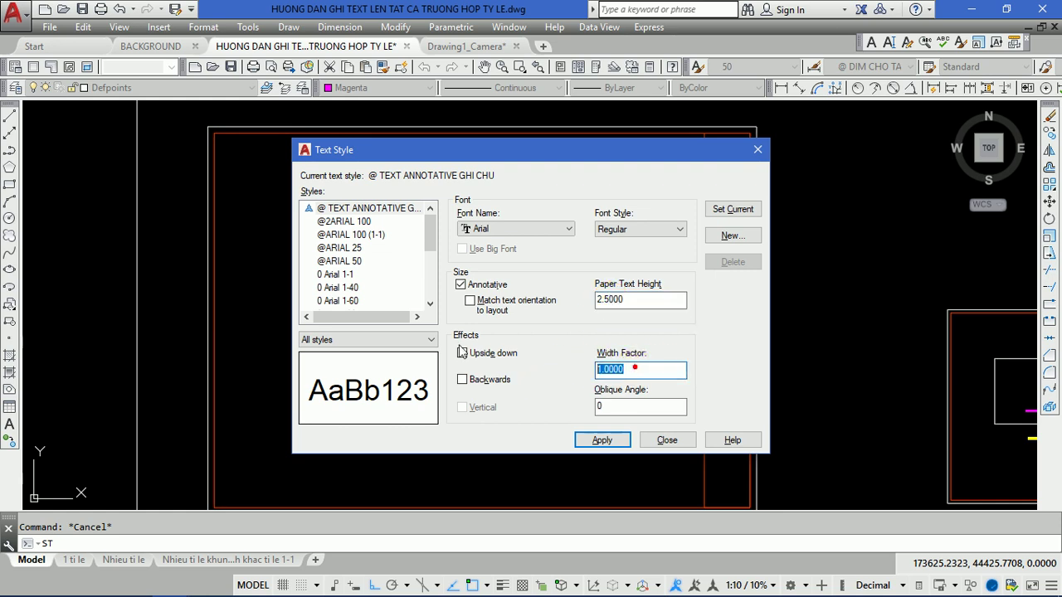
type("0.75")
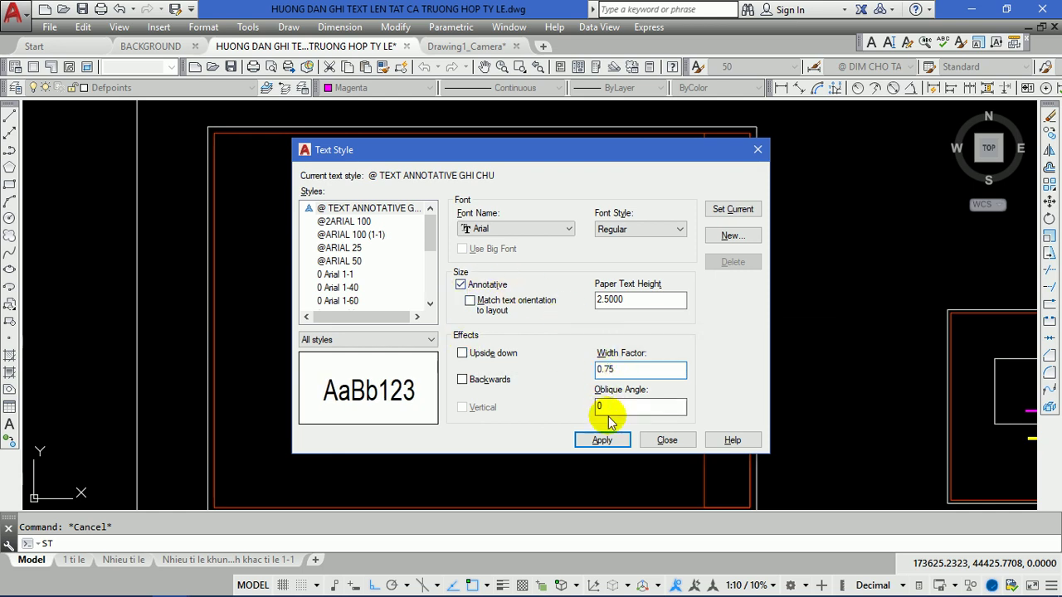
left_click(604, 441)
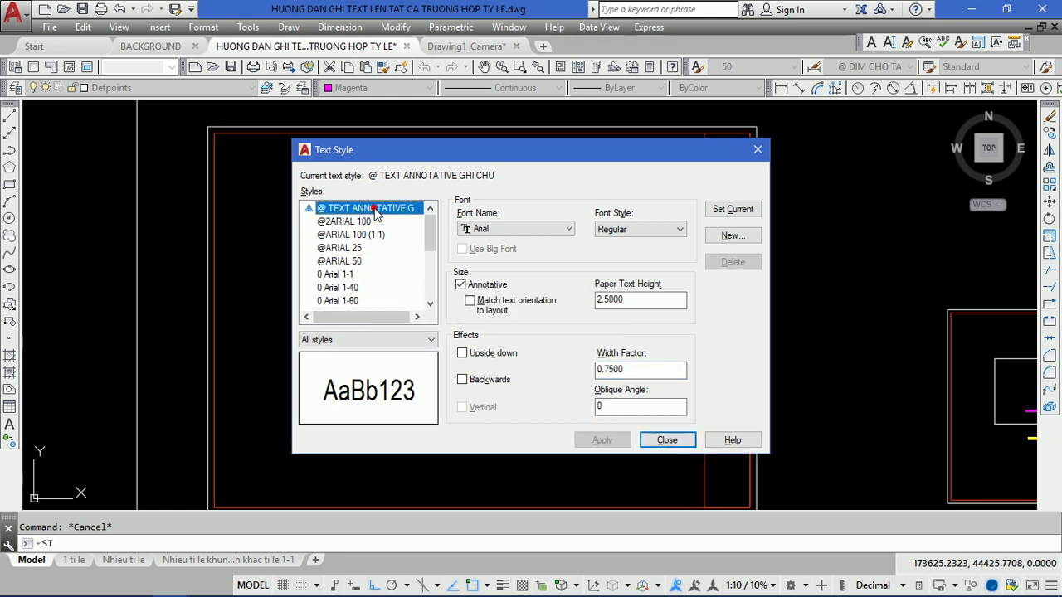
left_click(733, 235)
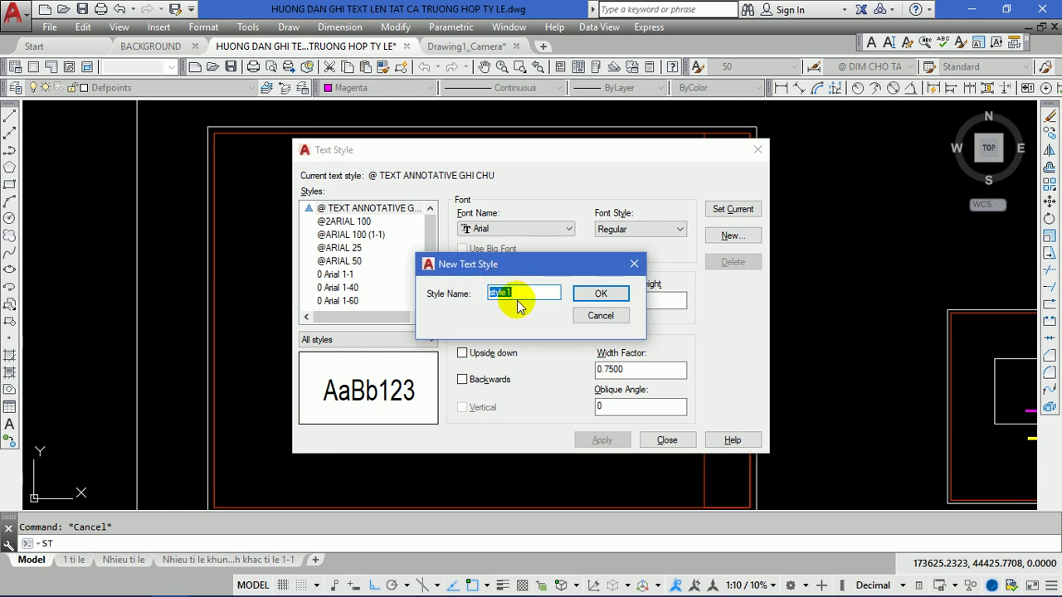
type("@")
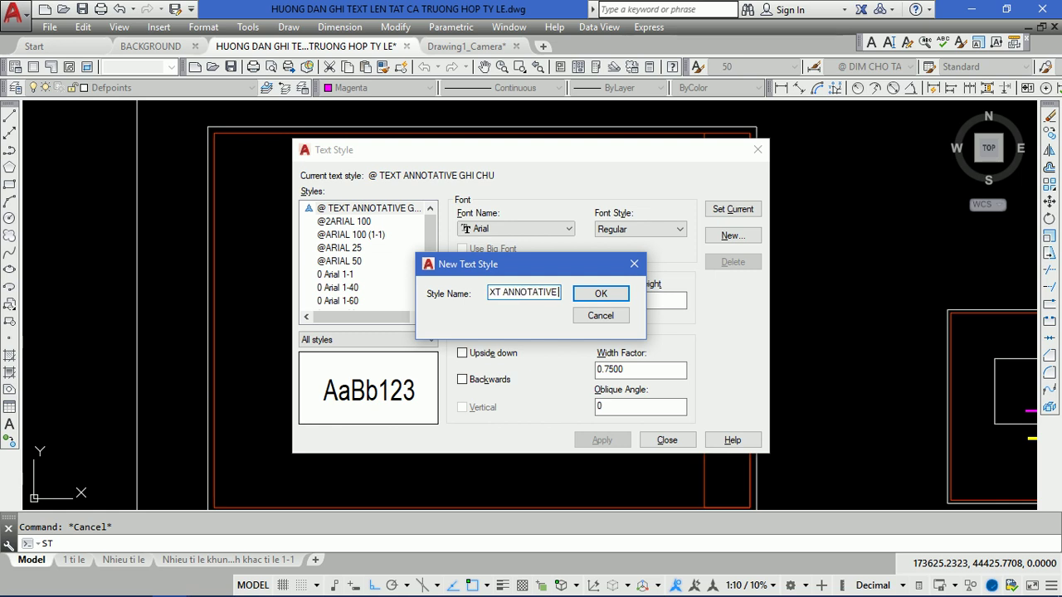
type(" TIEU DE")
left_click(591, 293)
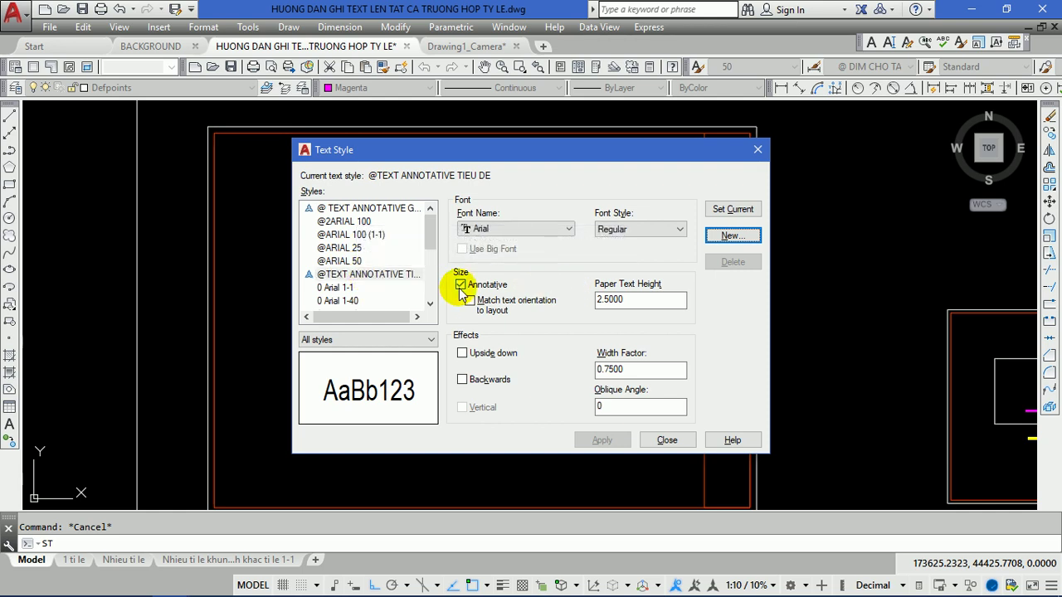
Give the title style a 3.5 paper text height and Bold font style, then apply and close.
double_click(632, 303)
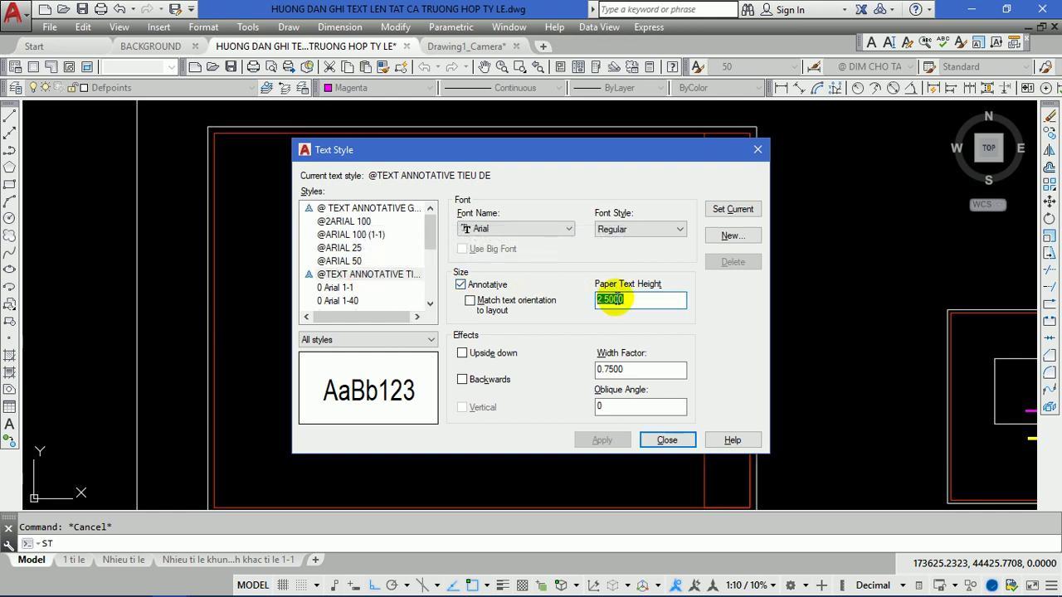
type("3.5")
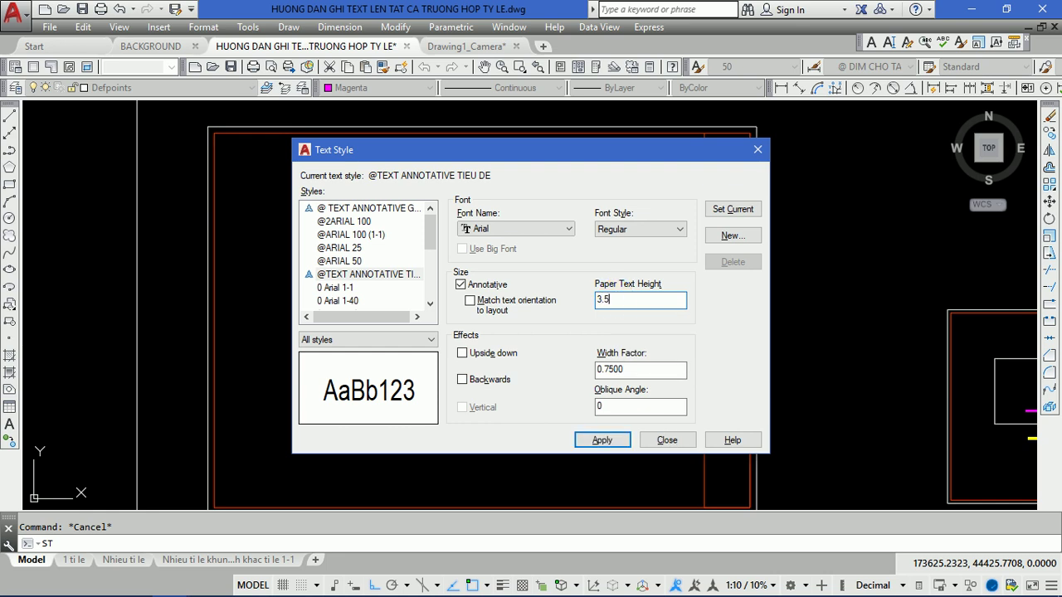
left_click(624, 230)
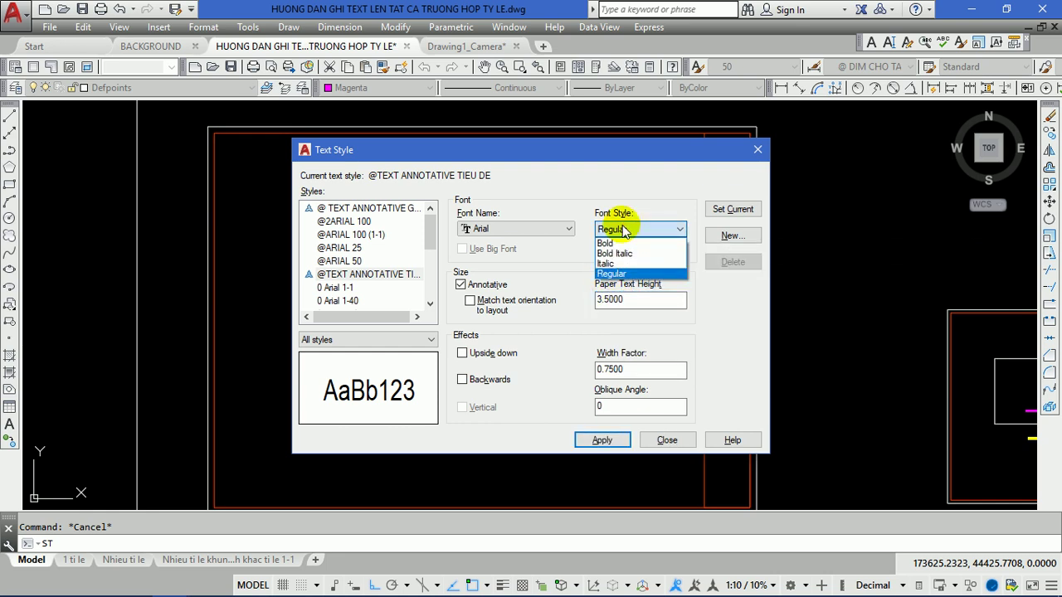
left_click(610, 243)
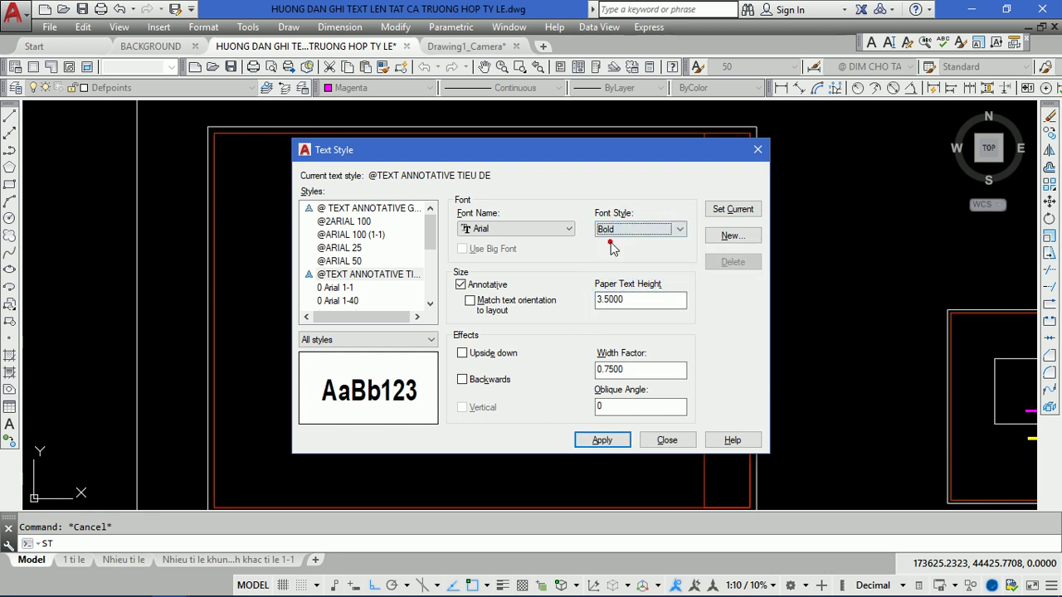
left_click(615, 441)
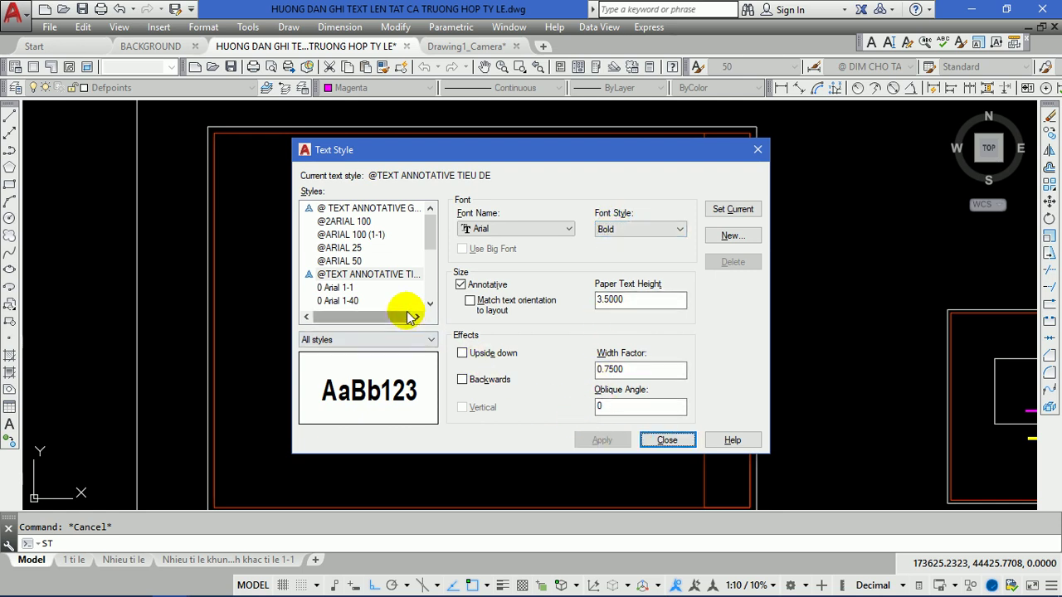
left_click(668, 439)
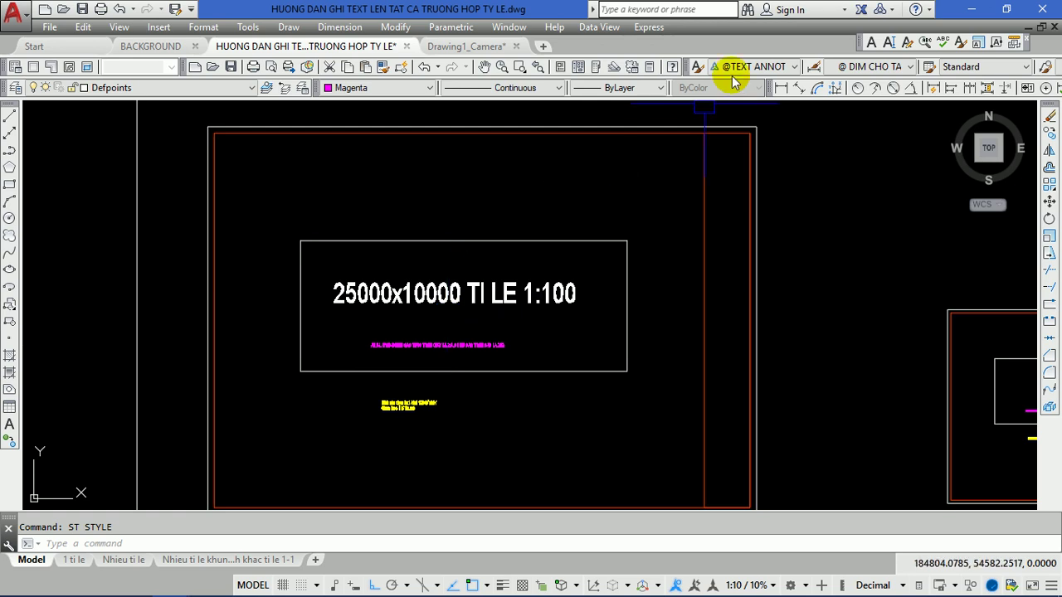
scroll(383, 361, "up", 3)
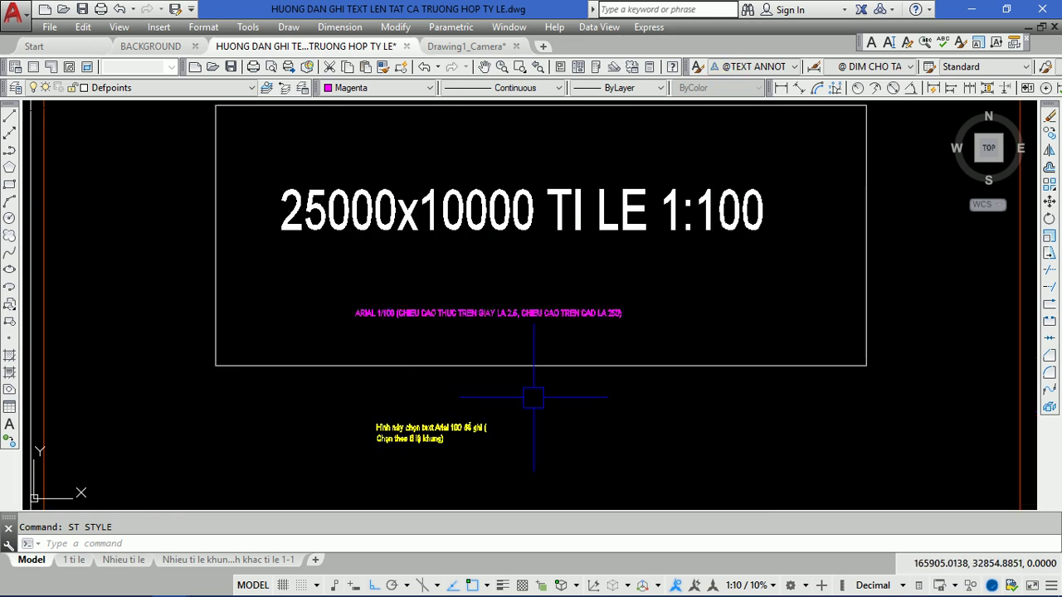
scroll(446, 383, "down", 6)
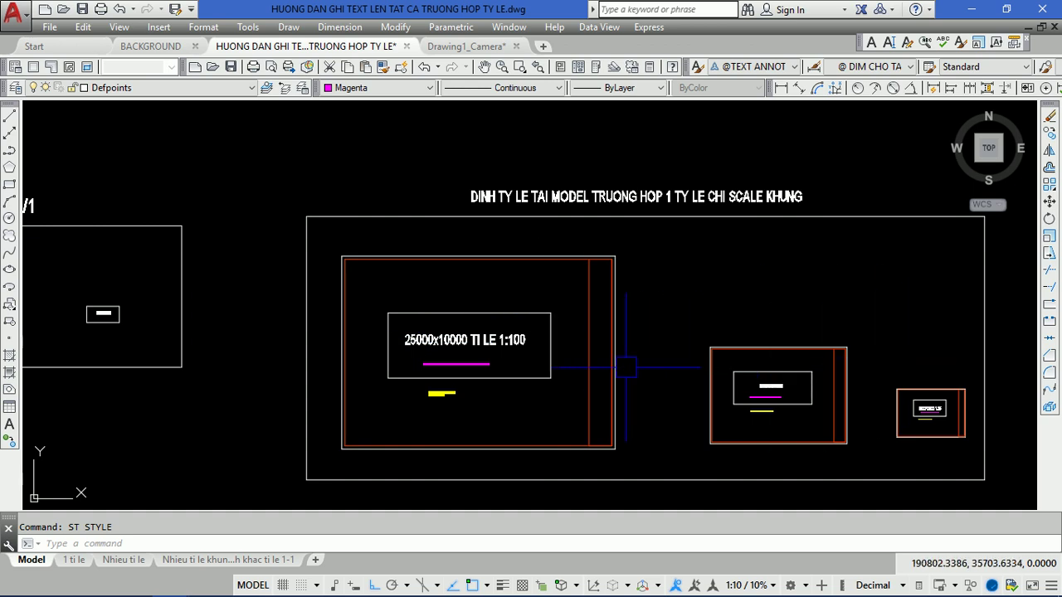
scroll(469, 384, "up", 6)
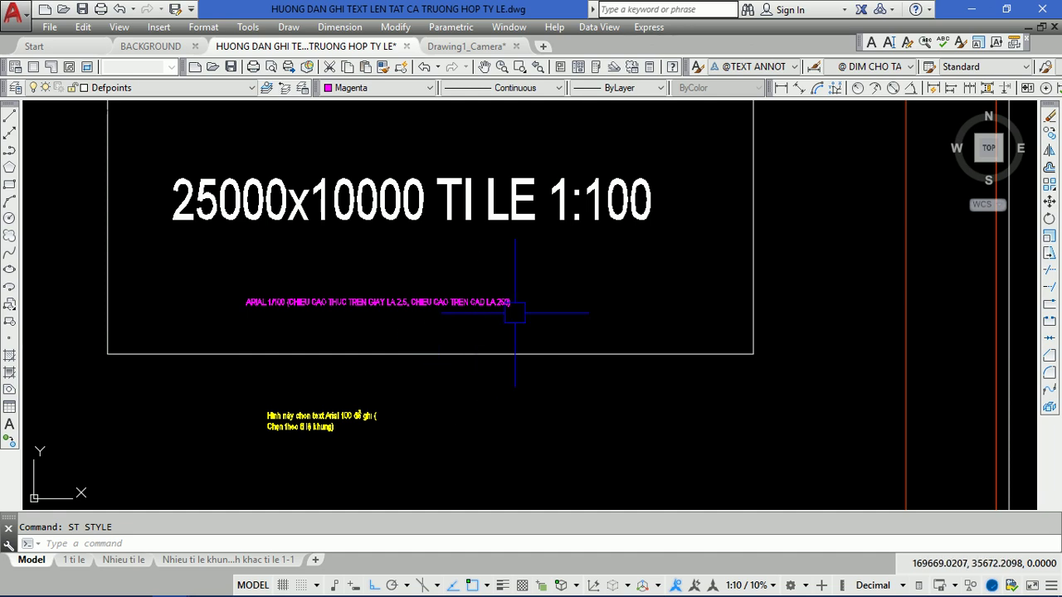
scroll(519, 193, "down", 3)
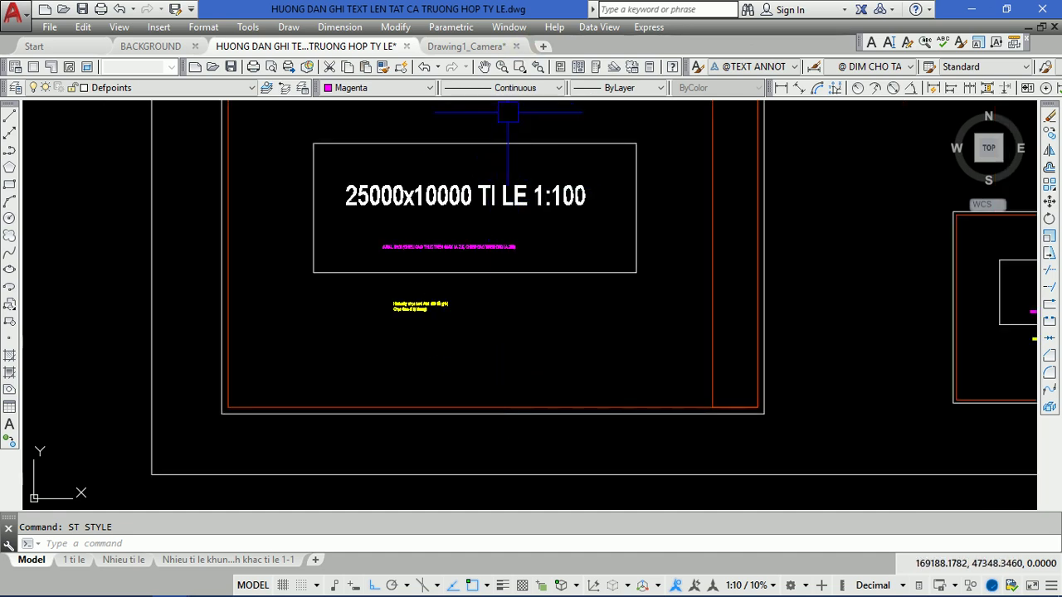
mouse_move(488, 197)
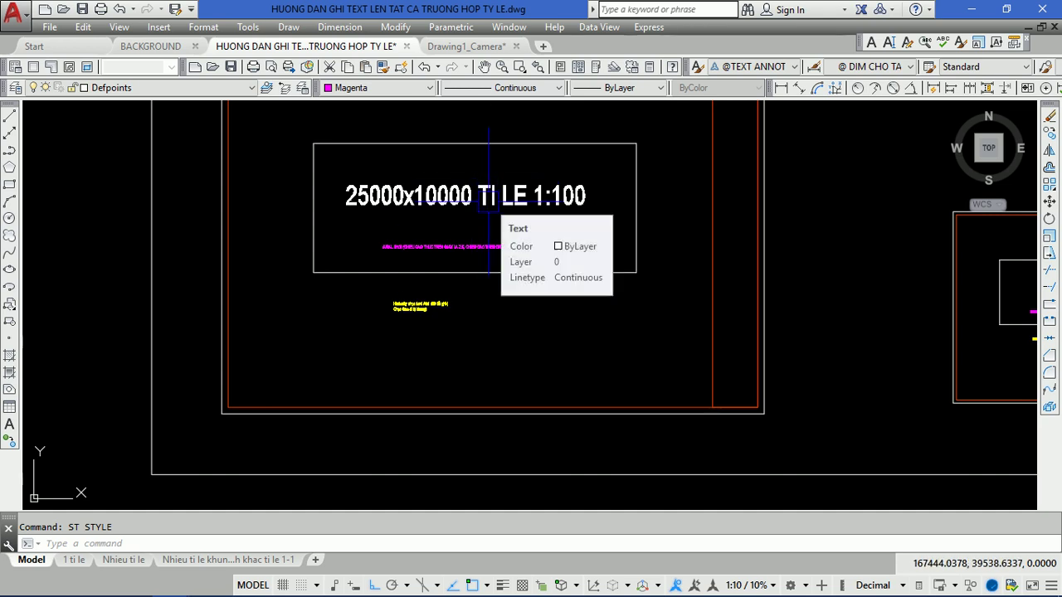
scroll(498, 203, "down", 2)
scroll(522, 213, "down", 3)
scroll(546, 197, "up", 3)
middle_click_drag(547, 197, 425, 216)
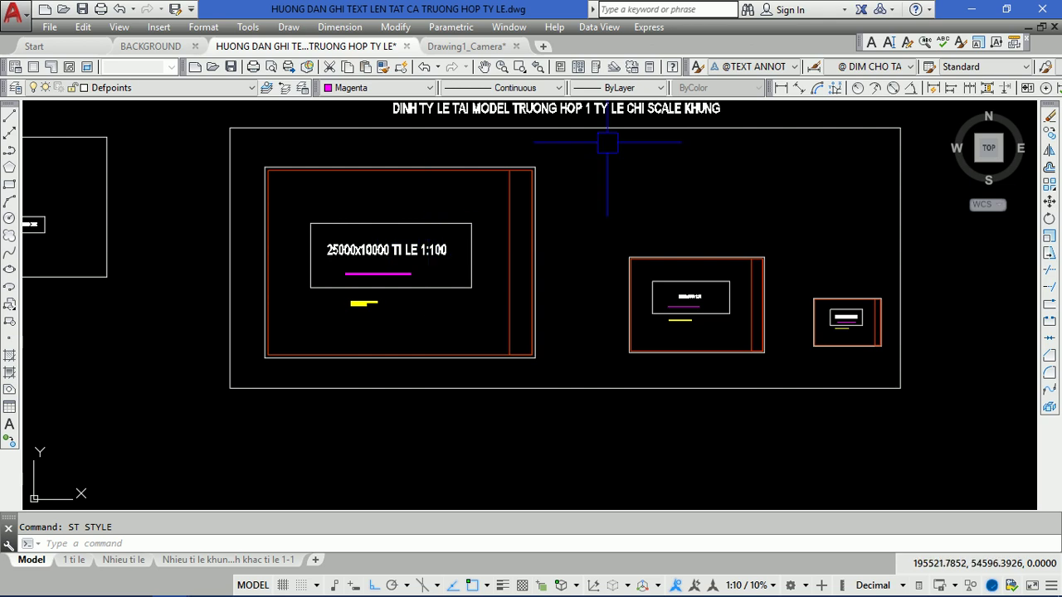
left_click(792, 68)
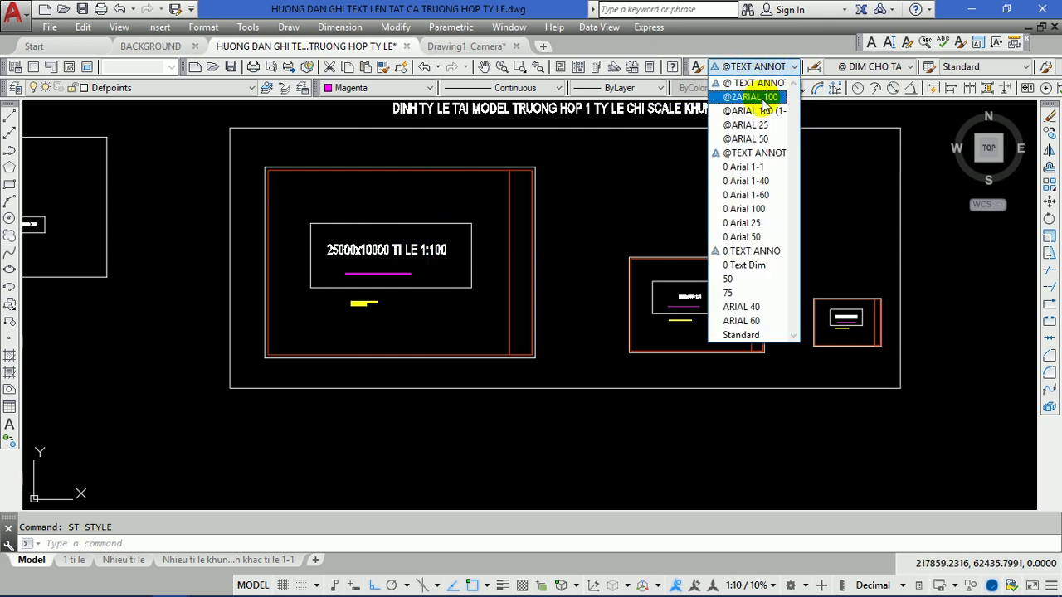
left_click(772, 154)
Make Green the current drawing colour.
scroll(381, 226, "up", 3)
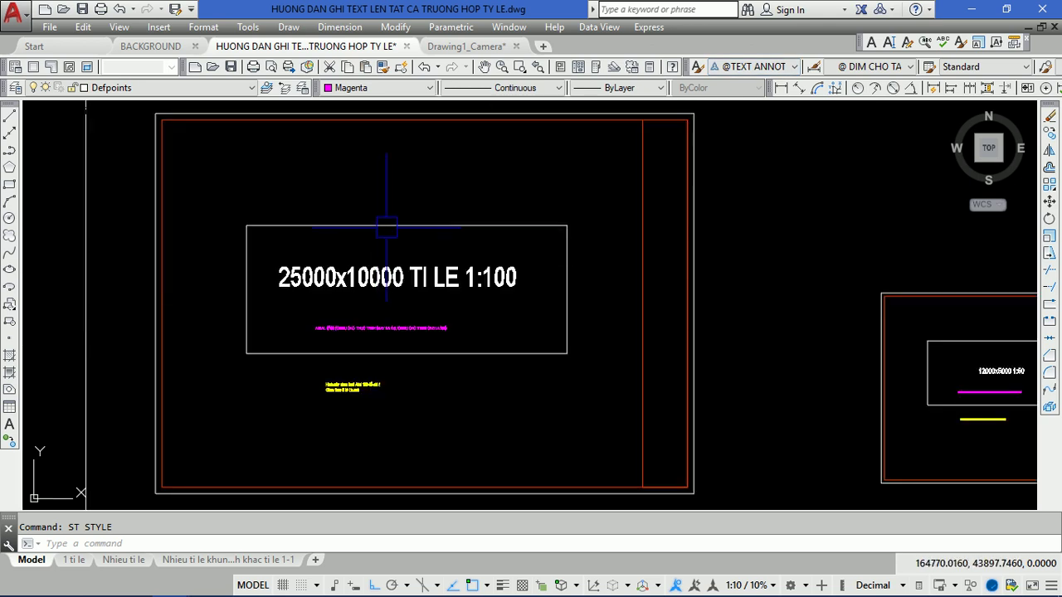
left_click(379, 88)
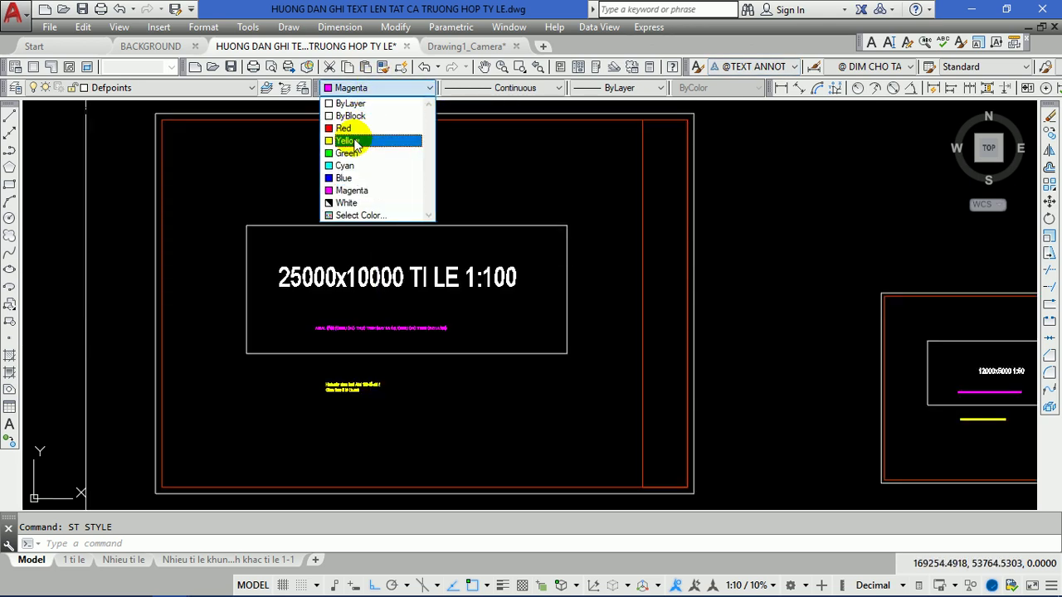
left_click(347, 153)
scroll(439, 261, "down", 3)
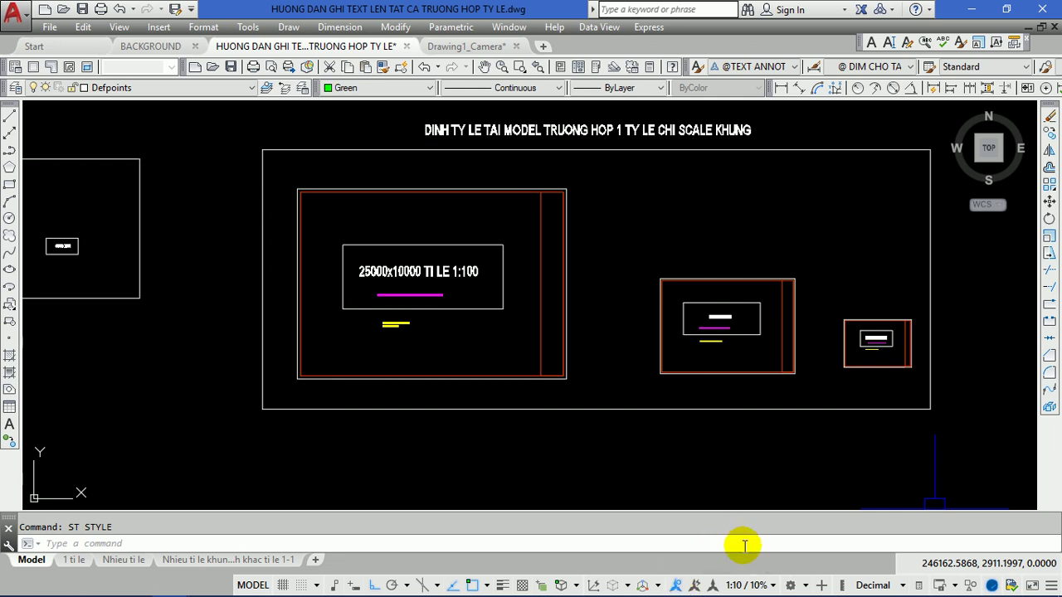
Set the annotation scale to 1:100 and add a custom 1/80 scale (1 paper = 80 drawing units).
left_click(758, 585)
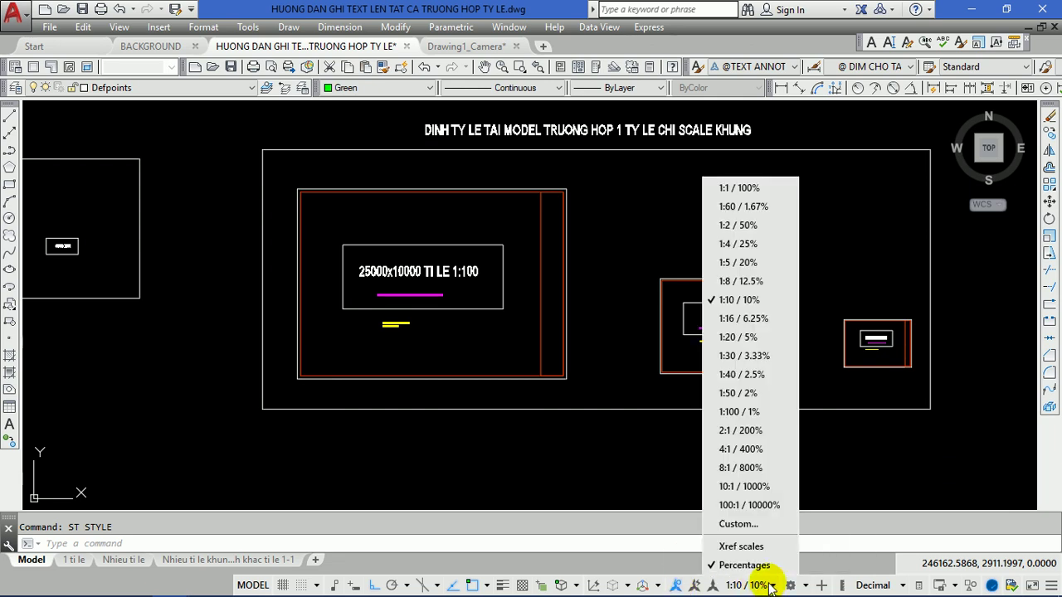
left_click(747, 412)
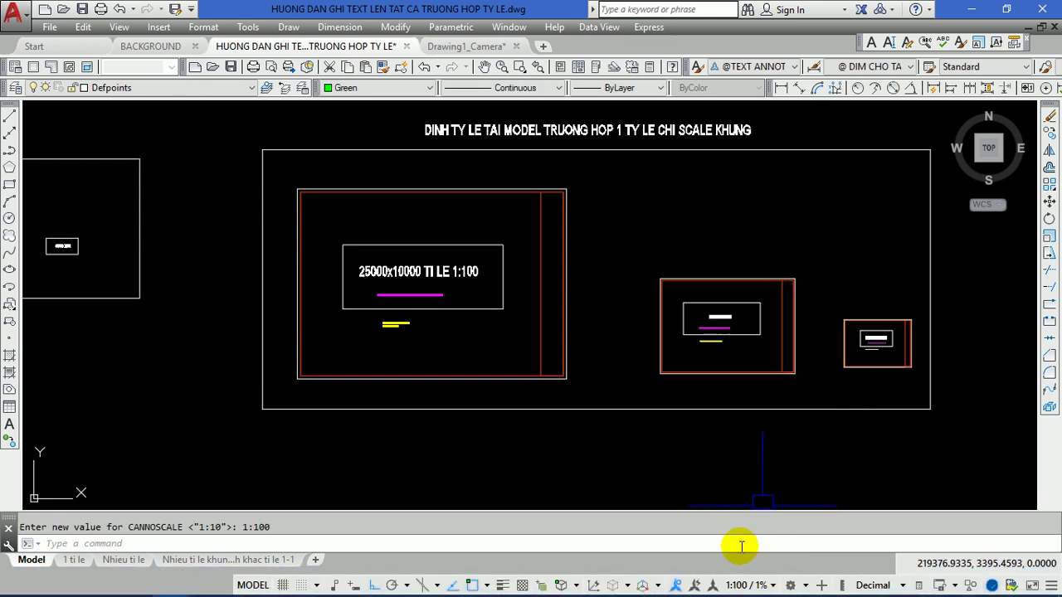
left_click(777, 587)
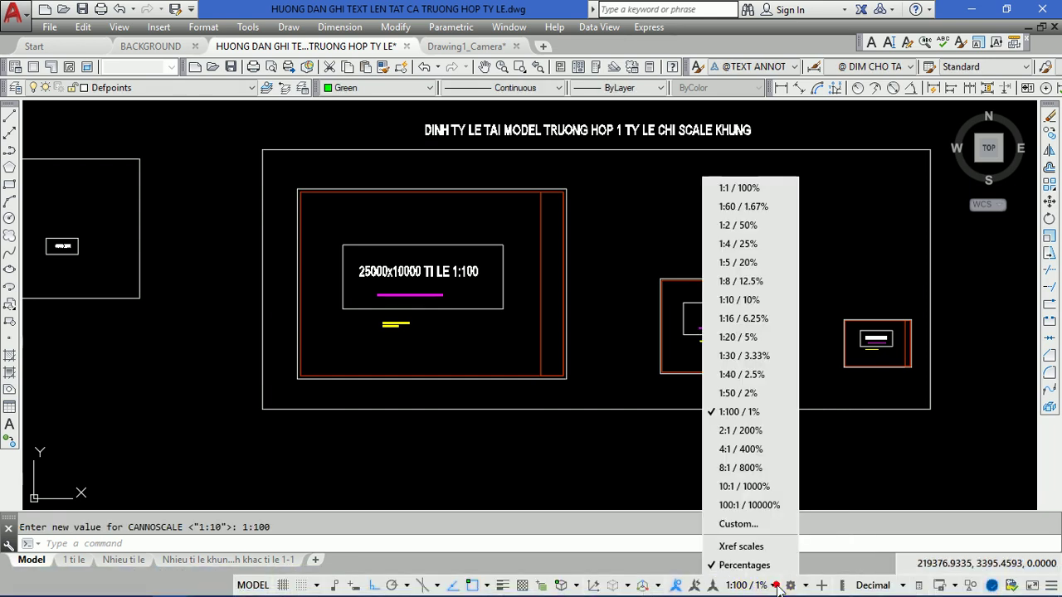
left_click(742, 523)
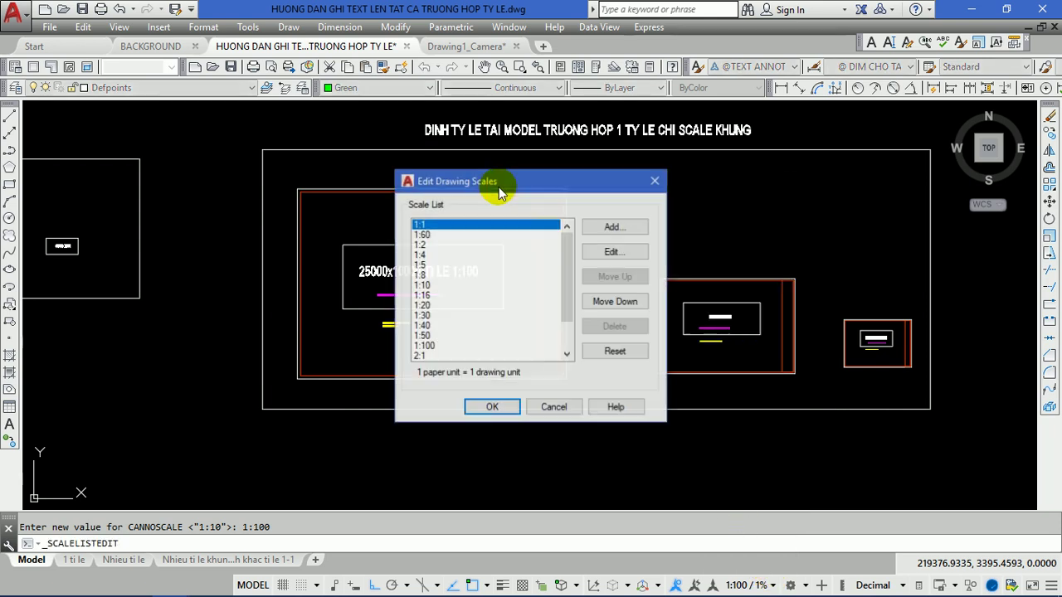
left_click(612, 227)
type("1/80")
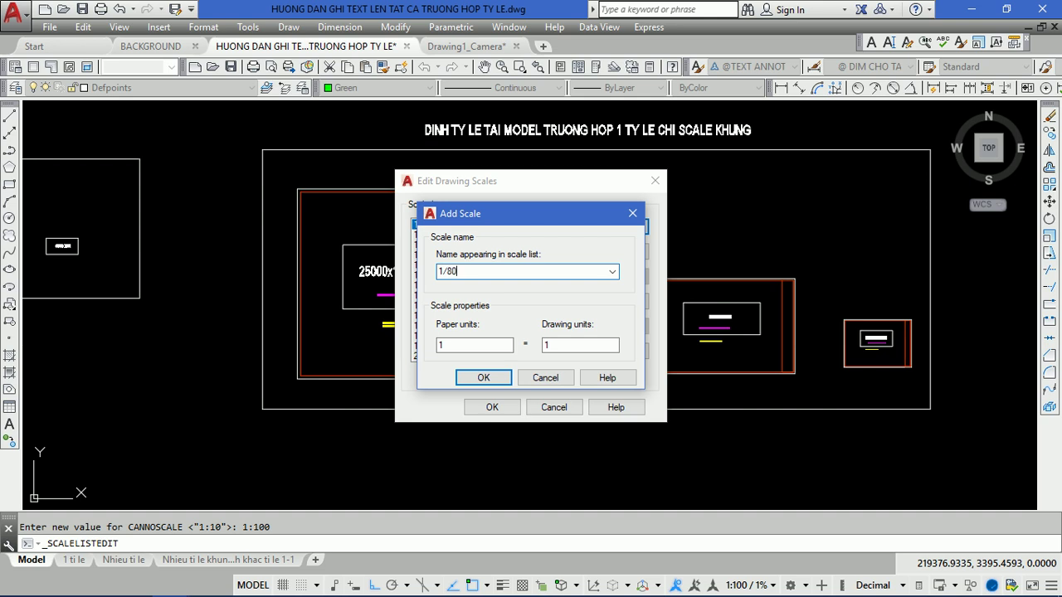
double_click(569, 344)
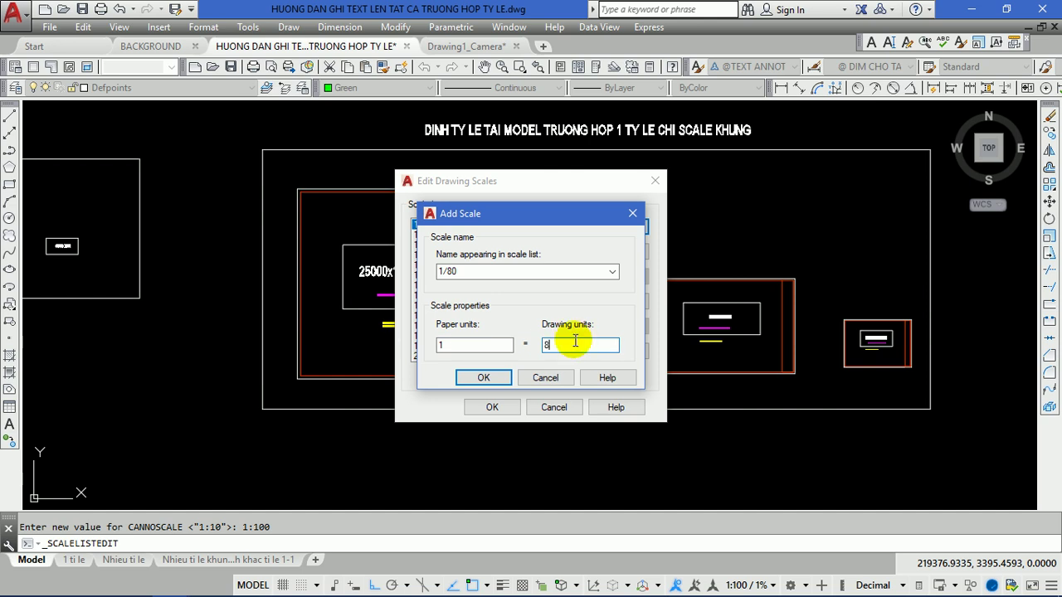
left_click(485, 378)
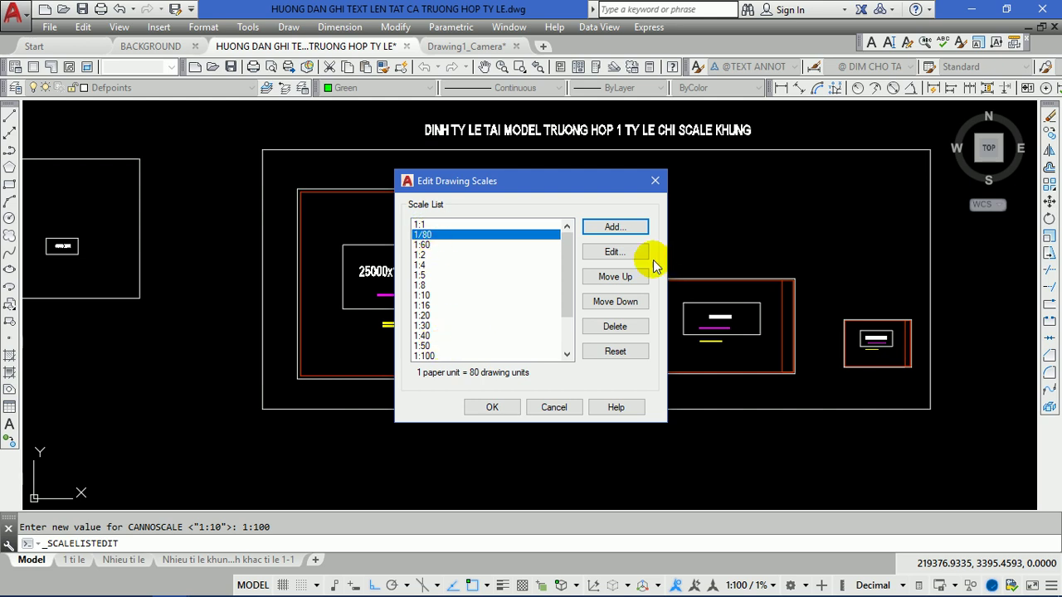
left_click(654, 180)
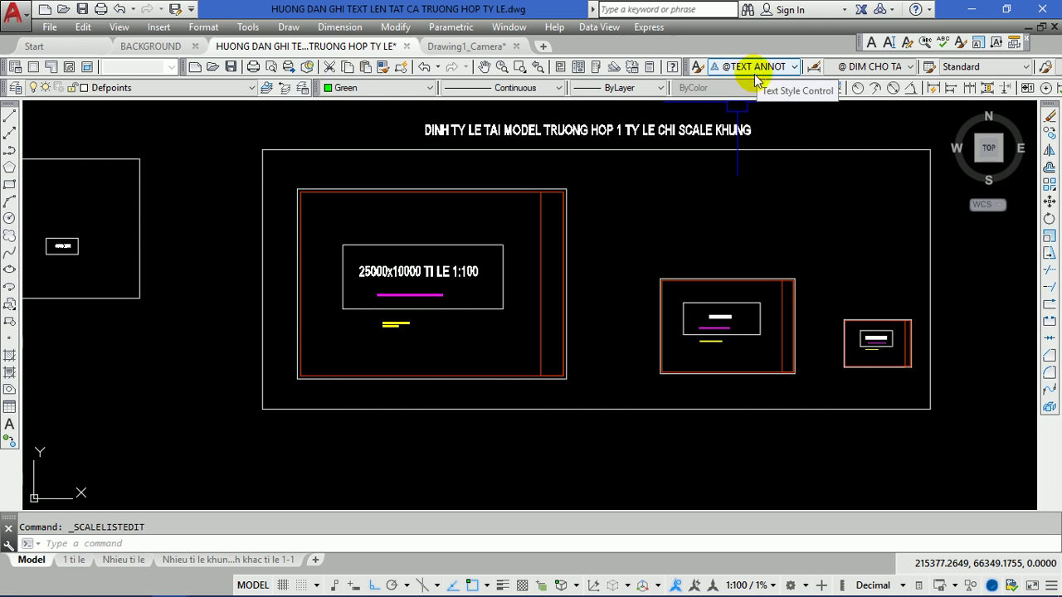
Abandon the first text attempt and make @ TEXT ANNOTATIVE GHI CHU the current text style.
scroll(371, 276, "up", 3)
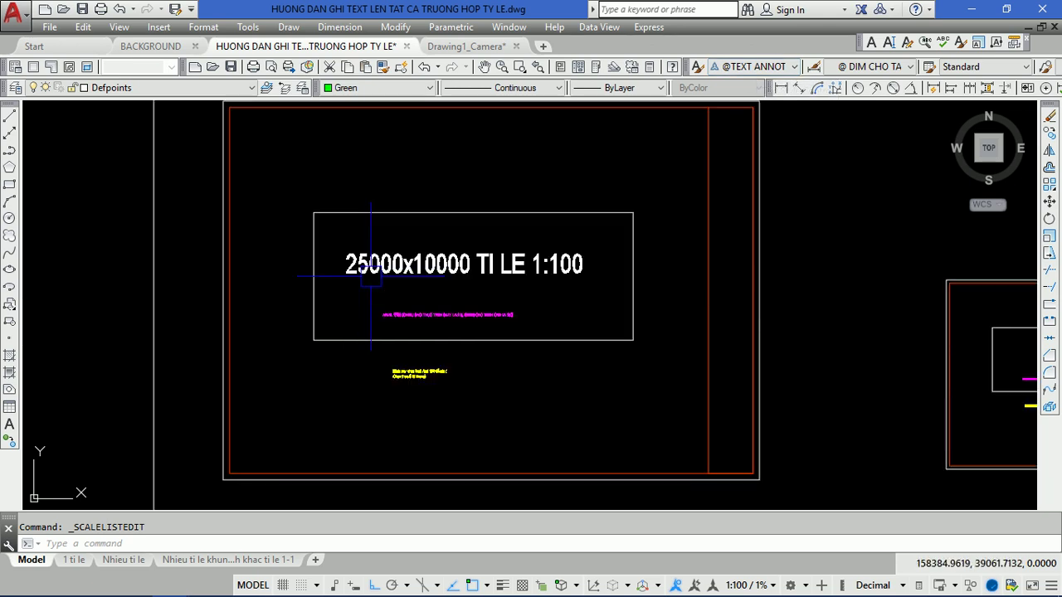
type("DT")
key("Return")
scroll(379, 308, "up", 5)
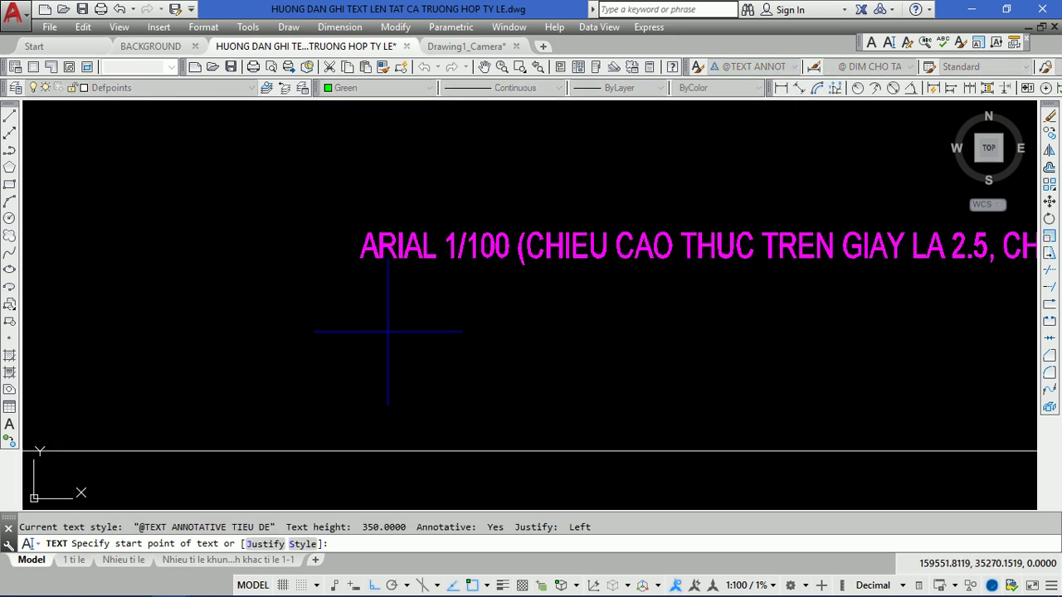
left_click(389, 364)
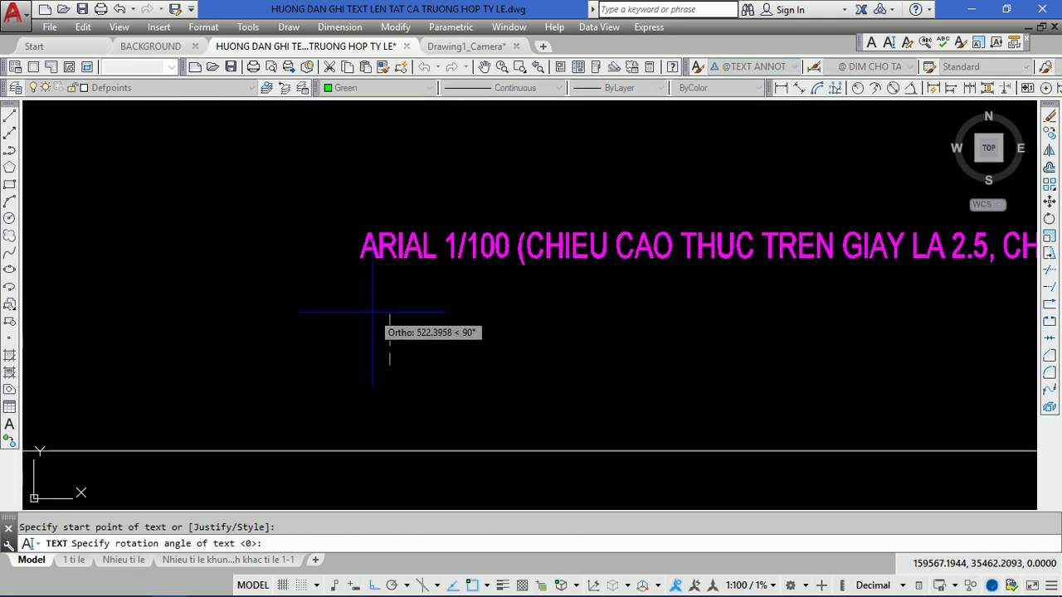
key("Escape")
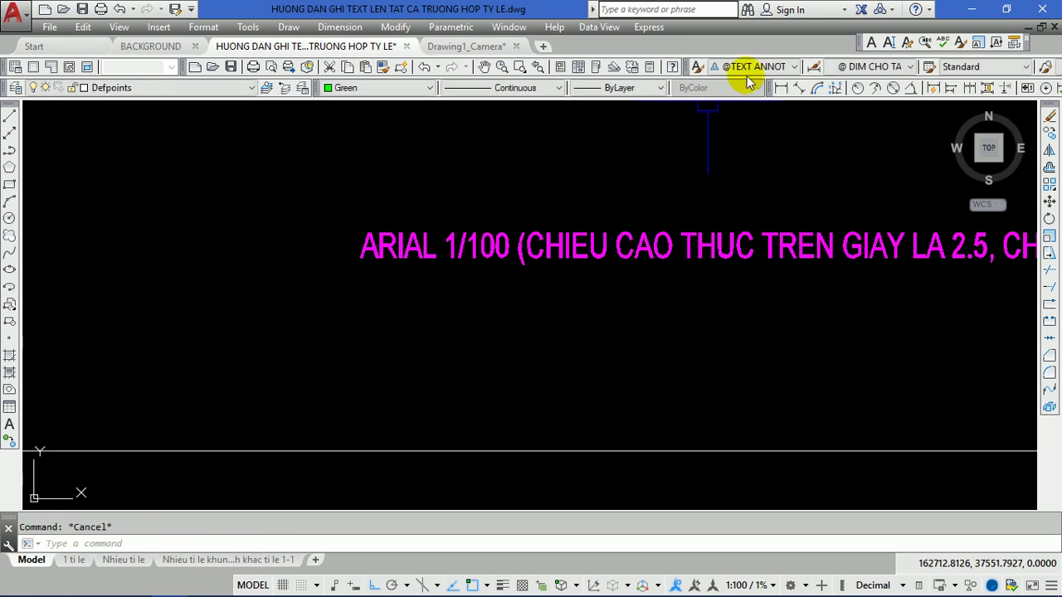
left_click(754, 67)
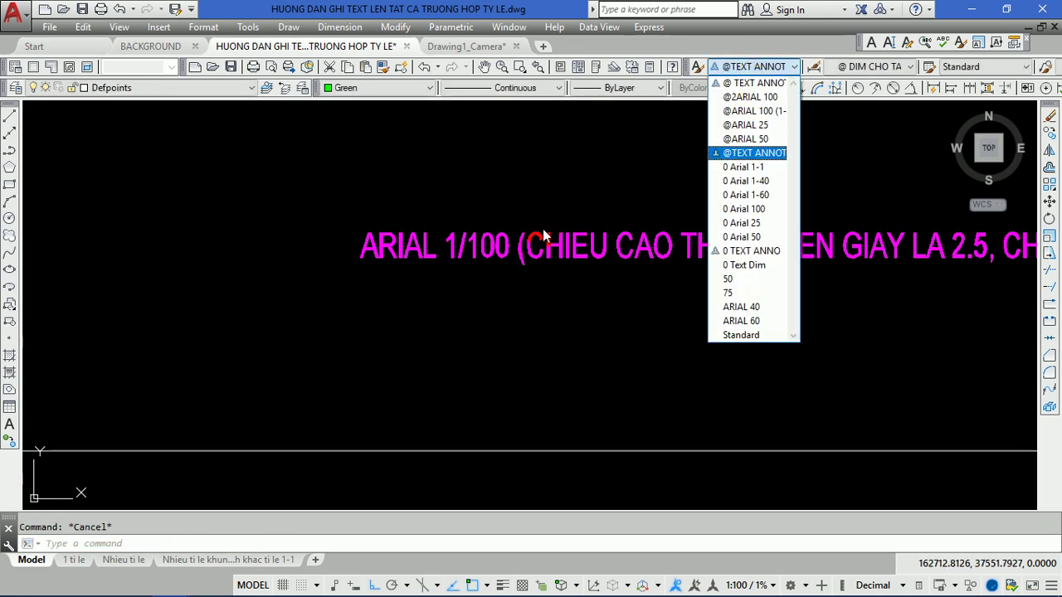
left_click(768, 83)
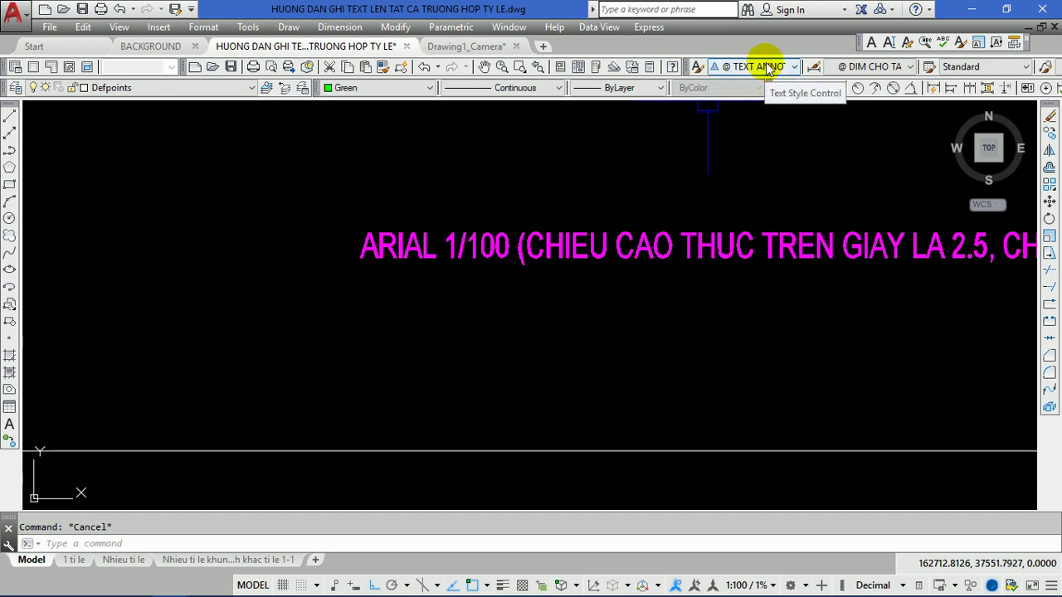
left_click(771, 68)
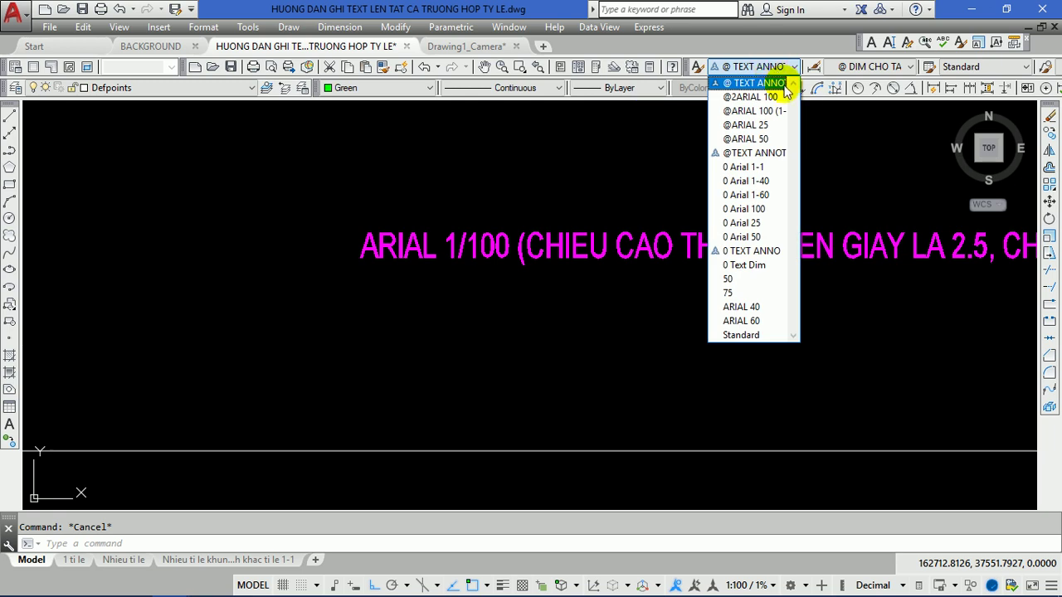
left_click(830, 179)
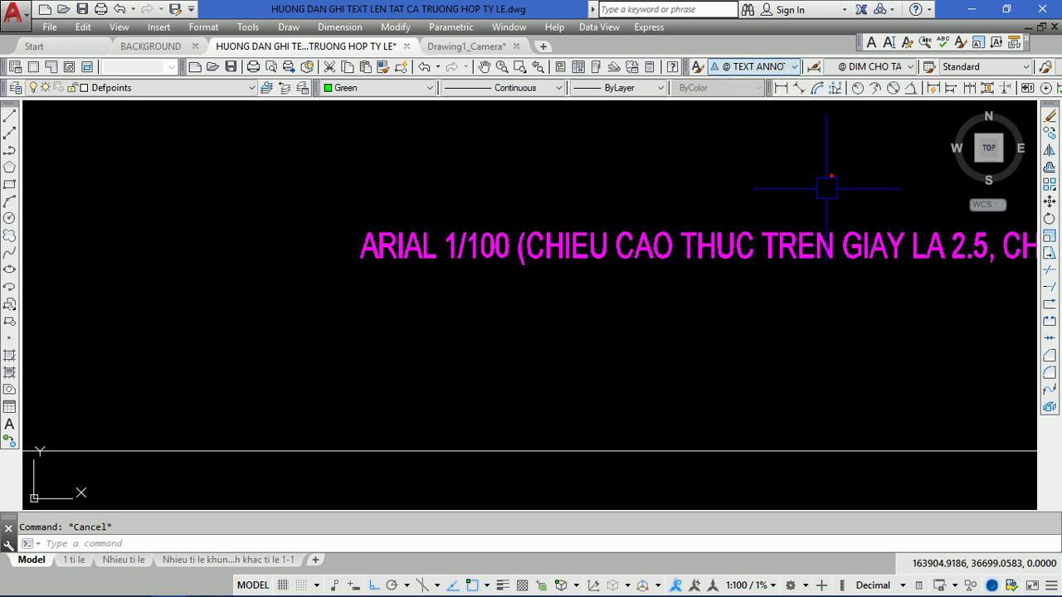
scroll(286, 324, "down", 5)
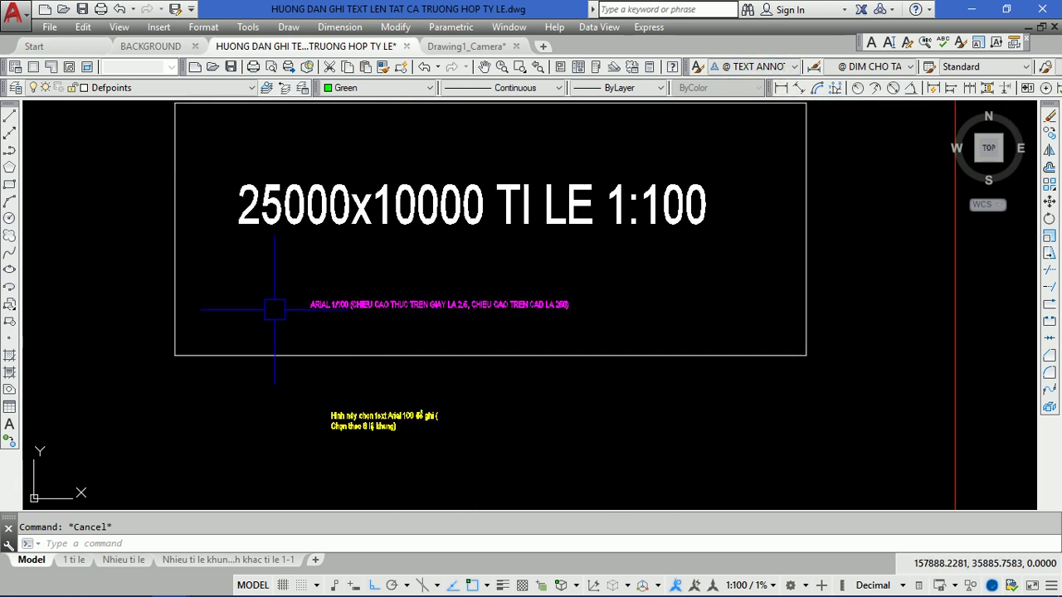
scroll(257, 311, "up", 2)
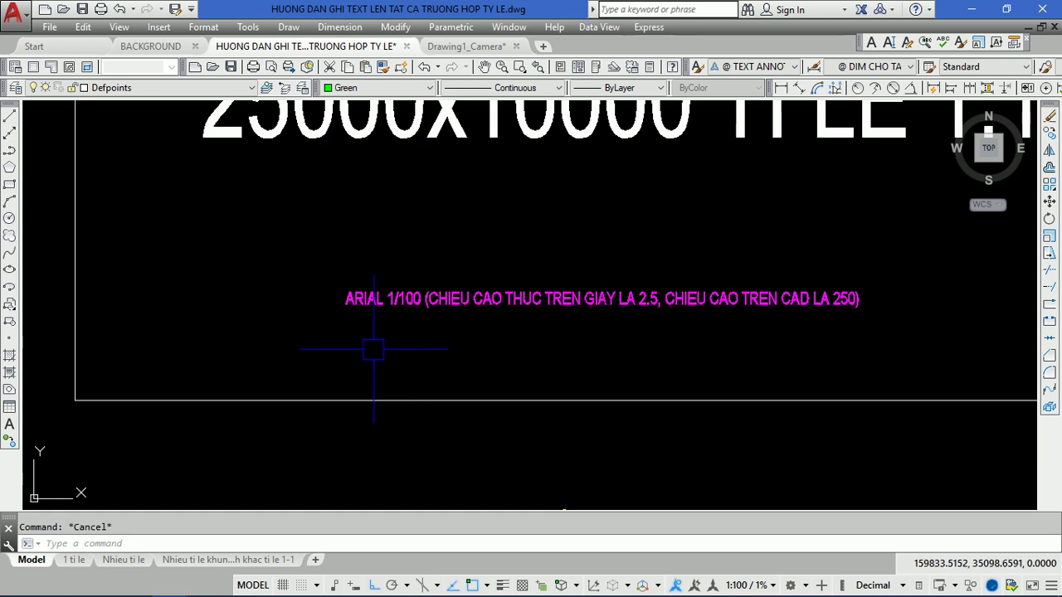
Write 'BBBBBBBBASJDOSDADKKSADSDSADSA' at 0° rotation beneath the magenta 1/100 note.
type("DT")
key("Return")
scroll(365, 355, "up", 3)
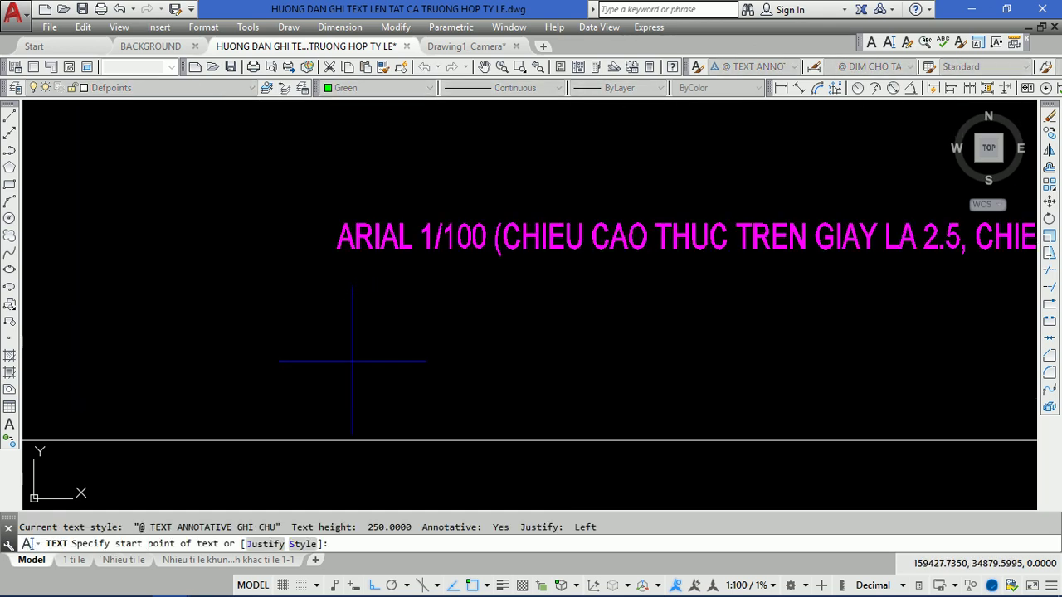
left_click(338, 338)
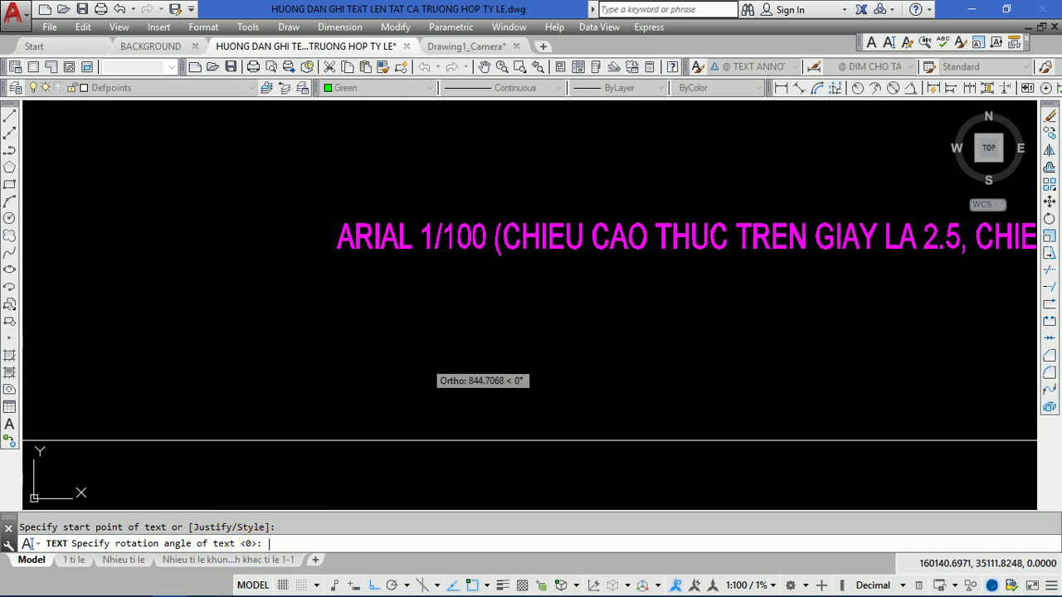
key("Return")
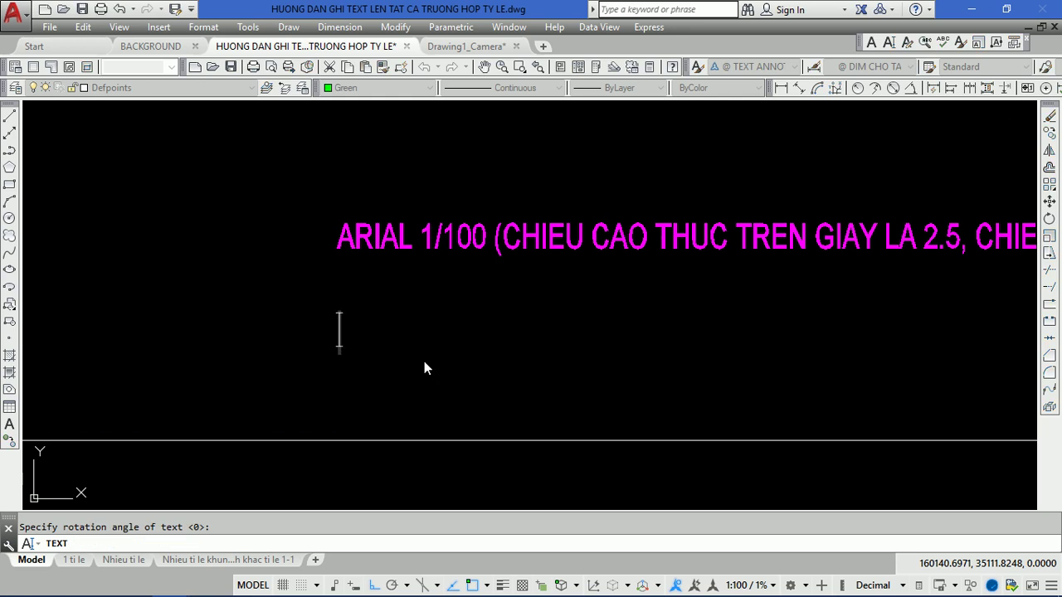
type("BBBBBB")
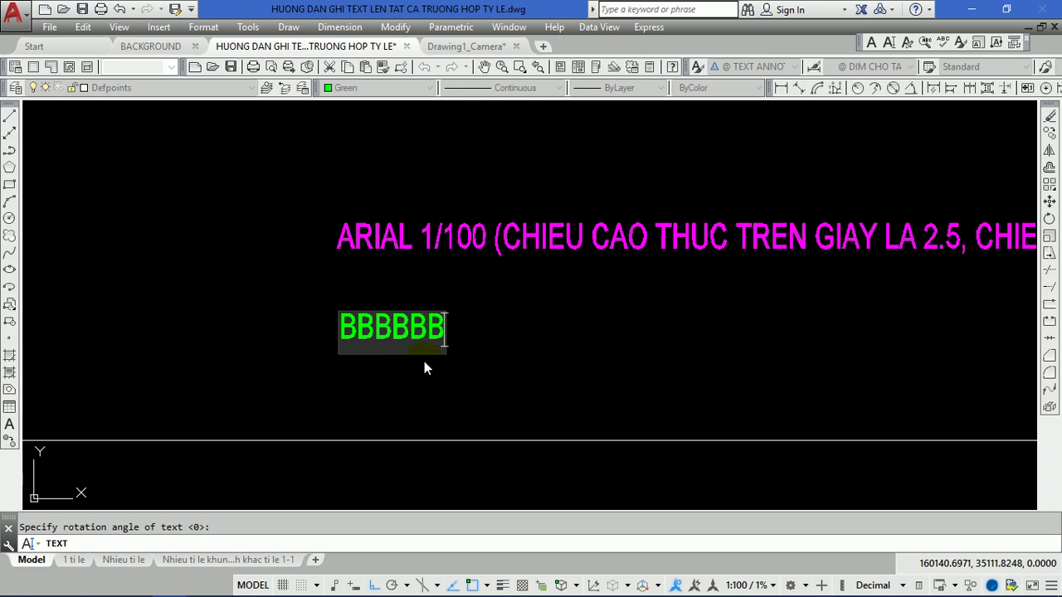
type("BBASJDOSDADKKSADSDSADSA")
scroll(415, 312, "down", 3)
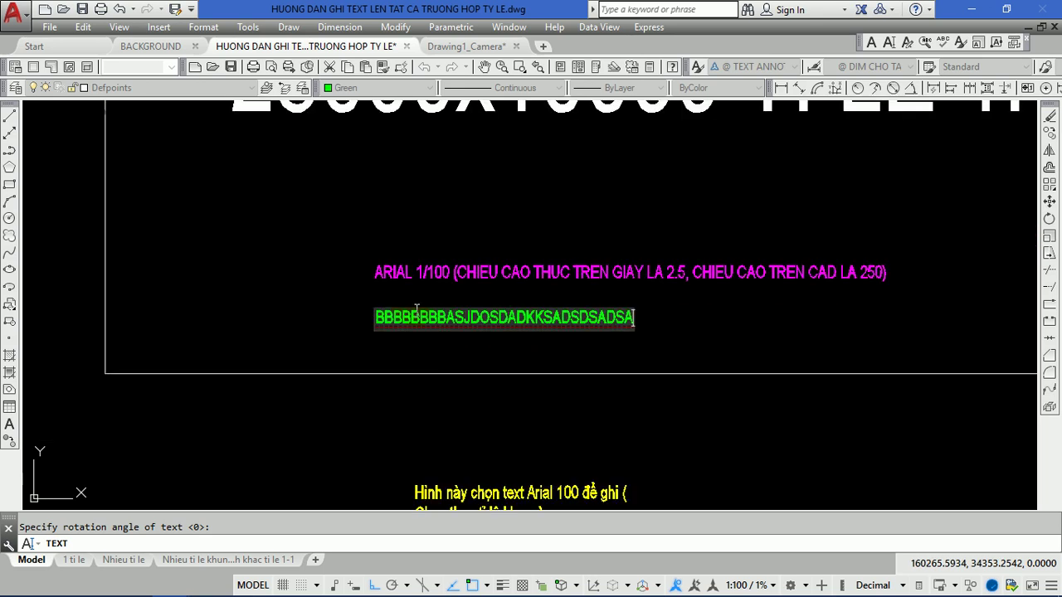
key("Return")
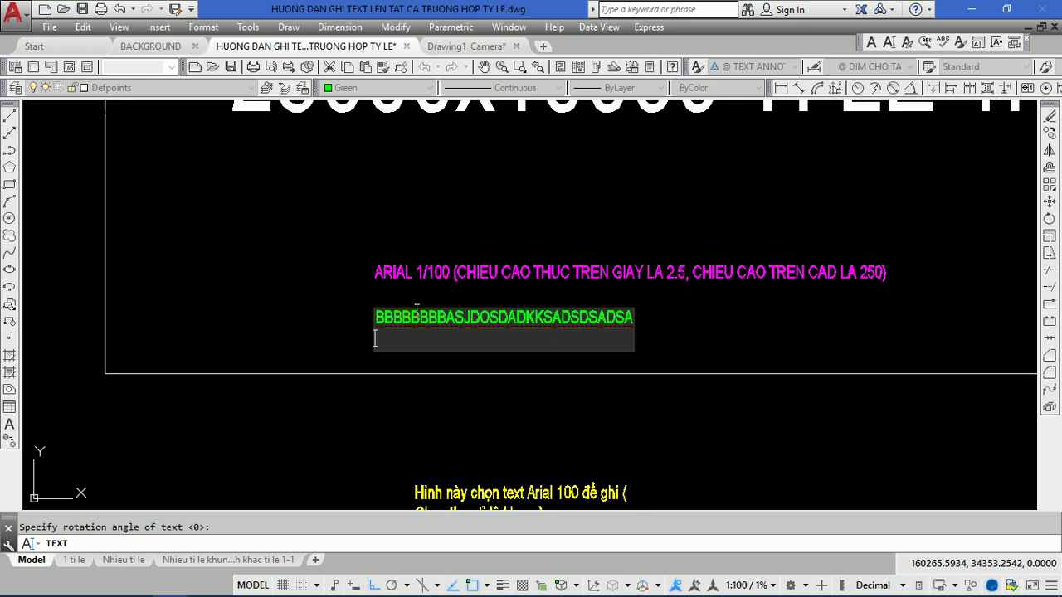
key("Return")
scroll(331, 186, "down", 5)
scroll(323, 224, "up", 5)
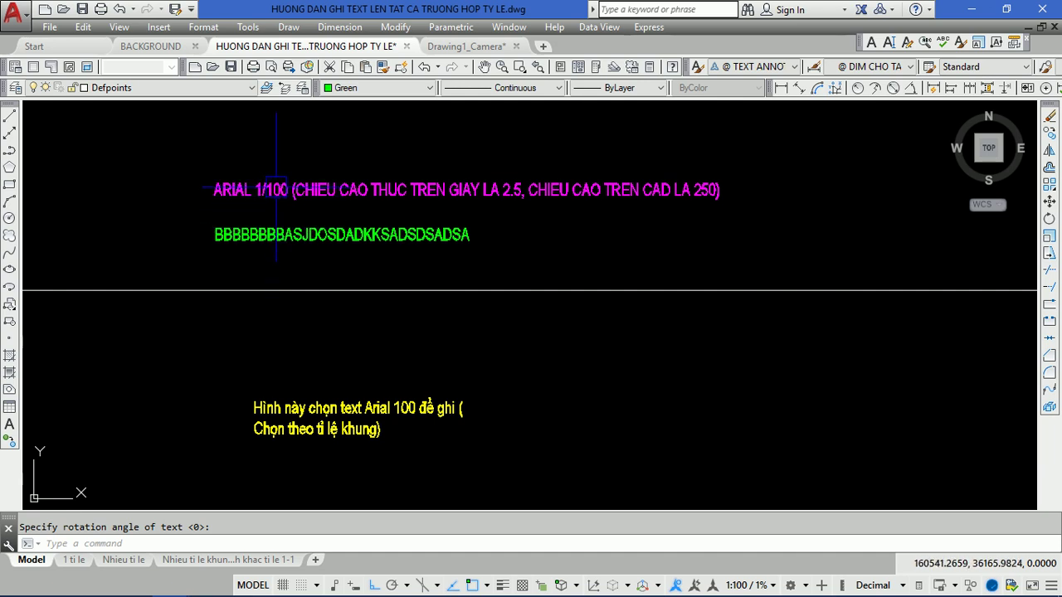
scroll(276, 189, "up", 3)
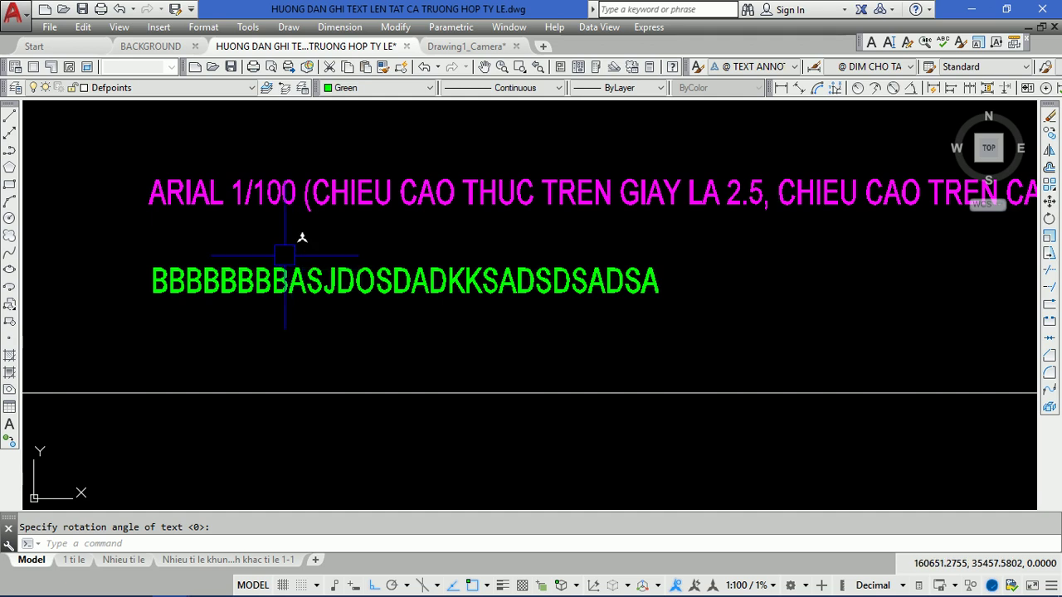
scroll(286, 262, "down", 2)
scroll(191, 255, "down", 4)
scroll(514, 250, "up", 5)
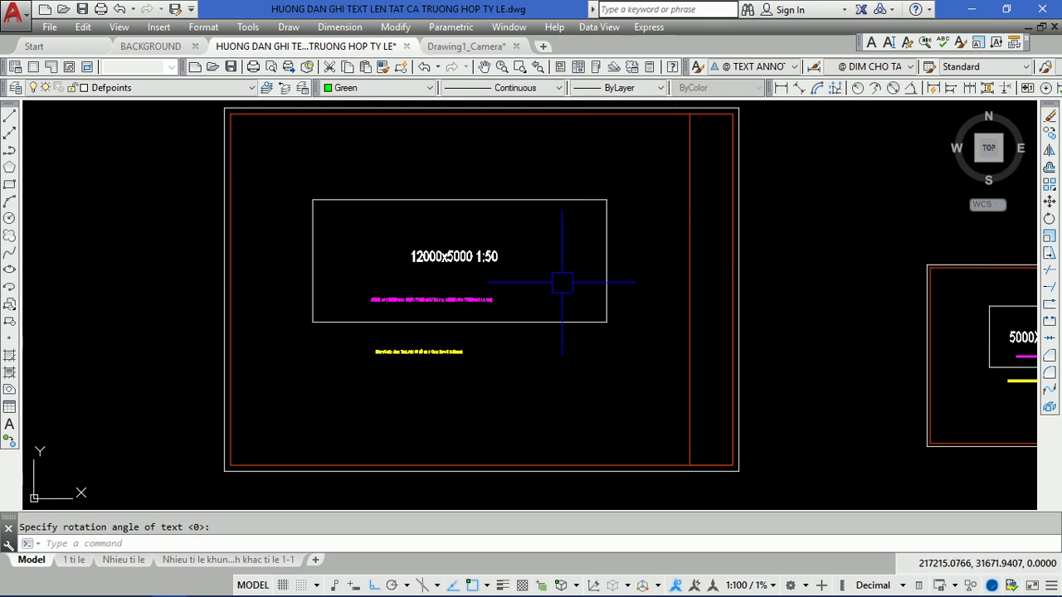
At a 1:50 annotation scale, write 'JFLKEFLKFLDFLDSKFLSAJDSKAJFSKFJSDLFKSA' at 0° under the Arial 50 note.
scroll(422, 306, "up", 3)
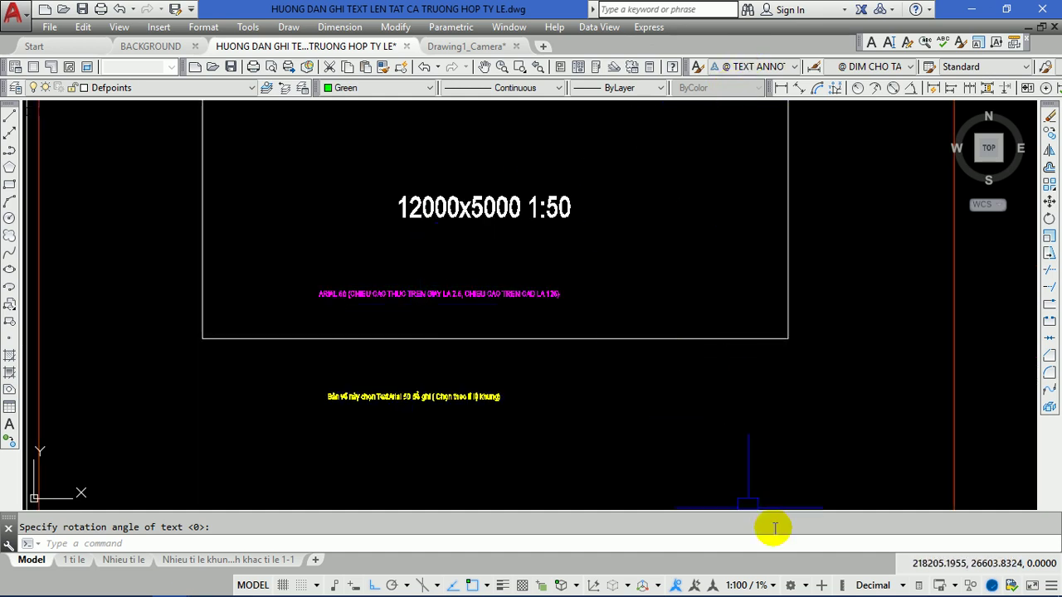
left_click(761, 586)
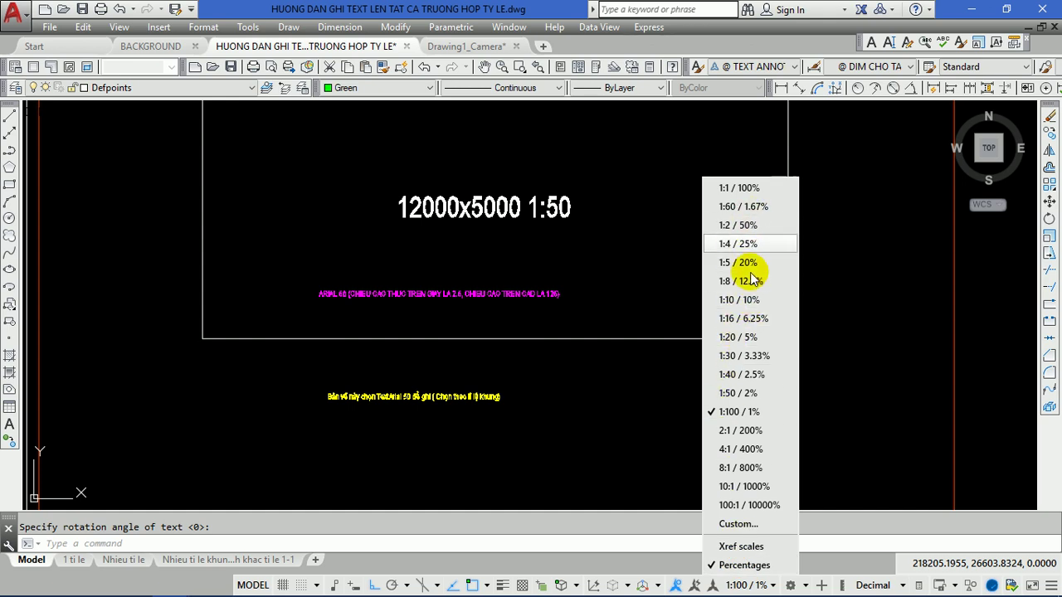
left_click(751, 395)
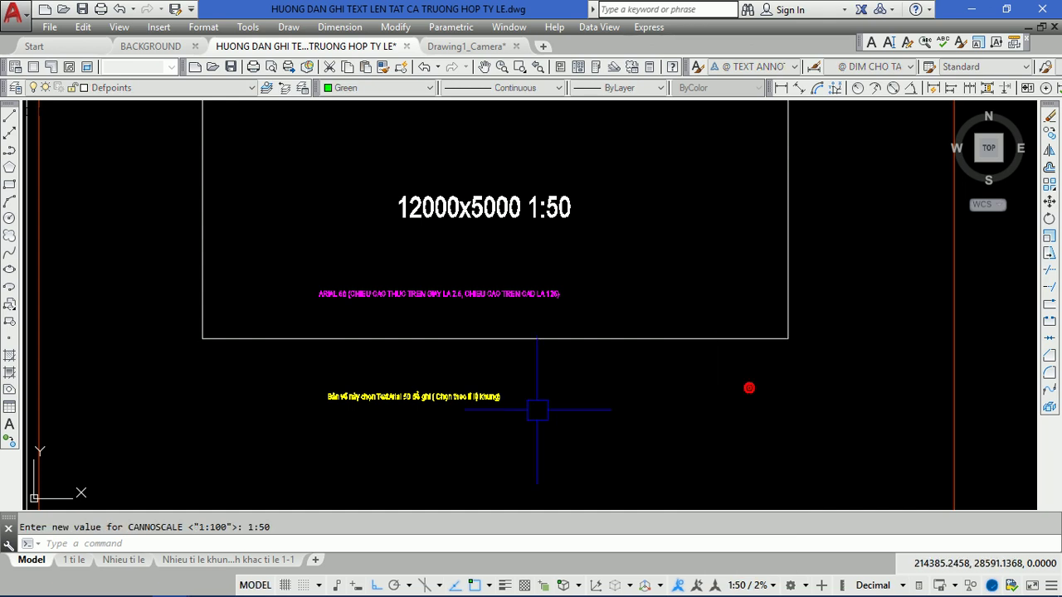
type("dt")
key("Return")
scroll(324, 297, "up", 2)
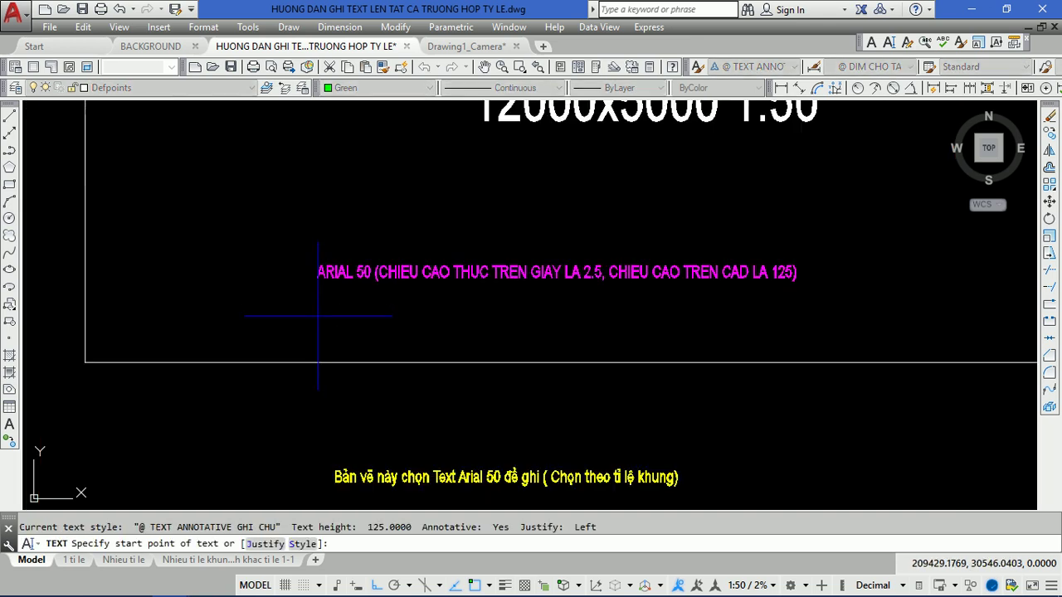
scroll(318, 315, "up", 2)
left_click(319, 315)
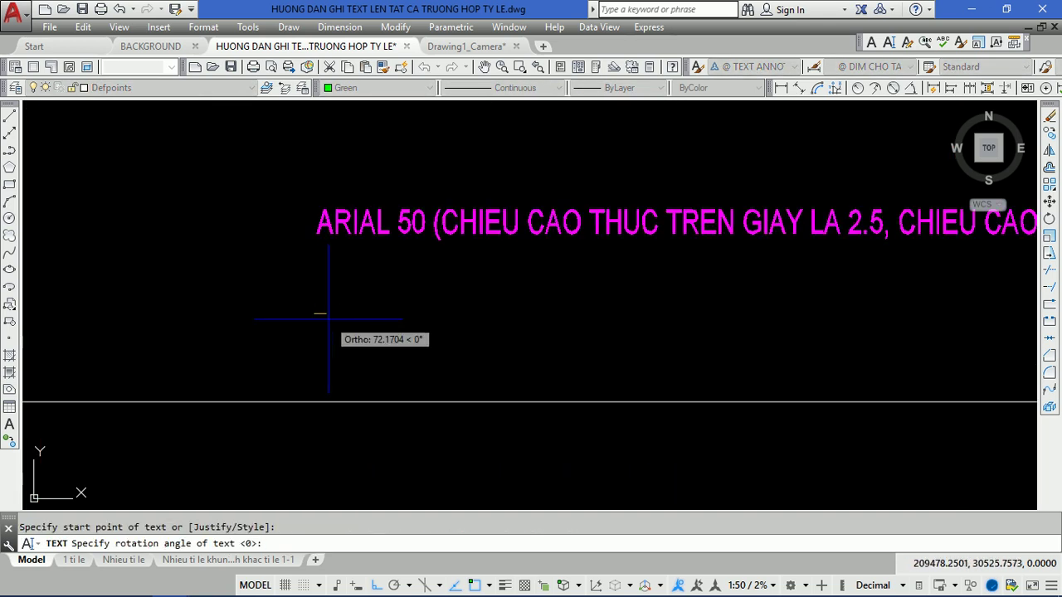
key("Return")
type("JFLKEFLKFLDFLDS")
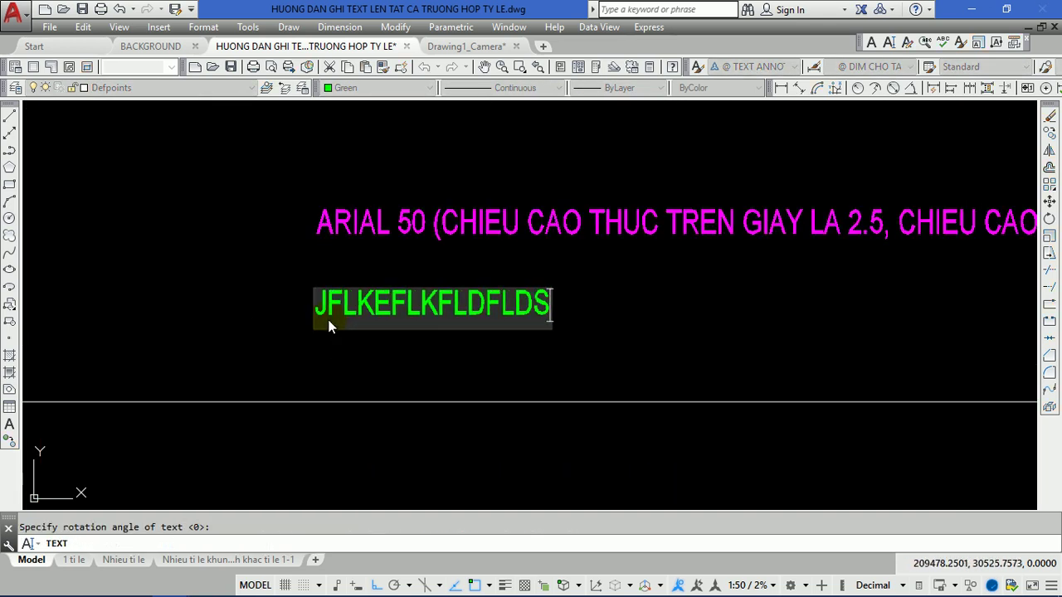
type("KFLSAJDSKAJFSKFJSDLFKSA")
scroll(416, 274, "down", 3)
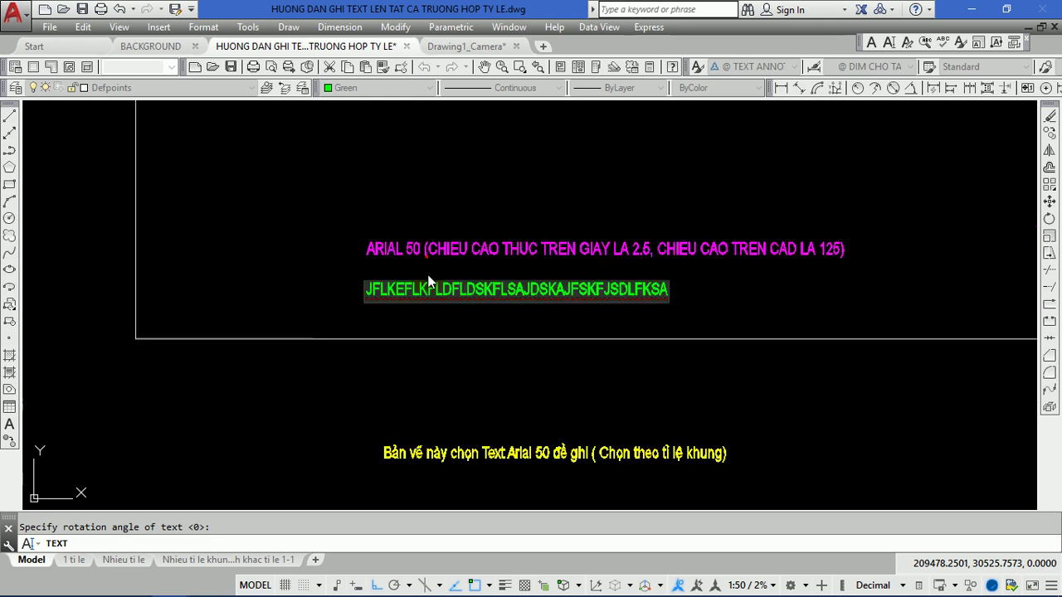
key("Return")
key("Return")
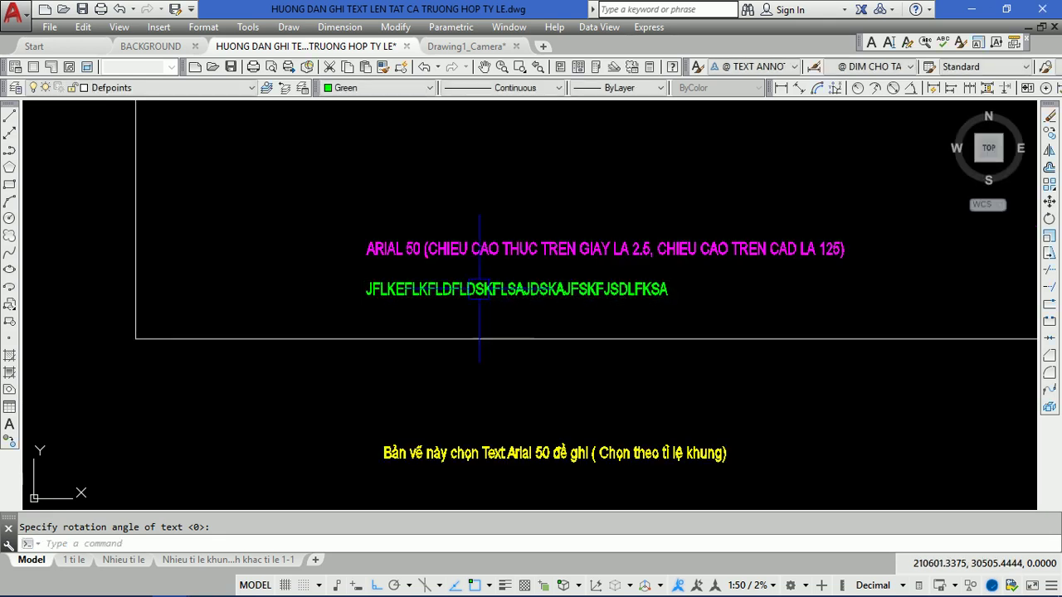
Zoom out and pan to centre the 5000X2500 1:25 frame.
scroll(432, 228, "up", 3)
scroll(412, 249, "down", 4)
scroll(332, 266, "down", 3)
scroll(644, 394, "up", 2)
scroll(705, 262, "up", 3)
middle_click_drag(718, 268, 517, 314)
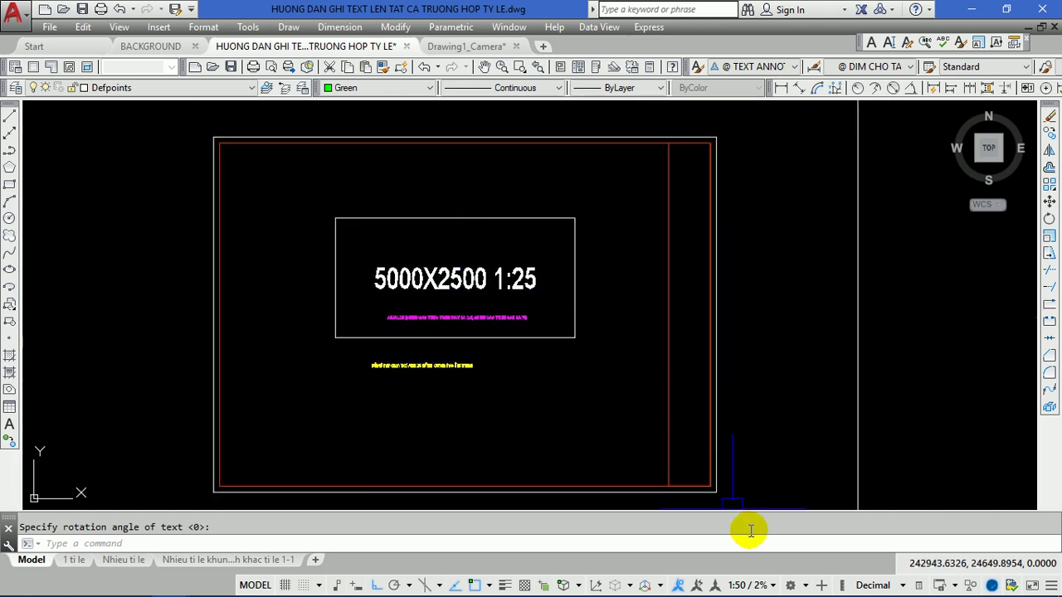
Add a custom 1:25 scale with drawing units set to 25 in Edit Drawing Scales.
left_click(741, 585)
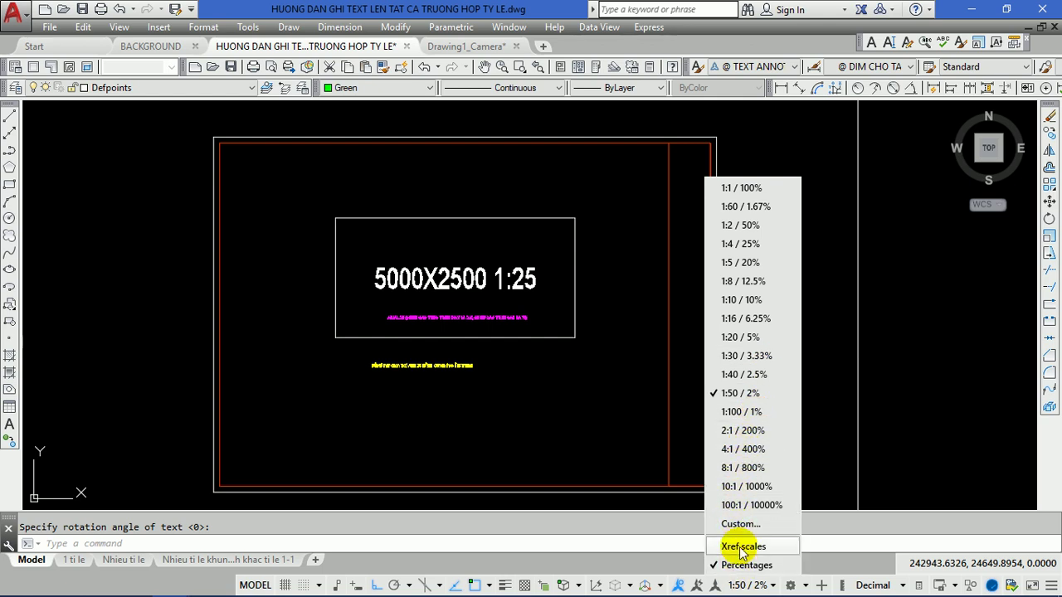
left_click(742, 524)
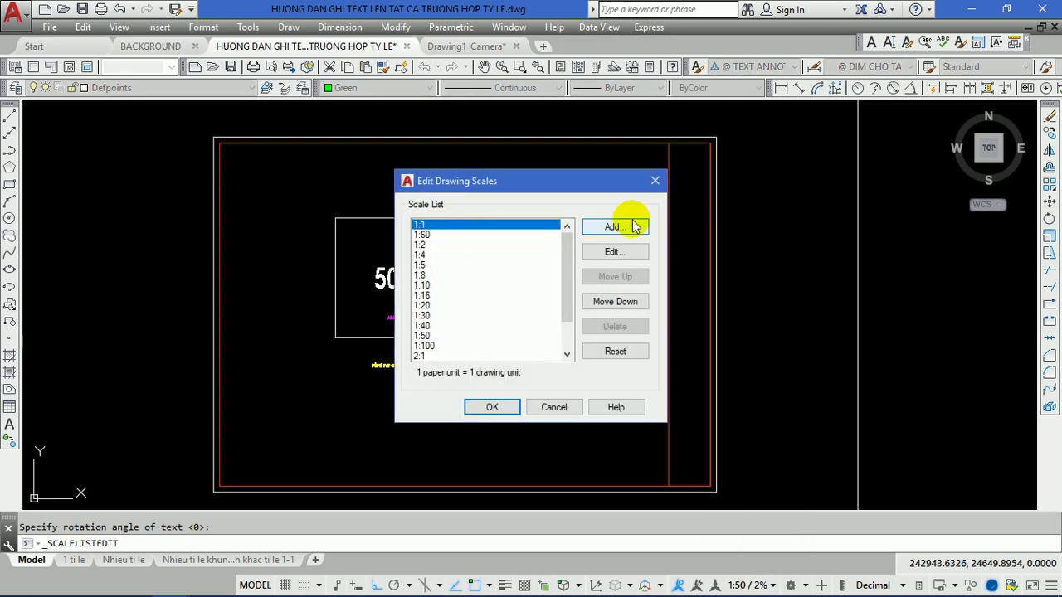
left_click(635, 226)
type("1:25")
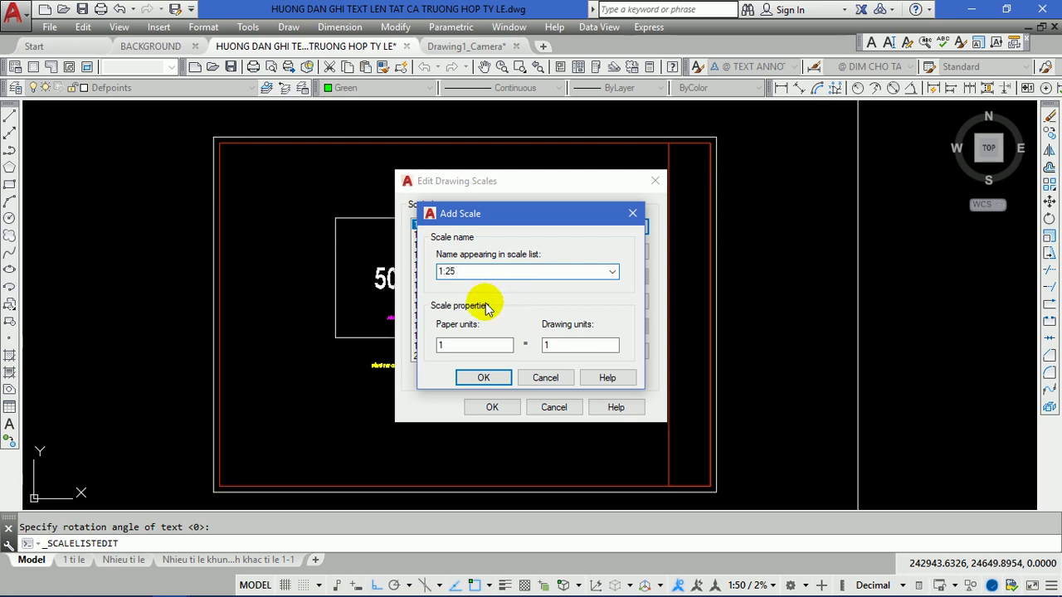
double_click(569, 345)
type("25")
left_click(483, 378)
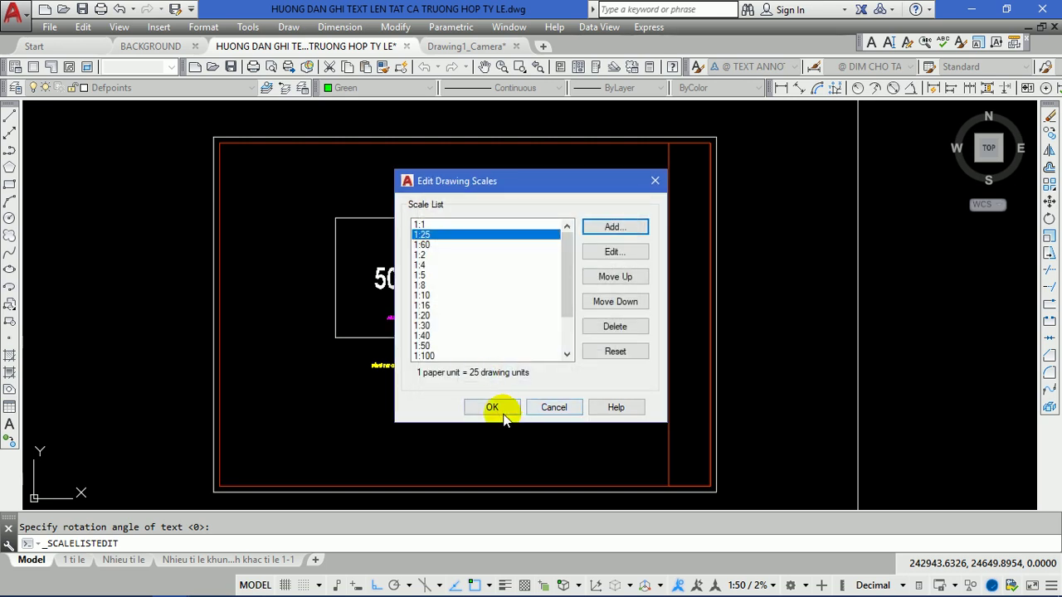
left_click(503, 414)
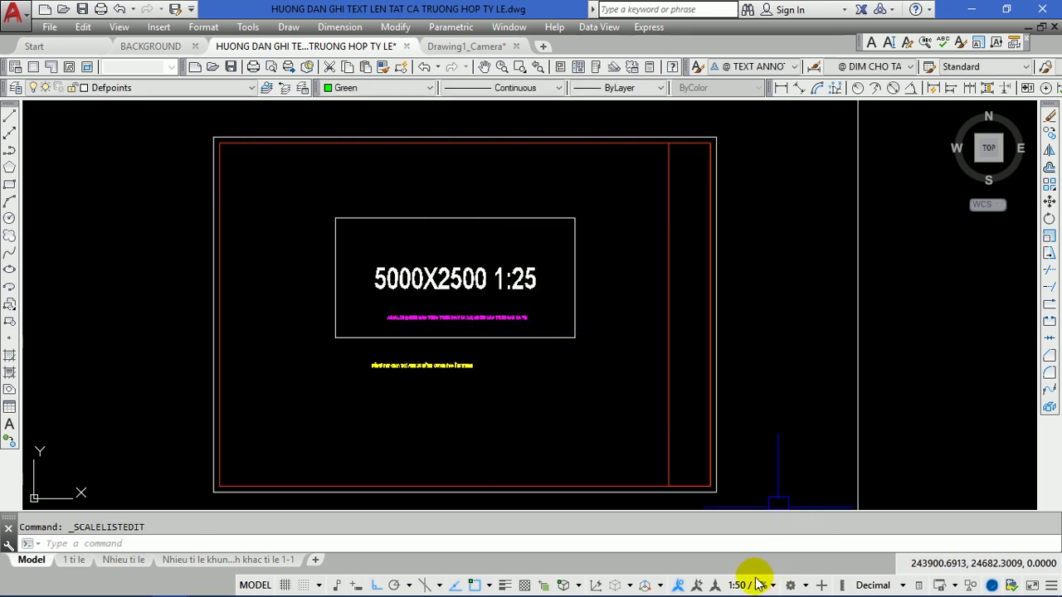
At annotation scale 1:25, add a green DT sample text line beneath the ARIAL 25 label.
left_click(757, 583)
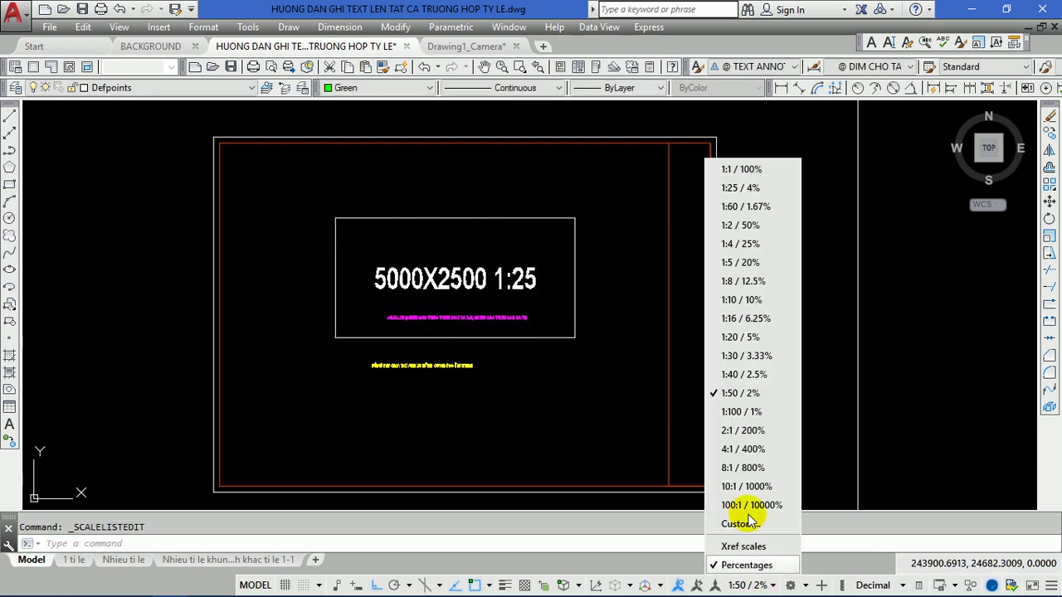
left_click(756, 188)
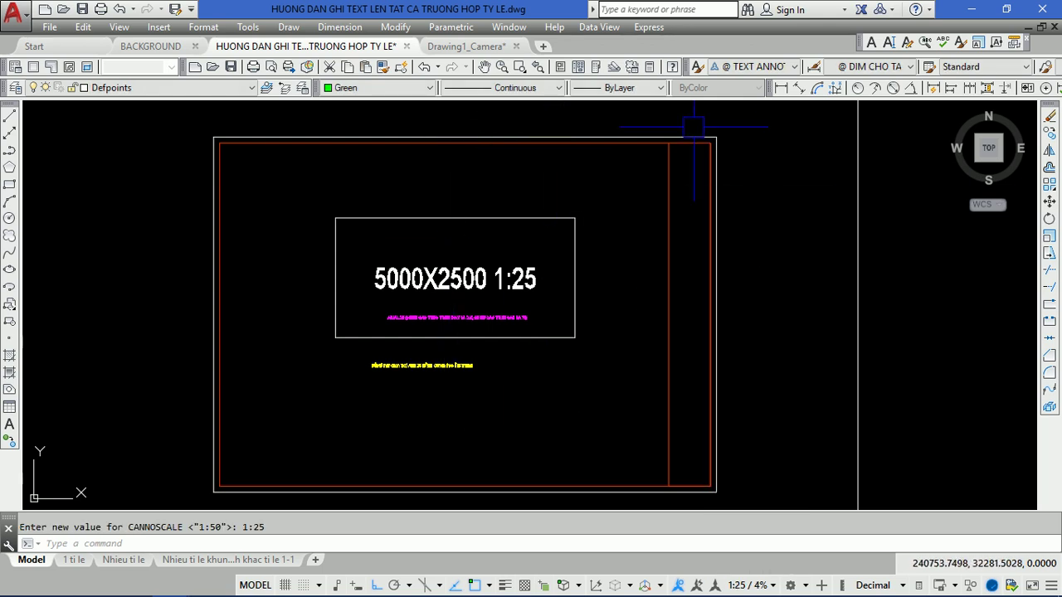
type("dt")
key("Return")
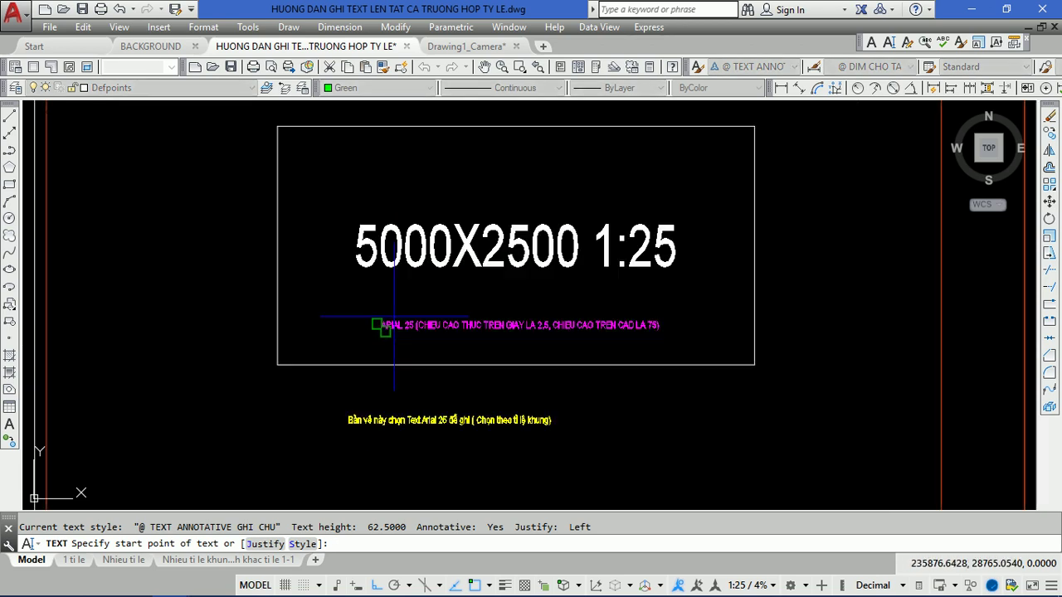
scroll(379, 325, "up", 3)
scroll(379, 324, "up", 5)
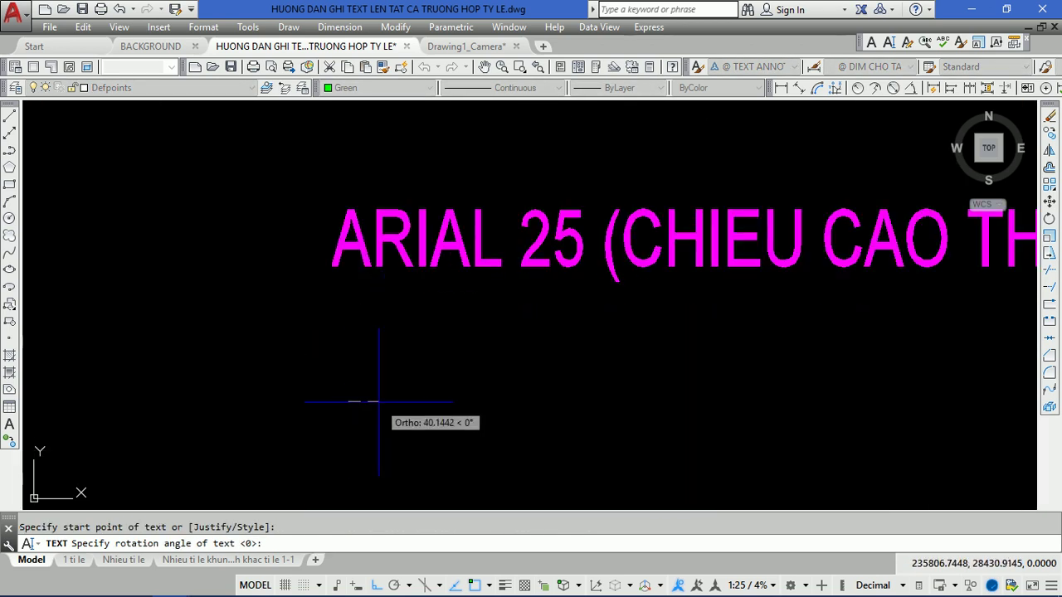
key("Return")
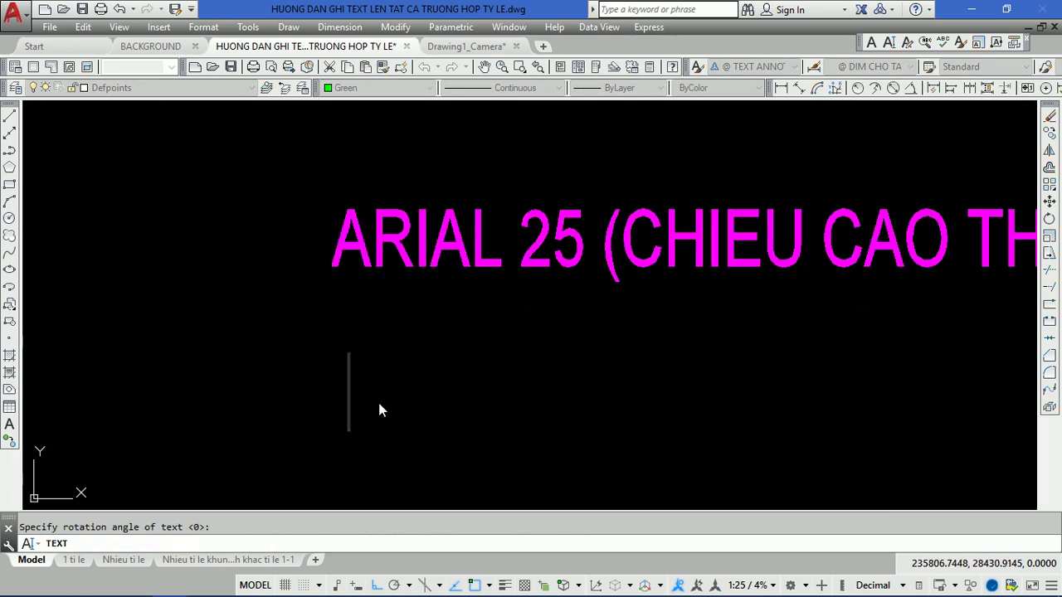
type("JFSDFDLSFKSDLFKDSLFKDSLFKSDLFKSDL")
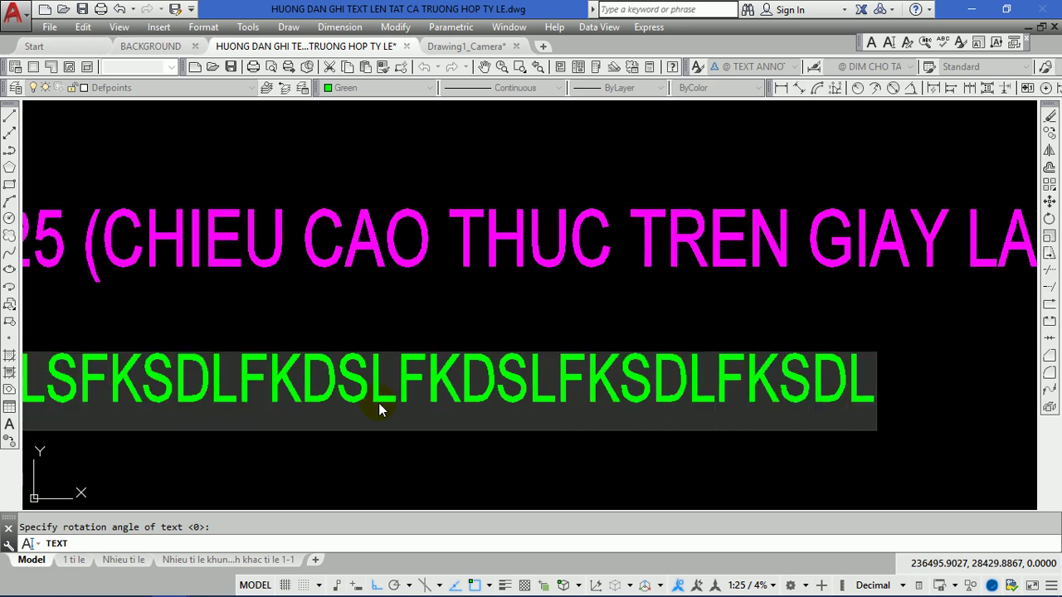
key("Return")
key("Return")
scroll(371, 293, "down", 5)
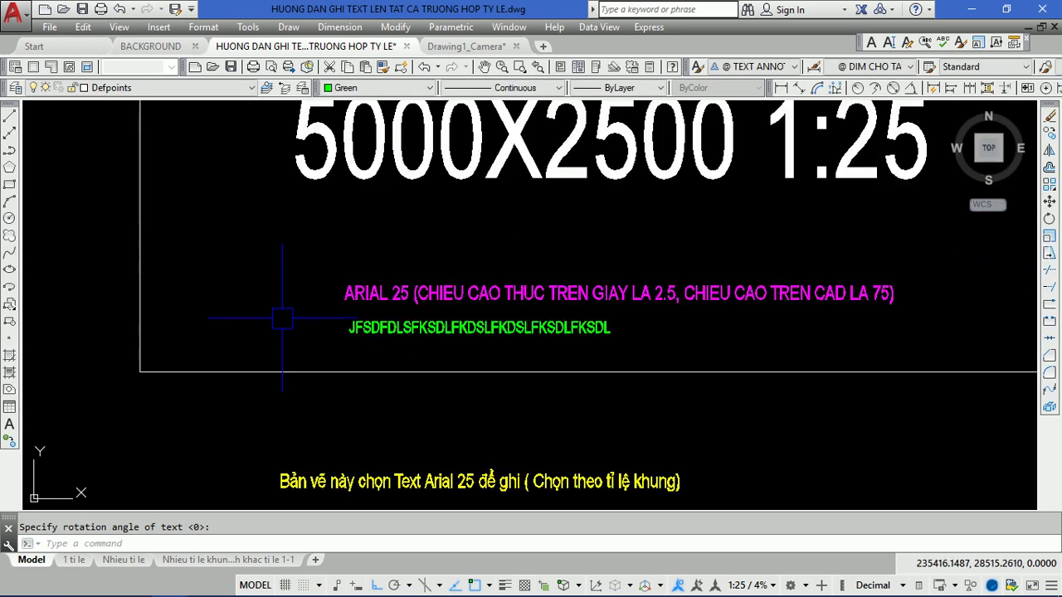
scroll(285, 290, "down", 3)
scroll(310, 297, "down", 2)
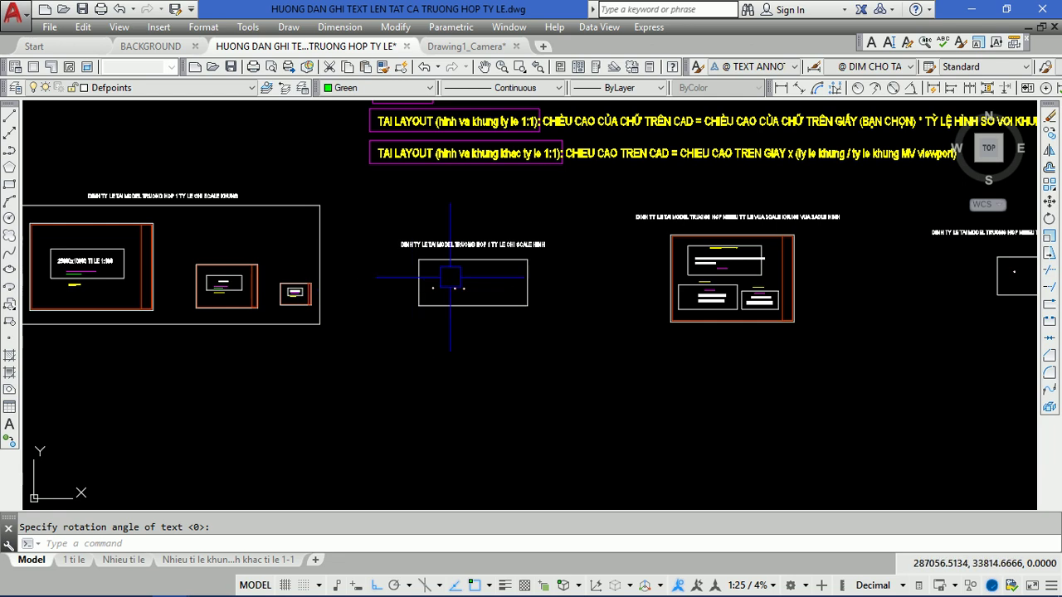
Zoom across the framed drawings, then pan to centre the 25000x10000 frame.
scroll(440, 288, "up", 3)
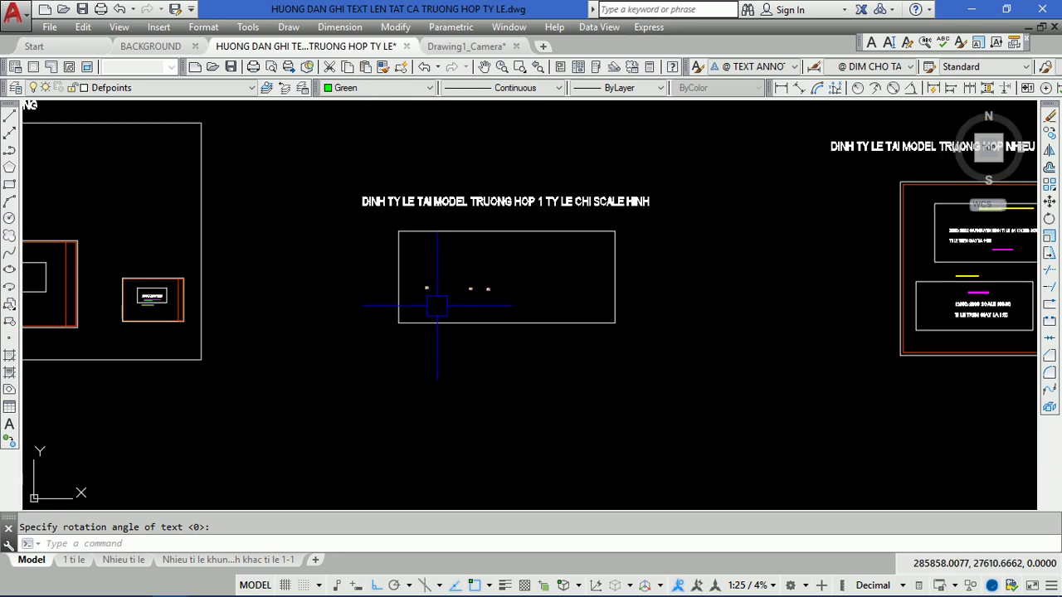
scroll(427, 290, "up", 8)
scroll(426, 308, "up", 6)
scroll(427, 303, "up", 3)
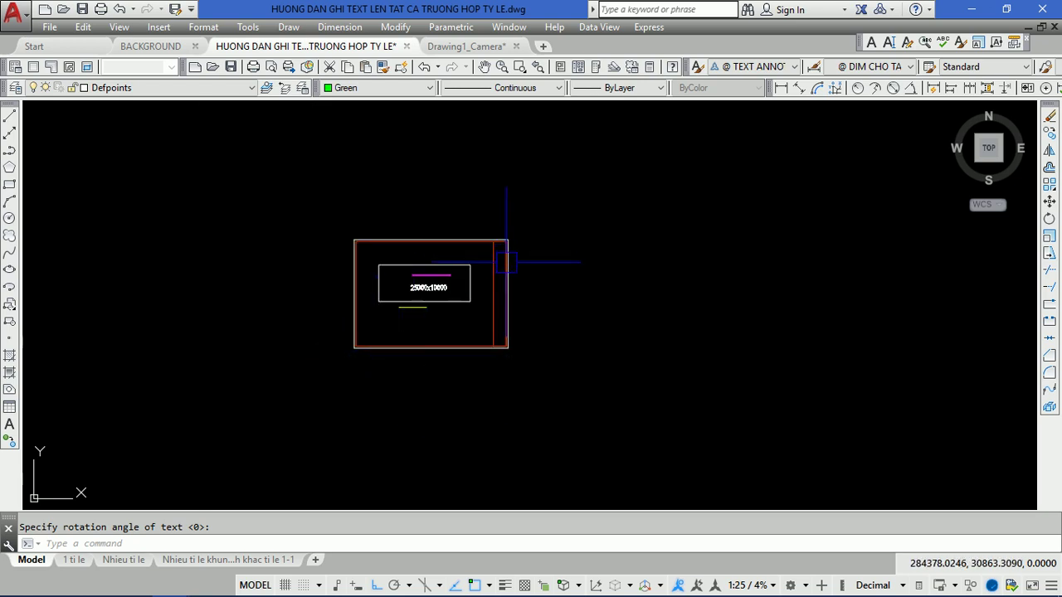
scroll(435, 283, "up", 3)
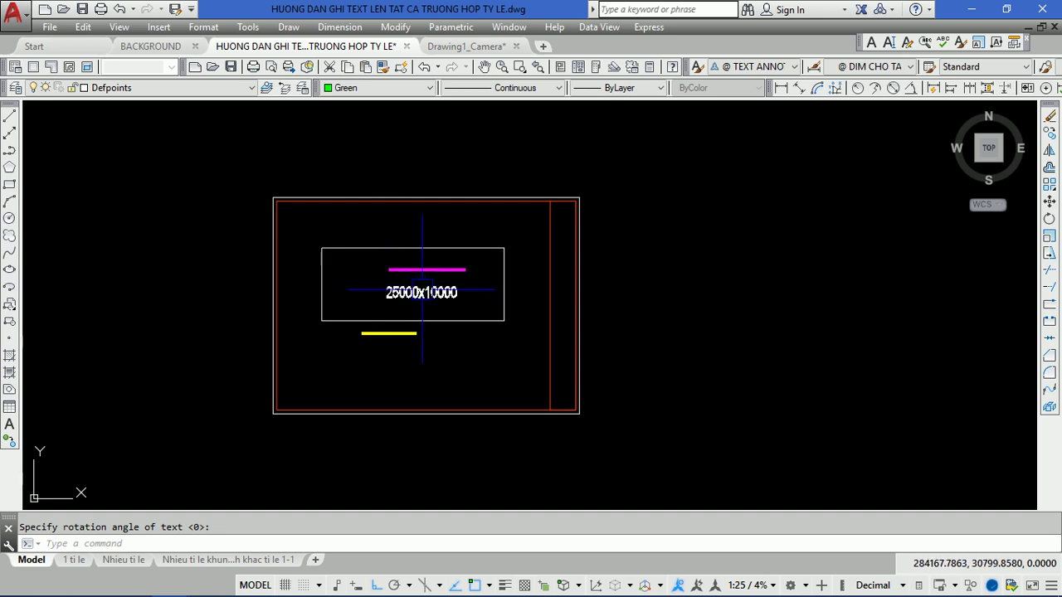
scroll(404, 285, "up", 3)
scroll(309, 249, "down", 4)
scroll(241, 259, "down", 9)
scroll(241, 259, "down", 3)
scroll(572, 274, "up", 3)
scroll(531, 285, "up", 6)
scroll(415, 274, "down", 4)
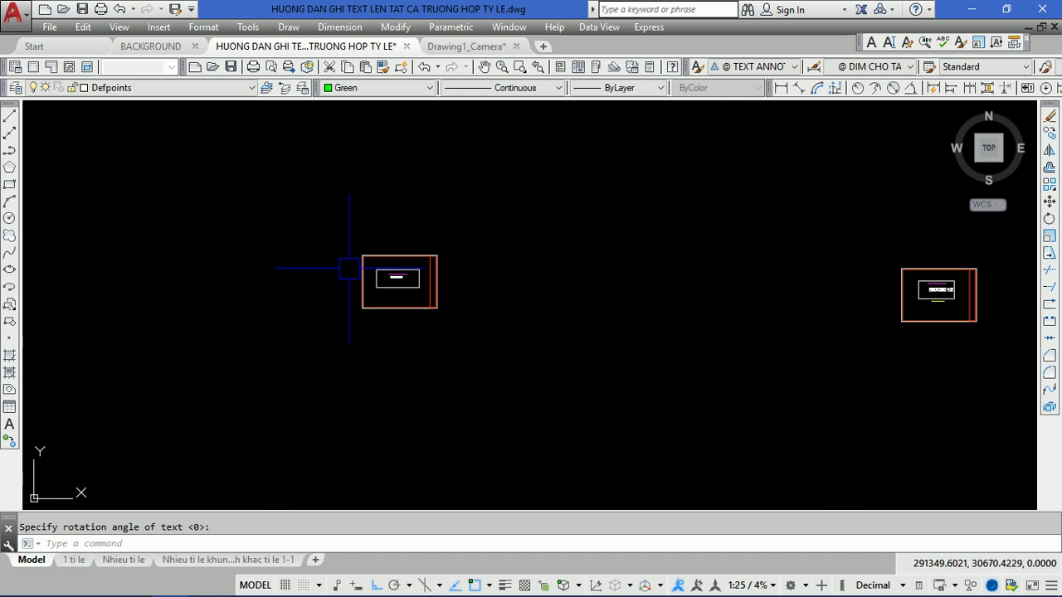
scroll(929, 286, "up", 3)
scroll(880, 299, "down", 10)
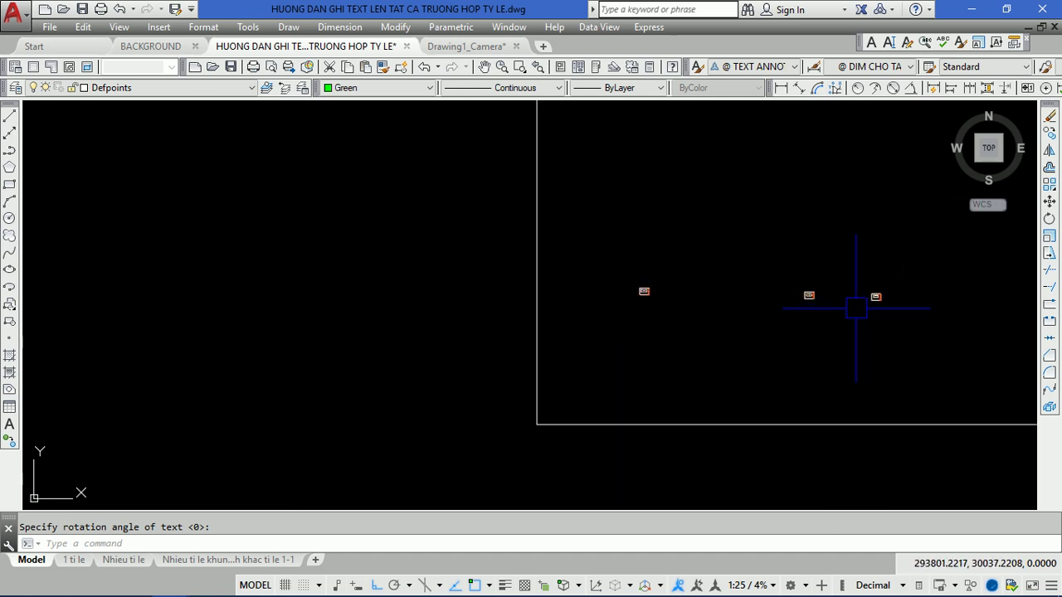
scroll(631, 282, "up", 4)
scroll(612, 291, "up", 7)
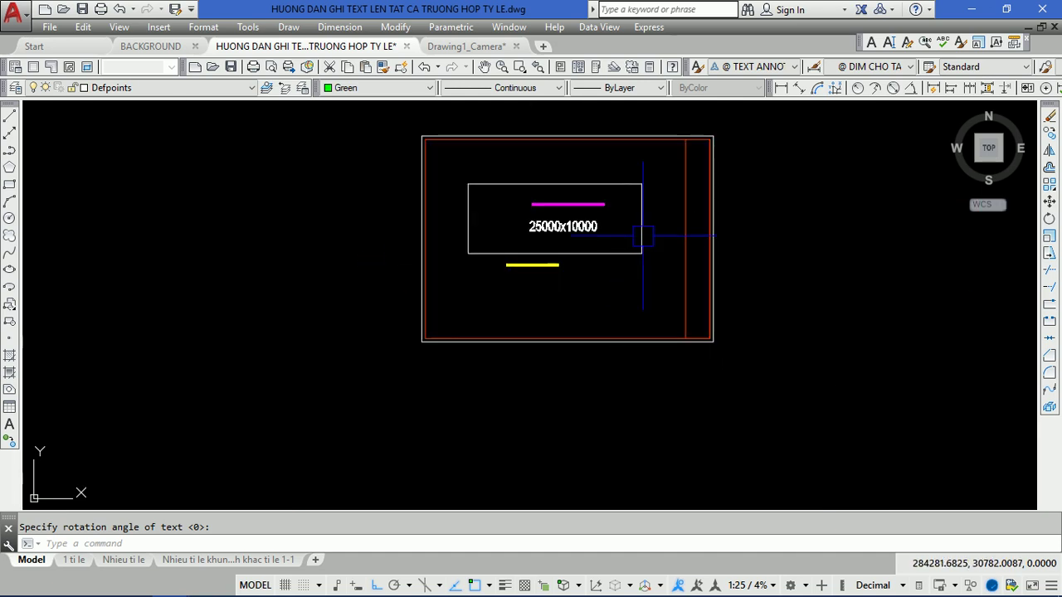
middle_click_drag(643, 235, 523, 313)
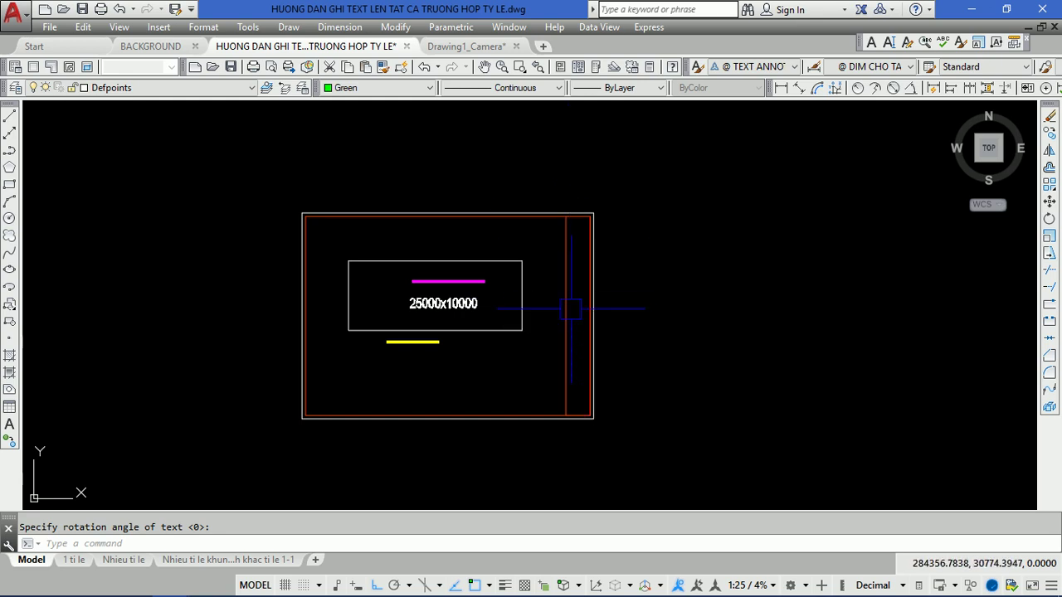
At annotation scale 1:1, write a green sample text line beneath the magenta Arial 100 note.
left_click(745, 586)
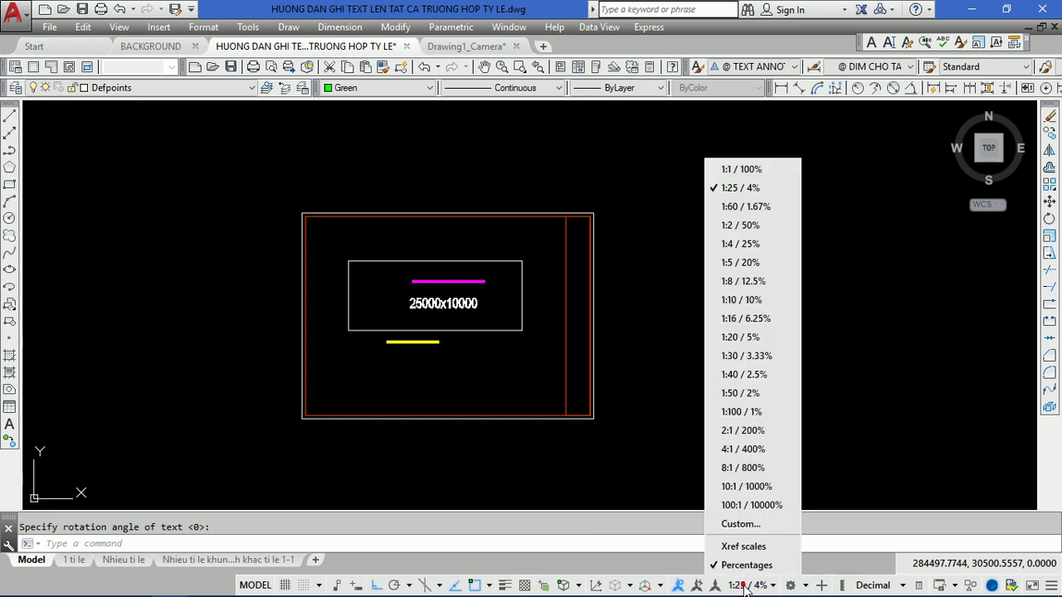
left_click(734, 171)
type("DT")
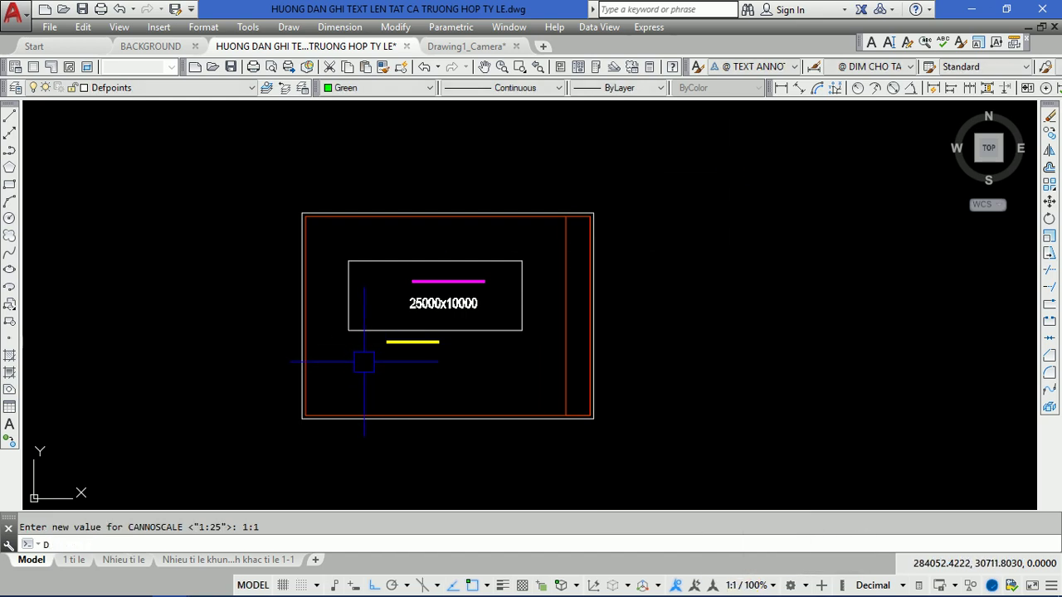
key("Return")
key("Return")
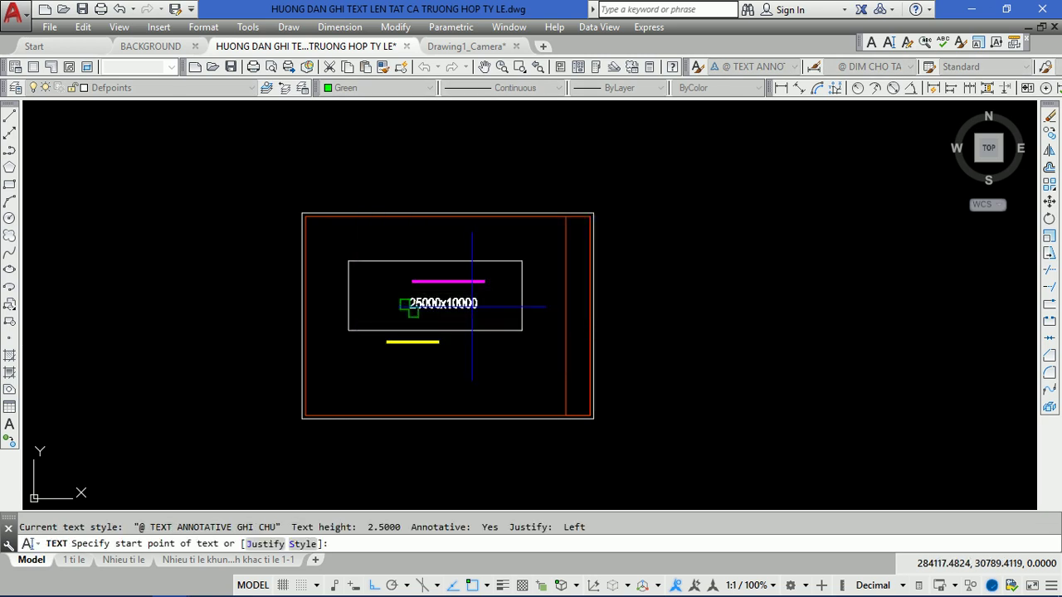
key("Return")
scroll(423, 287, "up", 10)
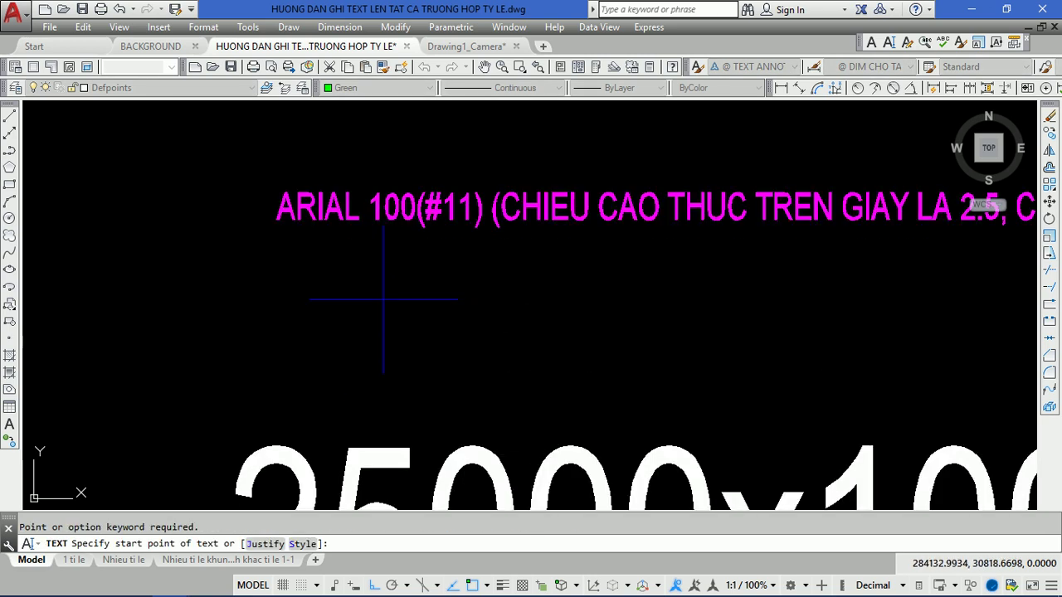
left_click(285, 307)
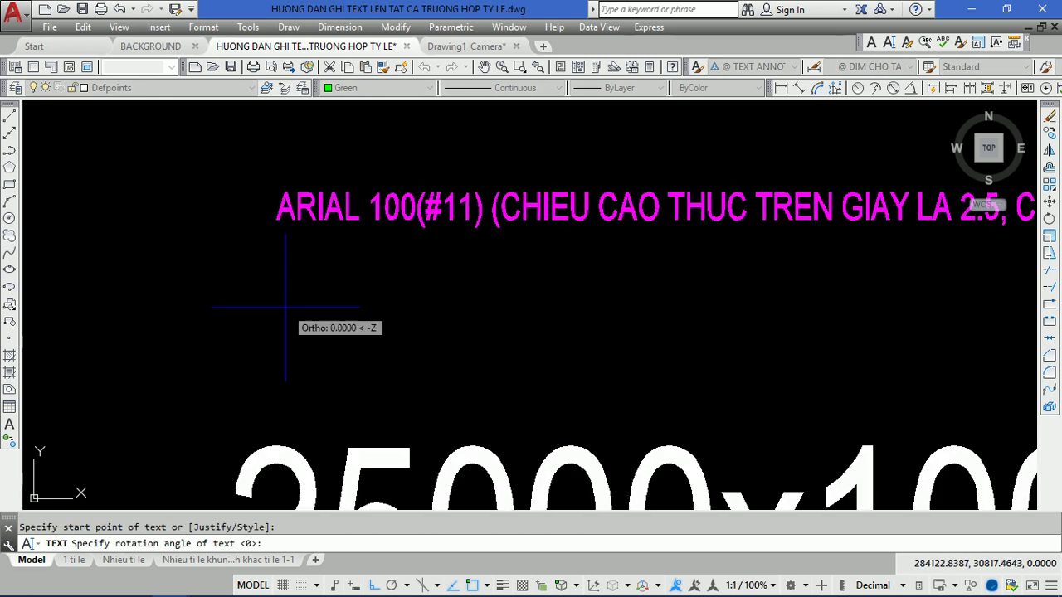
key("Return")
type("JEJF")
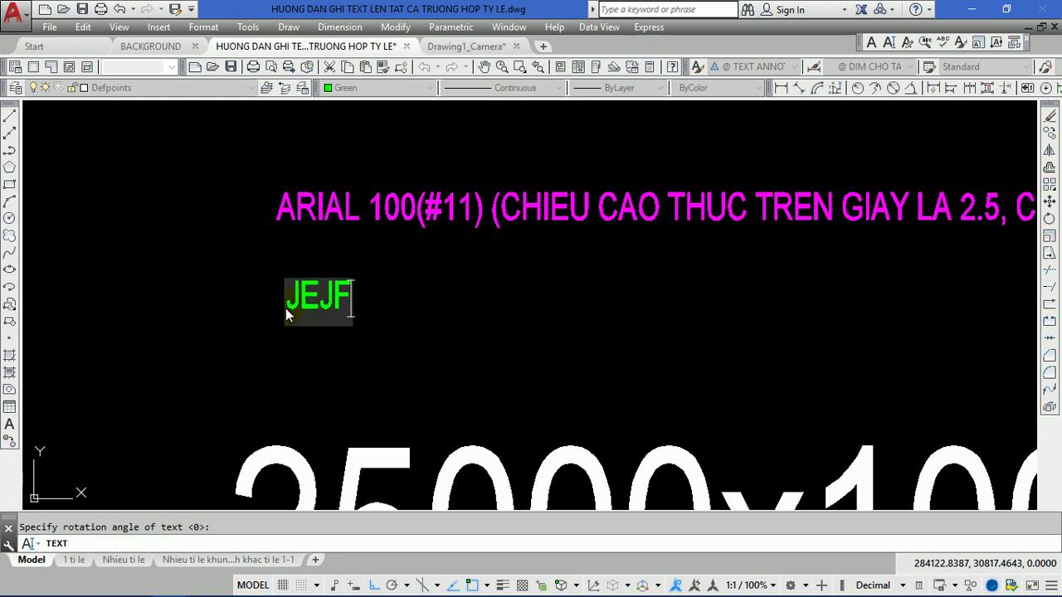
type("DSLKFDSFKDSPFKSDPFDSPFKDSPFDSPFD")
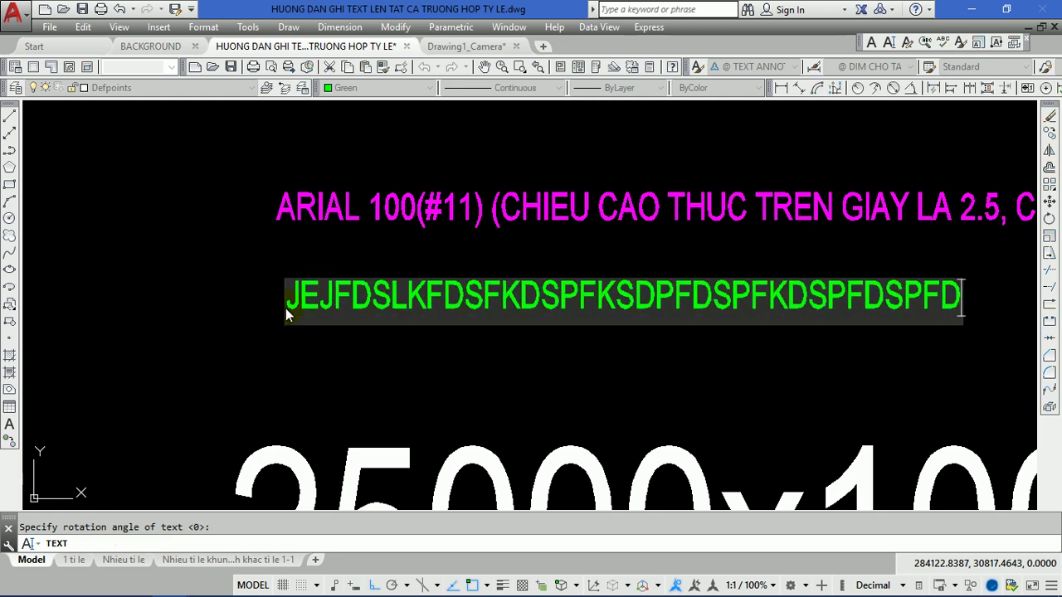
key("Return")
key("Return")
Zoom out from the 25000x10000 frame.
scroll(338, 285, "down", 3)
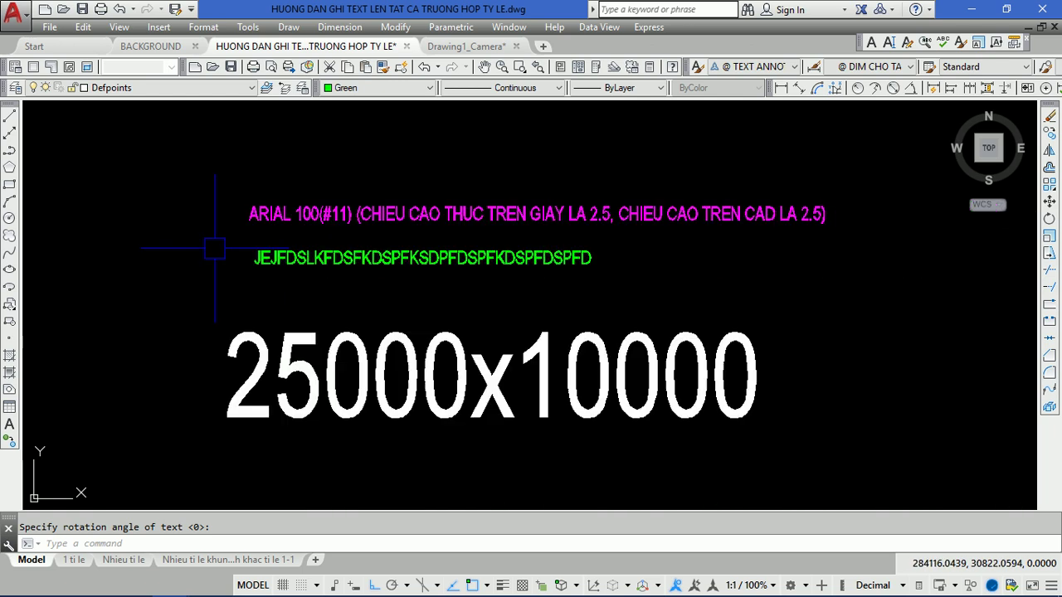
scroll(257, 249, "down", 3)
scroll(293, 239, "up", 3)
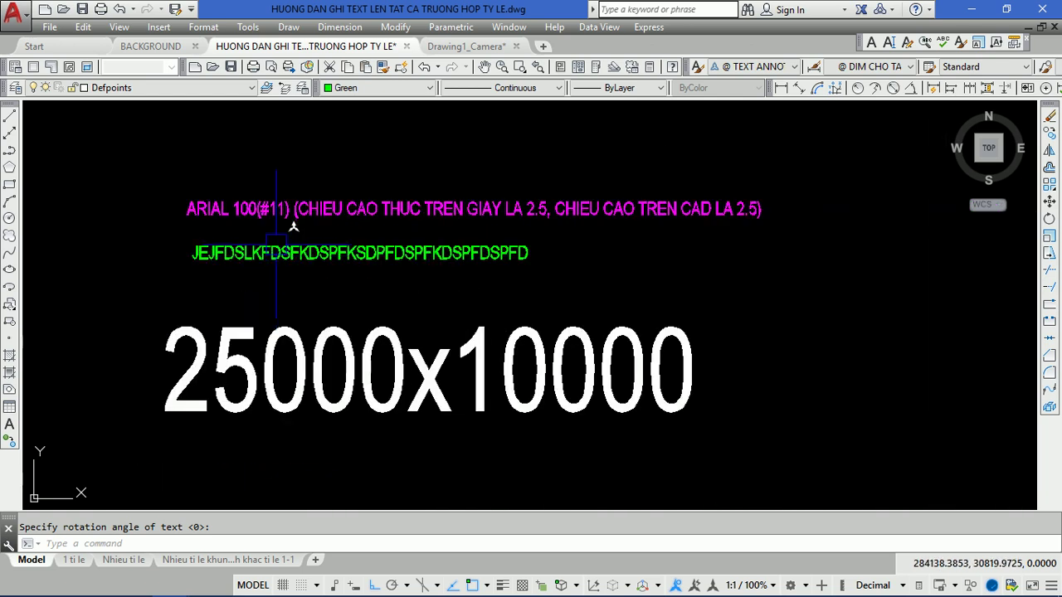
scroll(277, 240, "down", 3)
scroll(308, 212, "down", 3)
scroll(324, 232, "down", 2)
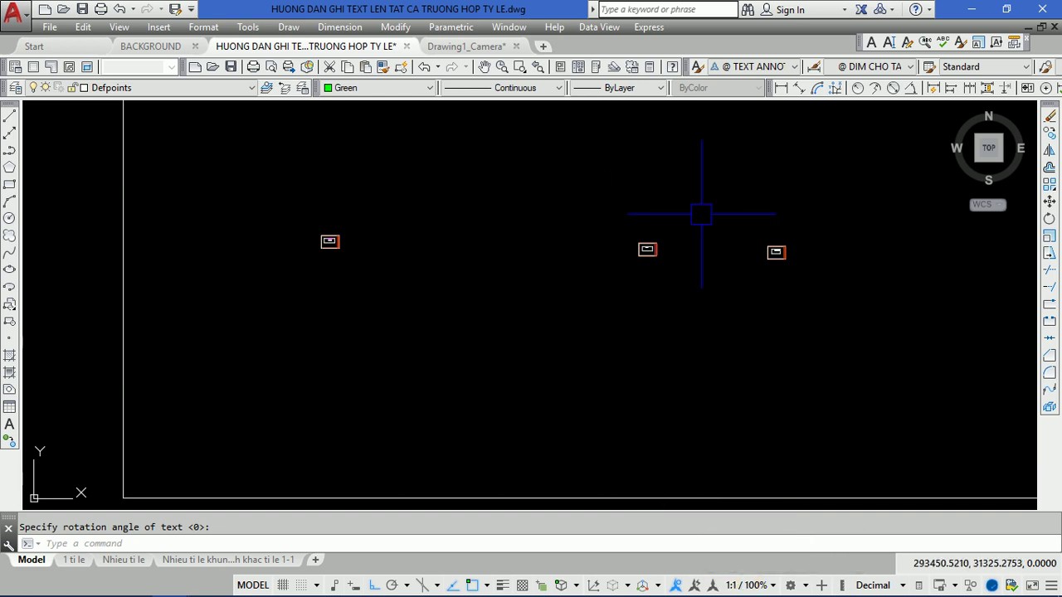
Add the green text 'SDSDSDSDSDSD' in the 12000,5000 1:50 frame at 0° rotation.
scroll(645, 269, "up", 2)
scroll(655, 249, "up", 2)
scroll(564, 265, "down", 2)
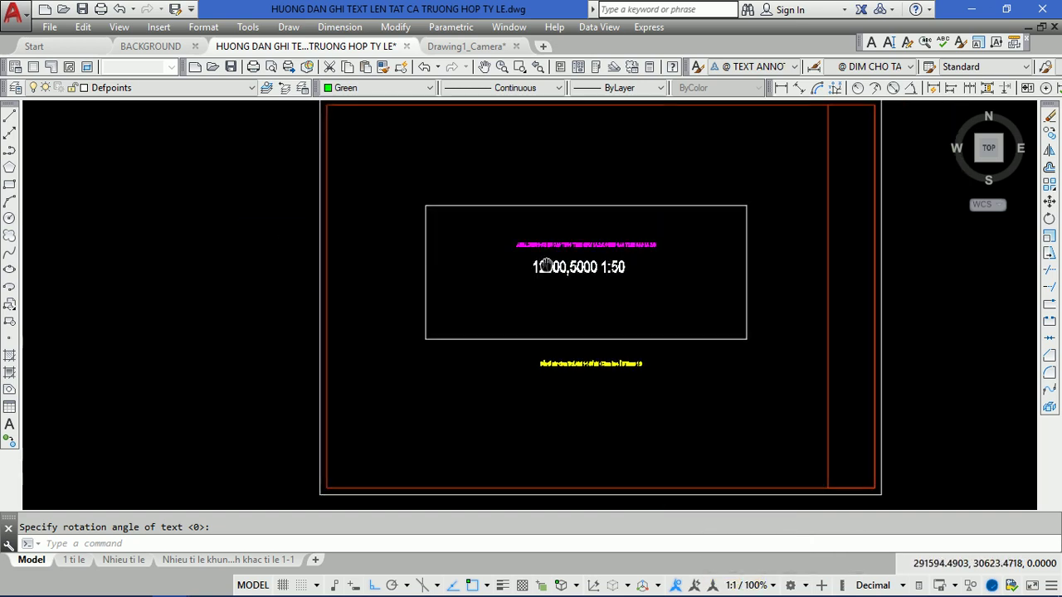
key("space")
scroll(531, 238, "up", 5)
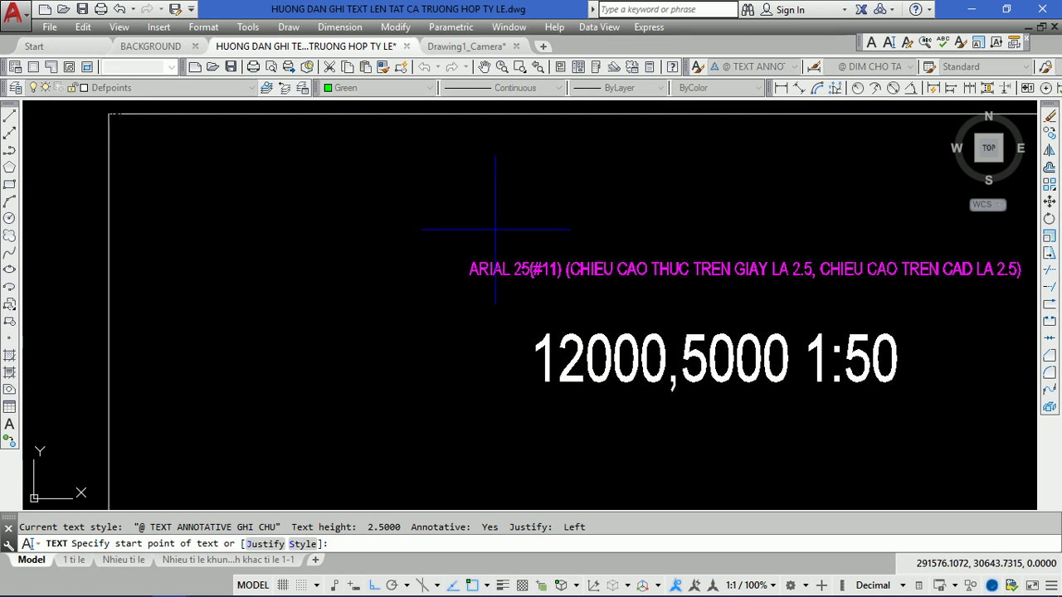
left_click(491, 221)
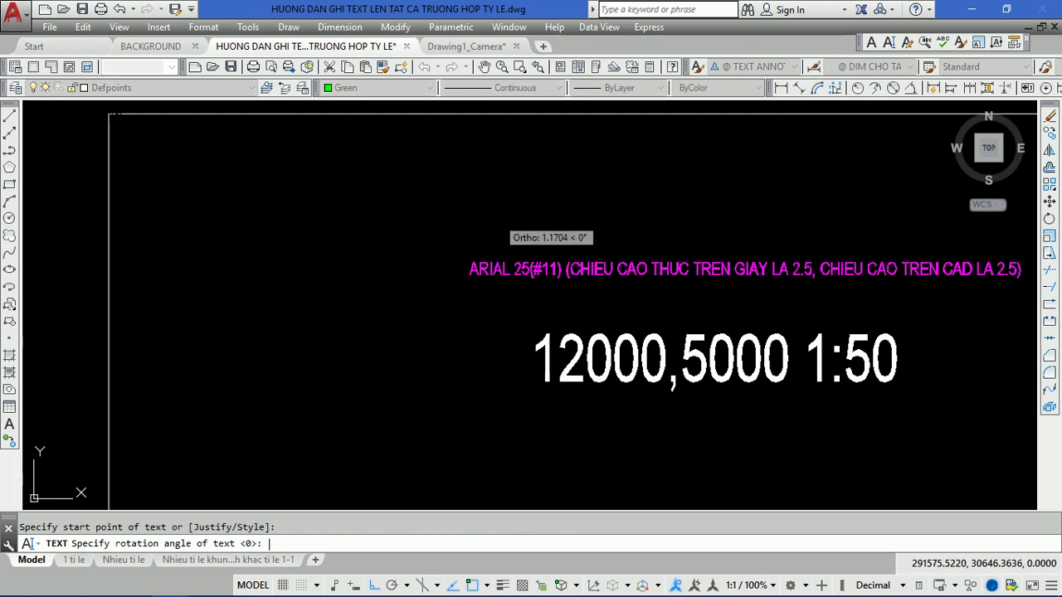
key("Return")
type("SDSDSDSDSDSD")
key("Return")
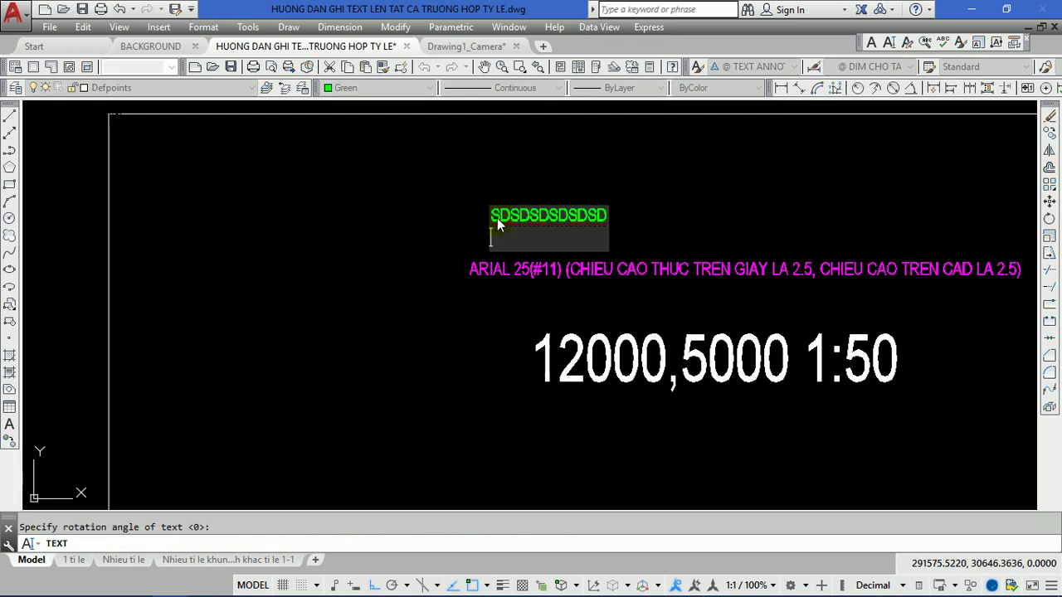
key("Return")
Add a green sample text line under the Arial 100 note in the 5000X2500 1:25 frame.
scroll(380, 190, "down", 3)
scroll(325, 318, "down", 3)
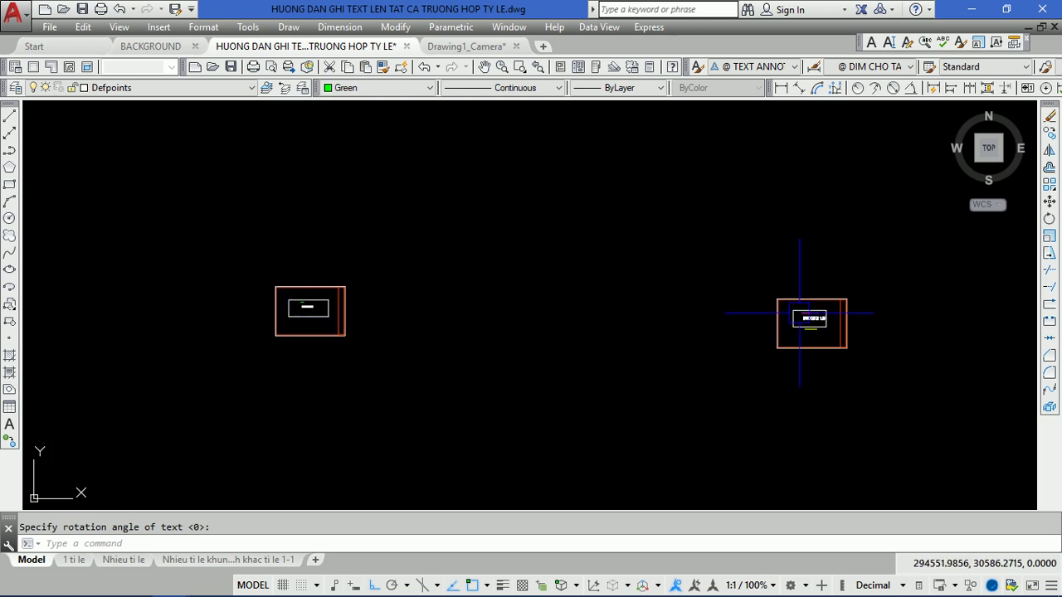
scroll(809, 317, "up", 5)
scroll(813, 311, "up", 5)
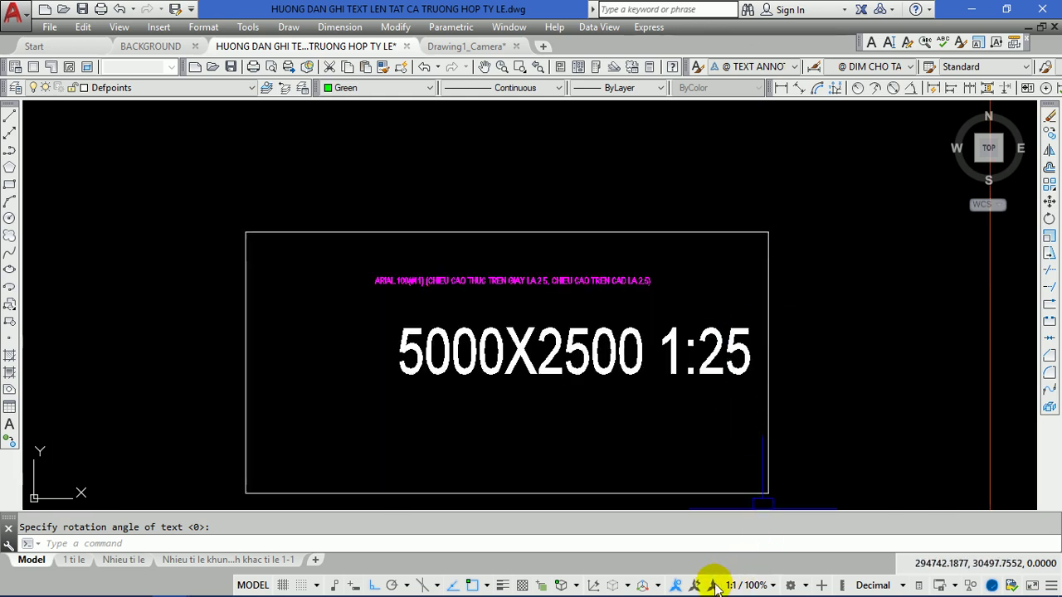
type("dt")
key("Return")
scroll(374, 294, "up", 7)
left_click(382, 298)
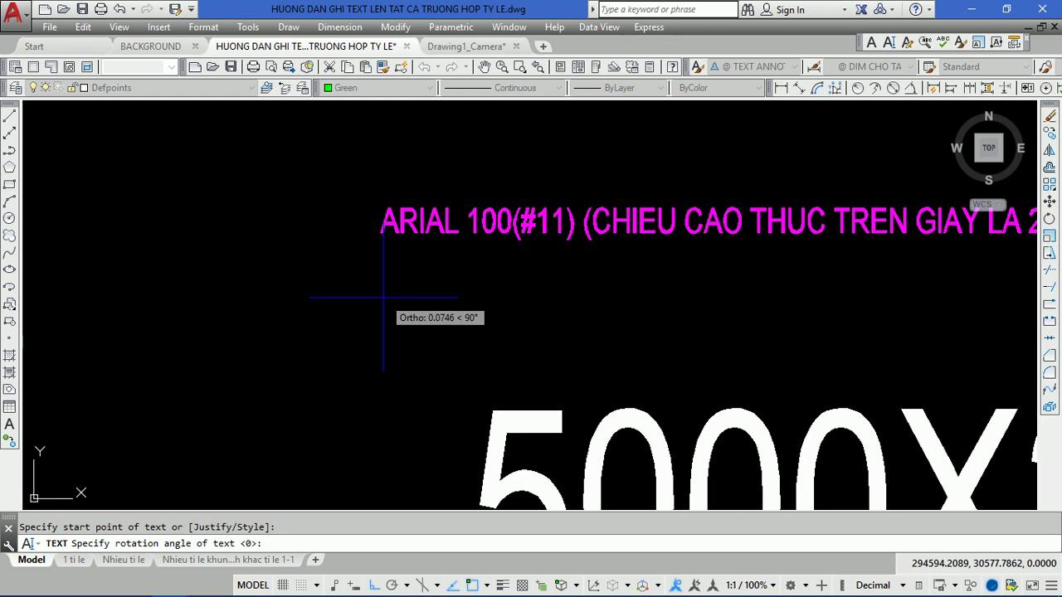
key("Return")
type("DSFJKDSJFKDSFJDSKFKDSFKDSF")
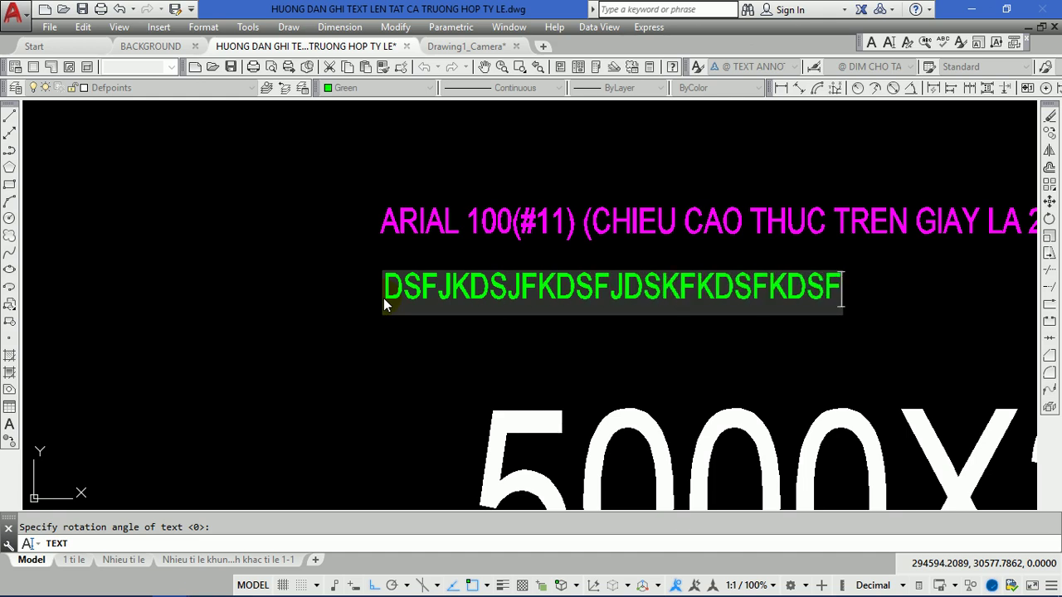
type("SD")
key("Return")
key("Return")
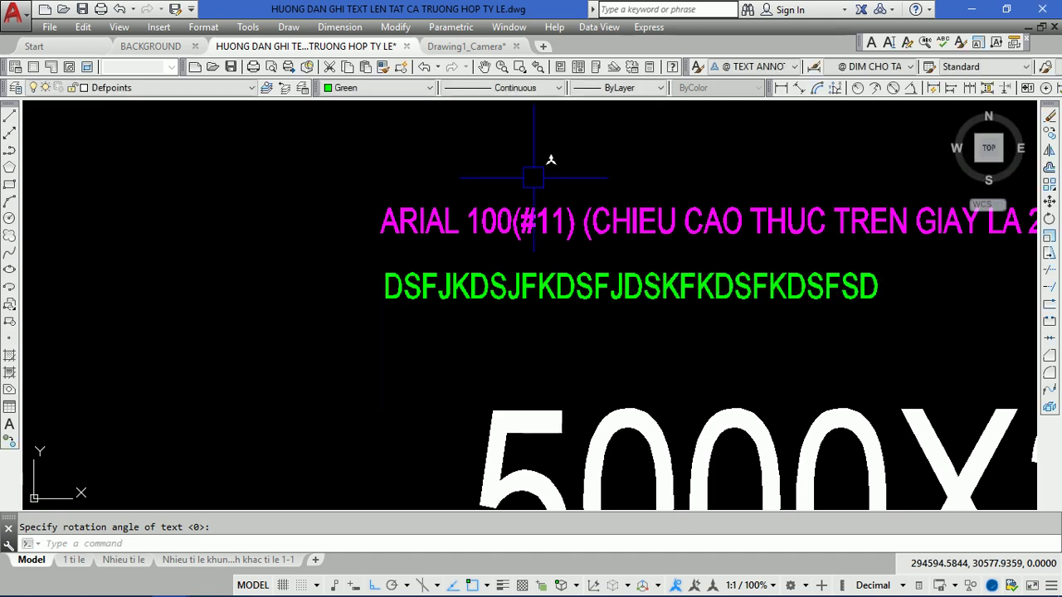
scroll(367, 249, "down", 3)
scroll(517, 260, "down", 3)
scroll(519, 293, "down", 2)
scroll(518, 291, "down", 3)
scroll(519, 283, "up", 3)
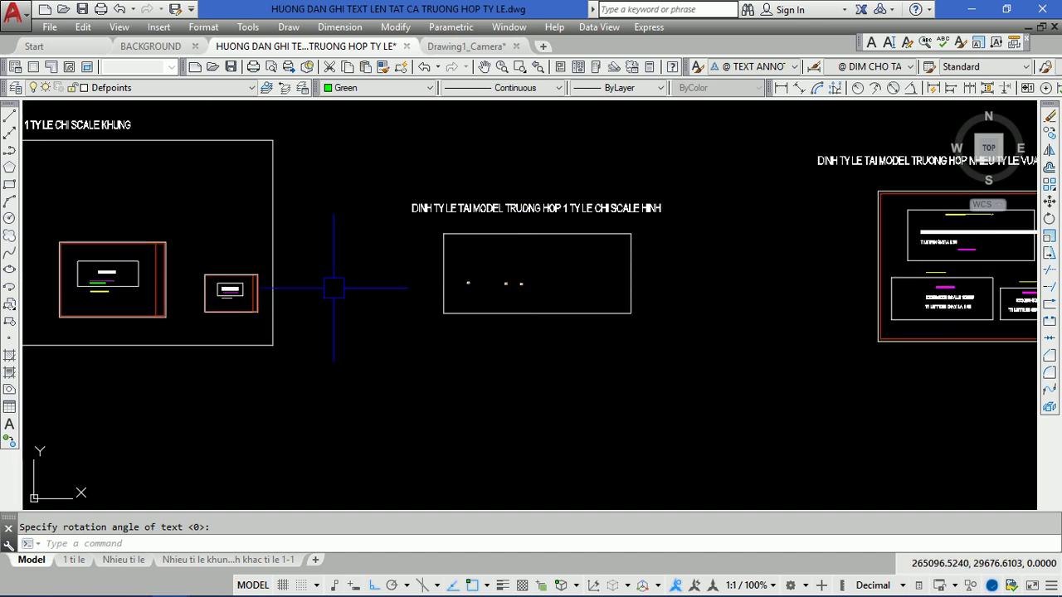
Pan and zoom until the NHIEU TY LE frame with its 1:100, 1:60 and 1:40 boxes fills the screen.
middle_click_drag(317, 300, 458, 316)
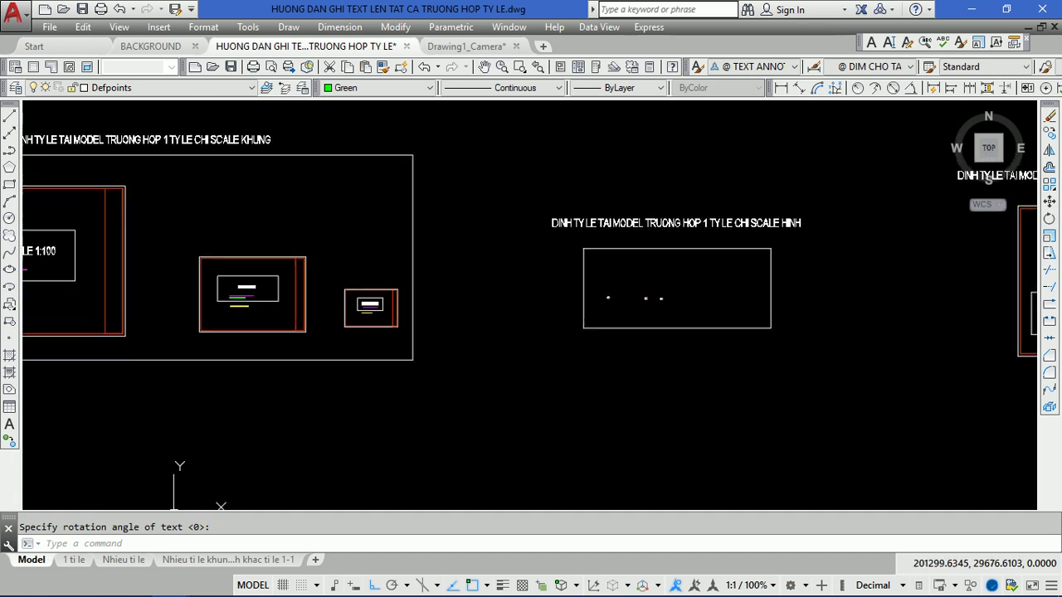
middle_click_drag(676, 303, 73, 316)
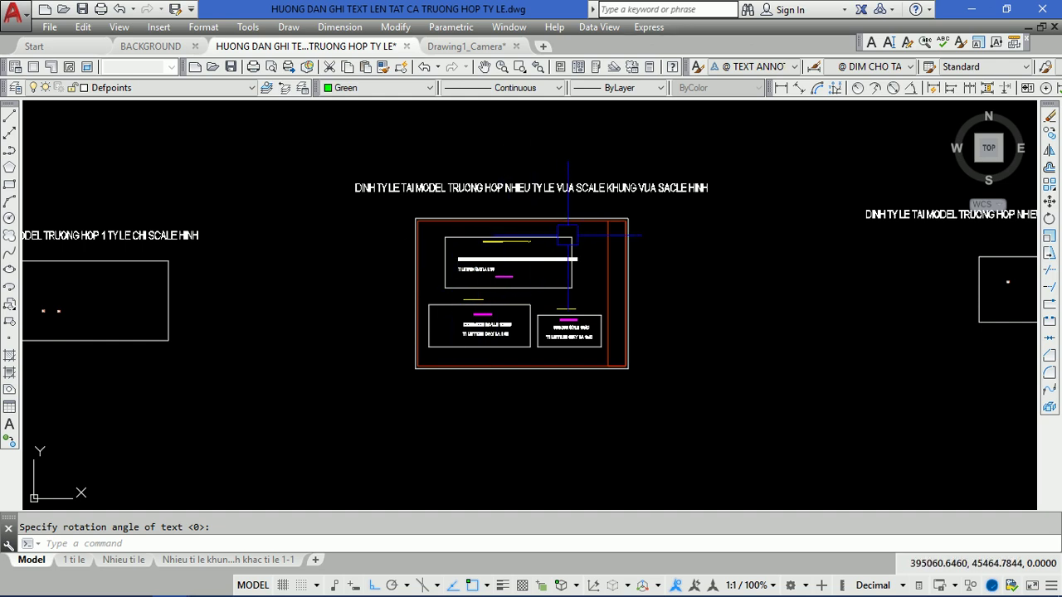
scroll(648, 232, "up", 3)
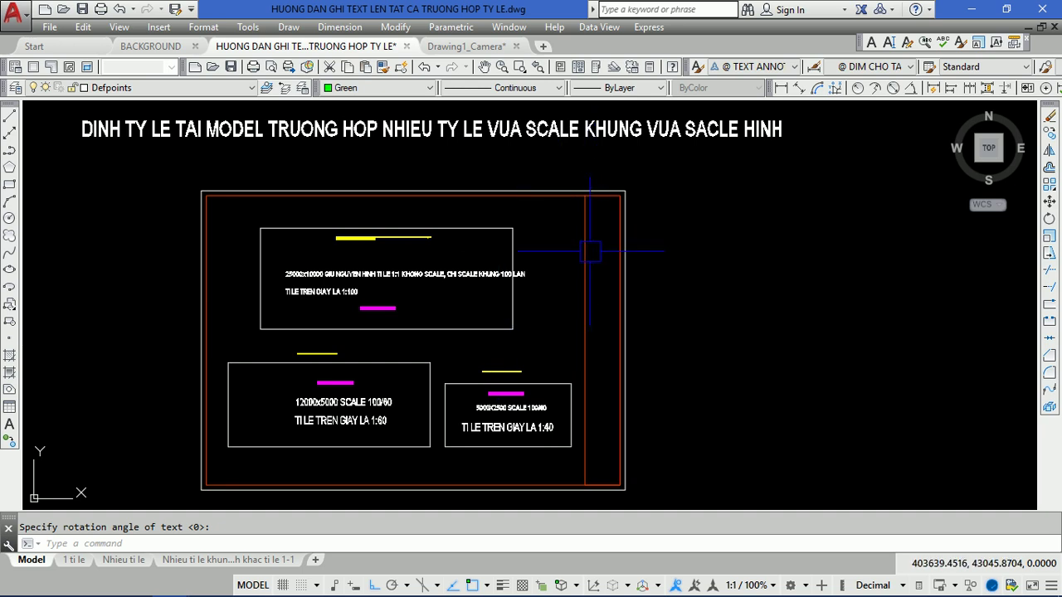
scroll(590, 251, "down", 4)
scroll(602, 256, "down", 2)
scroll(566, 251, "up", 3)
scroll(567, 251, "up", 3)
middle_click_drag(708, 259, 636, 254)
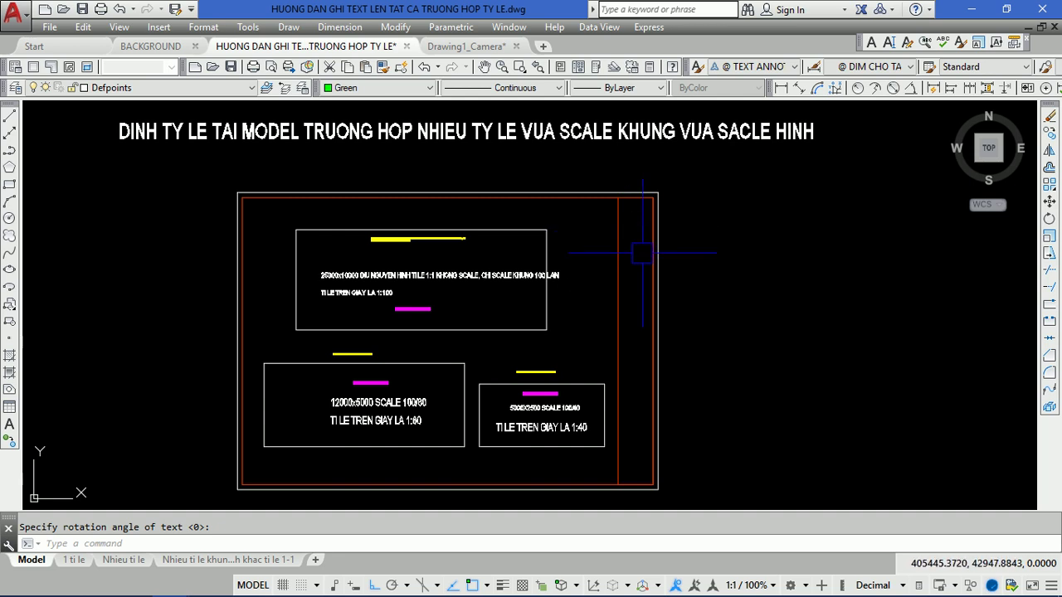
scroll(654, 263, "down", 8)
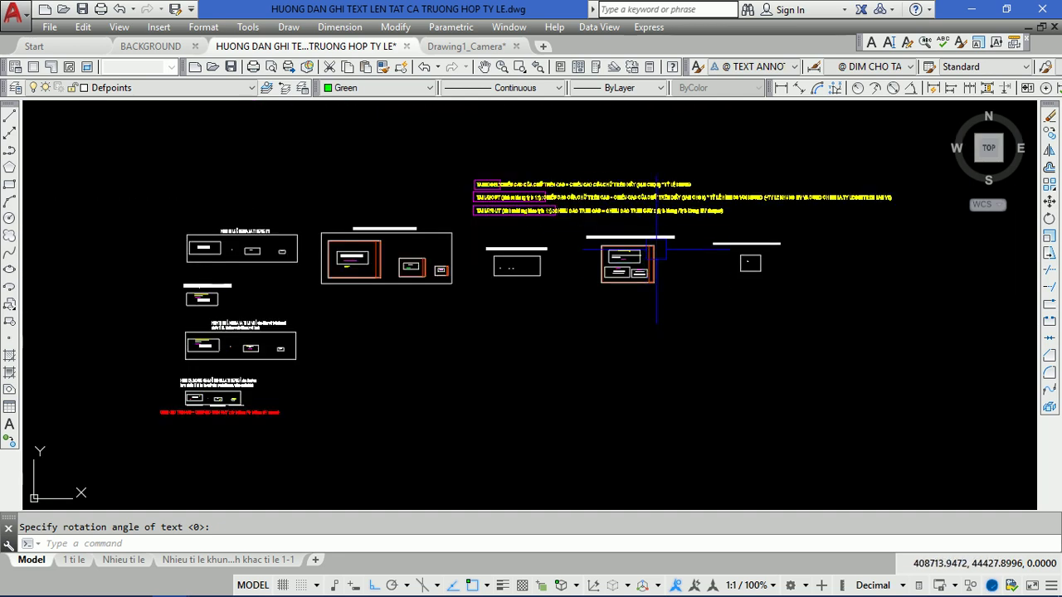
scroll(657, 249, "up", 6)
scroll(651, 245, "up", 3)
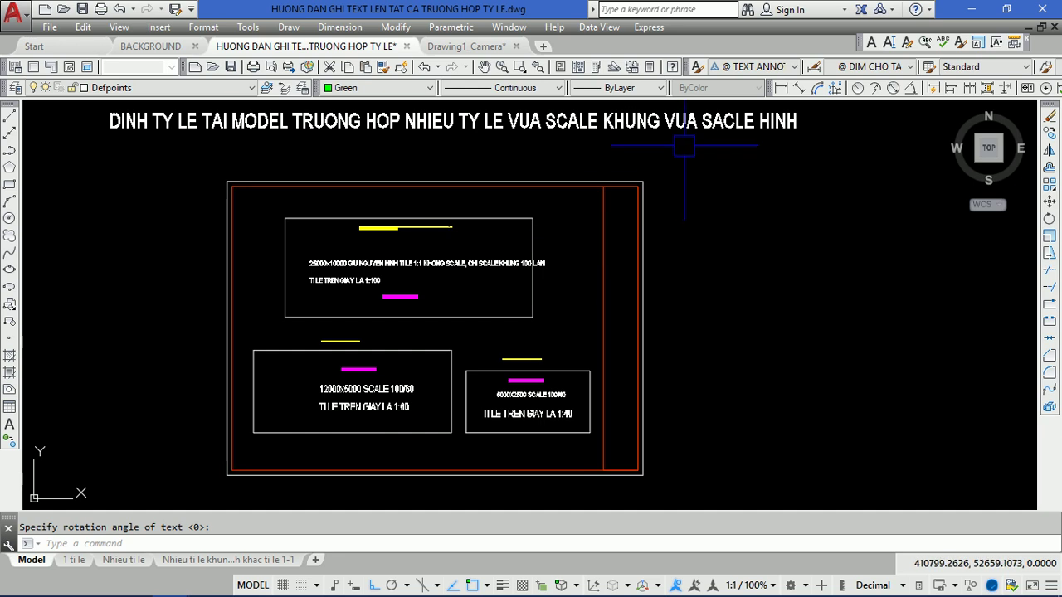
At annotation scale 1:100, write a green sample text line under the magenta text in the 1:100 box.
left_click(757, 585)
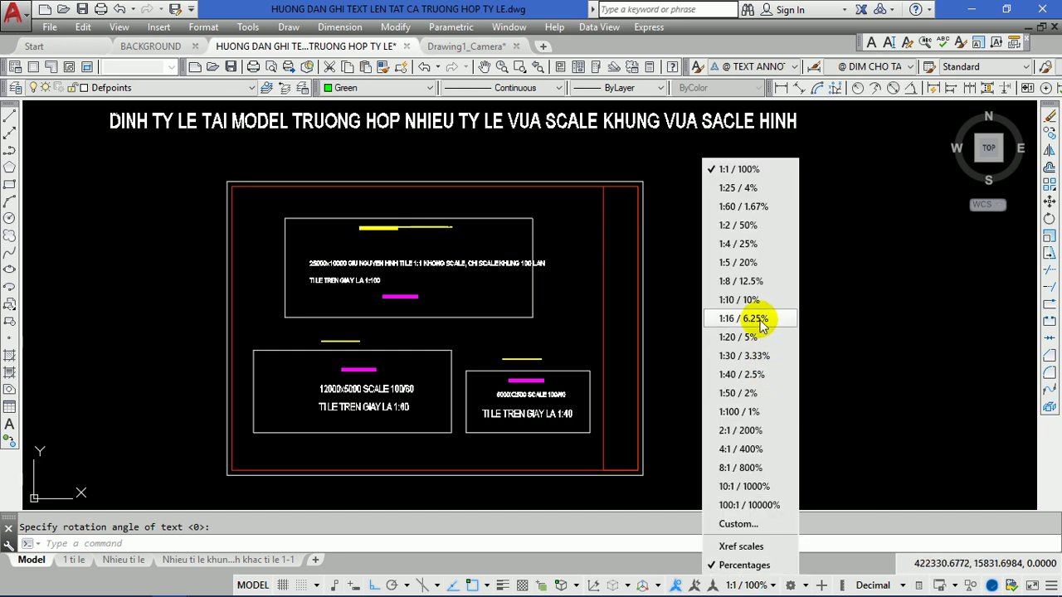
left_click(737, 413)
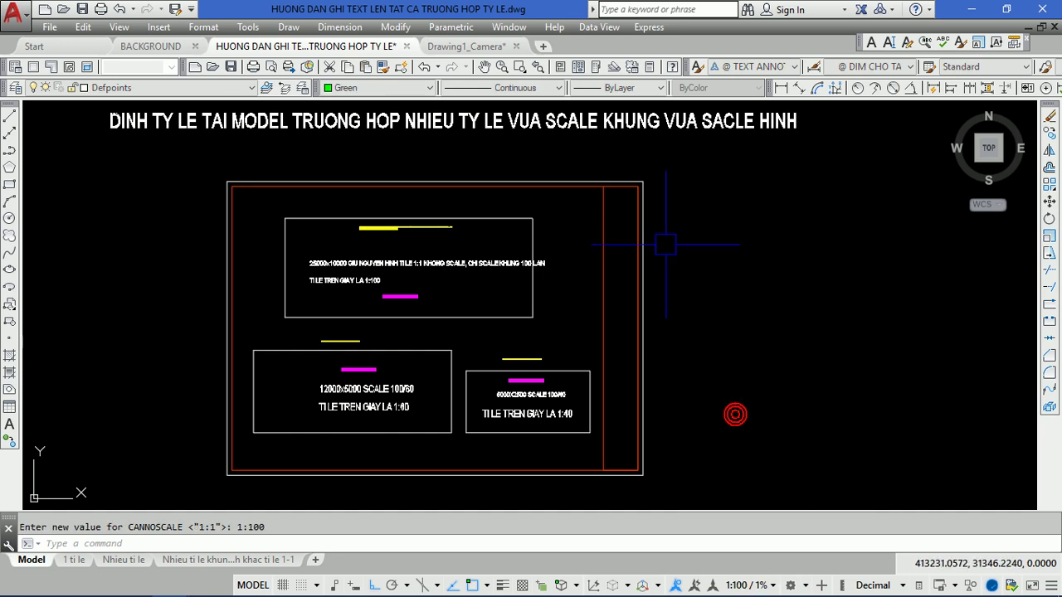
type("D")
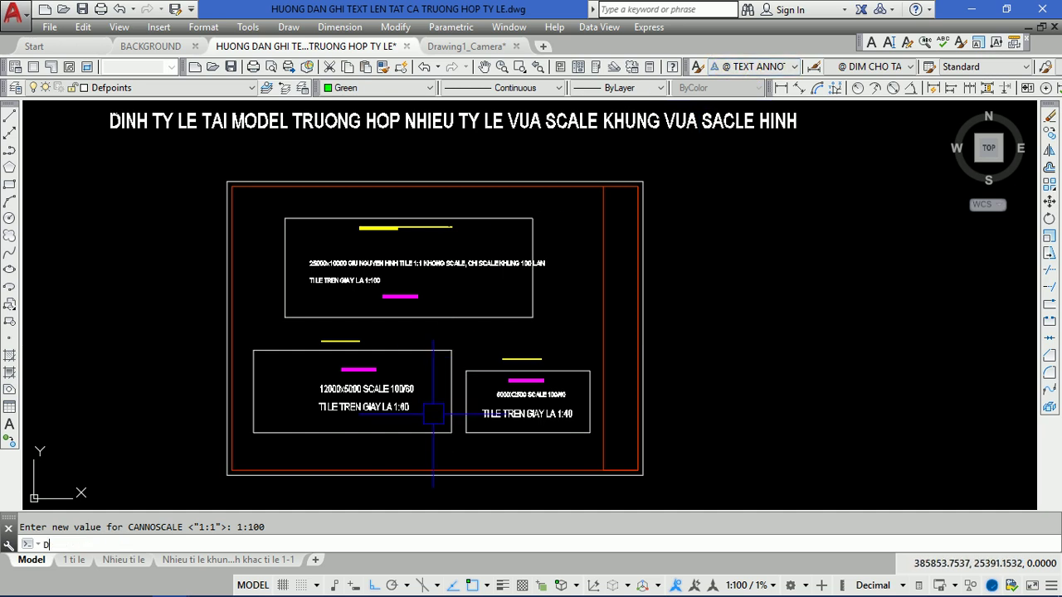
type("T")
key("Return")
scroll(356, 285, "up", 3)
scroll(545, 332, "down", 3)
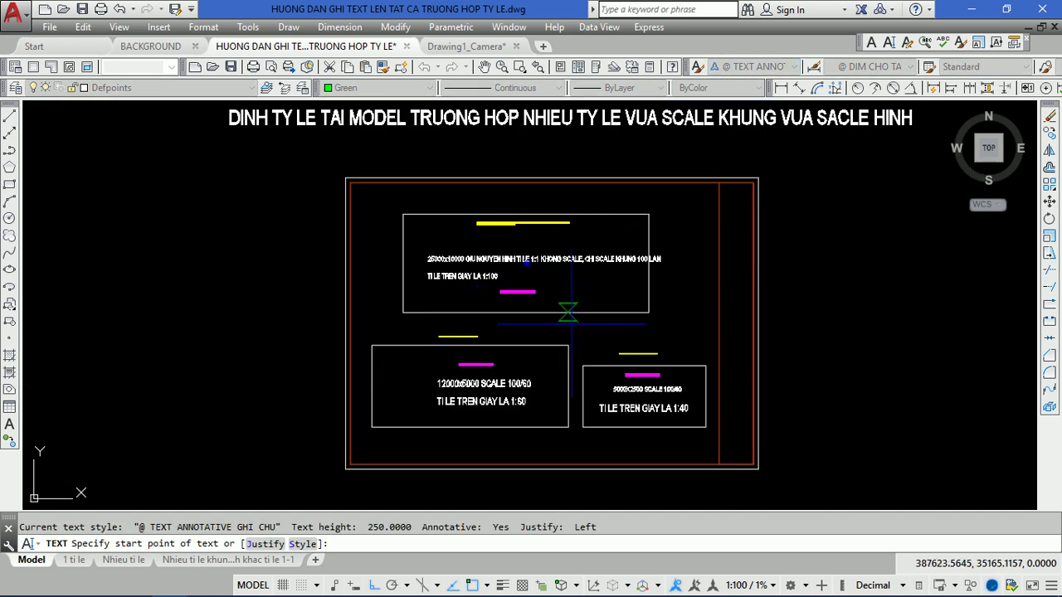
scroll(526, 302, "up", 5)
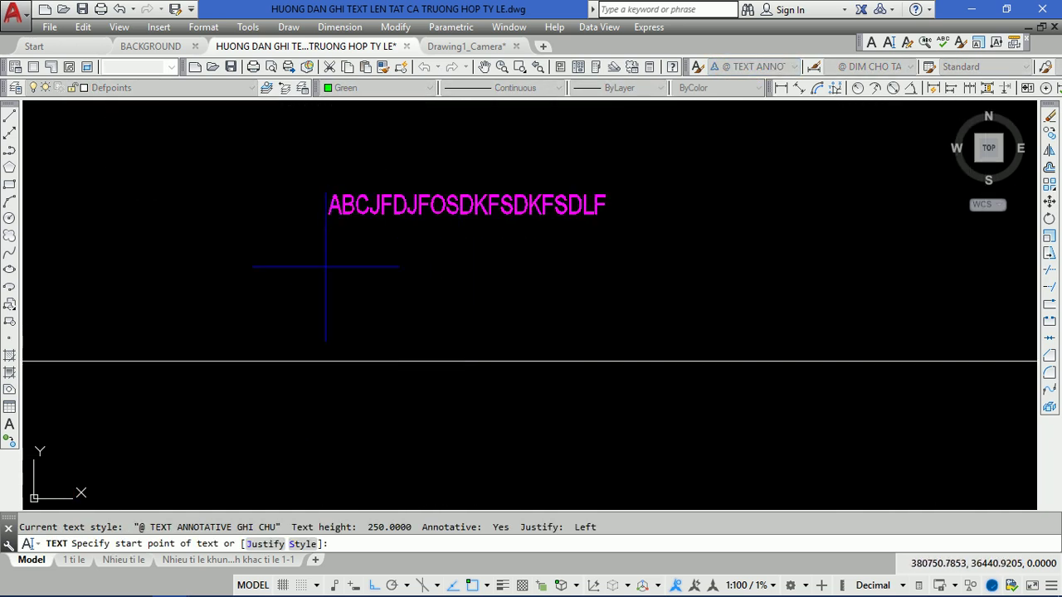
left_click(325, 268)
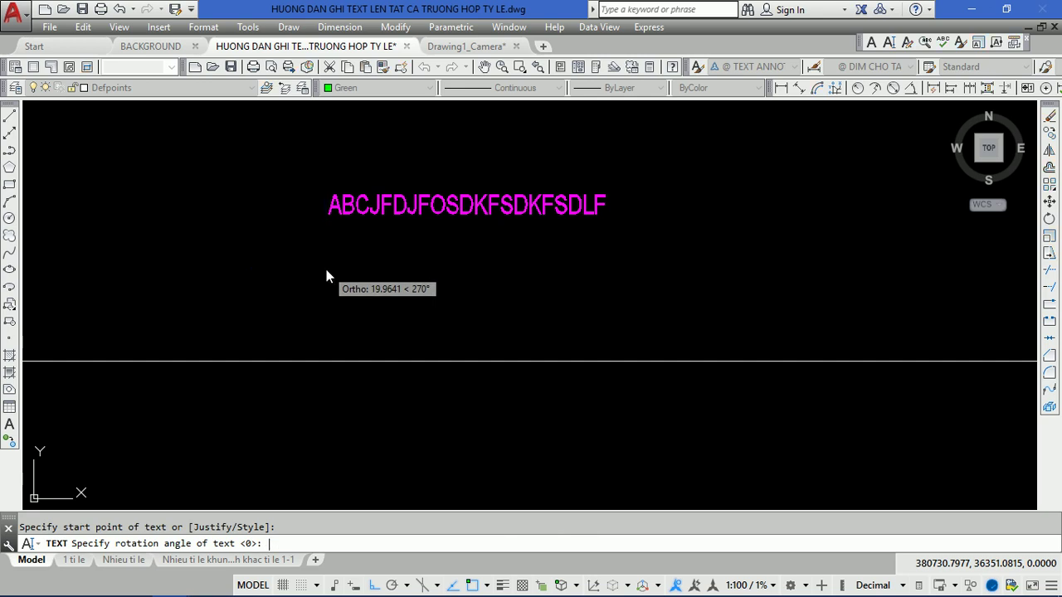
key("Return")
type("RIWERJWERHWEREWREWREWR")
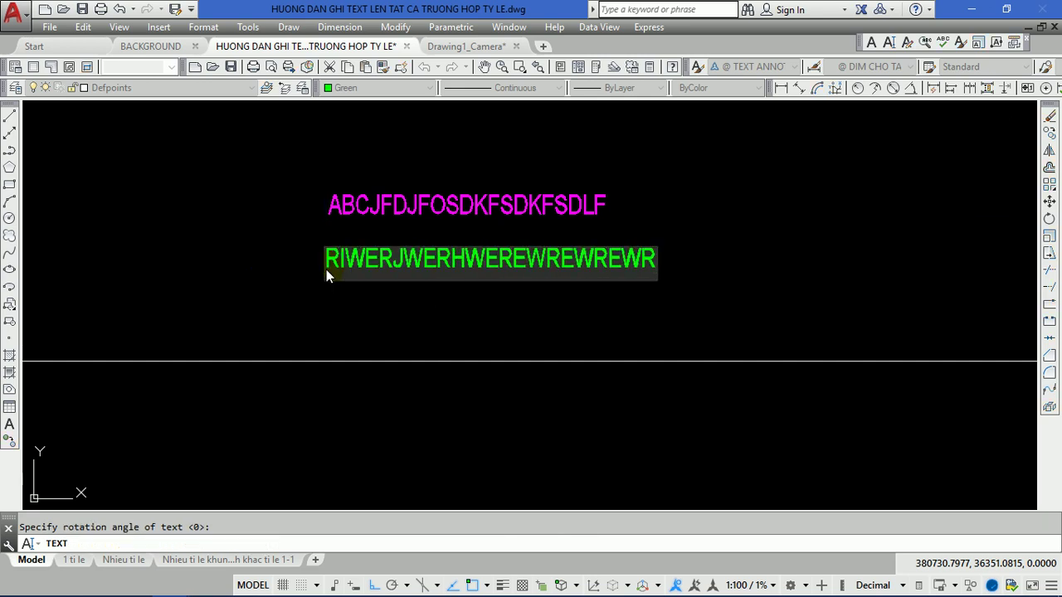
key("Return")
key("Return")
key("Escape")
Copy the green text line into the 1:60 and 1:40 boxes with ortho off.
scroll(514, 225, "down", 3)
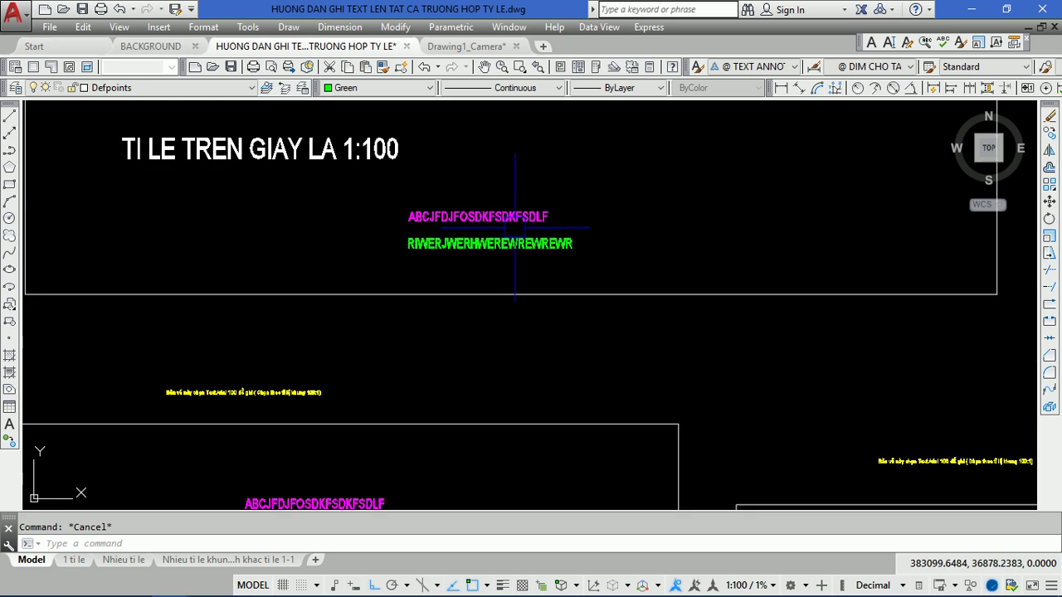
type("c")
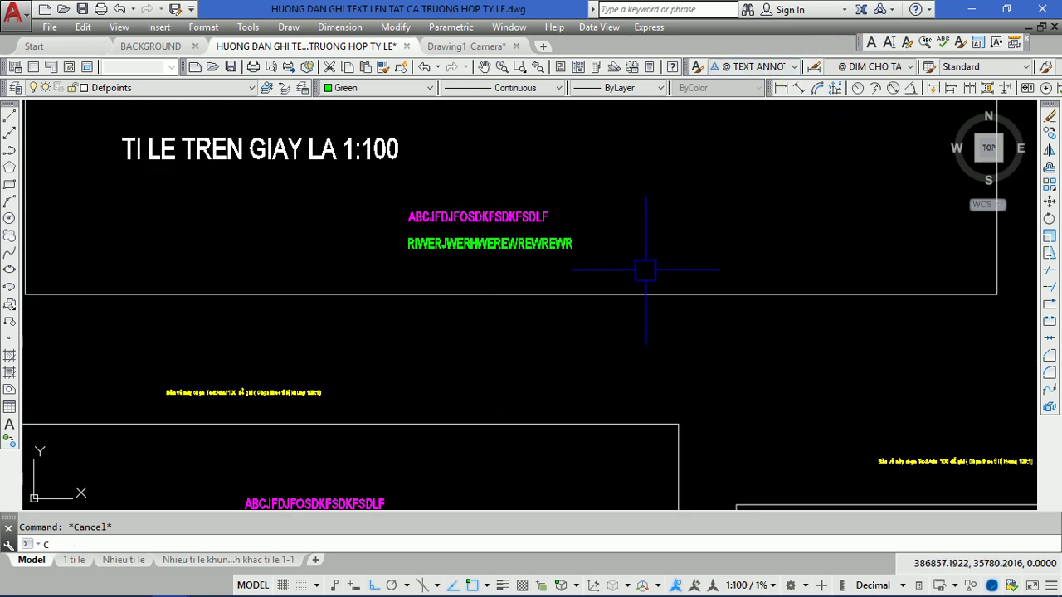
type("o")
key("Return")
left_click(490, 243)
key("Return")
left_click(467, 243)
scroll(472, 149, "down", 3)
key("F8")
scroll(343, 324, "up", 3)
scroll(361, 327, "up", 2)
left_click(362, 330)
scroll(363, 339, "down", 2)
scroll(363, 339, "down", 2)
scroll(506, 282, "up", 3)
left_click(364, 288)
key("Return")
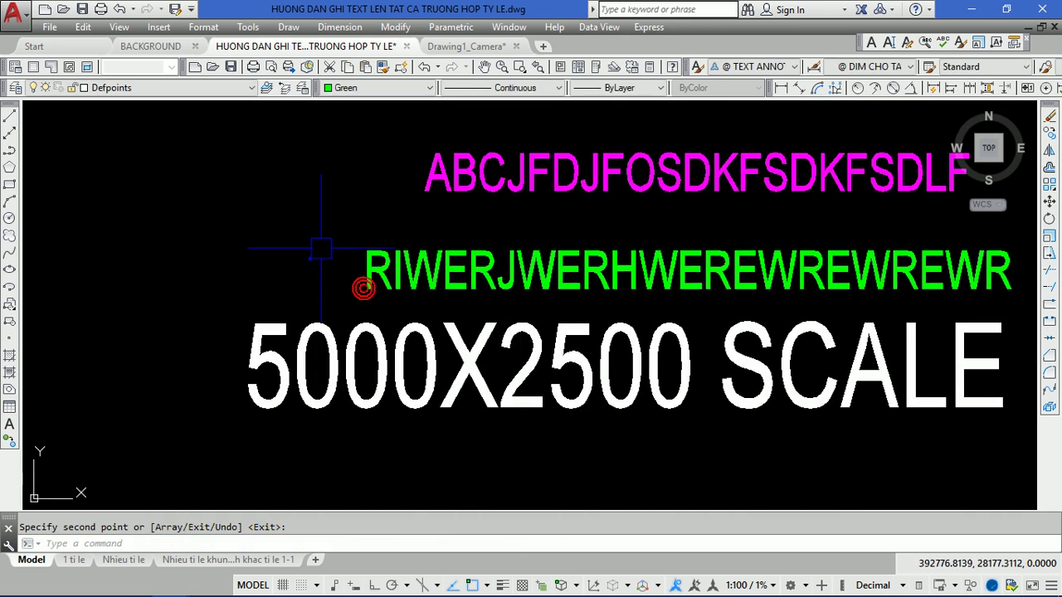
scroll(321, 247, "down", 5)
scroll(282, 250, "down", 2)
scroll(256, 253, "down", 2)
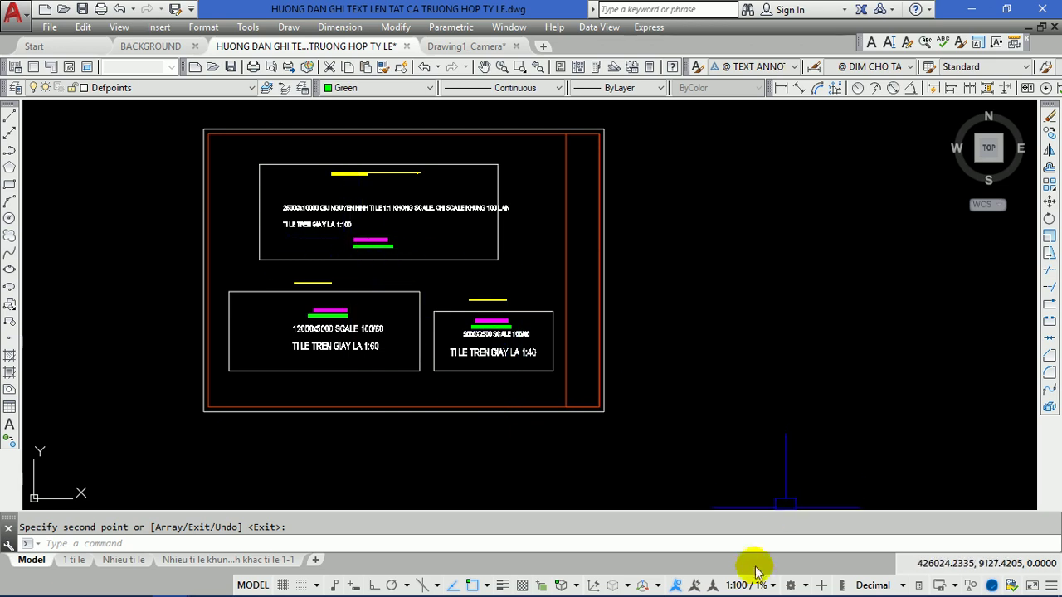
Zoom into the multi-scale frame, switch the annotation scale to 1:1 and start DT single-line text.
scroll(256, 292, "down", 3)
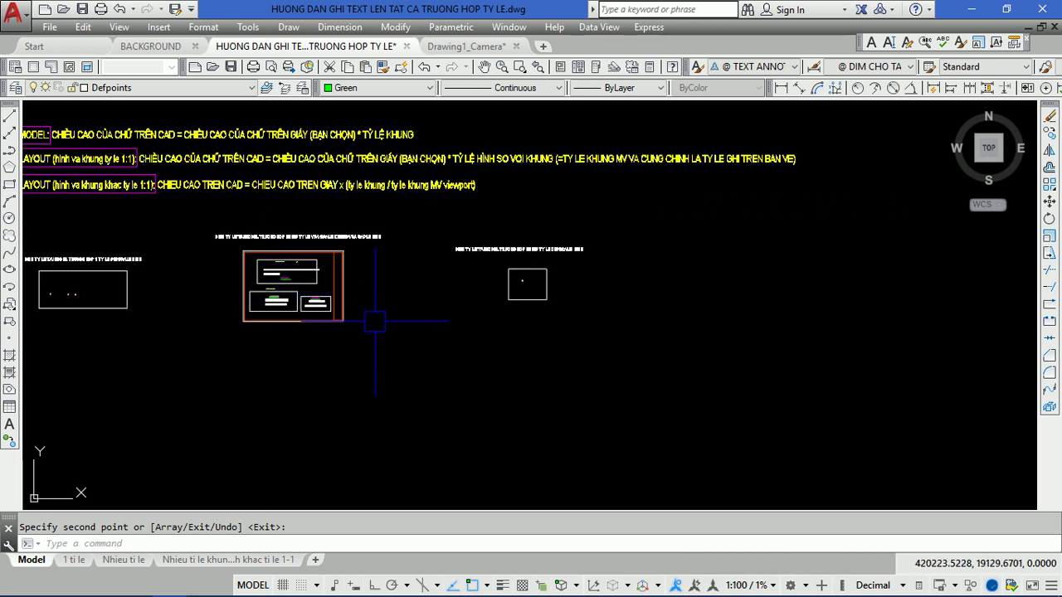
scroll(535, 278, "down", 2)
scroll(536, 280, "up", 3)
scroll(533, 285, "up", 3)
scroll(532, 291, "up", 4)
scroll(532, 297, "up", 5)
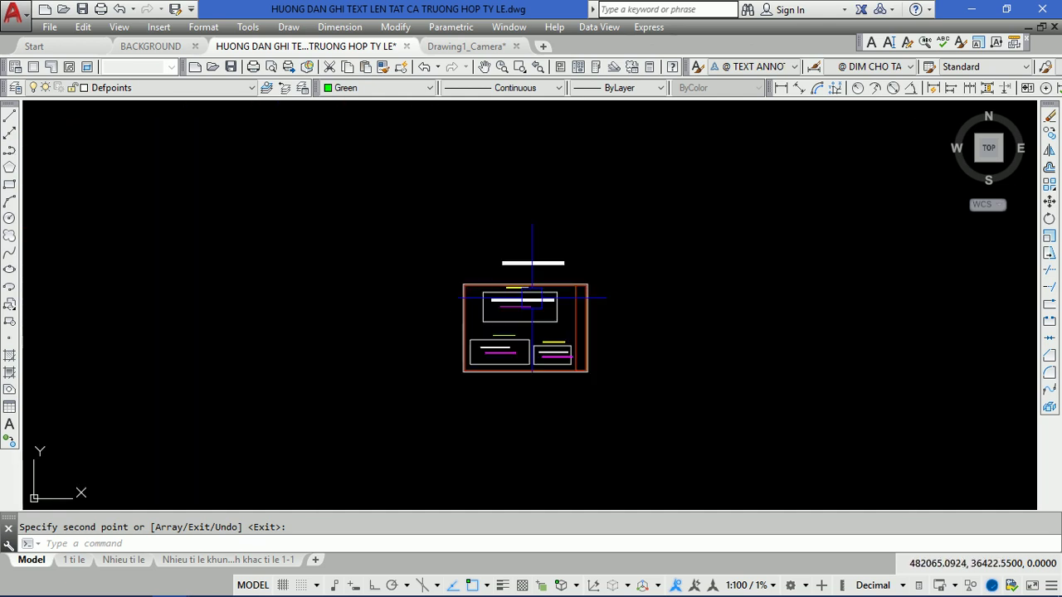
scroll(531, 297, "up", 3)
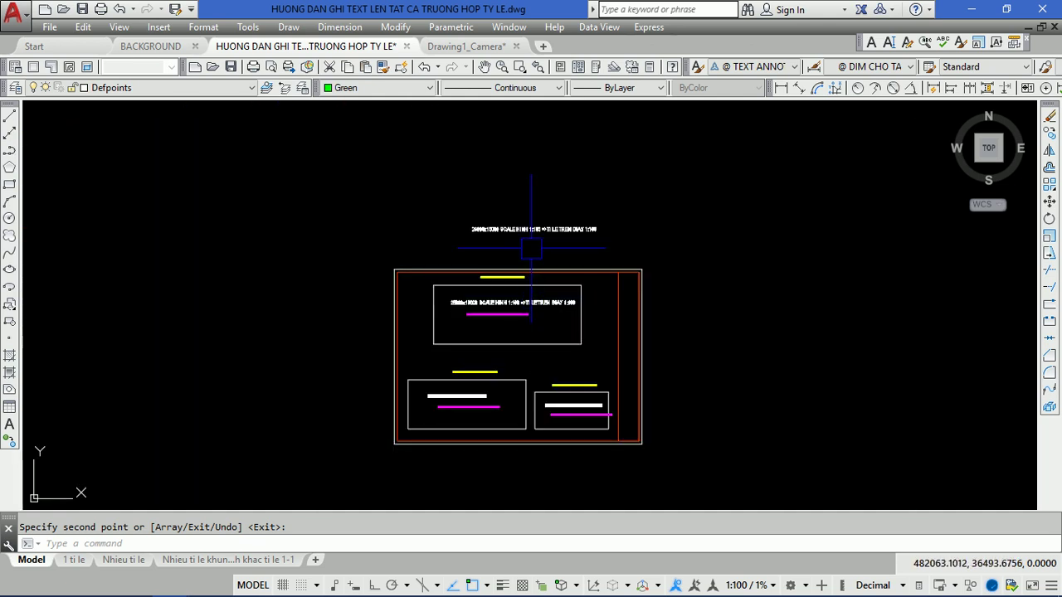
left_click(741, 586)
left_click(738, 170)
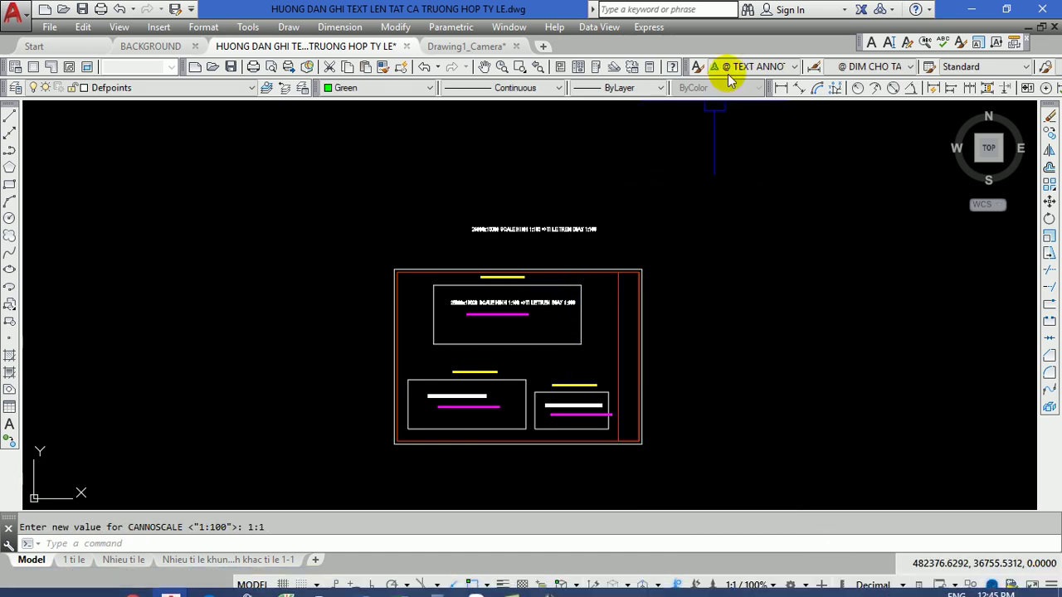
type("dt")
key("Return")
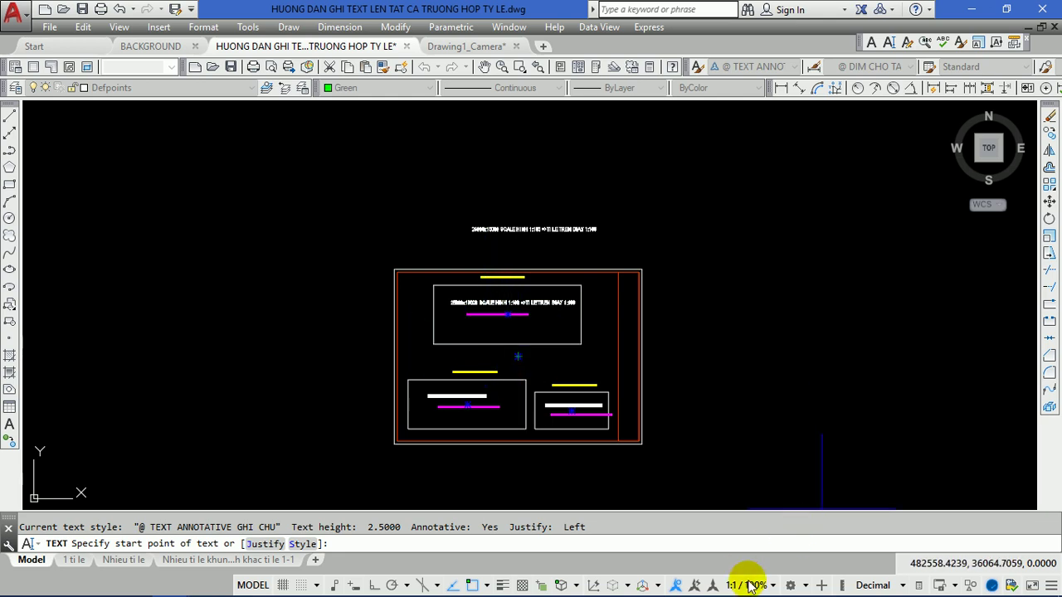
Place placeholder text DSDJASIDSAIDISADSADSA under the magenta note in the 25000x10000 frame.
scroll(445, 304, "up", 5)
scroll(440, 311, "up", 4)
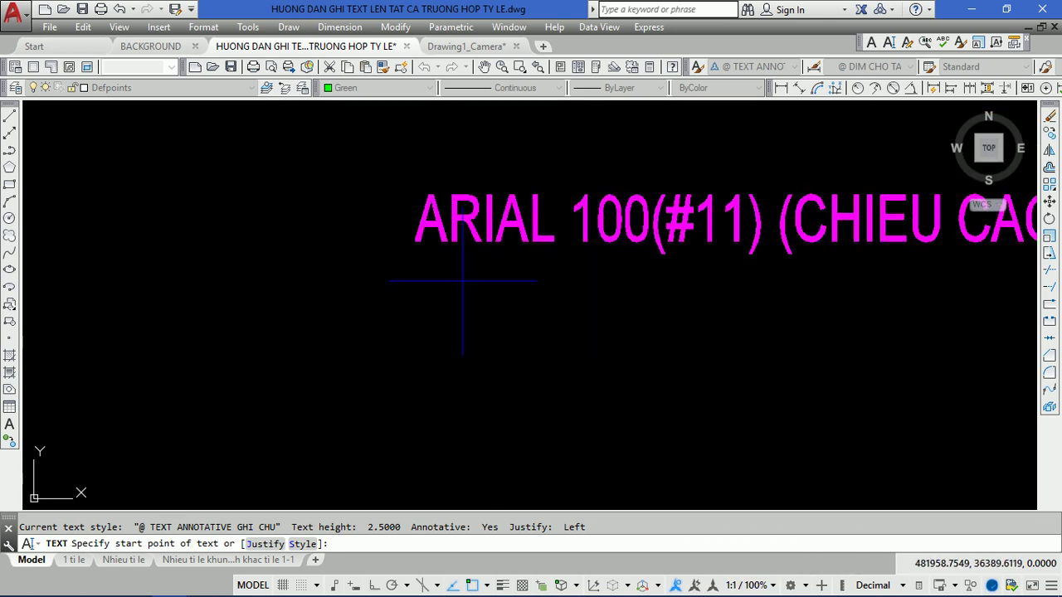
left_click(431, 342)
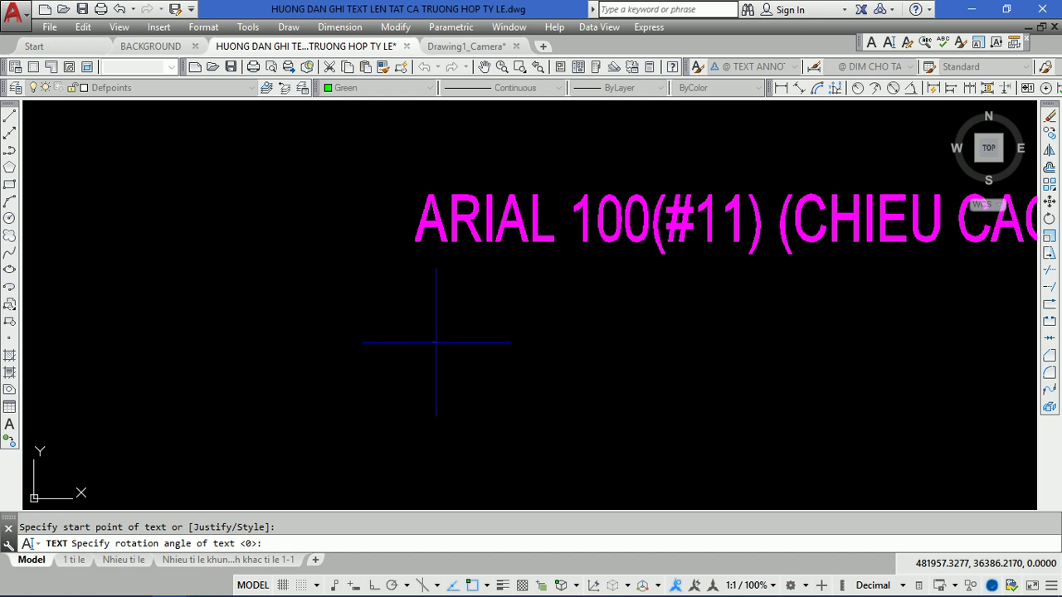
key("Return")
type("DSDJASIDSAIDISADSADSA")
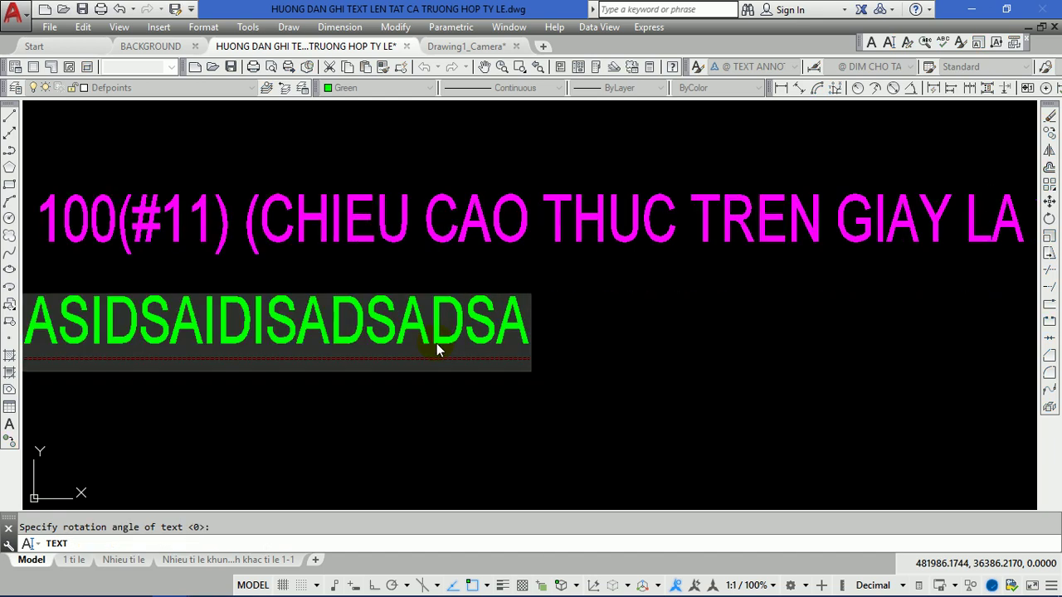
key("Return")
key("Return")
scroll(355, 199, "down", 2)
scroll(398, 233, "down", 3)
scroll(389, 324, "down", 2)
scroll(389, 324, "up", 4)
key("Return")
Add text DADSADSADASDSADSADASD beneath the 12000x5000 frame's magenta note.
scroll(232, 390, "up", 2)
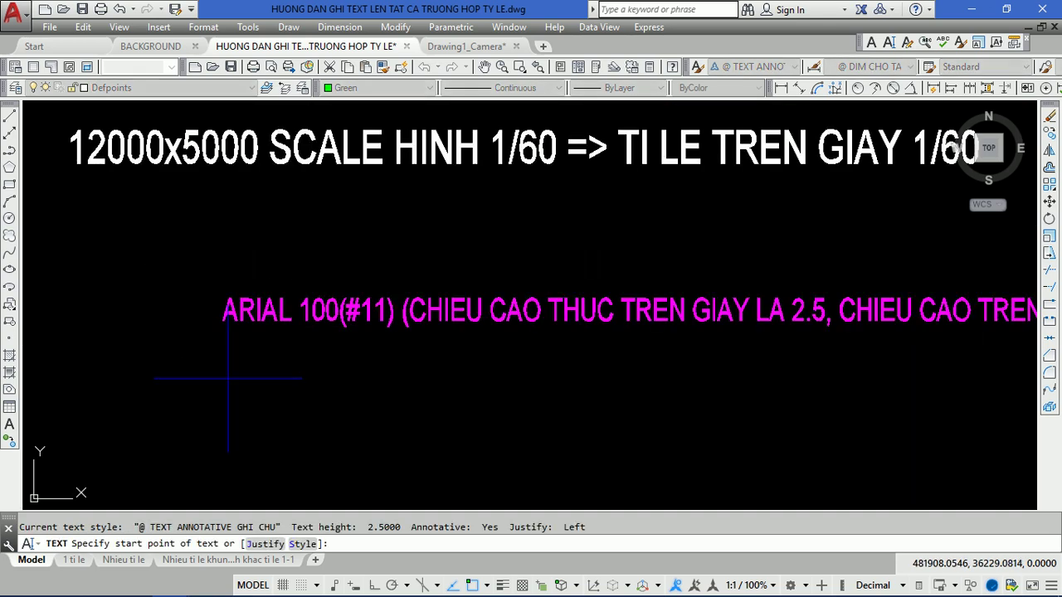
left_click(227, 378)
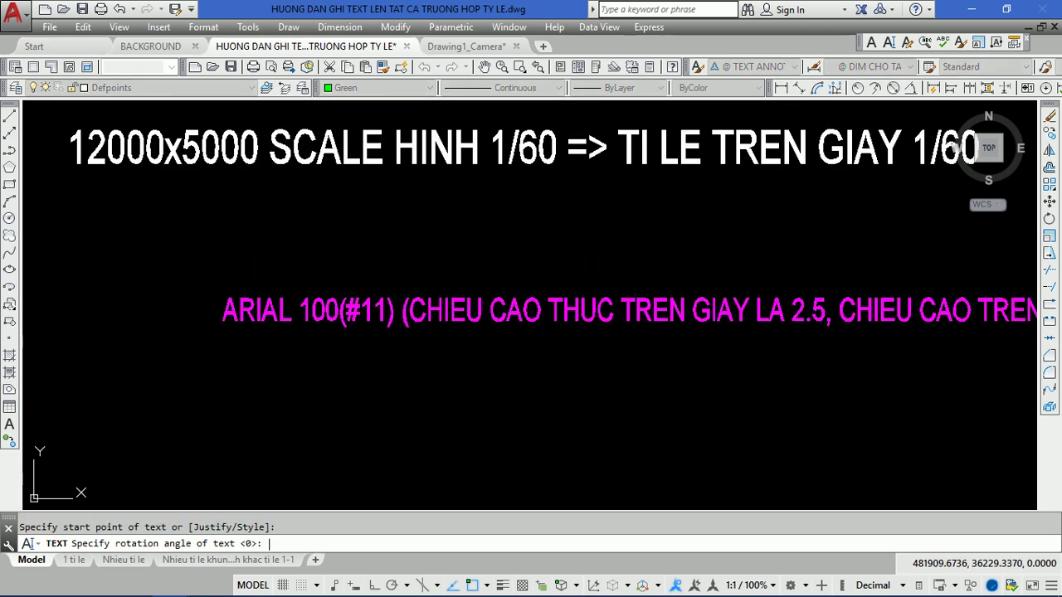
key("Return")
type("DADSADSADASDSADSADASD")
key("Return")
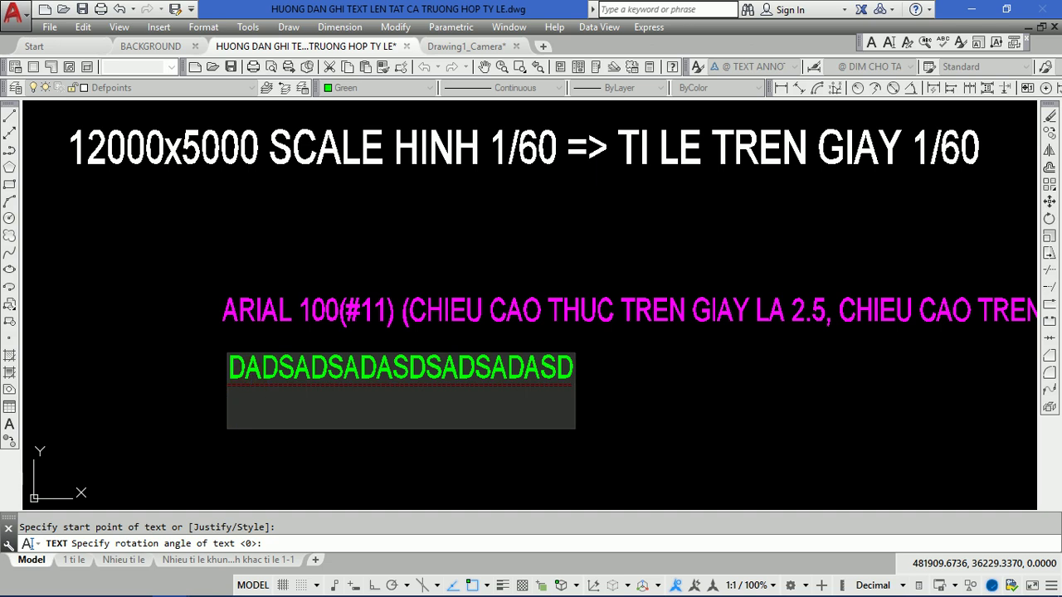
key("Return")
scroll(531, 332, "down", 3)
scroll(653, 340, "down", 2)
scroll(450, 337, "up", 5)
scroll(534, 401, "down", 1)
Add text DASDSADSADASDAS inside the 5000x2500 frame at 0° rotation.
key("Return")
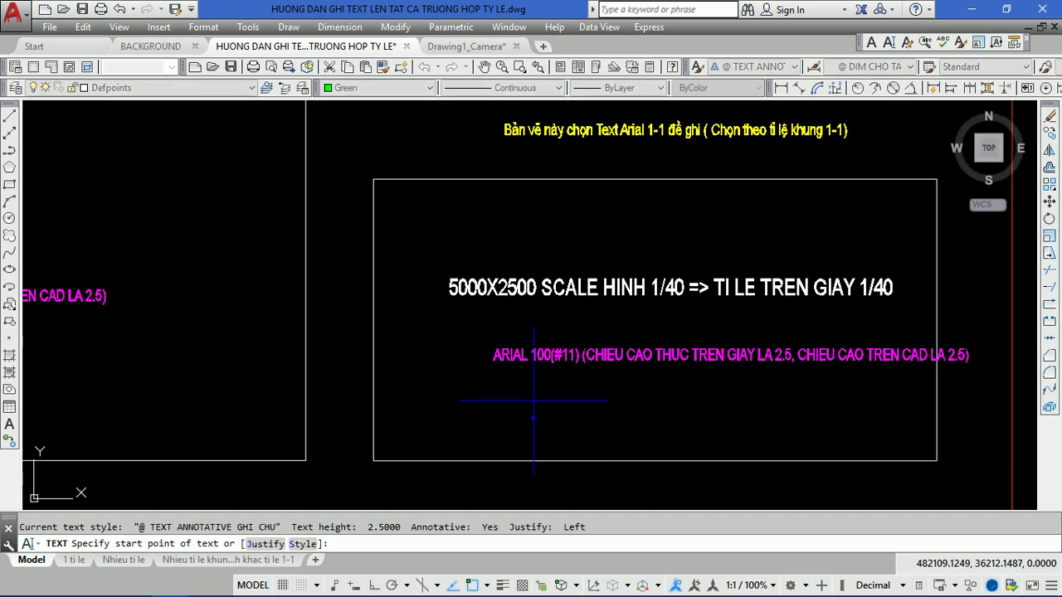
scroll(534, 401, "up", 3)
left_click(475, 381)
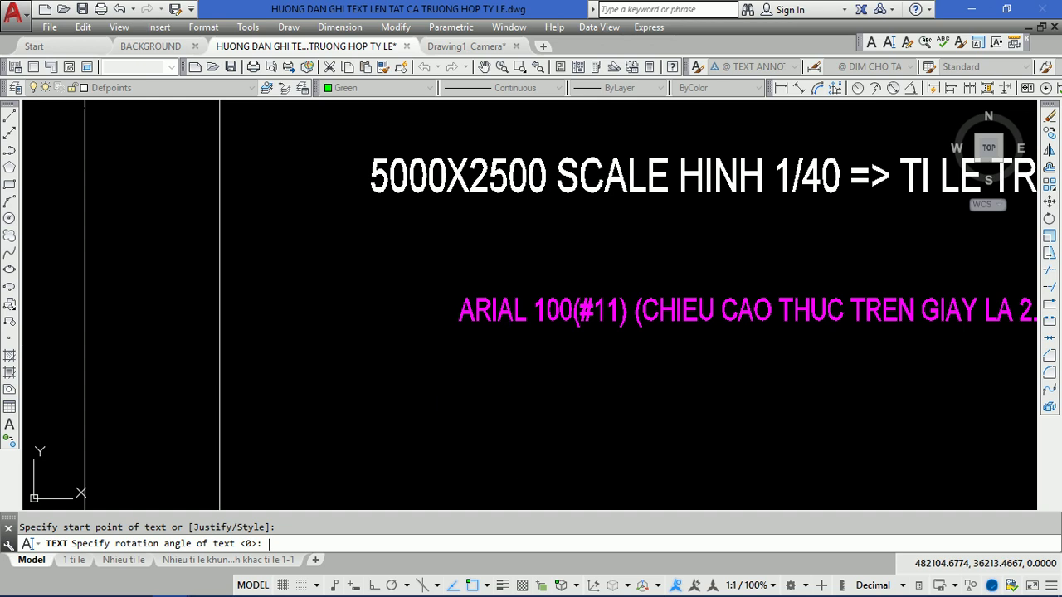
key("Return")
type("DASDSADSADASDAS")
key("Return")
key("Return")
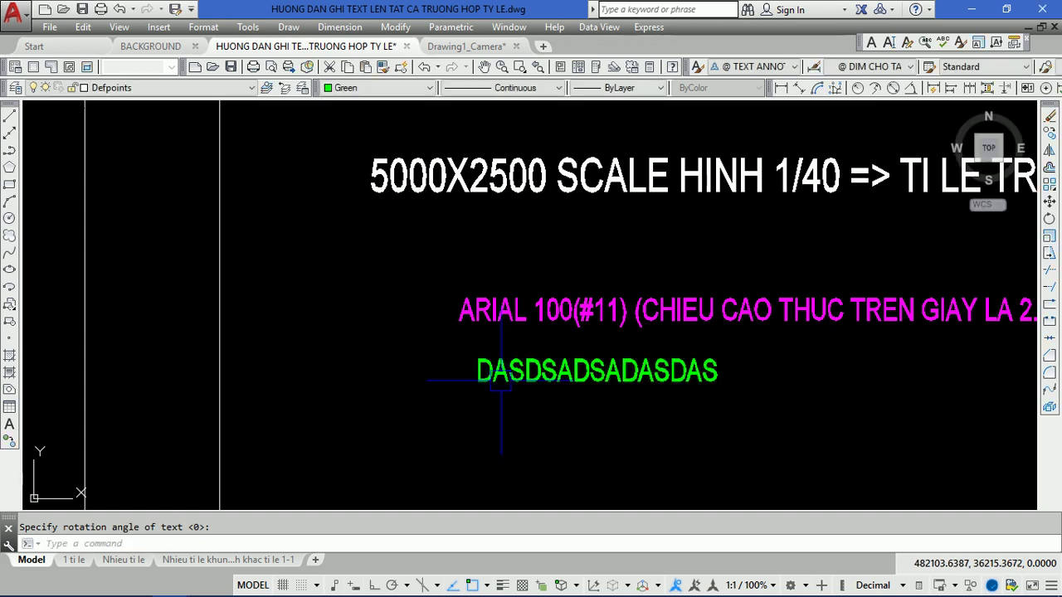
scroll(501, 382, "down", 5)
scroll(429, 257, "up", 4)
Zoom around model space to review the labelled frames, then open the '1 ti le' layout.
scroll(498, 316, "up", 2)
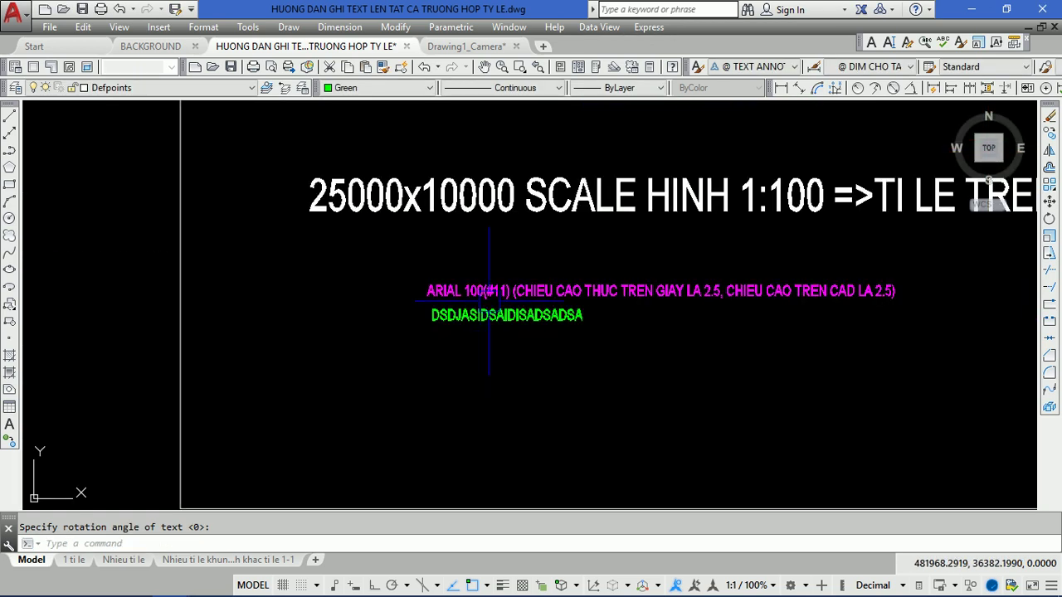
scroll(520, 337, "up", 2)
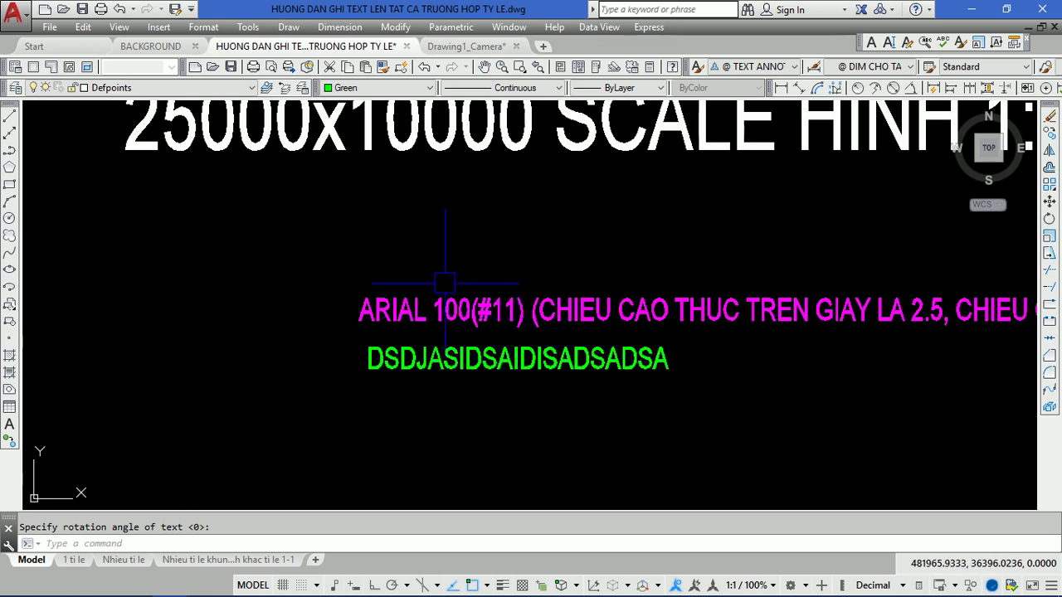
scroll(353, 235, "down", 3)
scroll(349, 232, "down", 2)
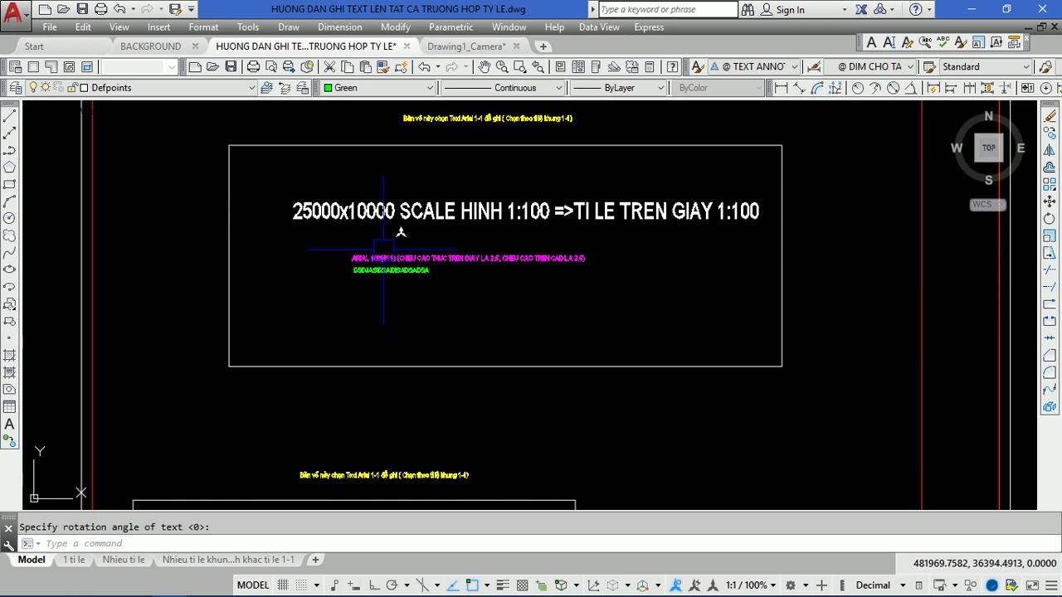
scroll(384, 249, "down", 4)
scroll(487, 209, "down", 2)
scroll(485, 203, "up", 2)
scroll(485, 199, "up", 3)
scroll(486, 197, "up", 5)
scroll(486, 203, "up", 3)
scroll(487, 207, "down", 5)
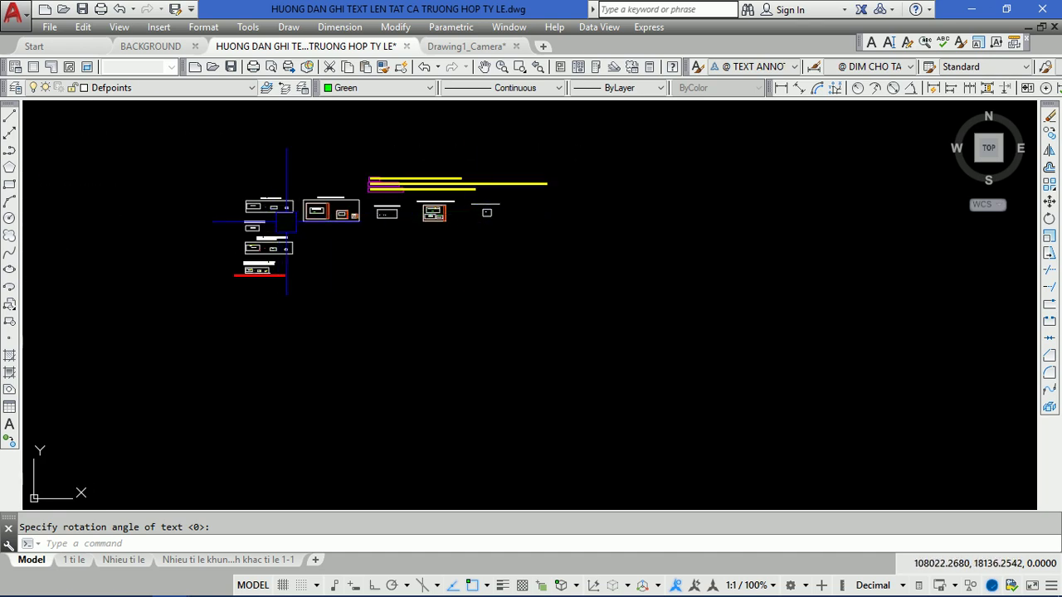
mouse_move(385, 224)
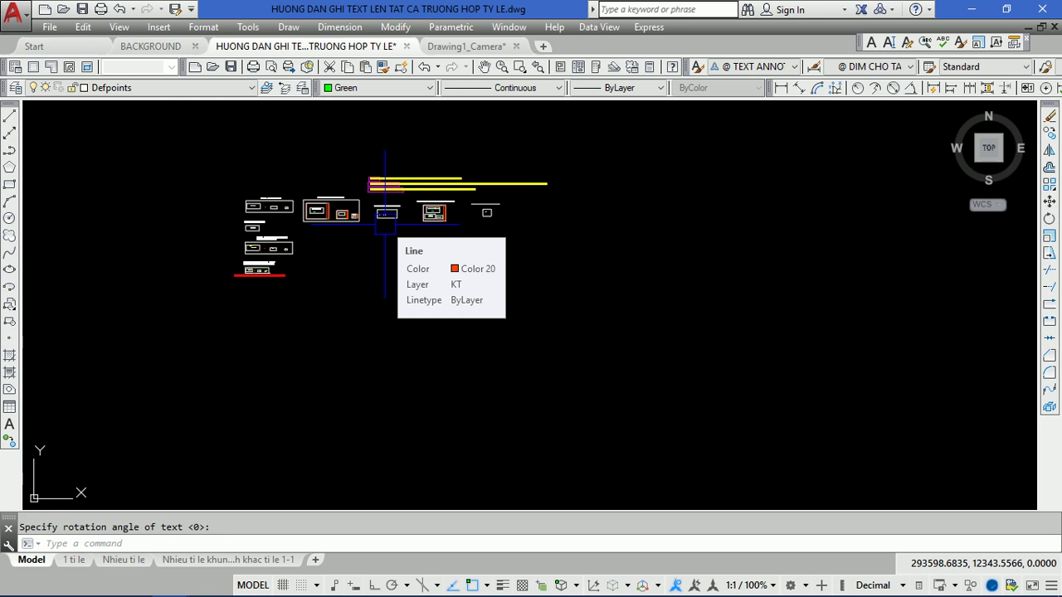
scroll(249, 224, "up", 5)
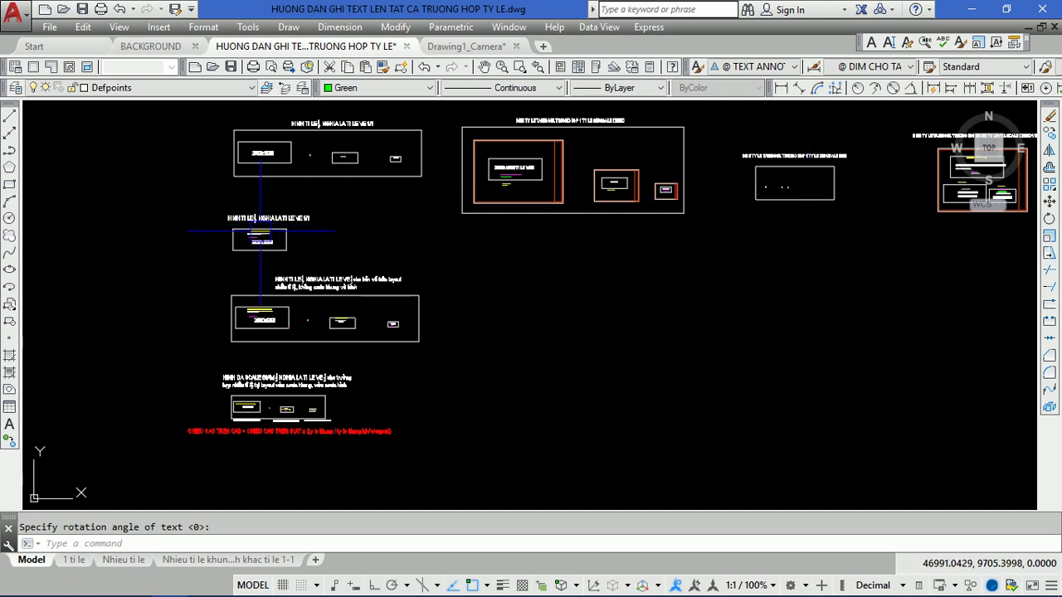
scroll(247, 224, "up", 5)
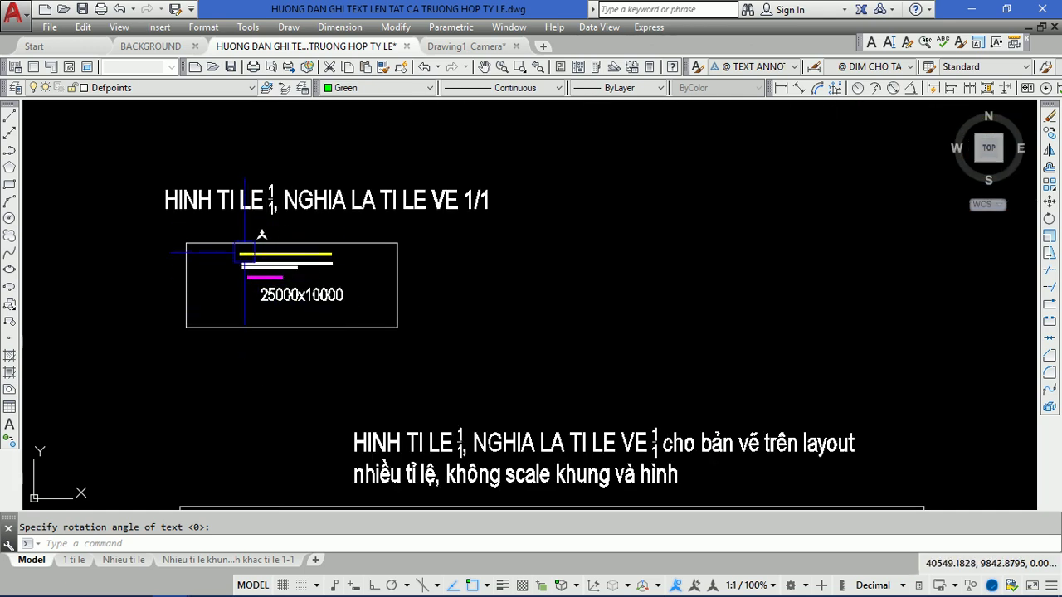
scroll(251, 251, "up", 3)
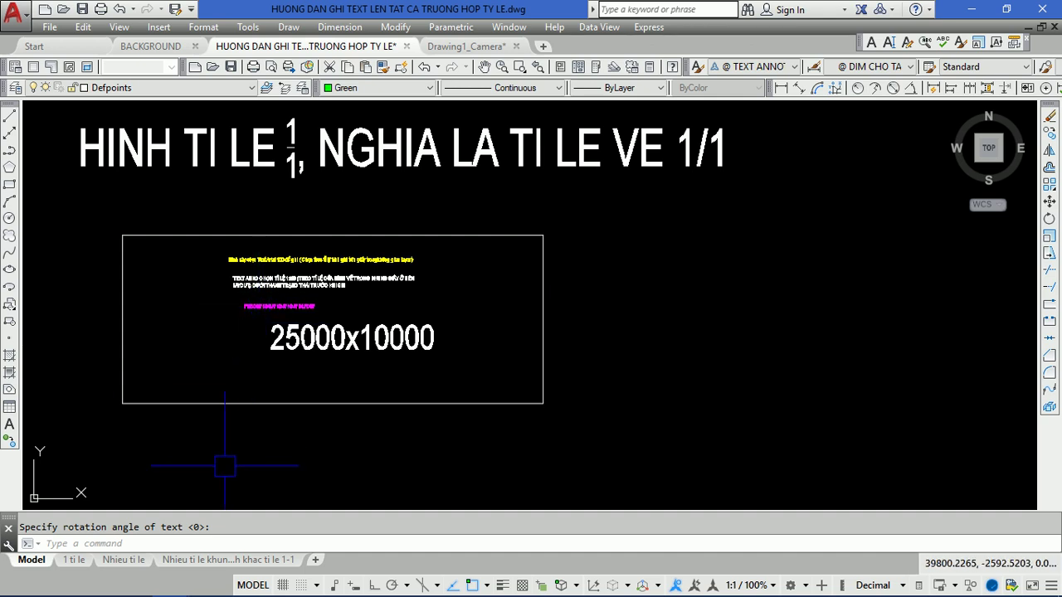
left_click(91, 561)
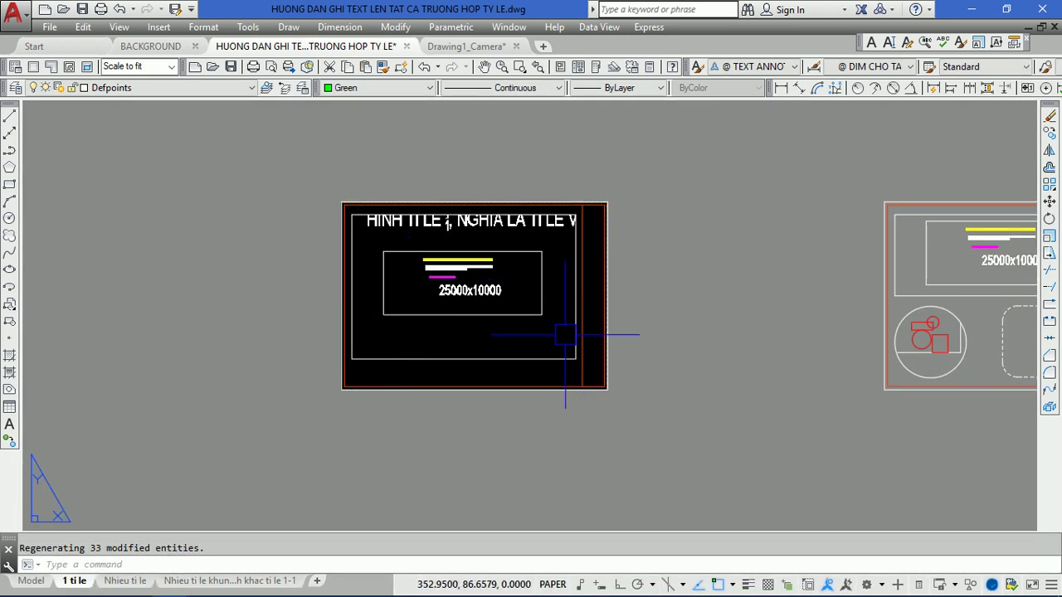
Back in model space, set the annotation scale to 1:100.
left_click(31, 580)
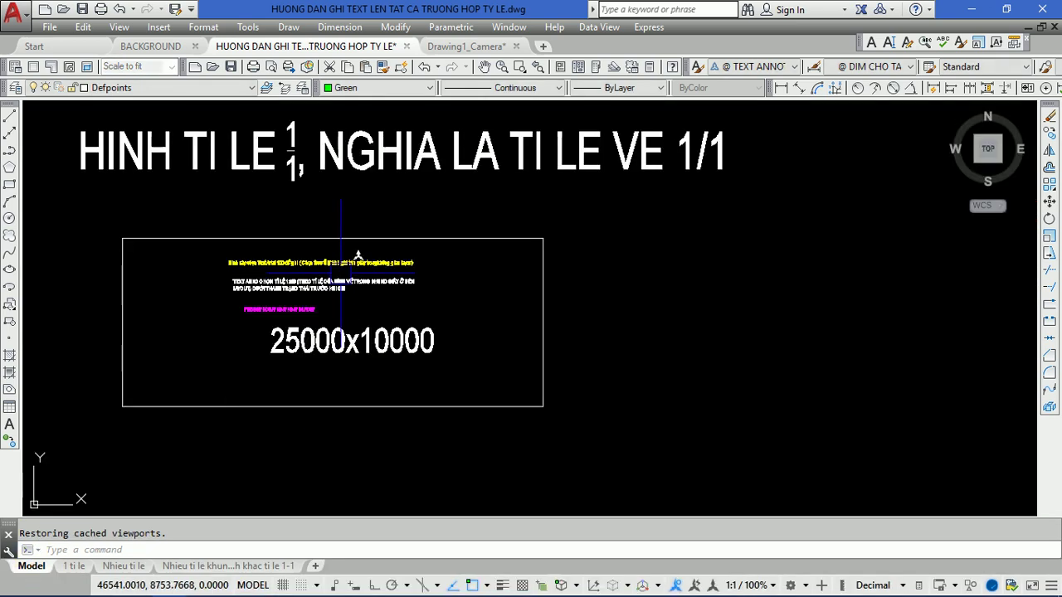
scroll(359, 326, "down", 3)
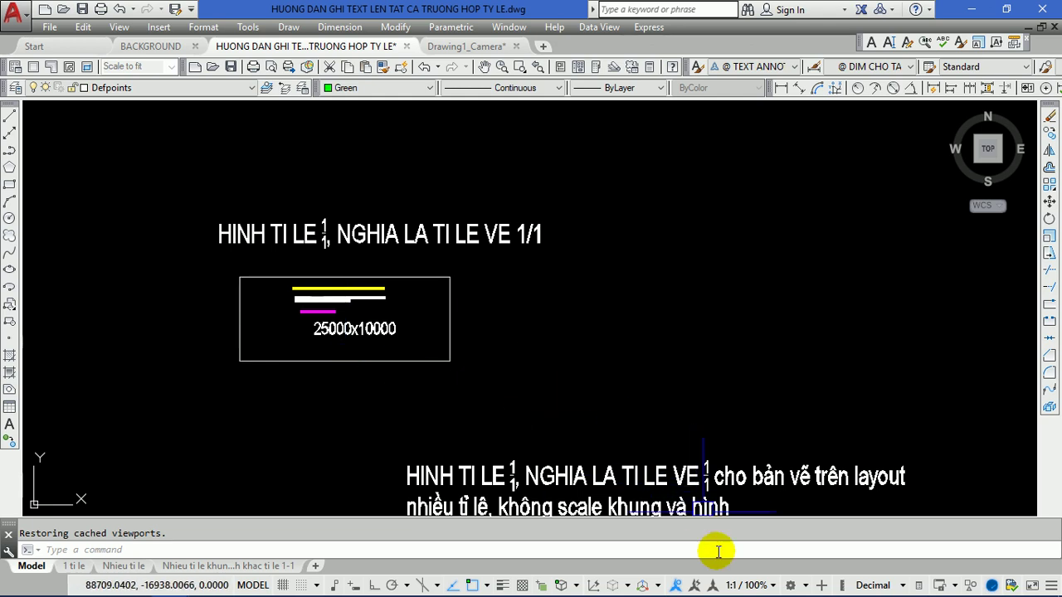
left_click(756, 586)
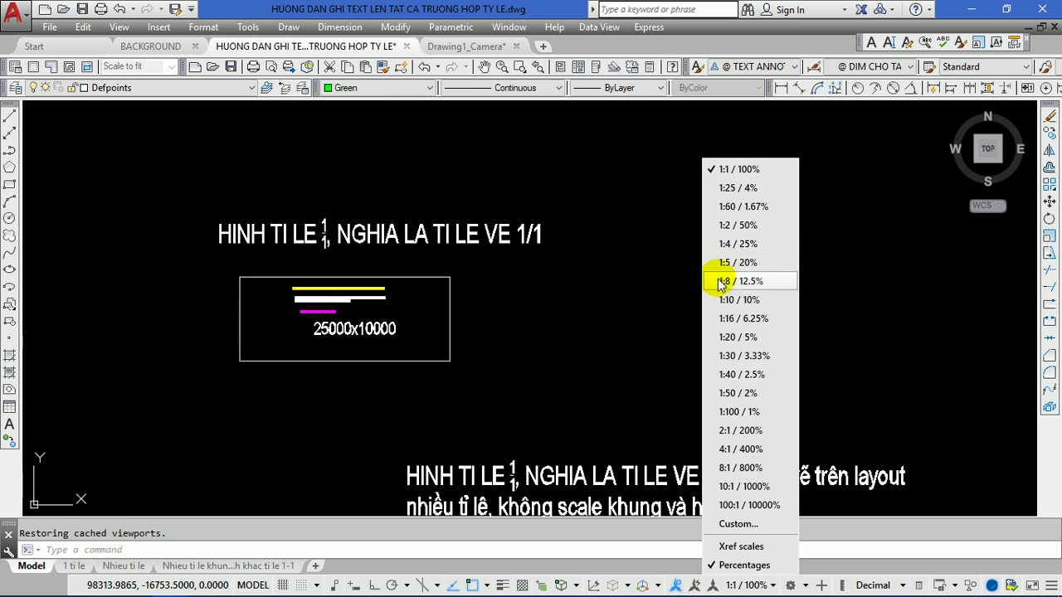
left_click(738, 411)
left_click(559, 368)
Confirm the '1 ti le' layout viewport is at 1:100, then return to Model.
left_click(73, 566)
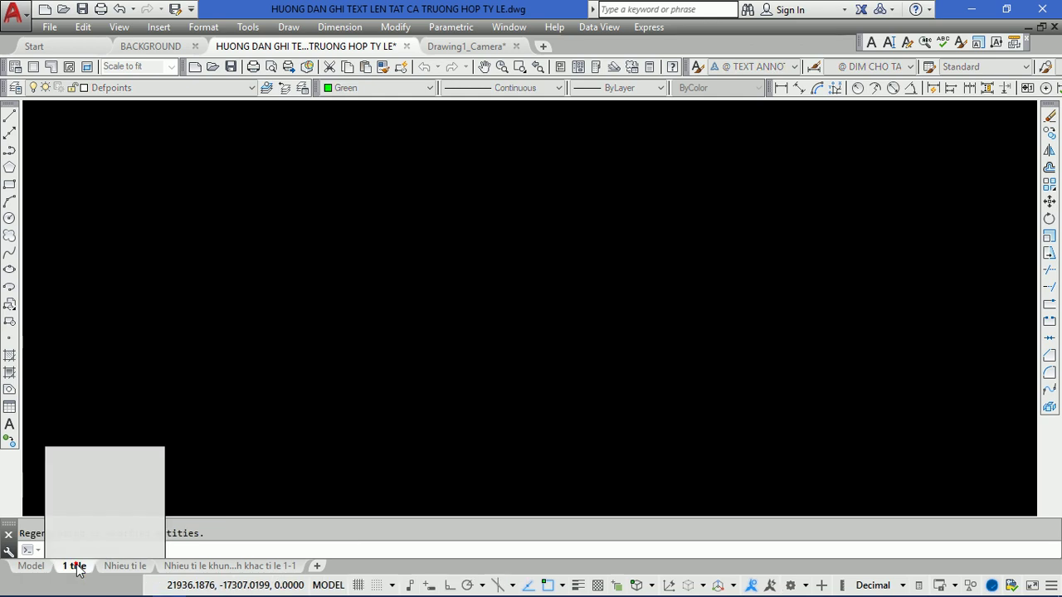
left_click(523, 224)
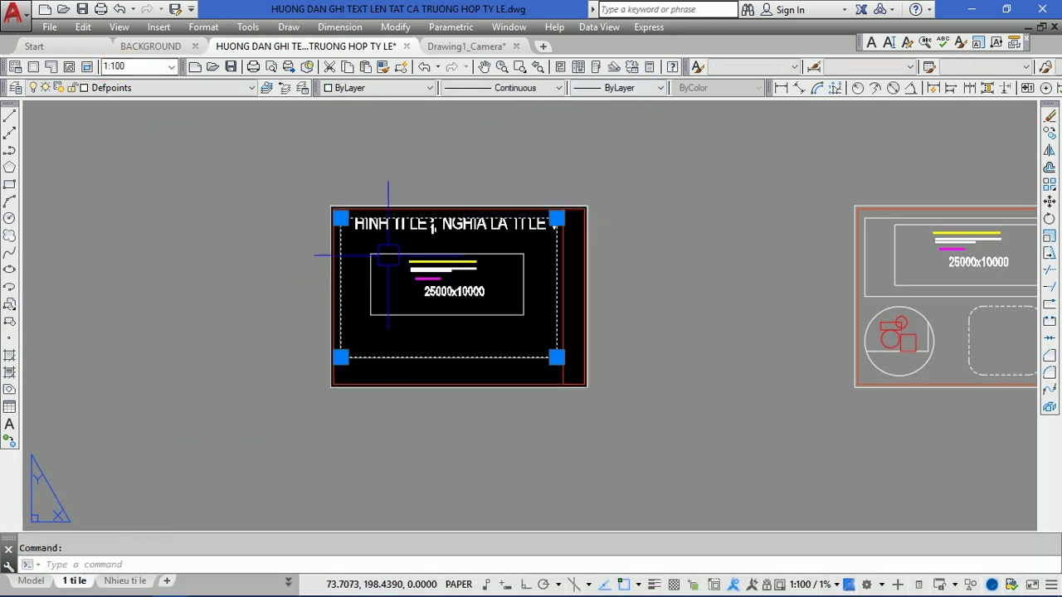
scroll(394, 253, "up", 3)
key("Escape")
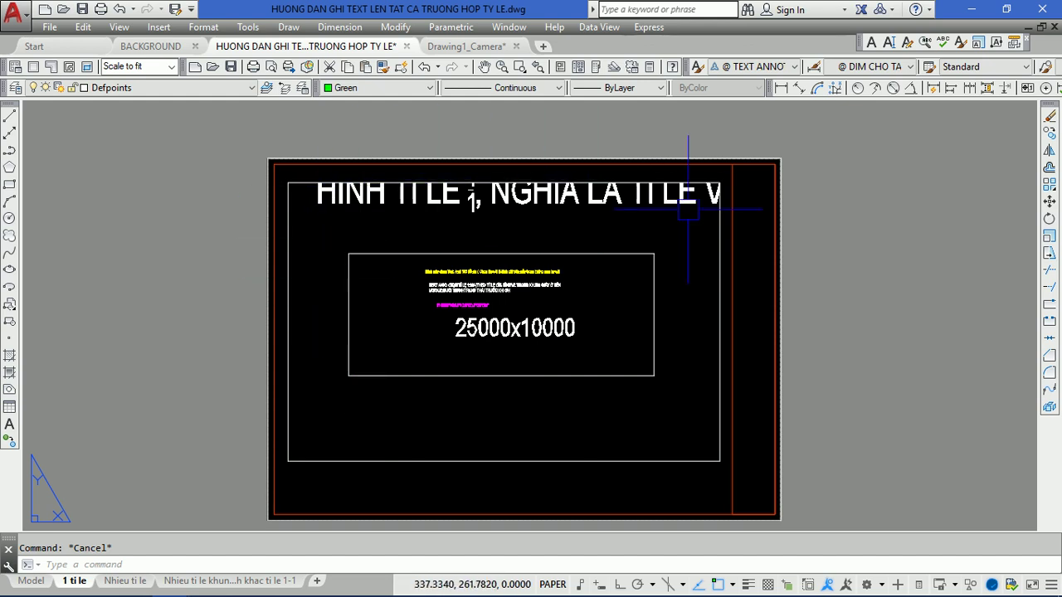
left_click(661, 461)
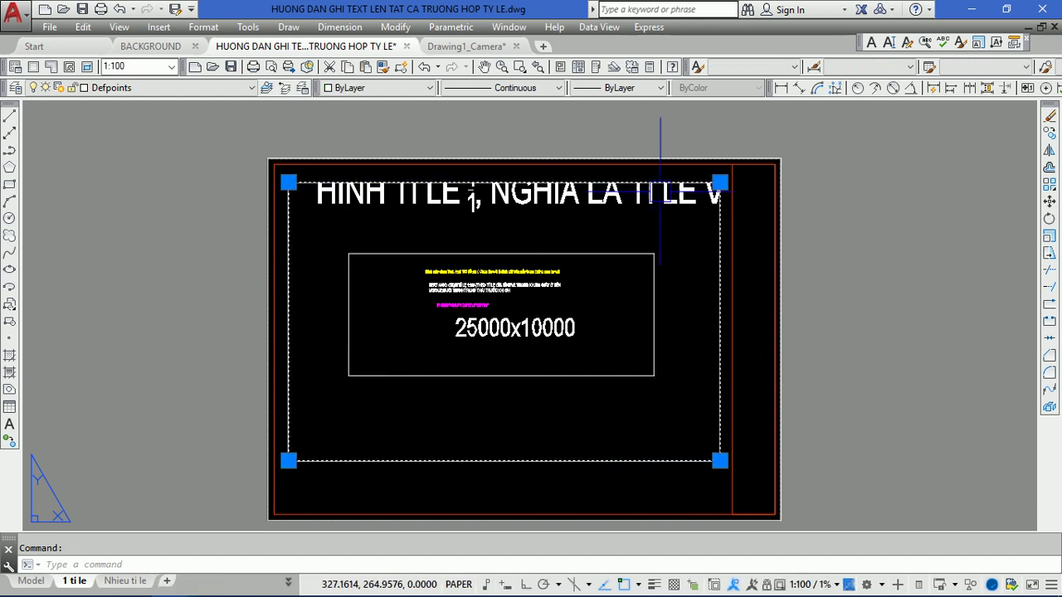
key("Escape")
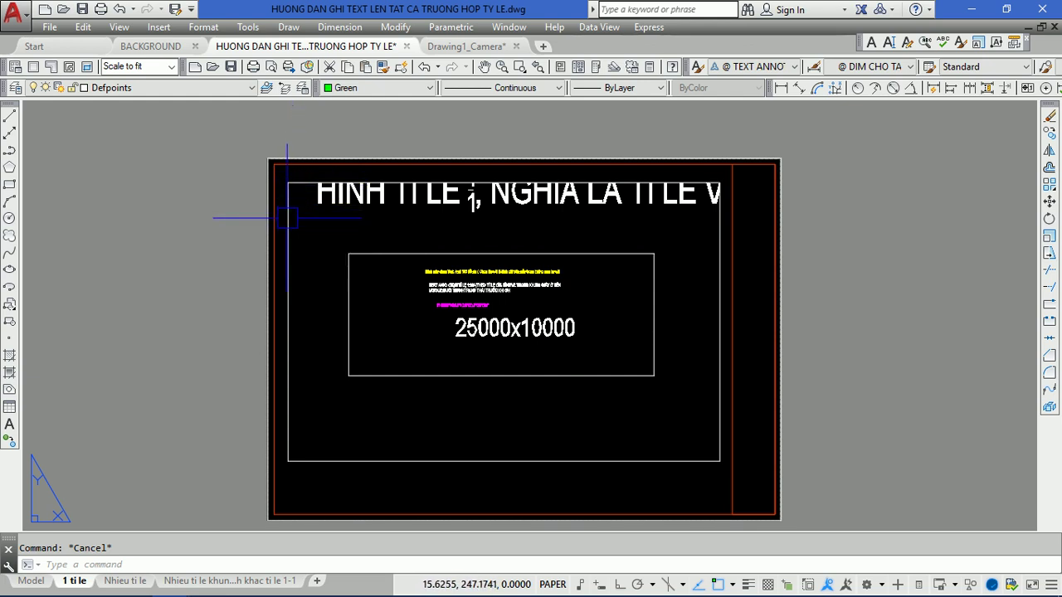
left_click(287, 219)
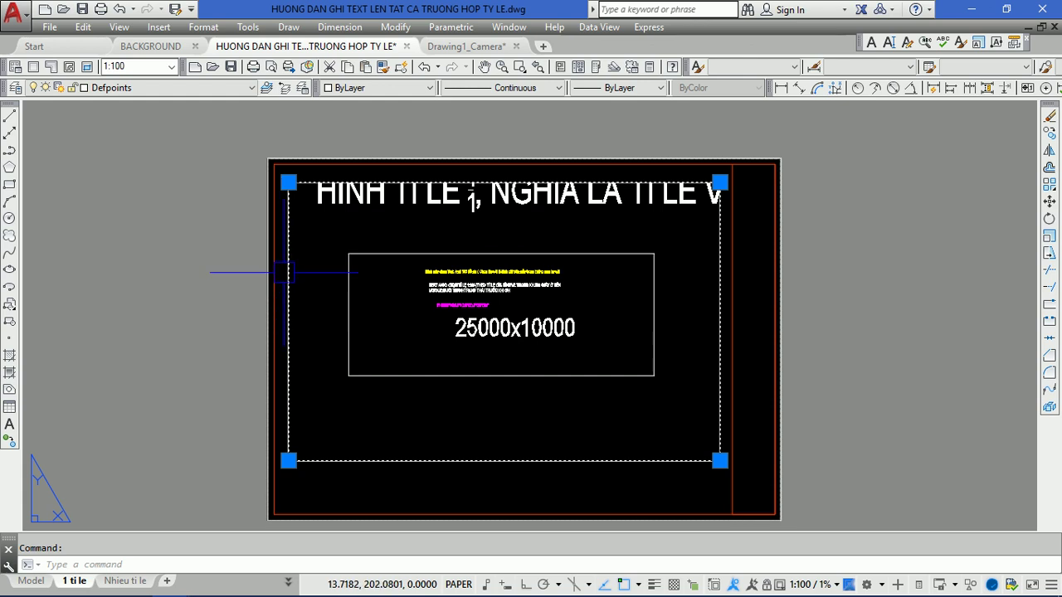
left_click(31, 581)
key("Escape")
Write DSIADSAIJDSAIDJSAIDJ at 0° rotation beneath the 25000x10000 frame's magenta line.
scroll(316, 317, "up", 3)
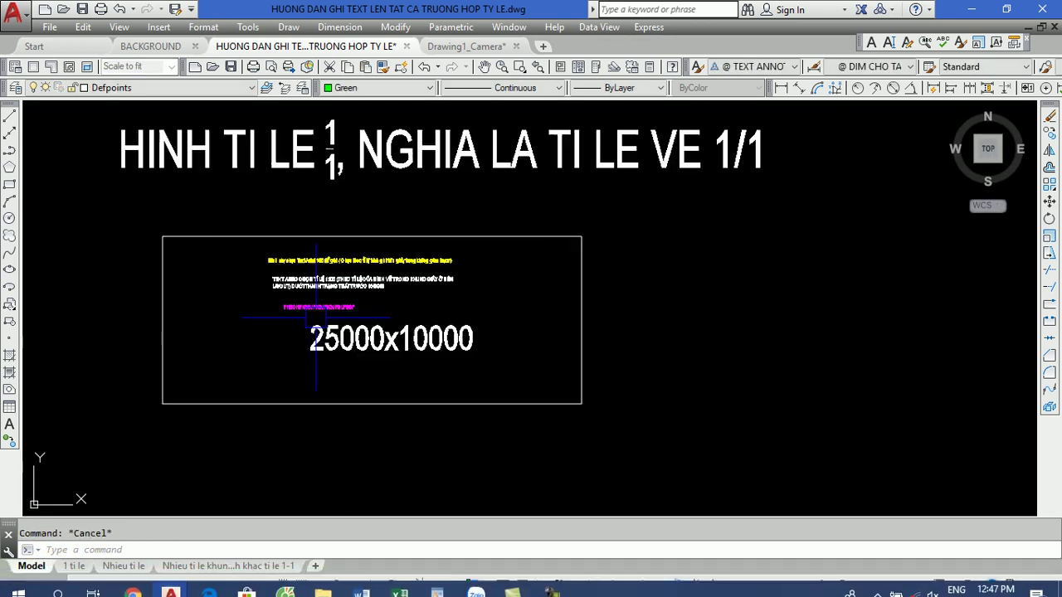
scroll(316, 317, "up", 3)
key("Return")
scroll(258, 301, "up", 5)
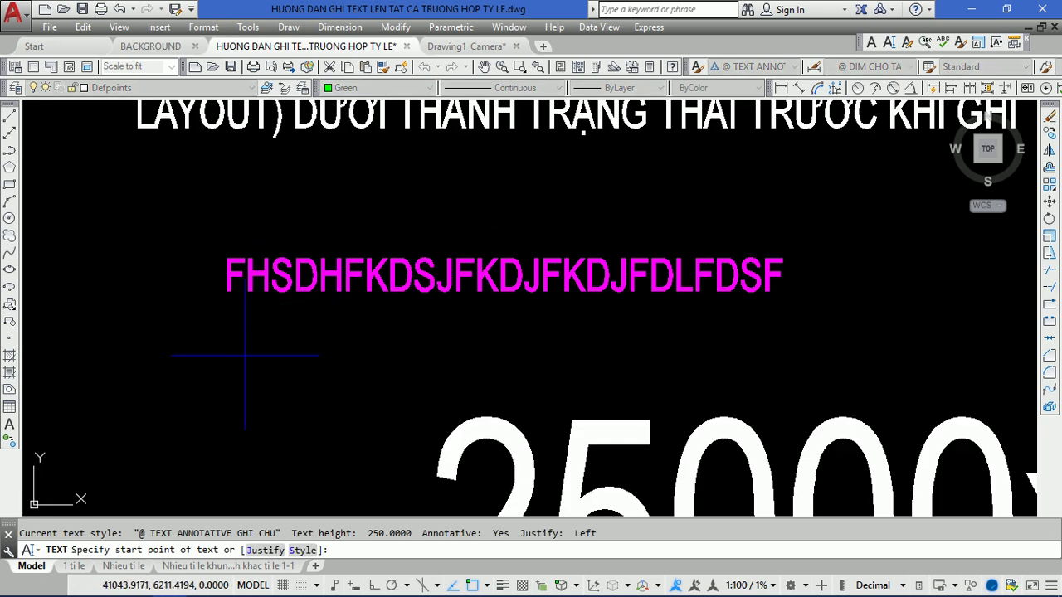
left_click(231, 373)
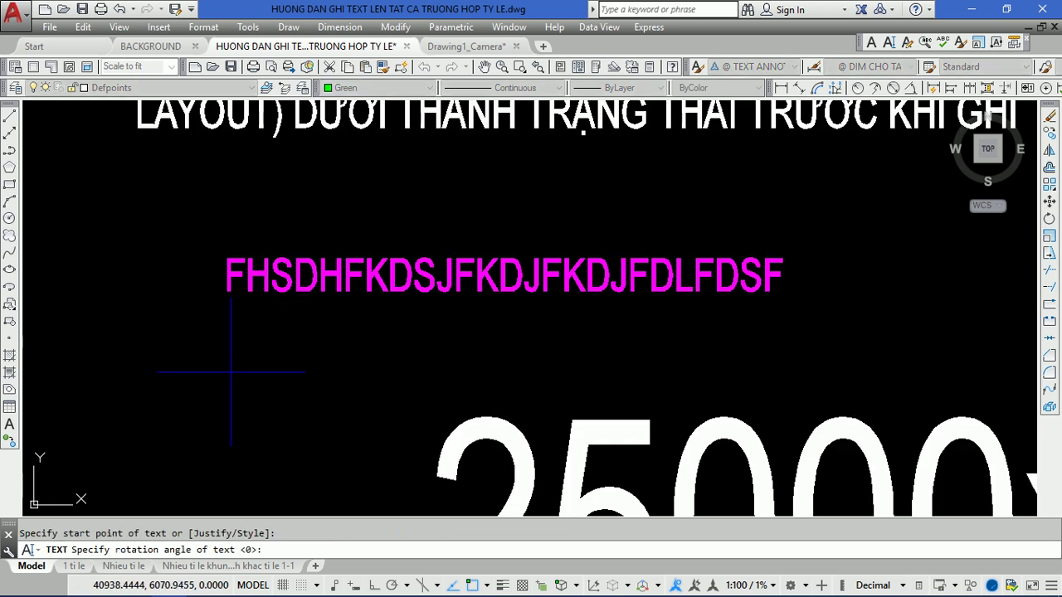
key("Return")
type("DSIADSAIJDSAIDJSAIDJ")
key("Return")
key("Return")
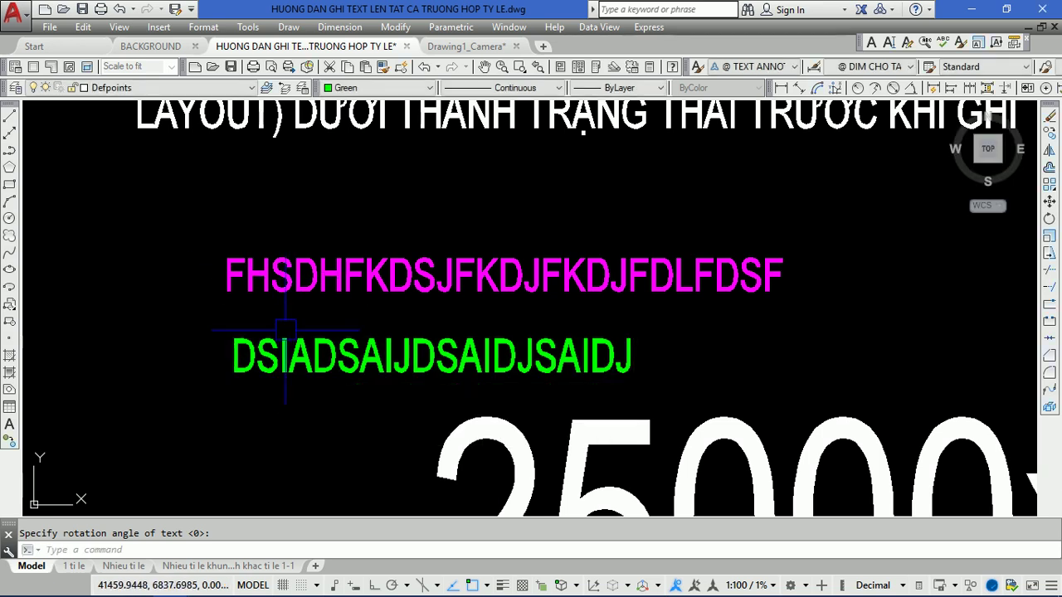
scroll(286, 337, "down", 10)
scroll(285, 338, "down", 4)
scroll(297, 390, "up", 4)
scroll(295, 408, "up", 3)
scroll(297, 408, "down", 5)
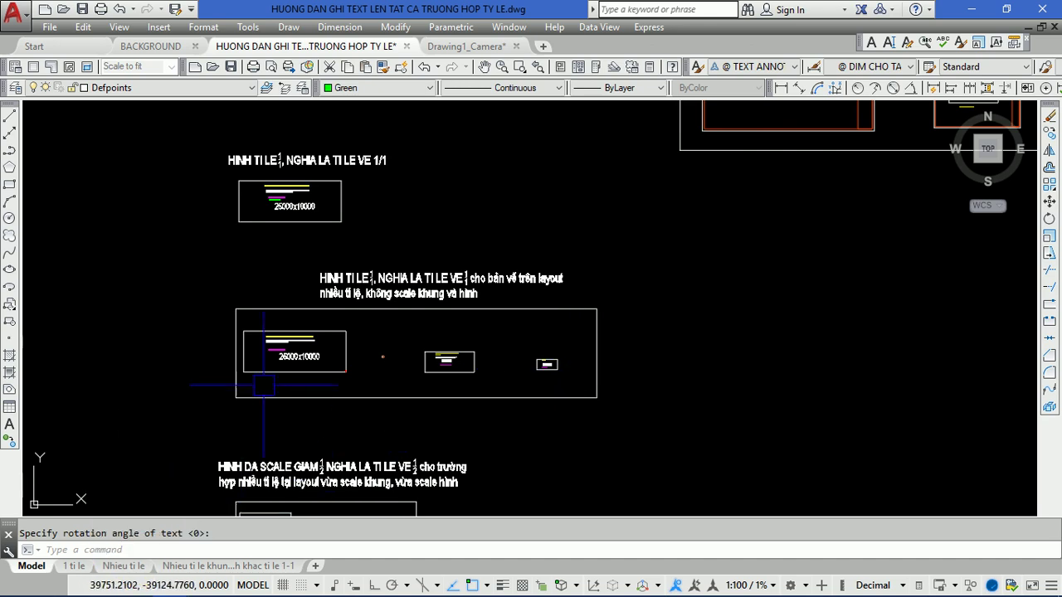
left_click(124, 566)
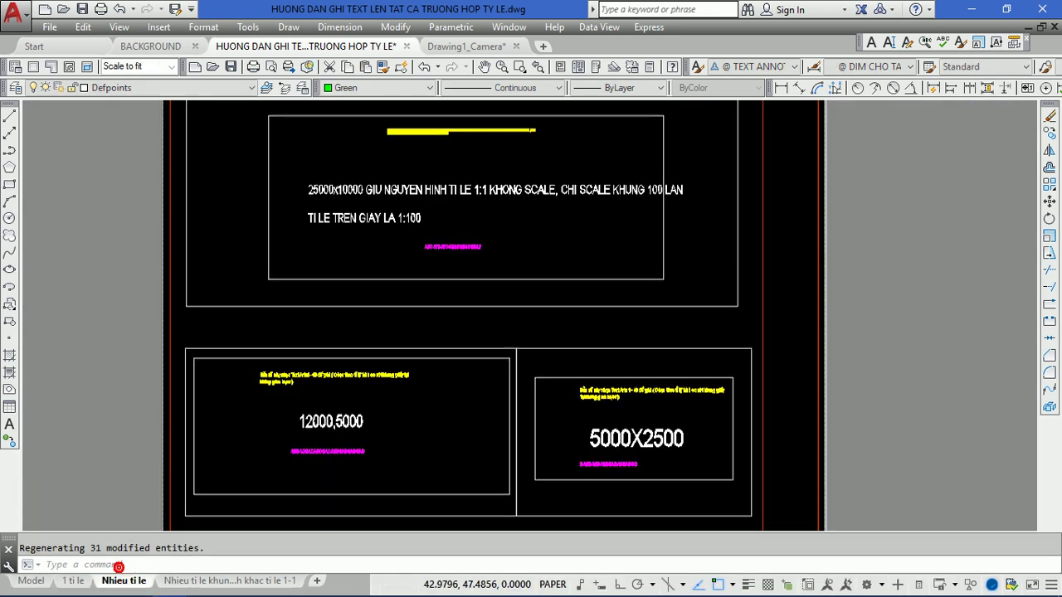
left_click(516, 306)
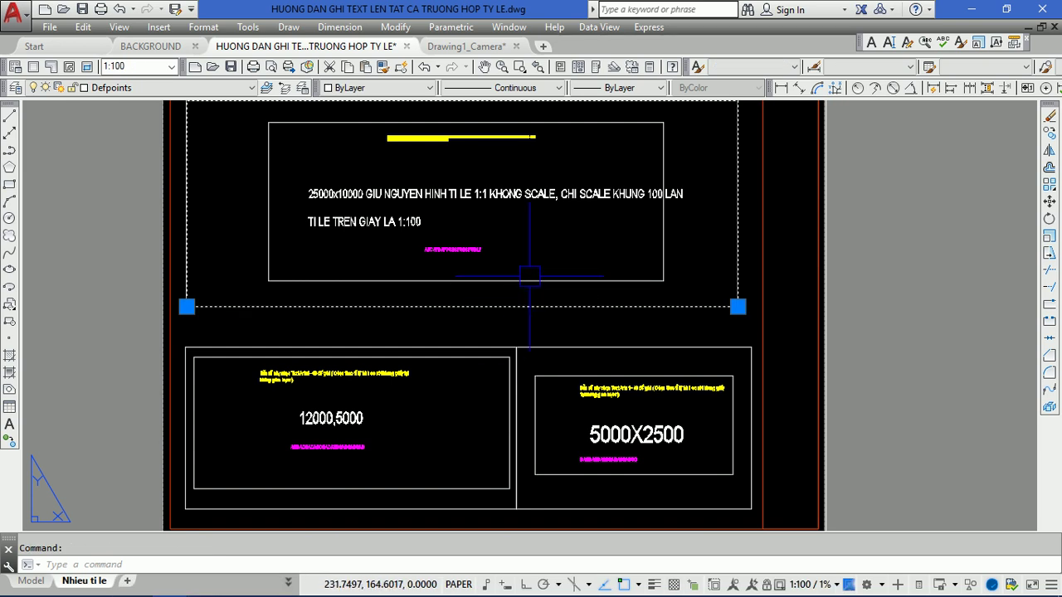
left_click(116, 67)
key("Escape")
left_click(280, 349)
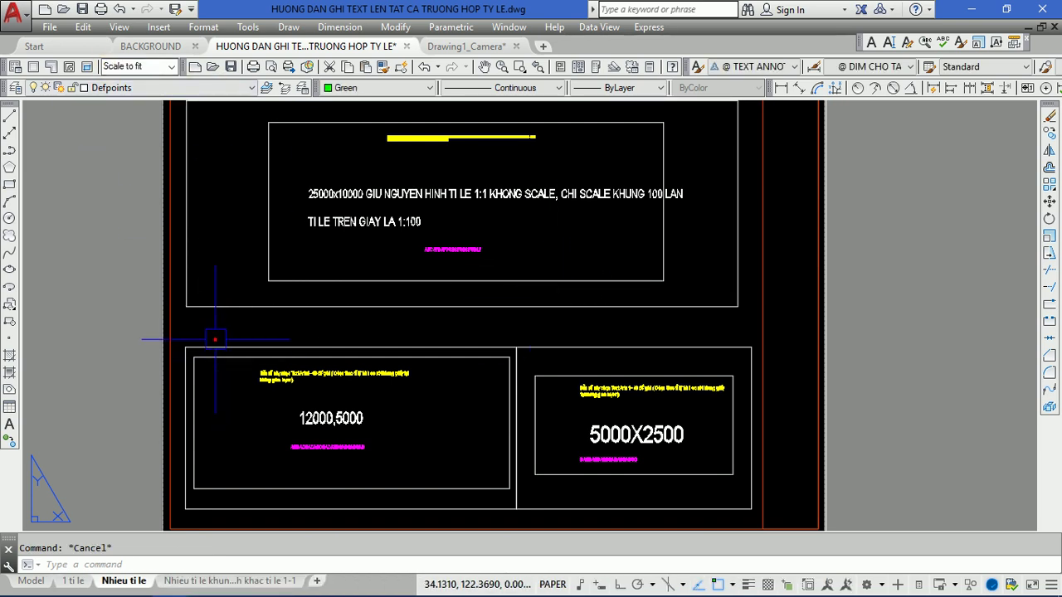
key("Escape")
left_click(564, 347)
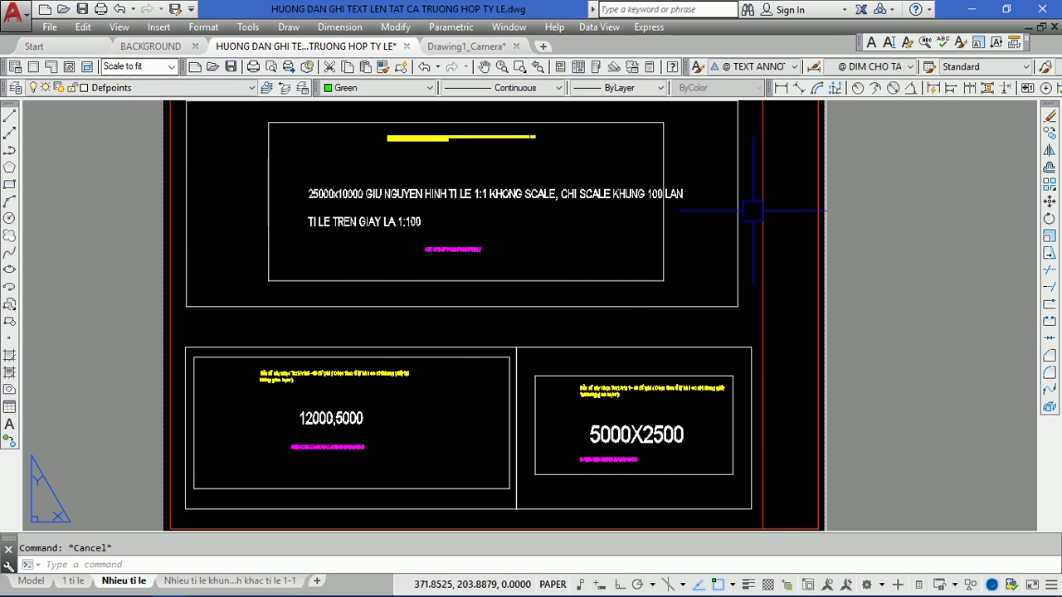
scroll(587, 274, "down", 3)
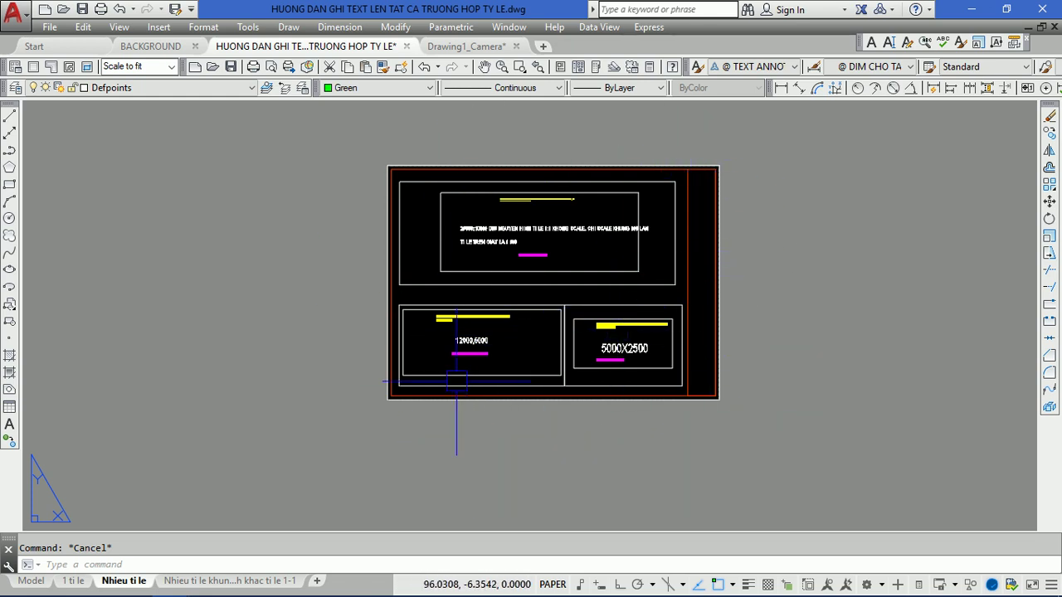
left_click(30, 581)
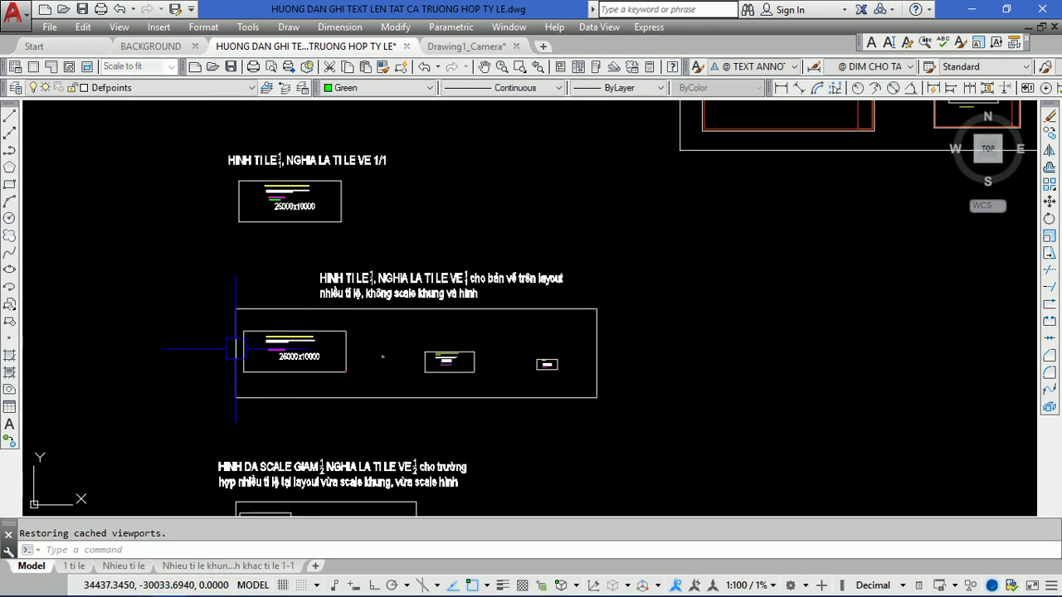
left_click(124, 565)
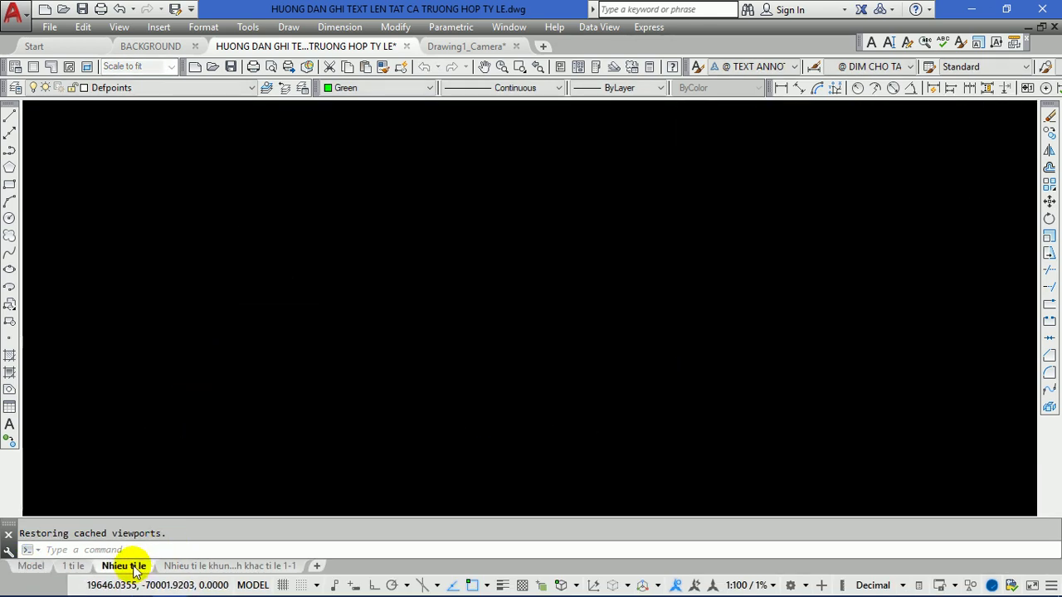
left_click(31, 581)
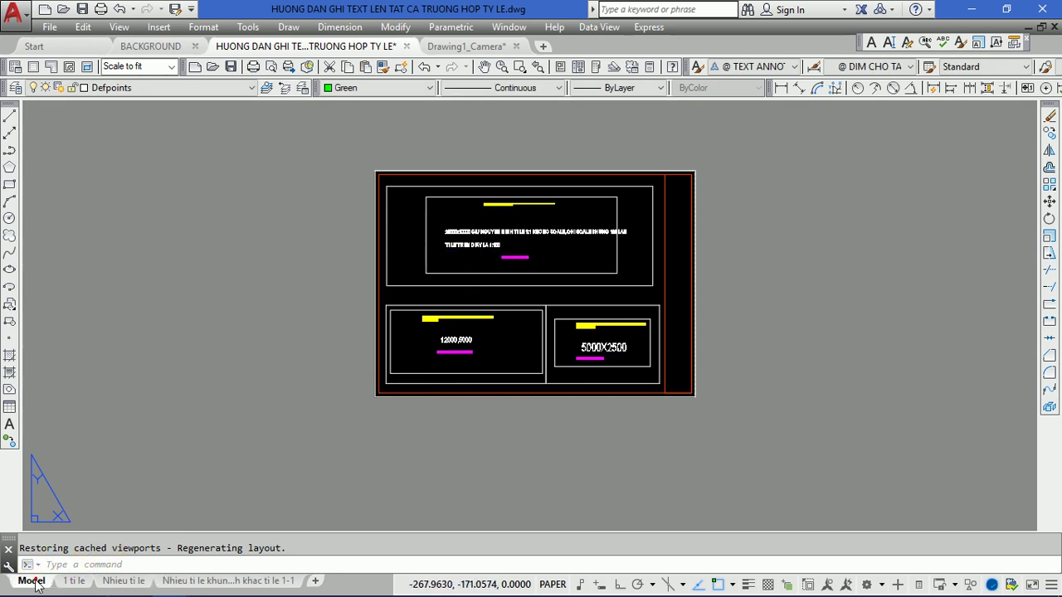
Use DT at 0° rotation to write SSADSADSADADASDSA above the 25000x10000 frame's magenta line.
scroll(310, 365, "up", 3)
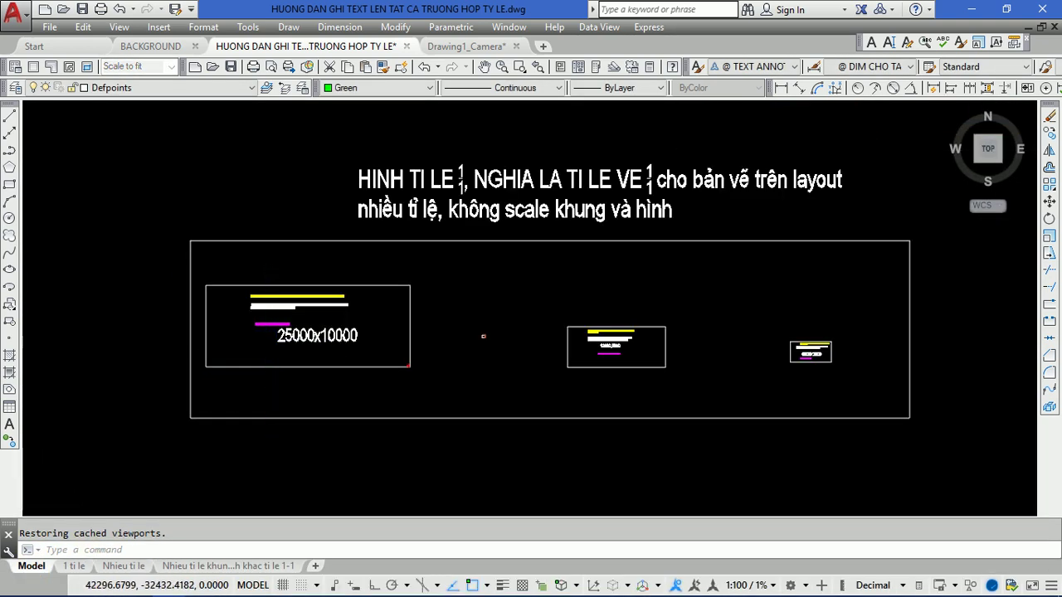
scroll(263, 363, "up", 4)
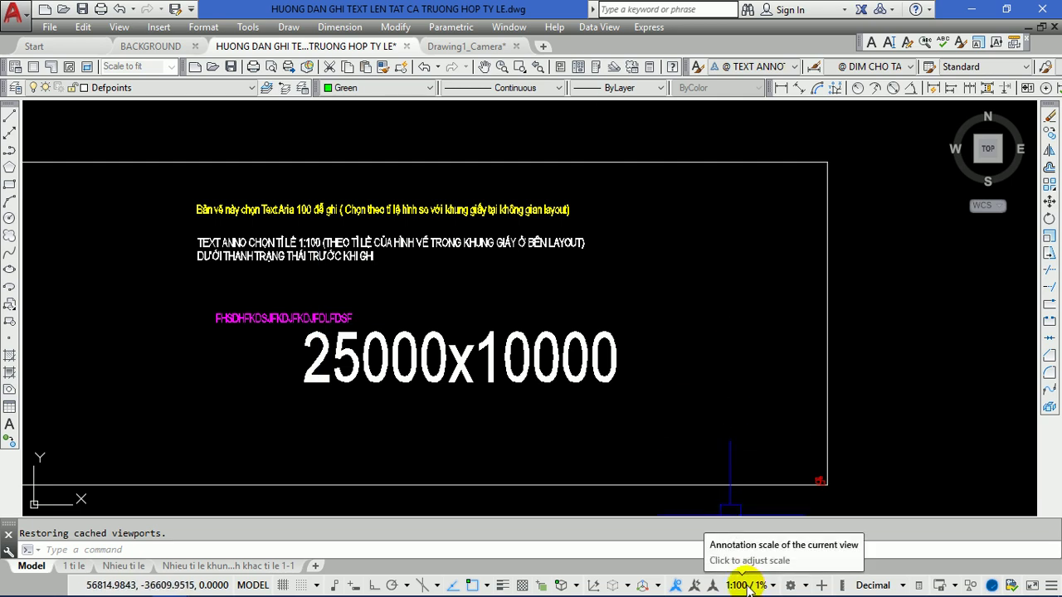
scroll(218, 331, "up", 3)
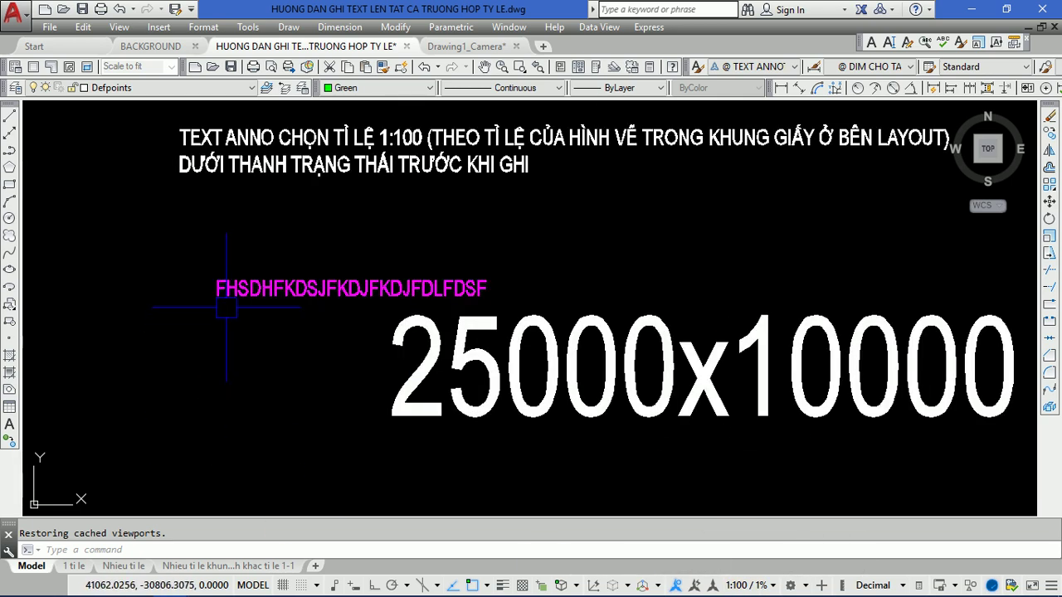
type("Dt")
key("Return")
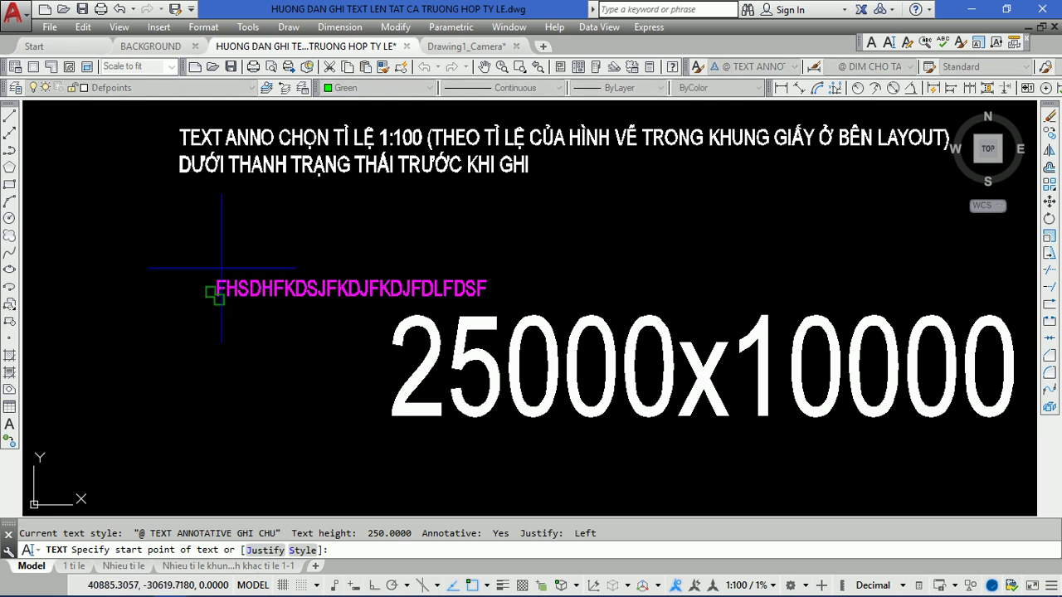
scroll(221, 268, "up", 3)
left_click(210, 223)
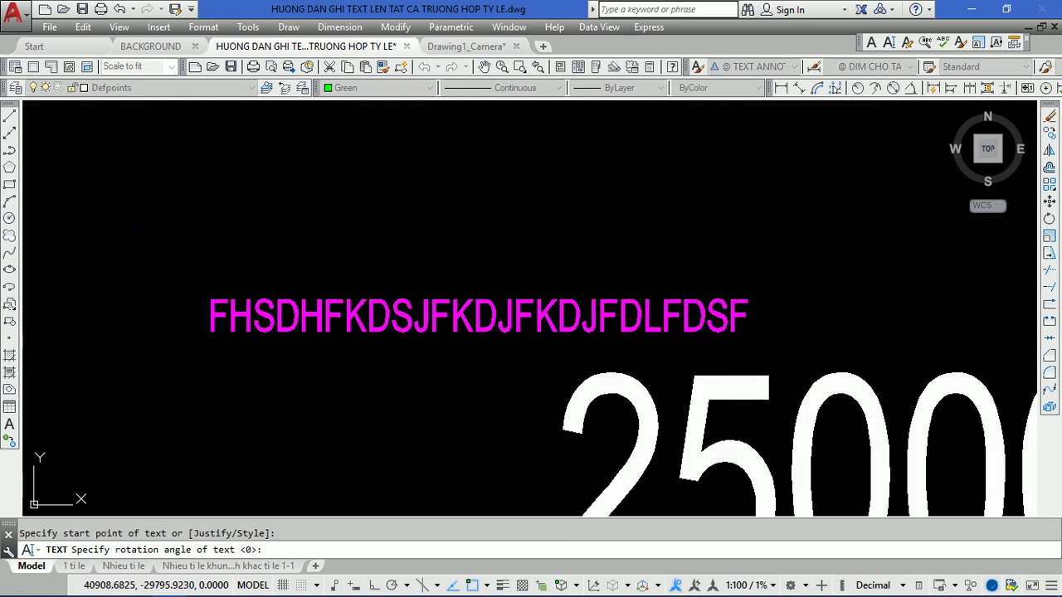
key("Return")
type("SSADSADSADADASDSA")
key("Return")
key("Return")
scroll(344, 208, "down", 5)
scroll(305, 274, "down", 2)
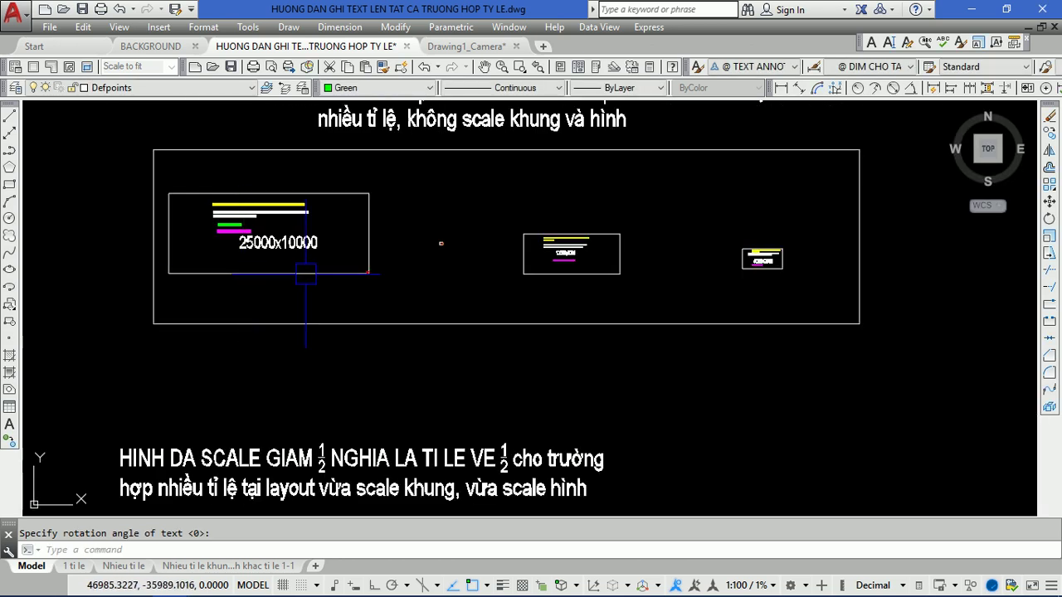
scroll(237, 235, "up", 9)
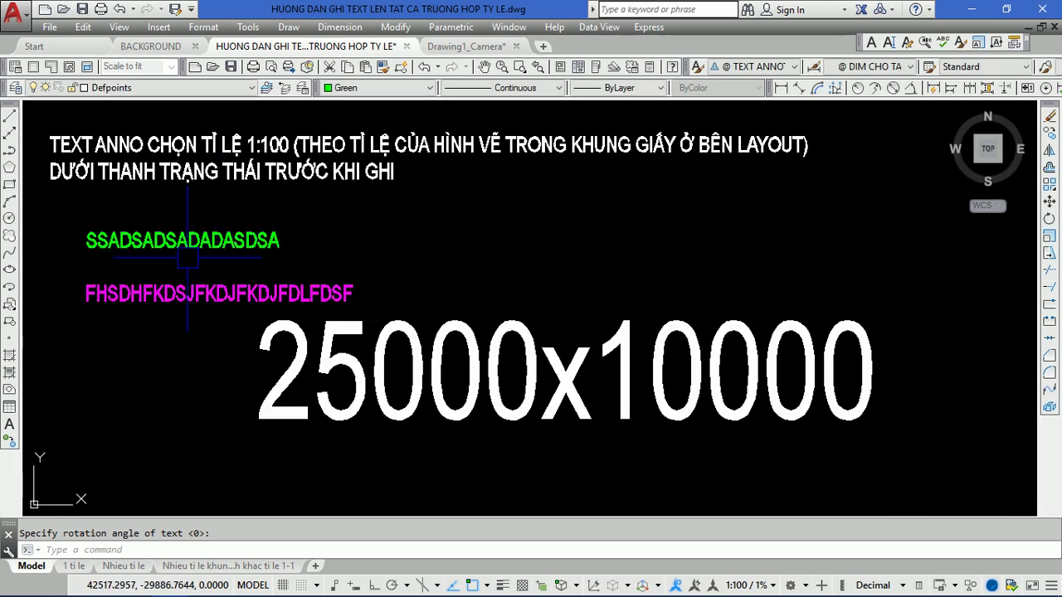
scroll(188, 258, "down", 9)
scroll(437, 287, "up", 8)
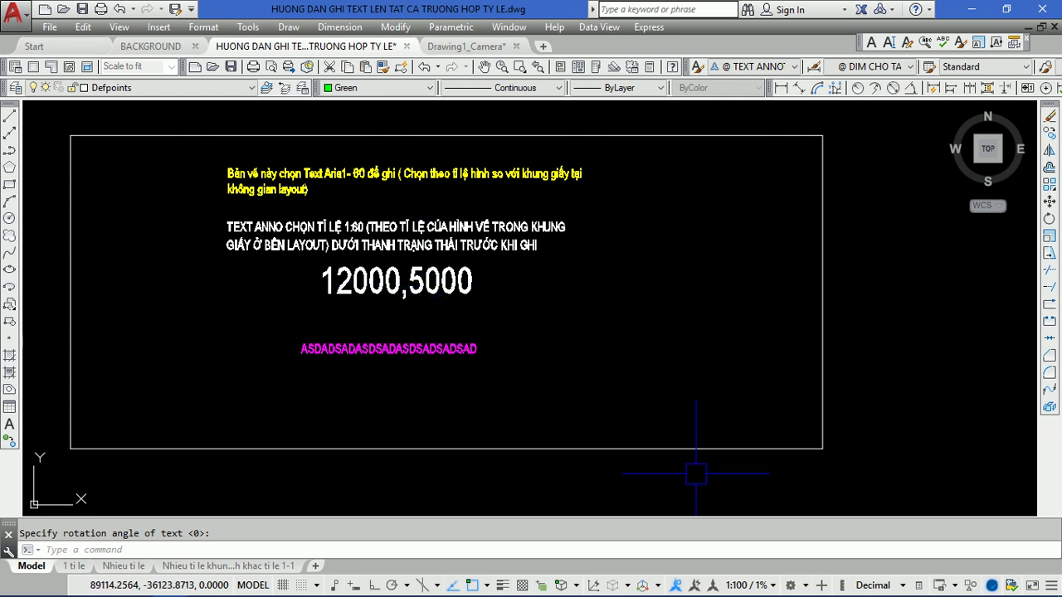
Switch to 1:60 annotation scale and write FSFSDFSDFDSFSDFDSFSDF under the 12000,5000 frame's magenta line.
left_click(745, 585)
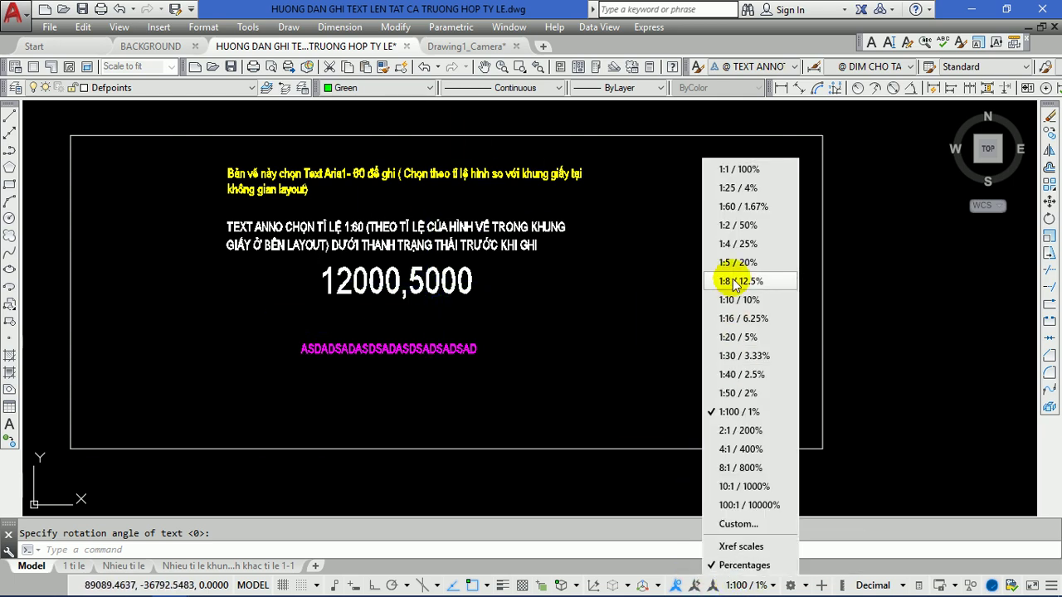
left_click(749, 211)
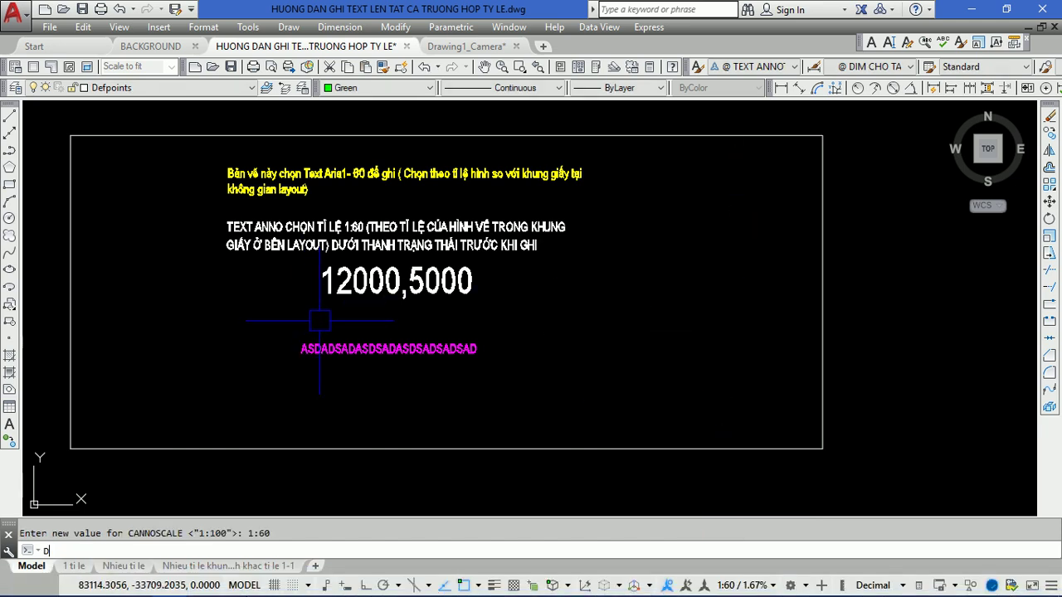
type("t")
key("Return")
scroll(319, 349, "up", 2)
scroll(273, 390, "up", 4)
left_click(256, 404)
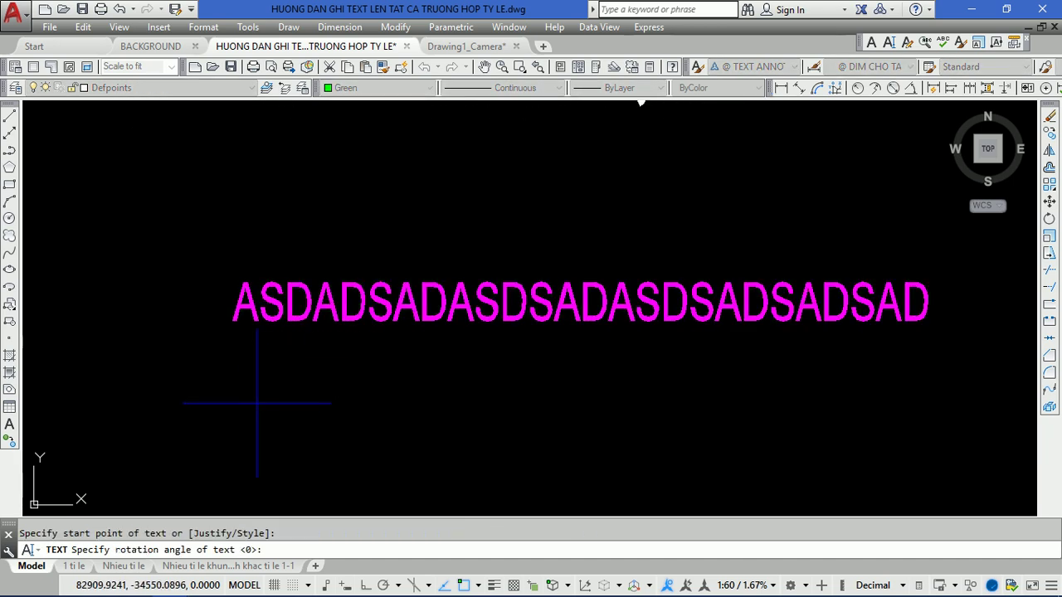
key("Return")
type("FSFSDFSDFDS")
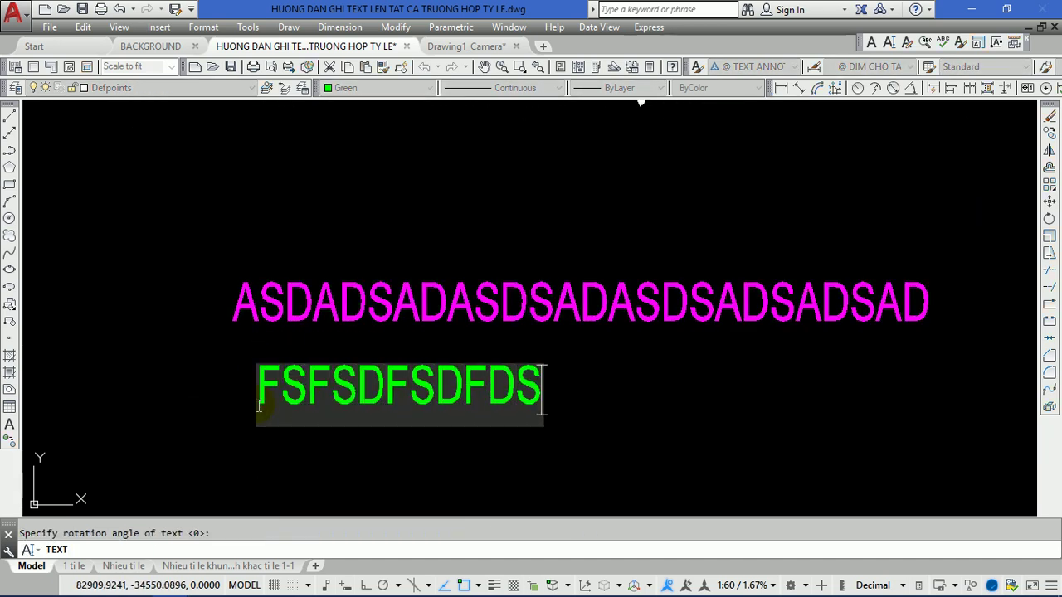
type("FSDFDSFSDF")
key("Return")
key("Return")
scroll(270, 411, "down", 3)
scroll(315, 357, "down", 3)
scroll(349, 311, "up", 3)
scroll(290, 351, "up", 3)
Switch to 1:40 annotation scale and write FHSHFSFSKFSDFDSF below the 5000X2500 frame's magenta line.
scroll(290, 353, "up", 3)
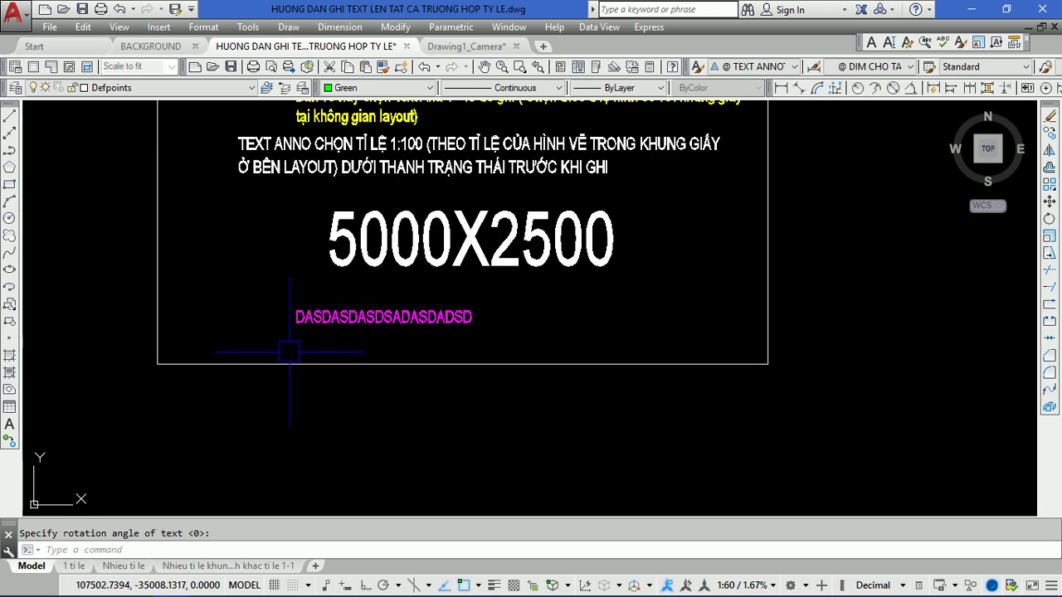
scroll(291, 351, "up", 2)
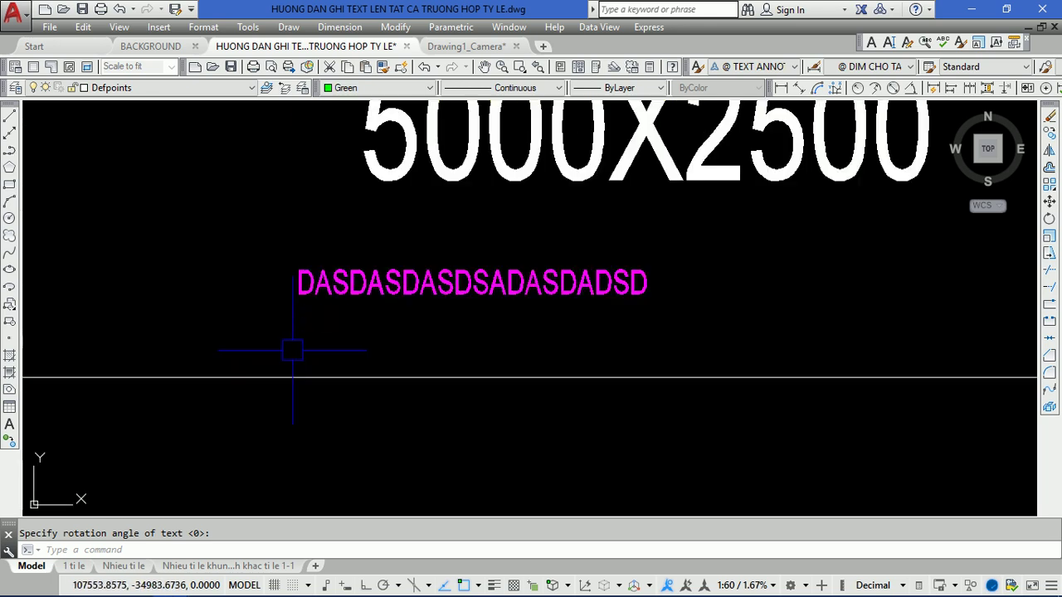
left_click(738, 586)
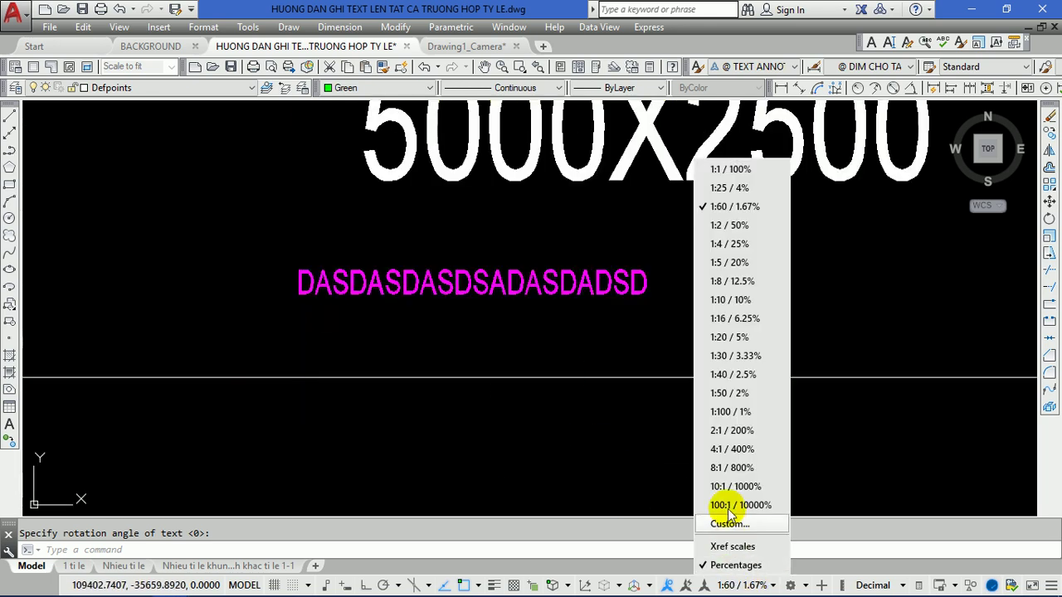
left_click(734, 374)
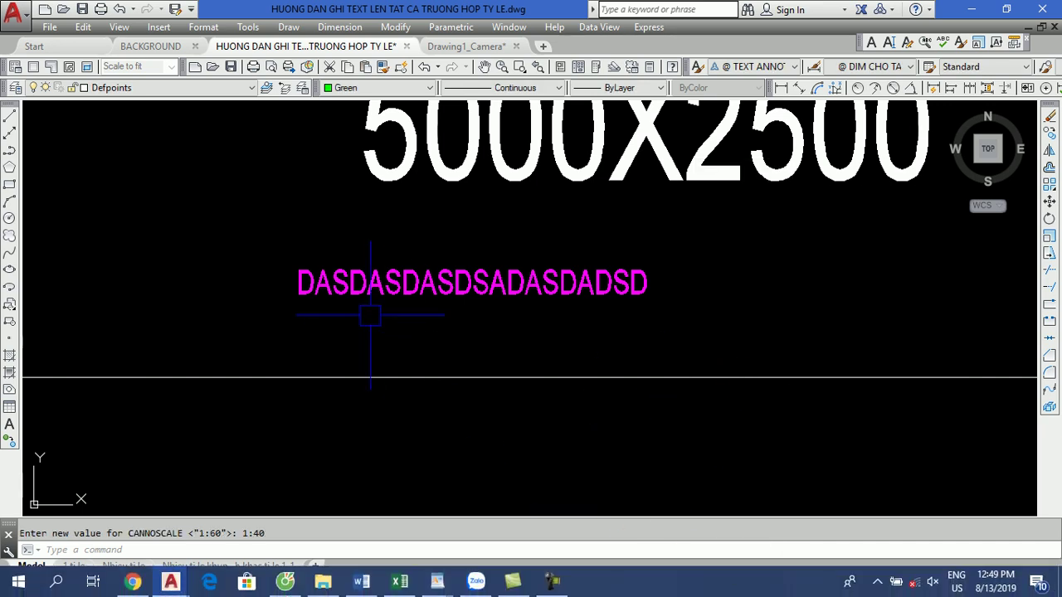
type("Dt")
key("Return")
scroll(320, 334, "up", 3)
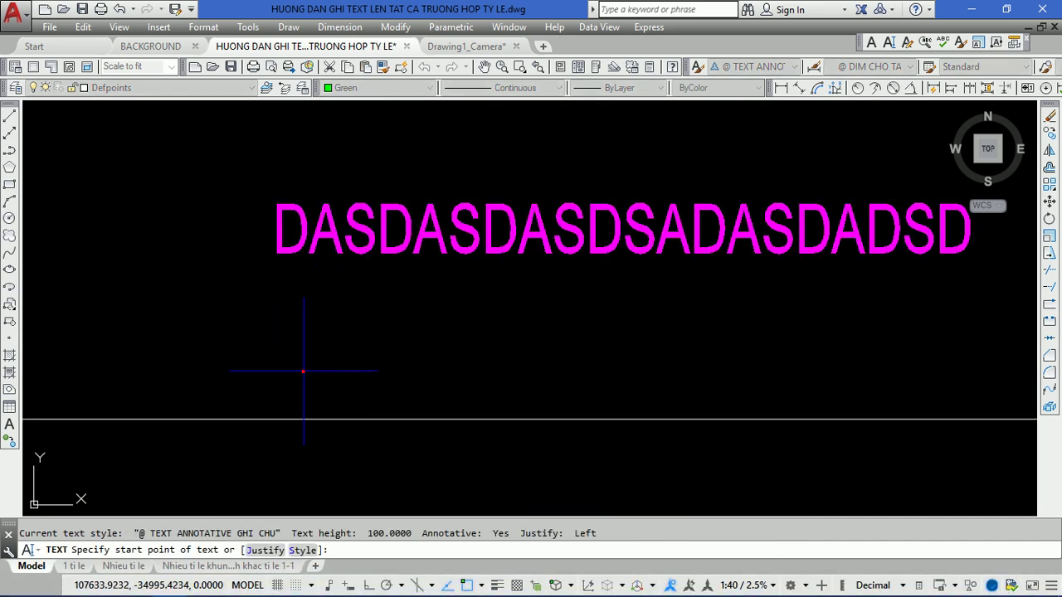
left_click(304, 371)
key("Return")
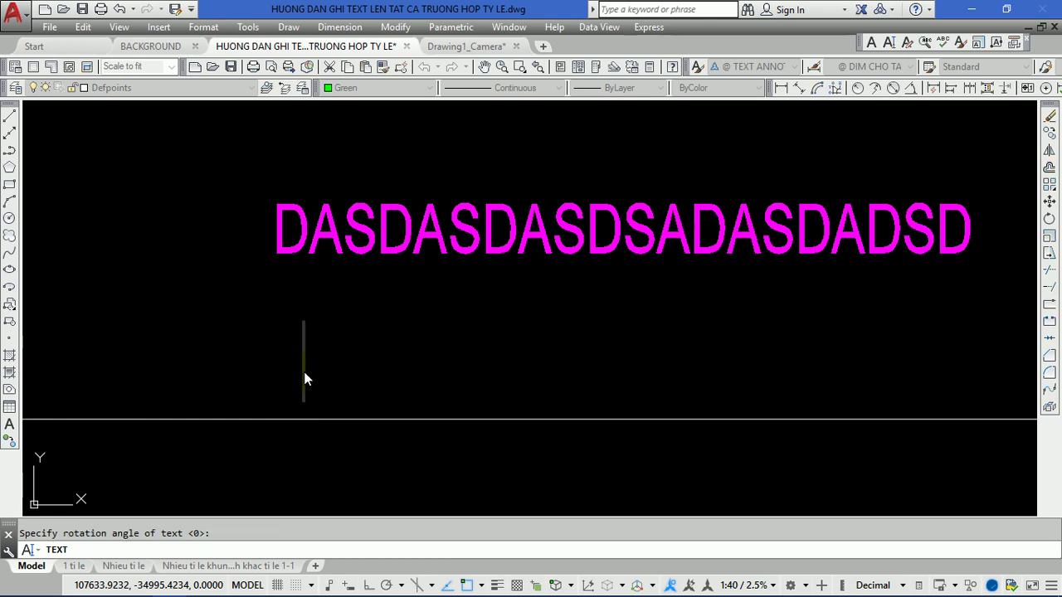
type("FHSHFSFSKFSDFDSF")
key("Return")
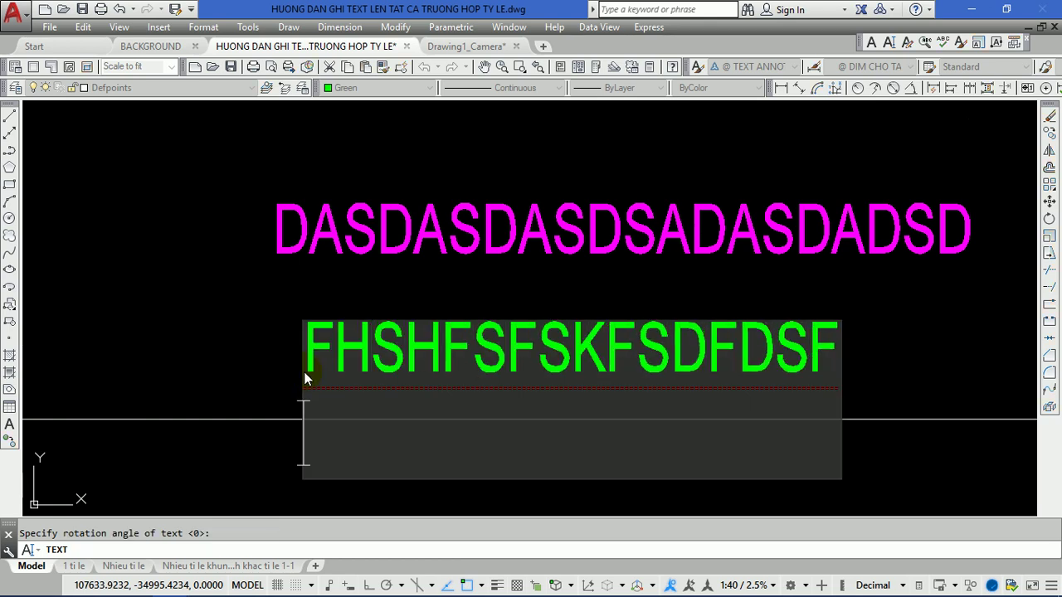
key("Return")
Pan model space, view the 'Nhieu ti le khung…' layout, then open the Nhieu ti le layout.
scroll(612, 297, "down", 5)
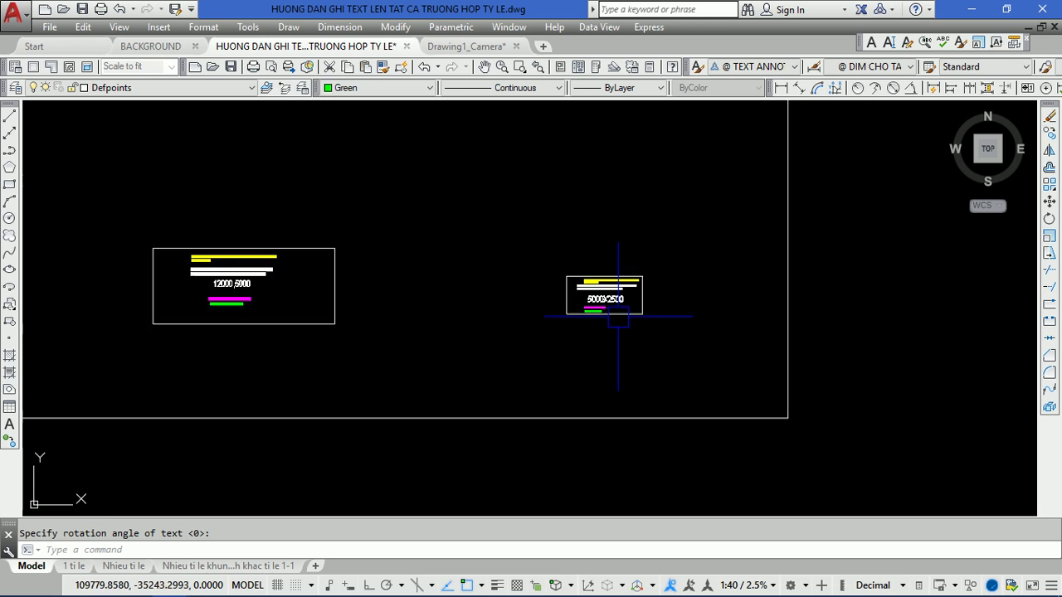
middle_click_drag(427, 315, 715, 333)
scroll(616, 332, "down", 3)
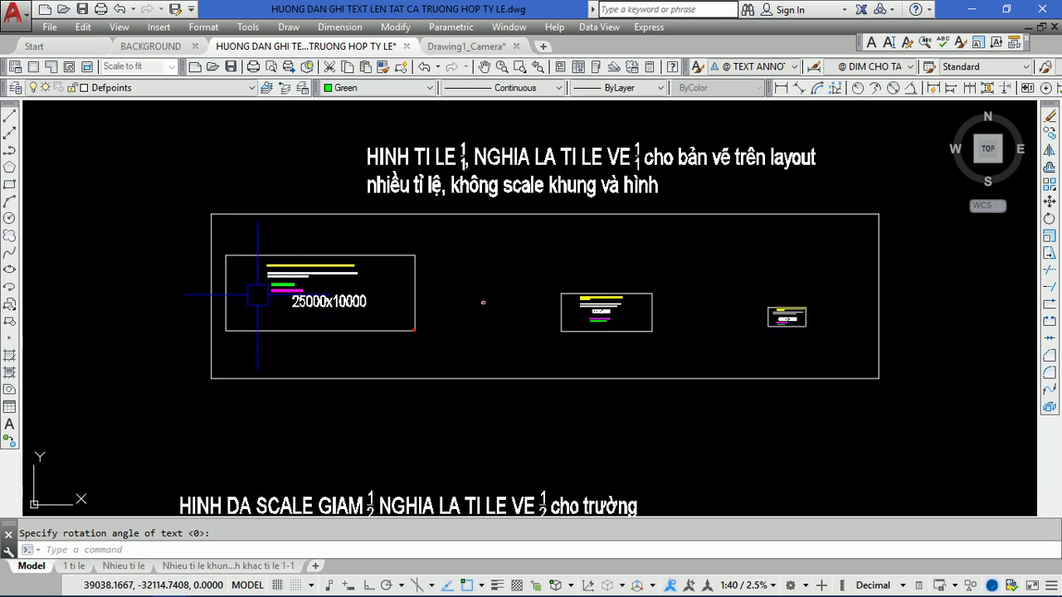
left_click(163, 566)
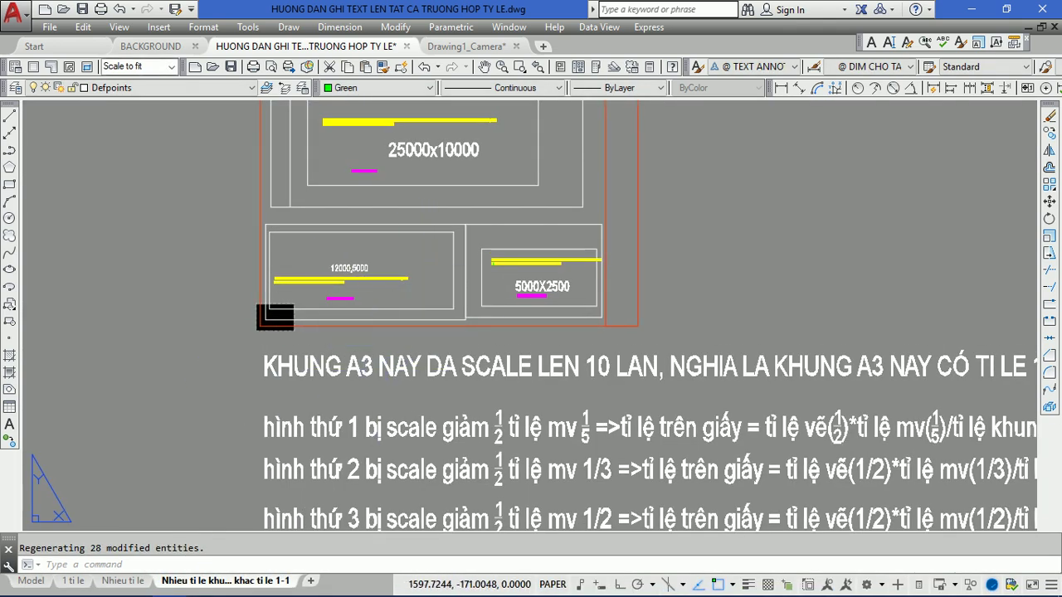
middle_click_drag(389, 360, 392, 465)
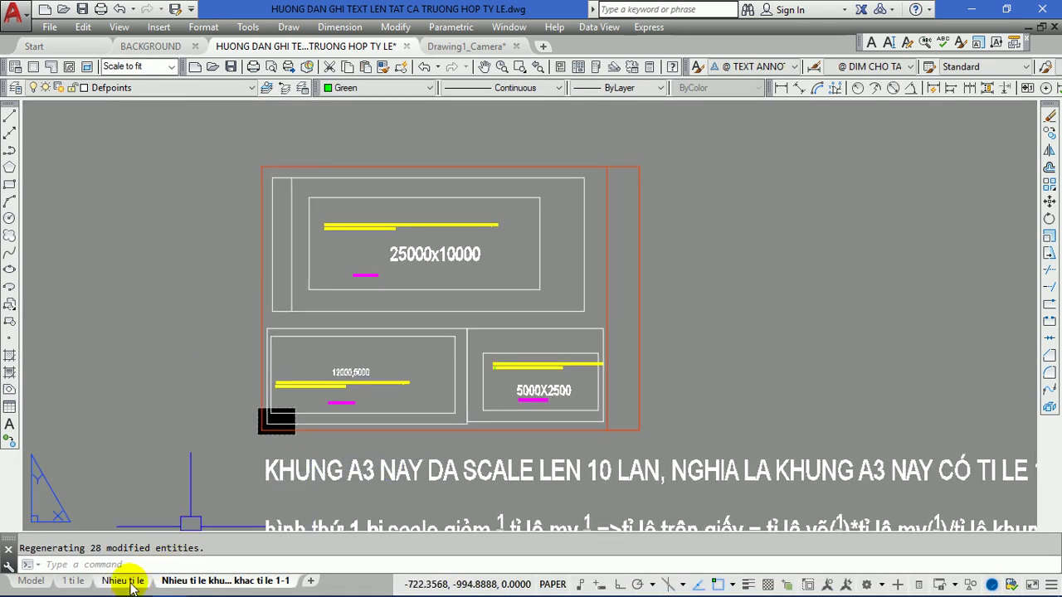
left_click(123, 580)
scroll(550, 291, "up", 3)
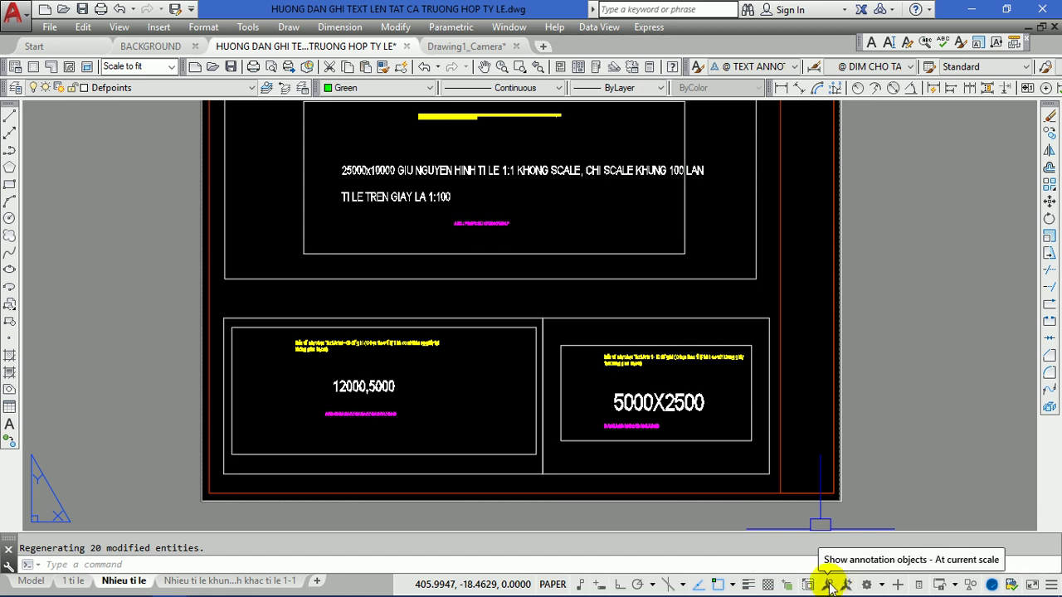
Turn on annotative objects at all scales (ANNOALLVISIBLE=1), toggling off and on to compare.
left_click(828, 584)
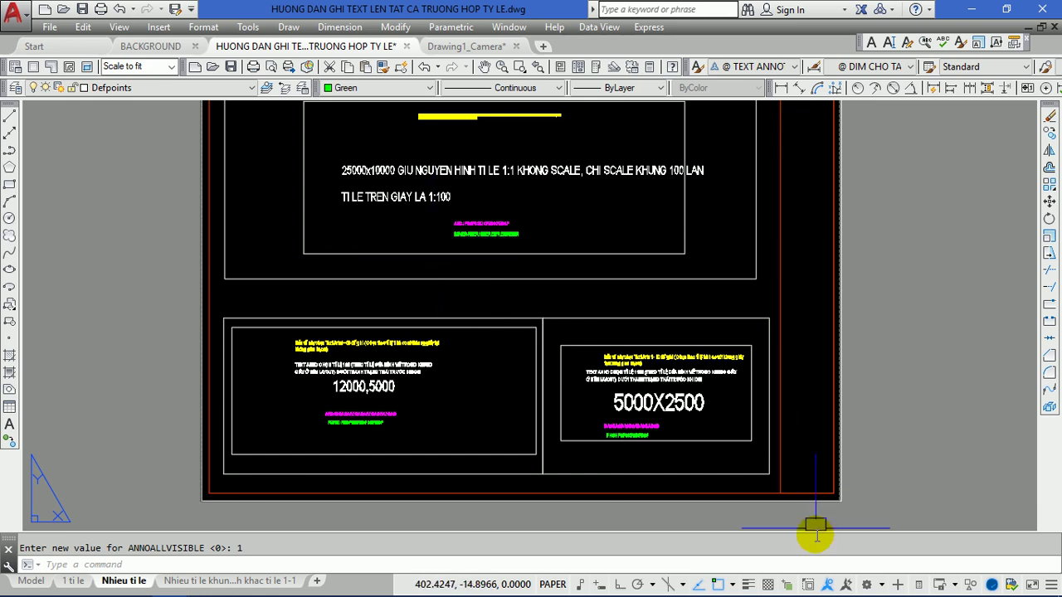
left_click(828, 585)
left_click(828, 585)
left_click(828, 585)
left_click(828, 585)
left_click(828, 585)
left_click(828, 585)
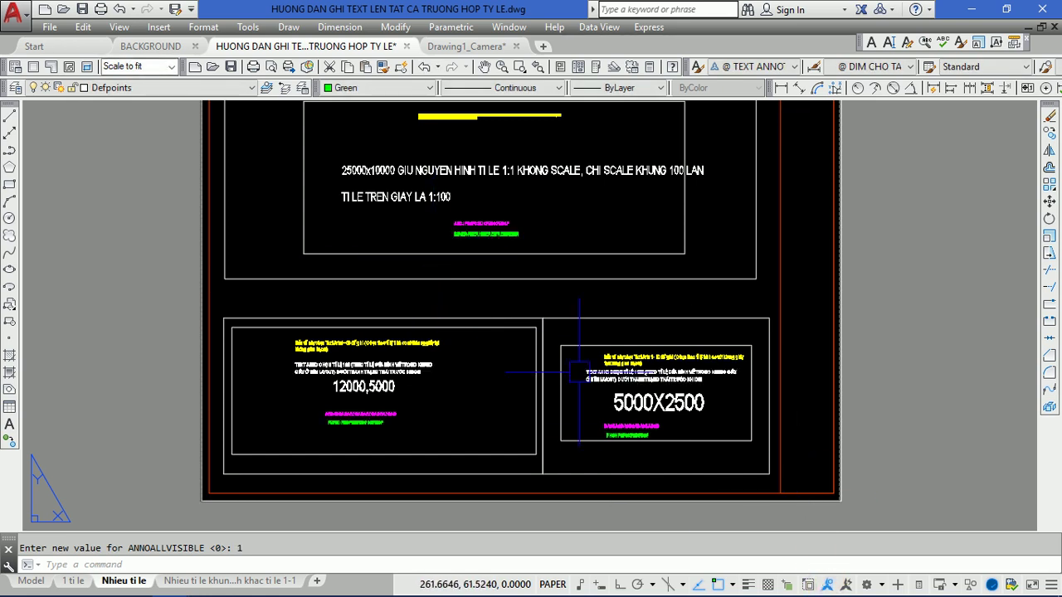
Zoom and pan the Nhieu ti le viewports to inspect the green annotative text.
scroll(455, 253, "up", 2)
scroll(452, 245, "up", 2)
middle_click_drag(465, 249, 486, 166)
scroll(509, 142, "up", 4)
scroll(529, 142, "down", 4)
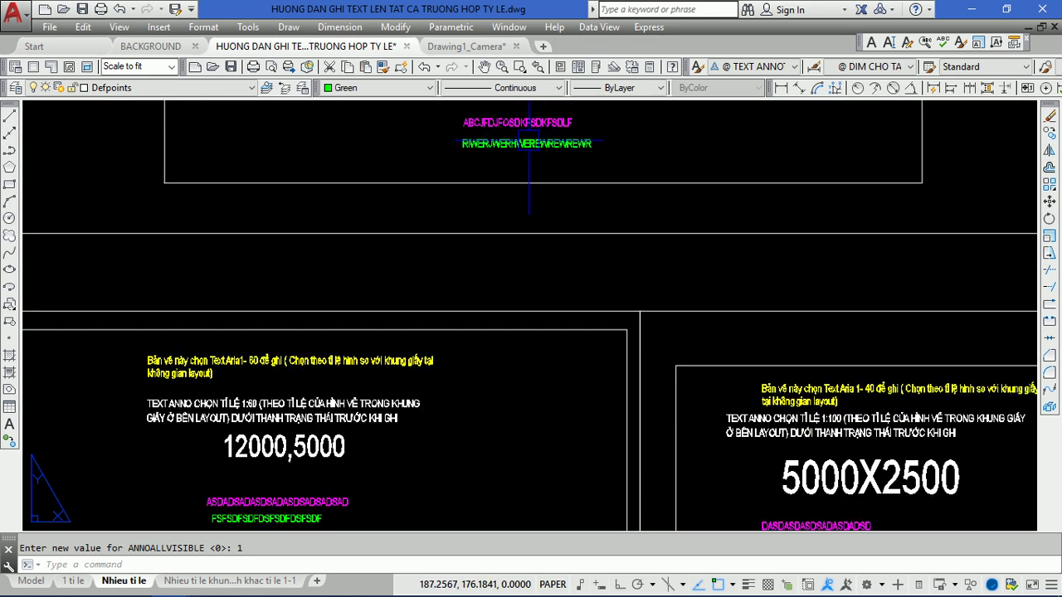
scroll(348, 357, "down", 2)
scroll(291, 439, "up", 2)
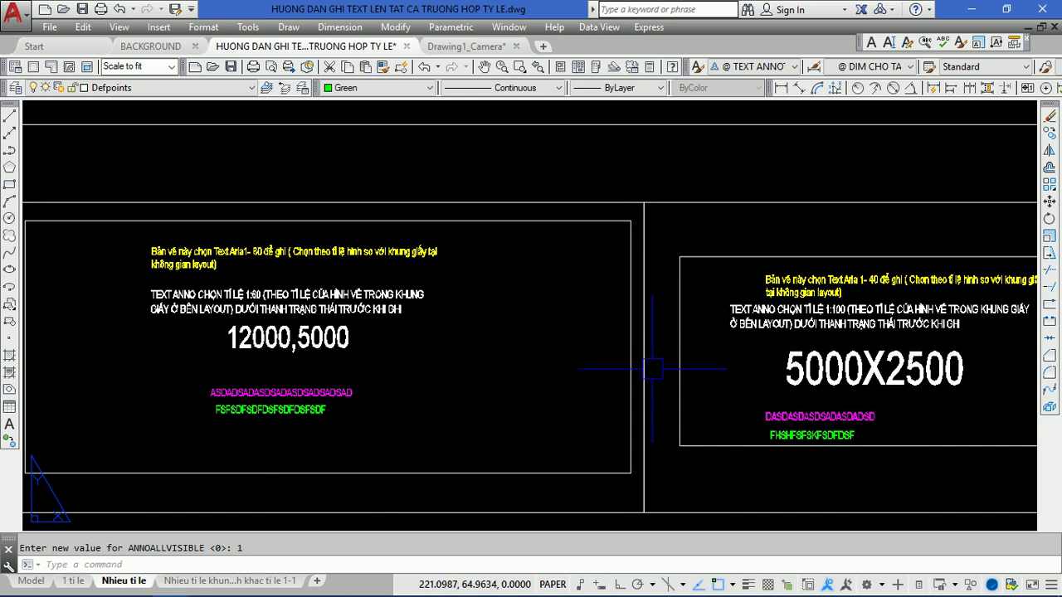
middle_click_drag(687, 268, 680, 357)
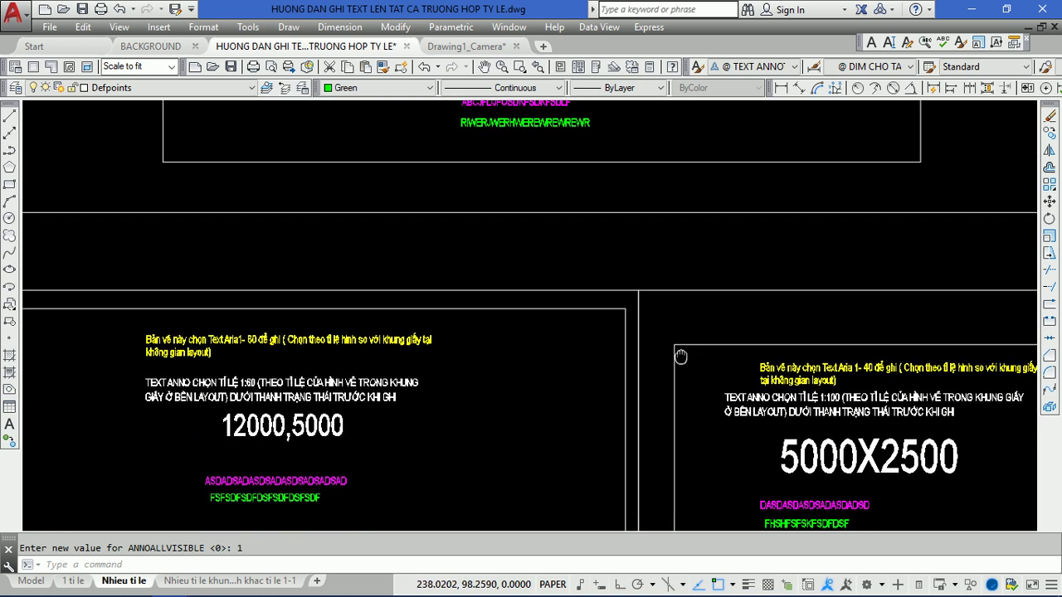
scroll(346, 304, "down", 6)
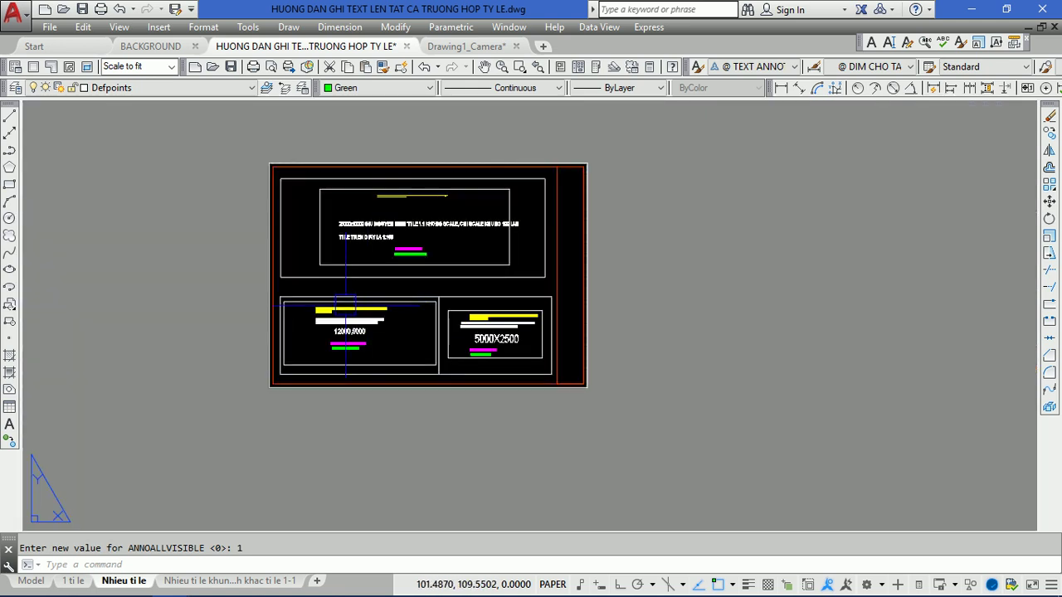
mouse_move(230, 581)
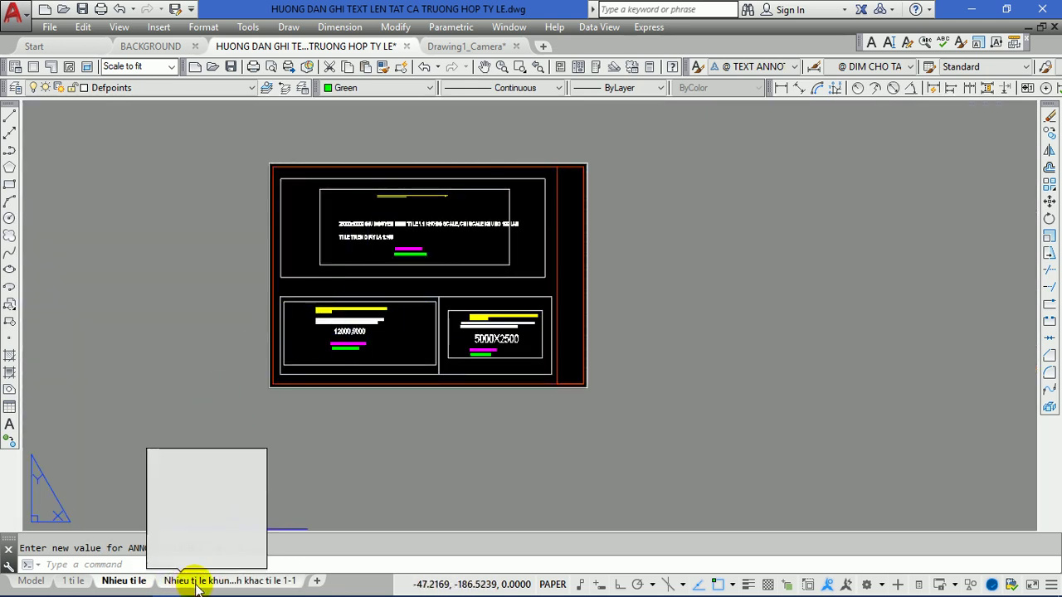
Show the 'Nhieu ti le khung và hình khac ti le 1-1' layout, then zoom around the model-space drawing.
left_click(239, 585)
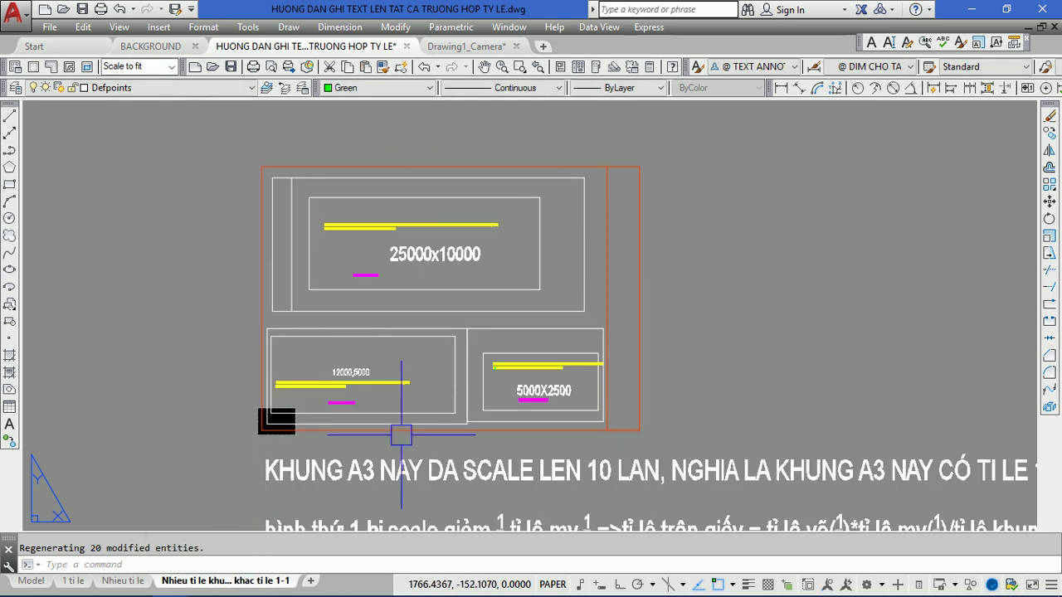
left_click(33, 586)
scroll(415, 315, "down", 3)
scroll(401, 342, "up", 3)
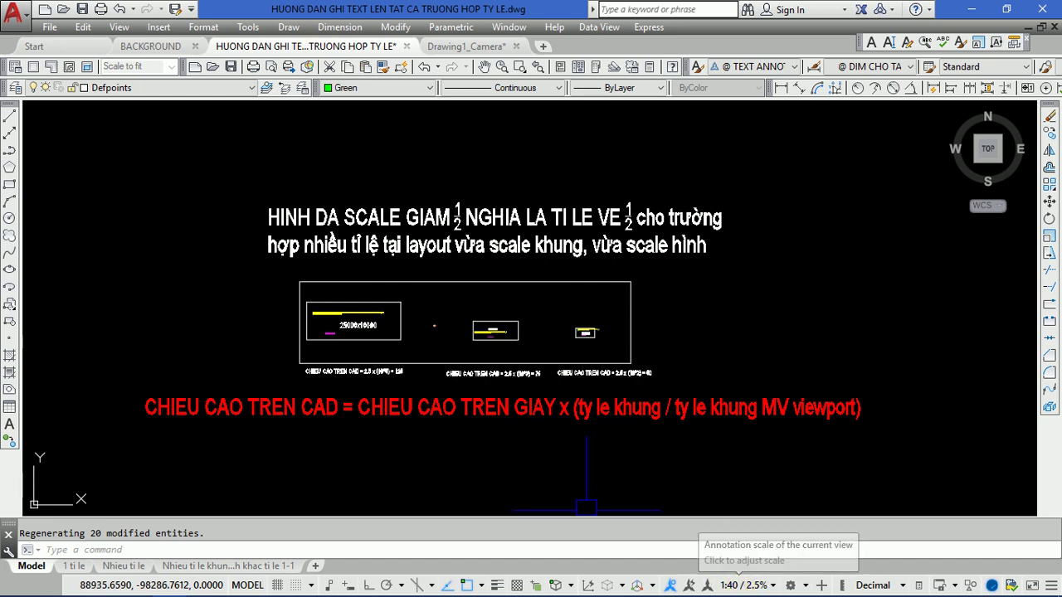
scroll(366, 326, "up", 5)
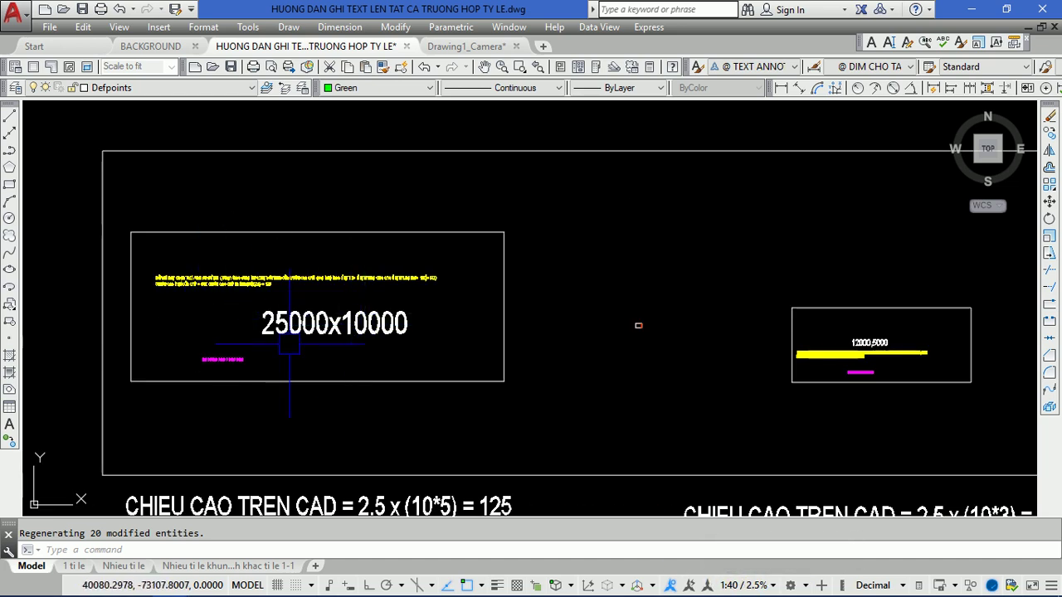
Return to the layout and bring the 12000,5000 and 5000X2500 viewports into view.
left_click(229, 566)
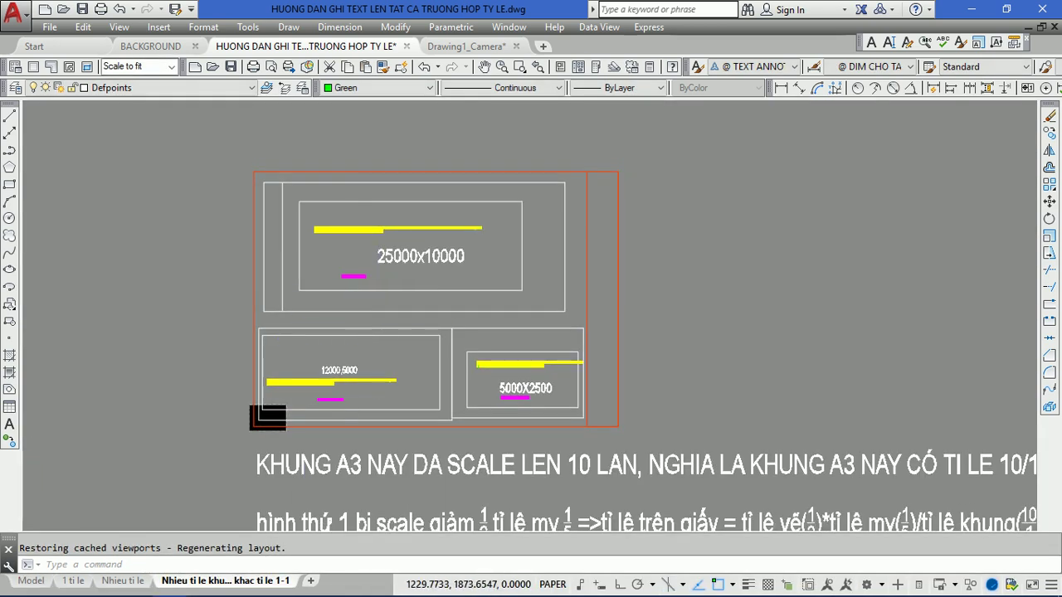
scroll(360, 268, "up", 5)
scroll(388, 229, "down", 5)
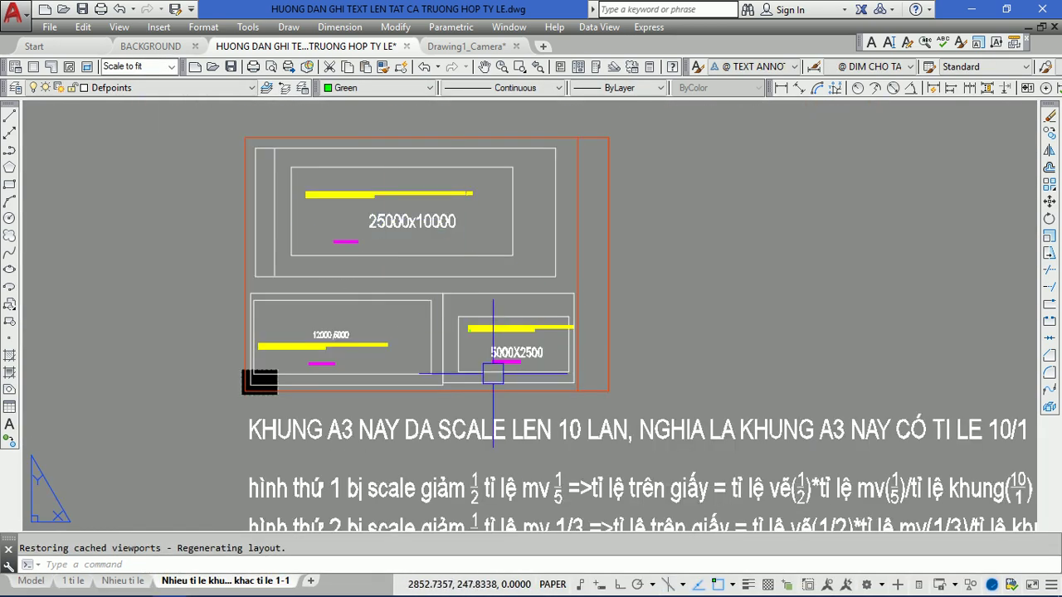
scroll(543, 358, "up", 3)
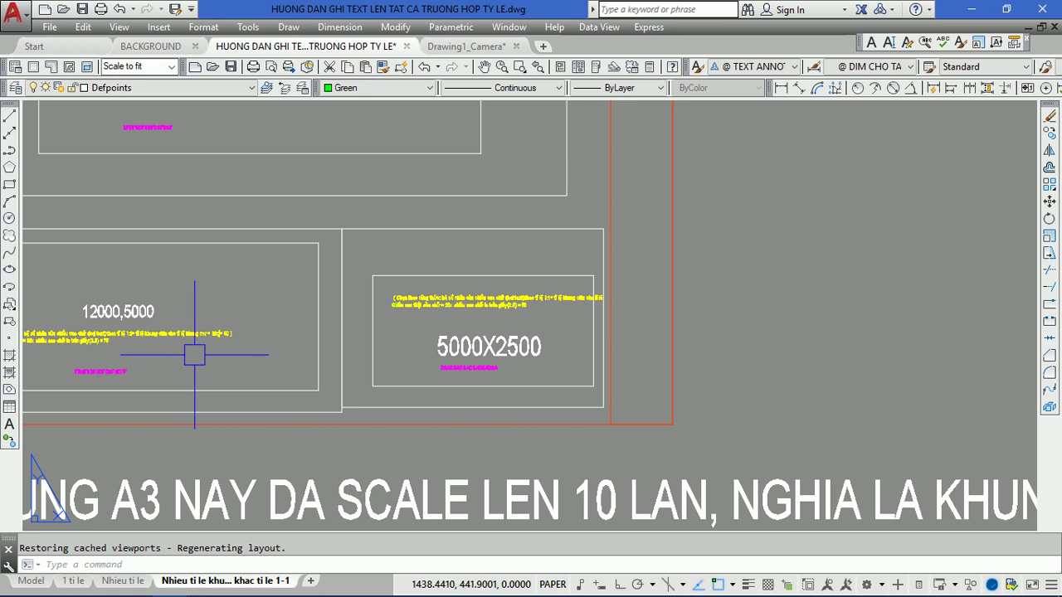
middle_click_drag(208, 356, 439, 291)
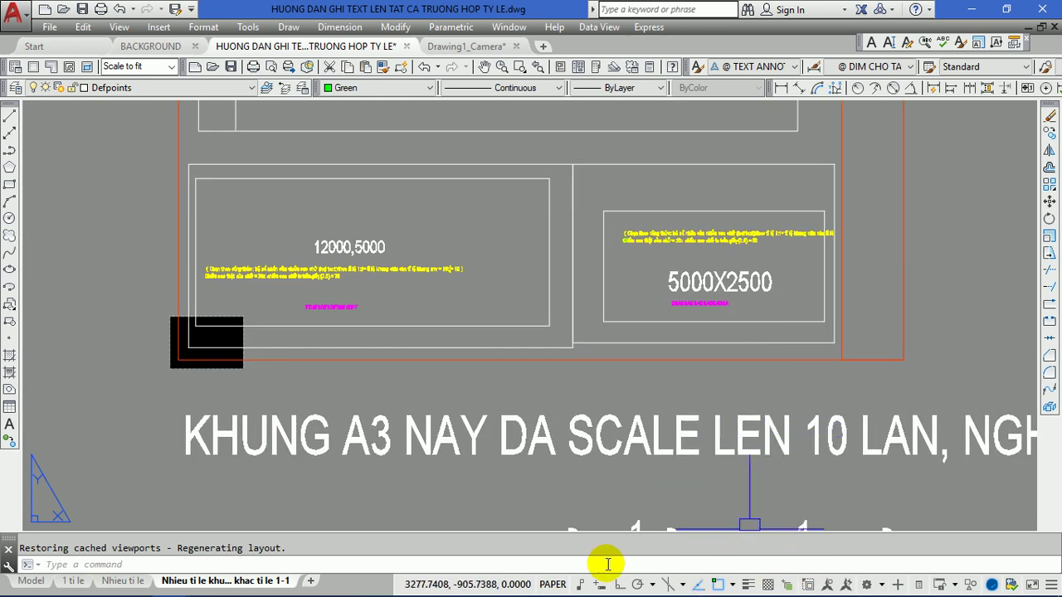
Back in model space, pan to the HINH DA SCALE GIAM frames and red text-height formula.
left_click(31, 580)
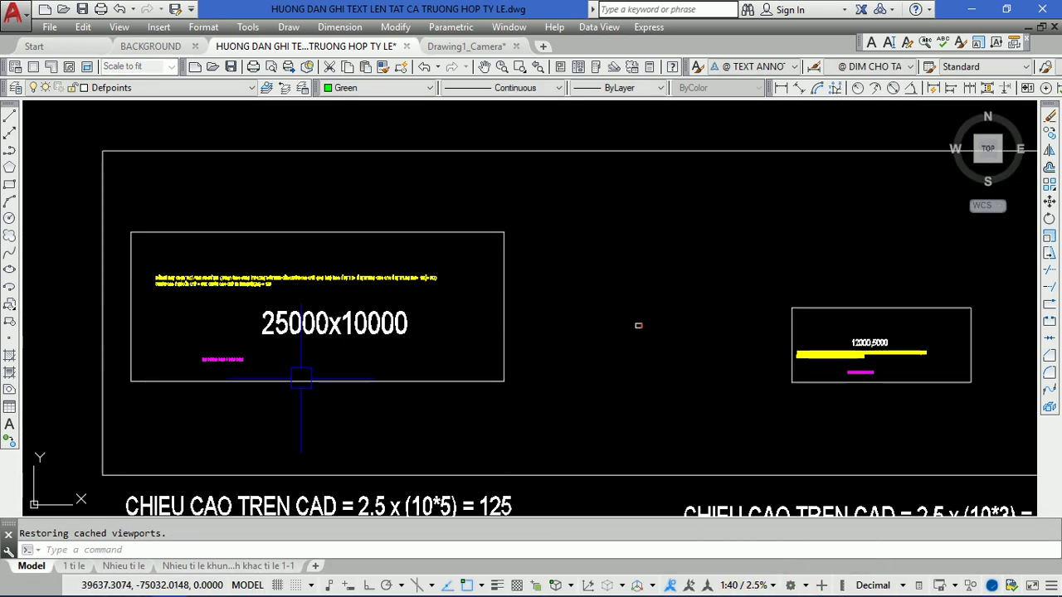
scroll(541, 203, "down", 5)
middle_click_drag(540, 204, 384, 304)
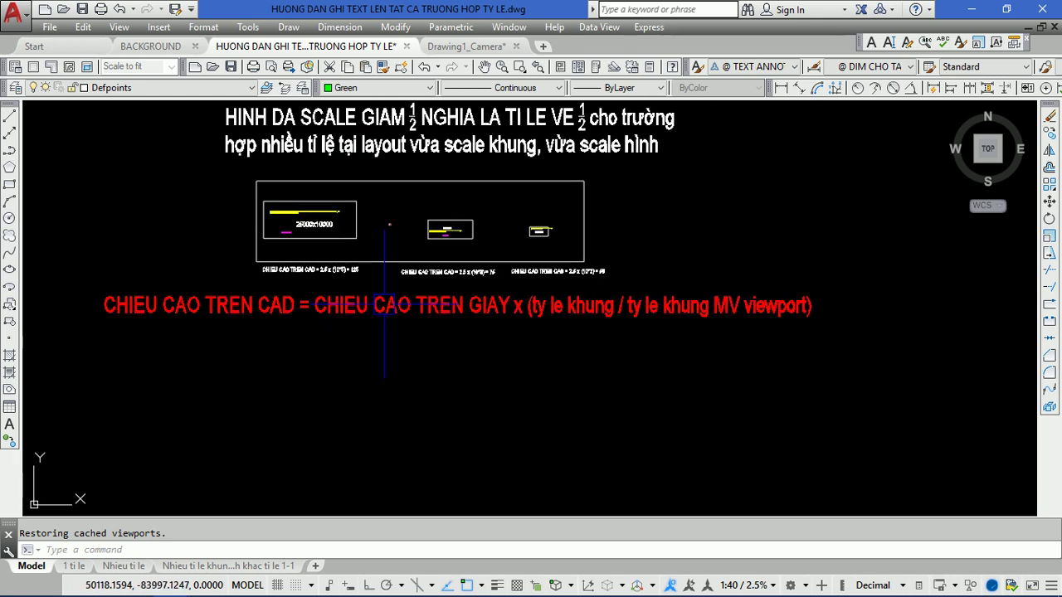
scroll(361, 307, "down", 3)
scroll(365, 315, "down", 2)
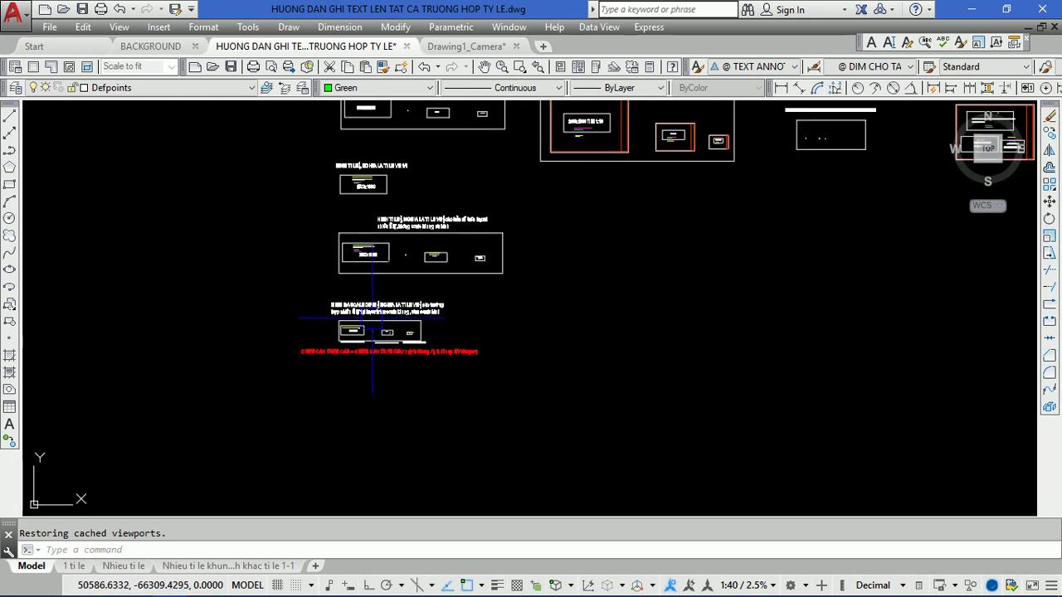
scroll(378, 320, "up", 2)
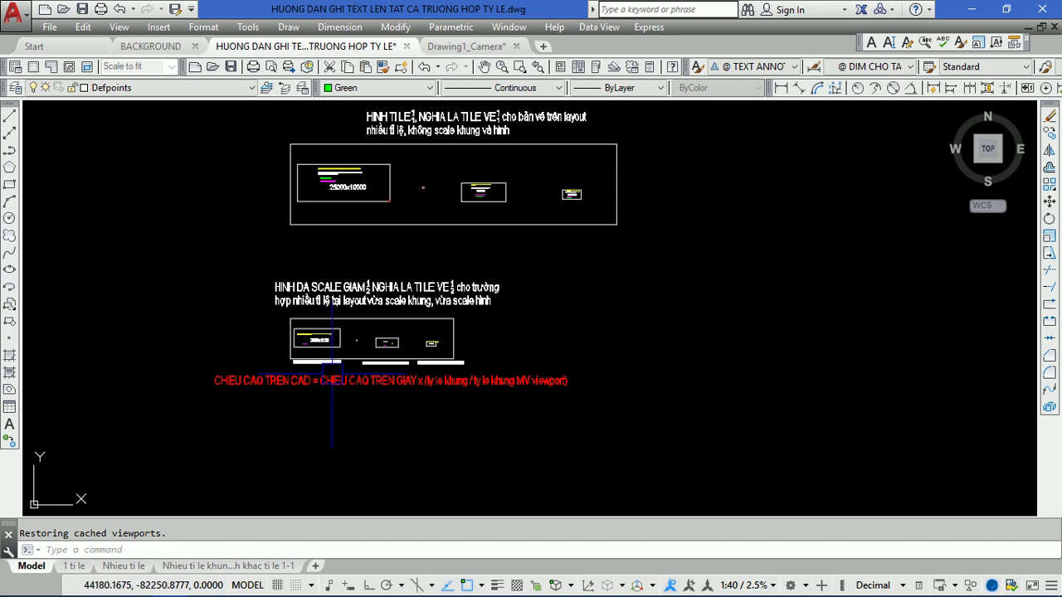
scroll(362, 375, "up", 3)
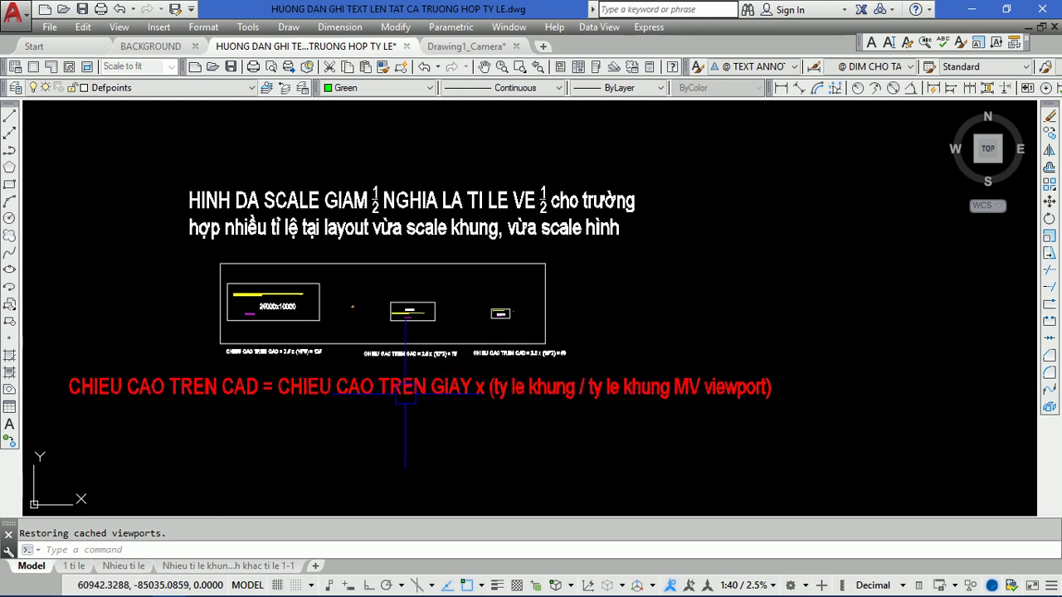
scroll(352, 402, "down", 3)
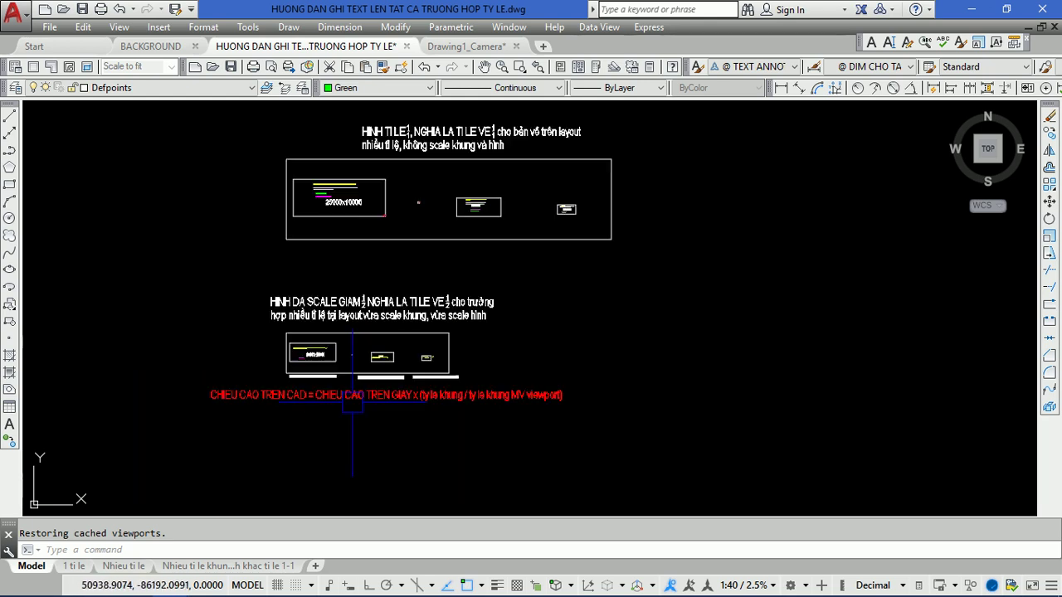
scroll(496, 186, "down", 2)
scroll(324, 210, "up", 2)
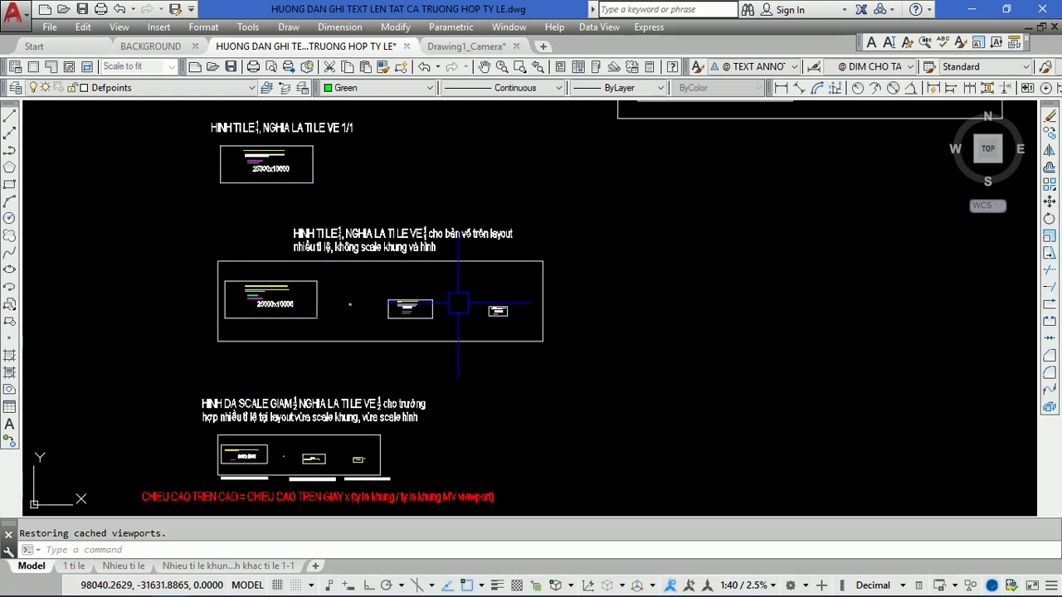
middle_click_drag(331, 497, 341, 399)
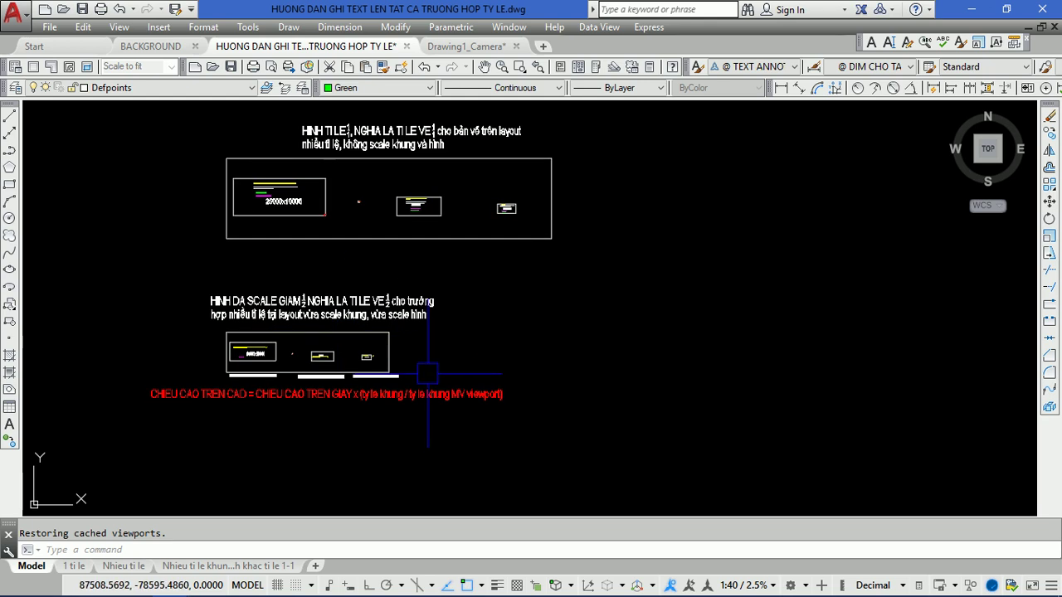
scroll(426, 357, "up", 3)
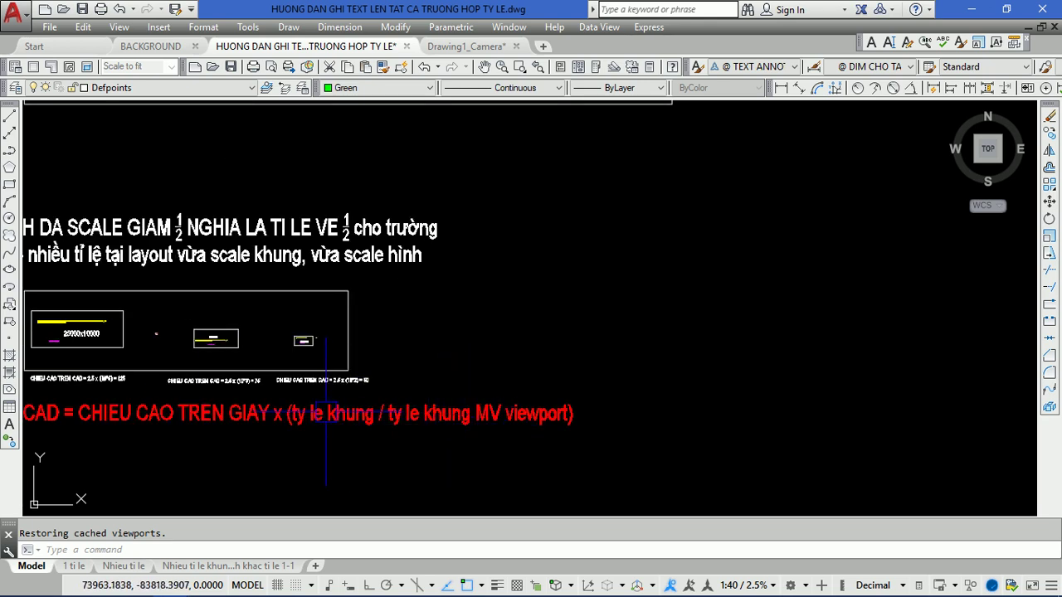
scroll(325, 411, "up", 2)
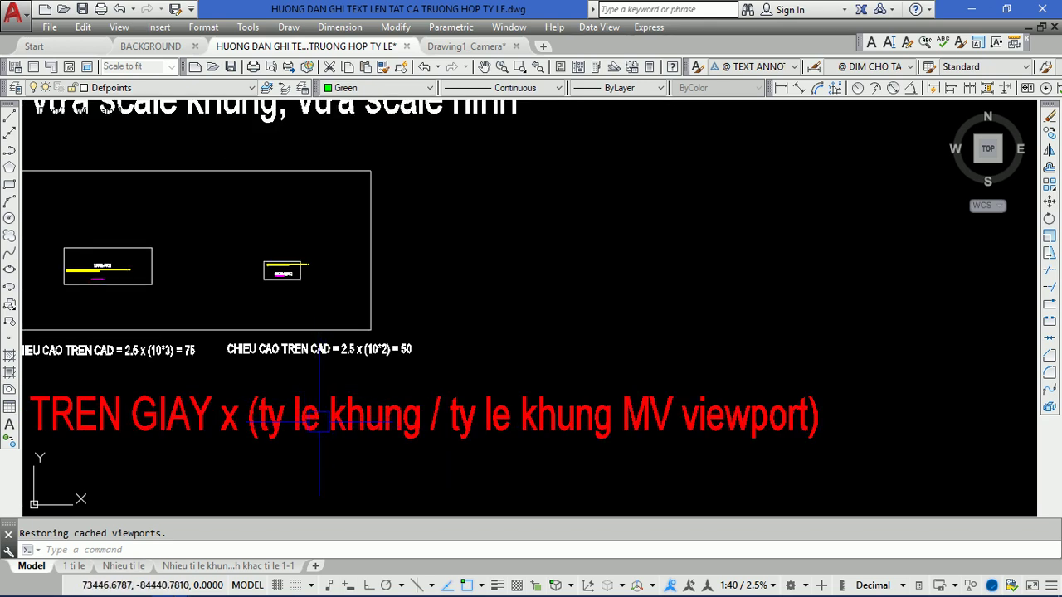
scroll(605, 344, "down", 1)
scroll(645, 368, "down", 1)
scroll(538, 363, "down", 1)
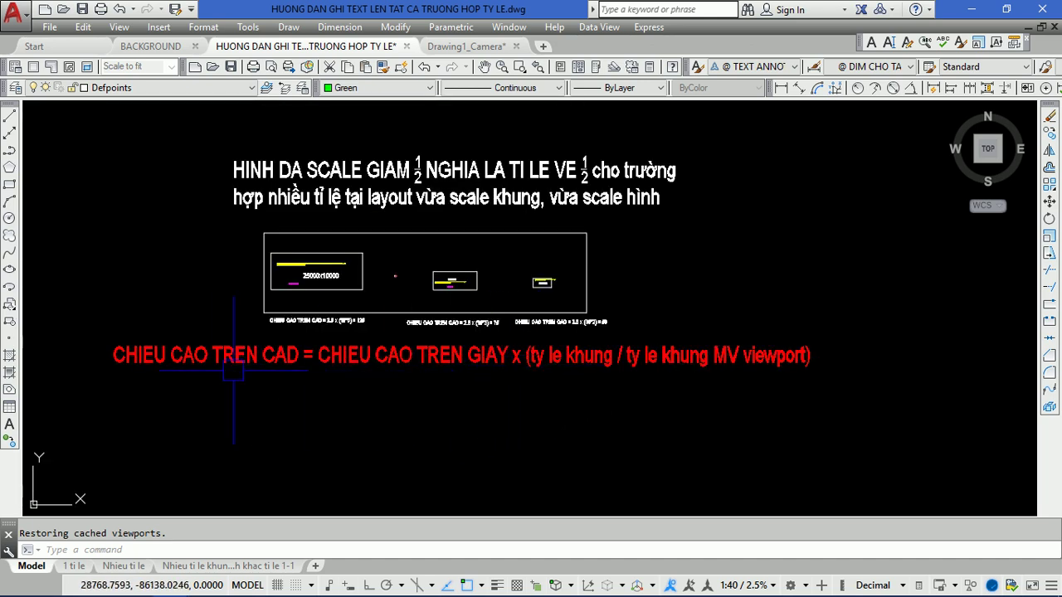
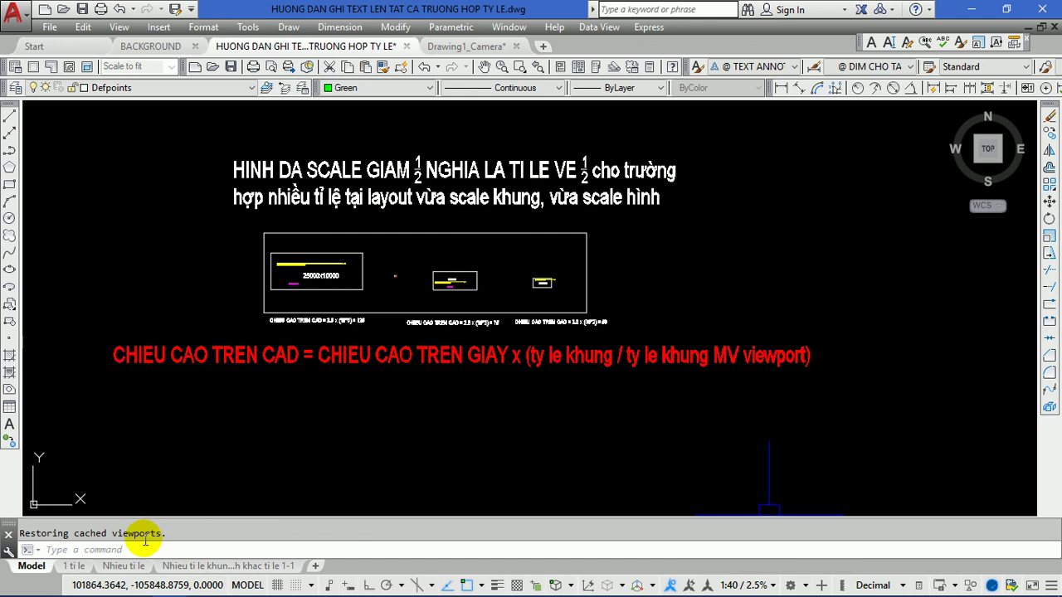
On the multi-scale layout, read the three viewport scales: 1:5, 0.3333 and 1:2.
left_click(242, 565)
scroll(474, 221, "down", 3)
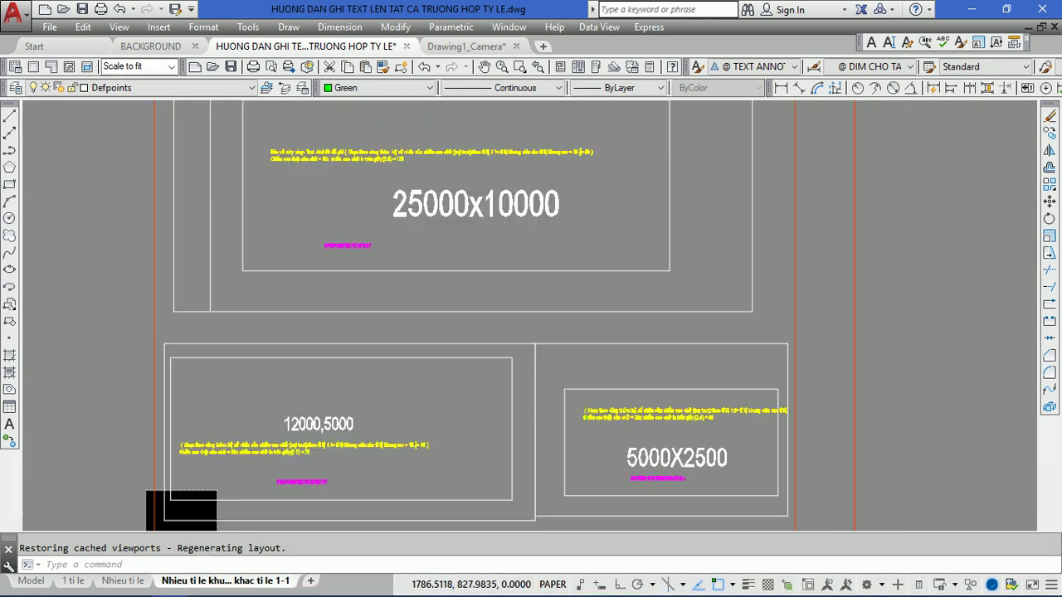
middle_click_drag(701, 202, 611, 273)
left_click(669, 156)
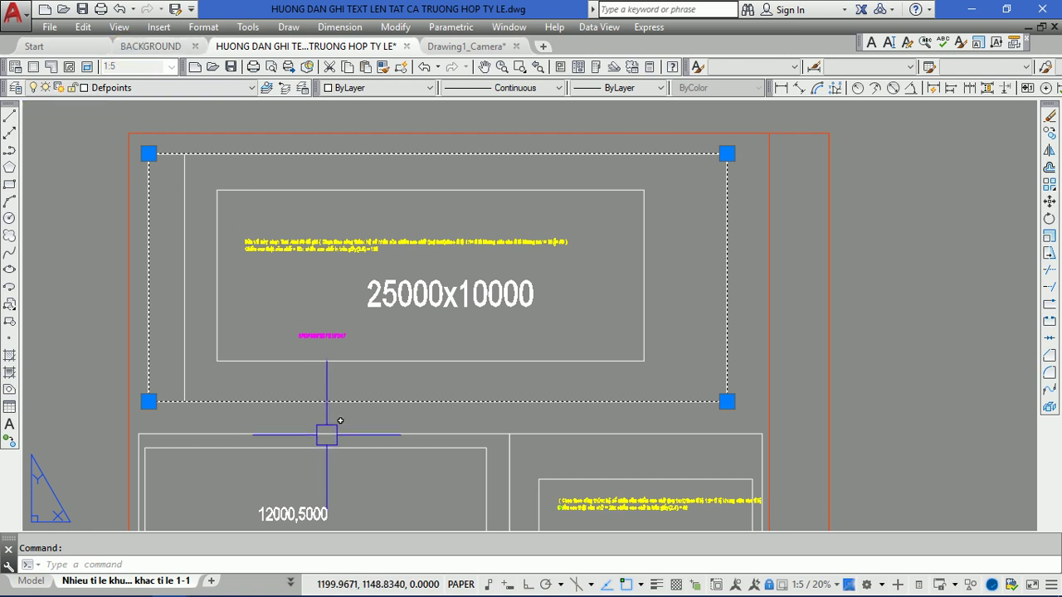
key("Escape")
left_click(431, 436)
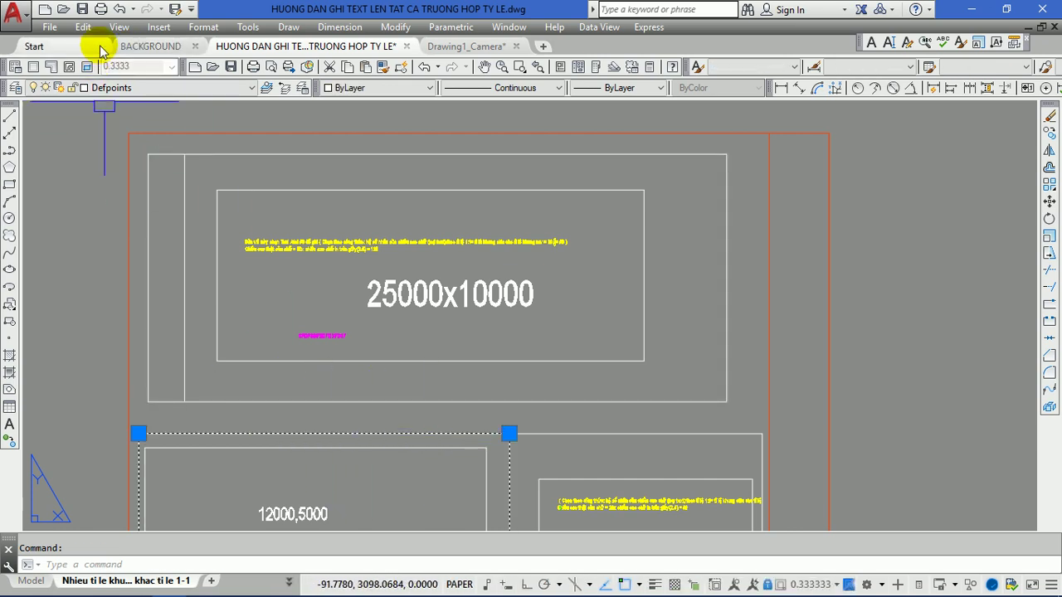
key("Escape")
left_click(581, 434)
scroll(589, 299, "down", 3)
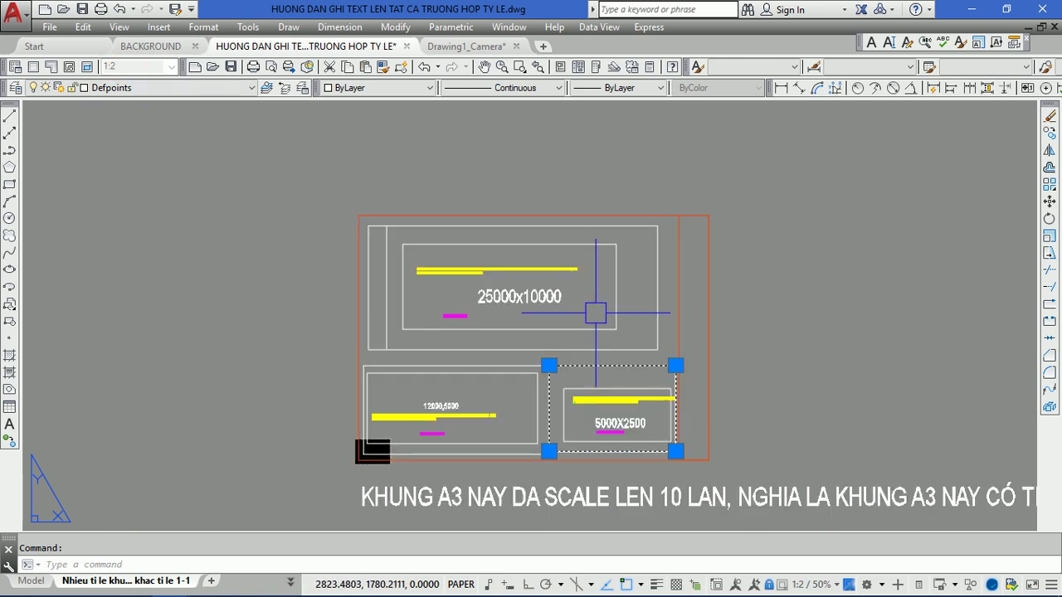
key("Escape")
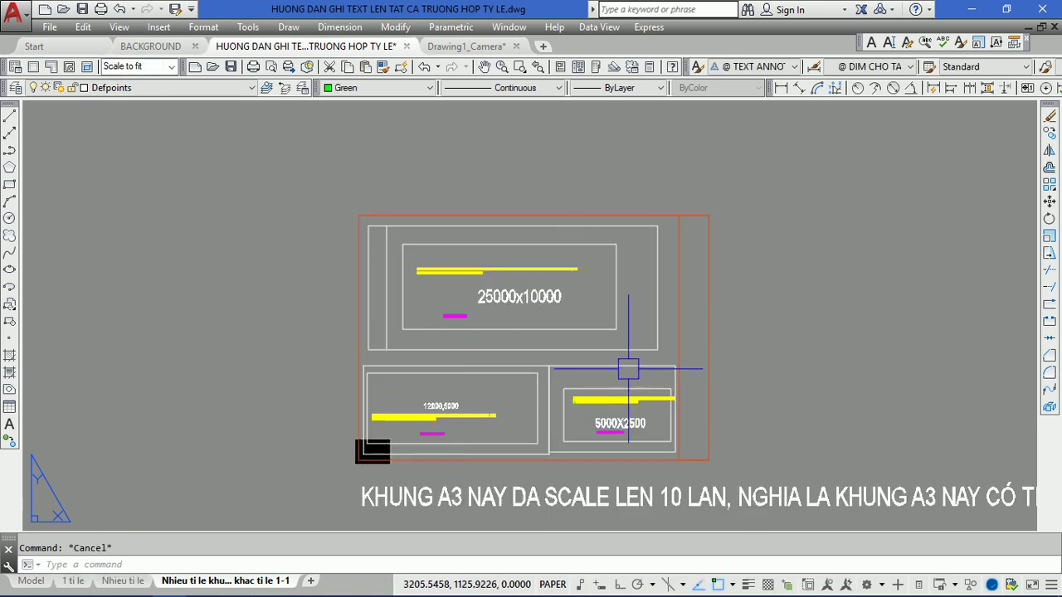
Back in model space, box the formula's bracketed ratio term with a rectangle.
left_click(29, 582)
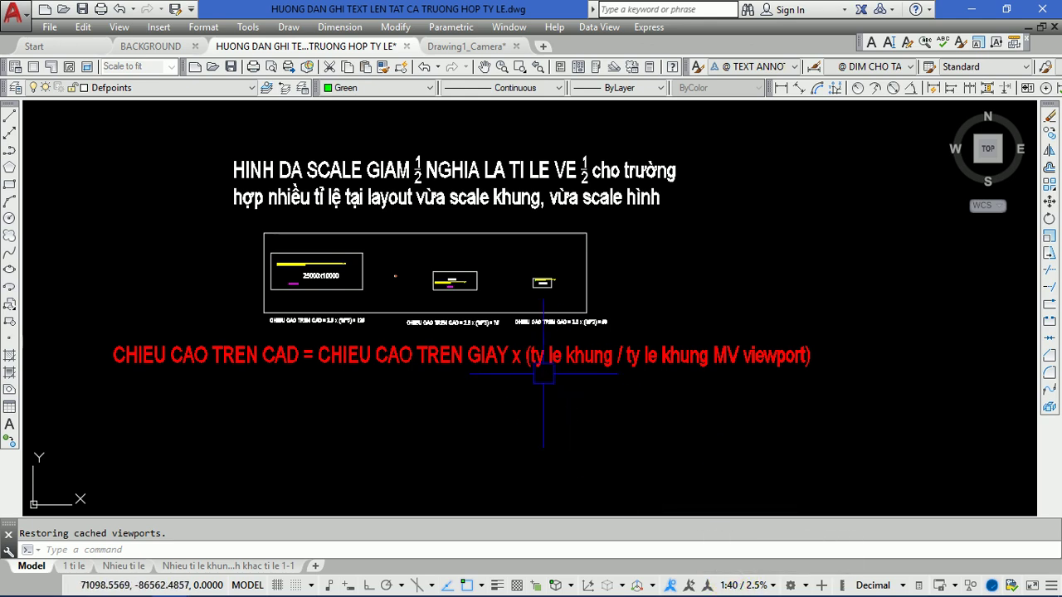
type("REC")
key("Return")
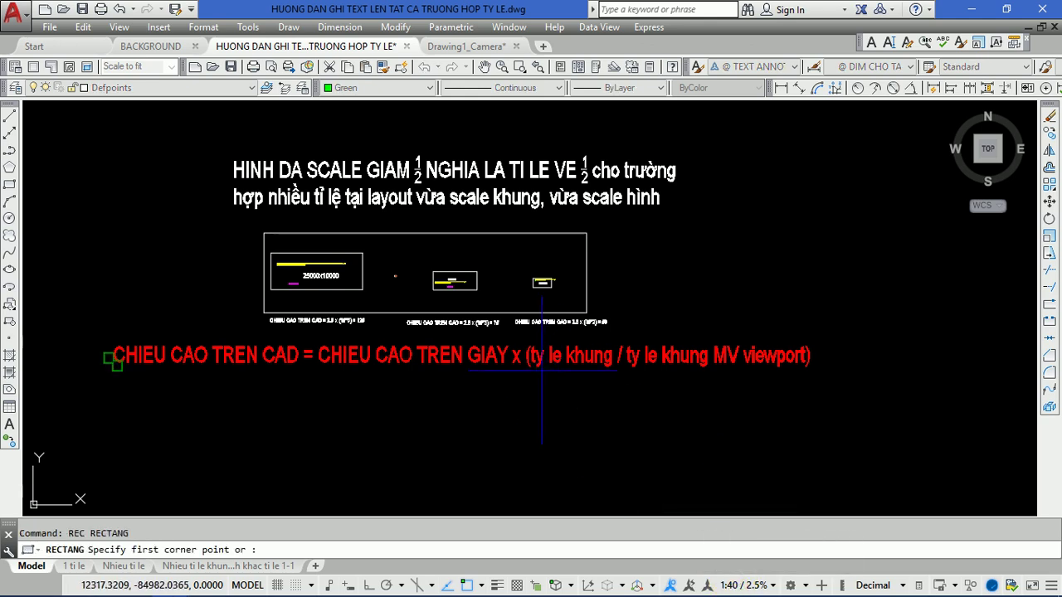
scroll(512, 332, "up", 6)
left_click(531, 355)
scroll(380, 374, "down", 4)
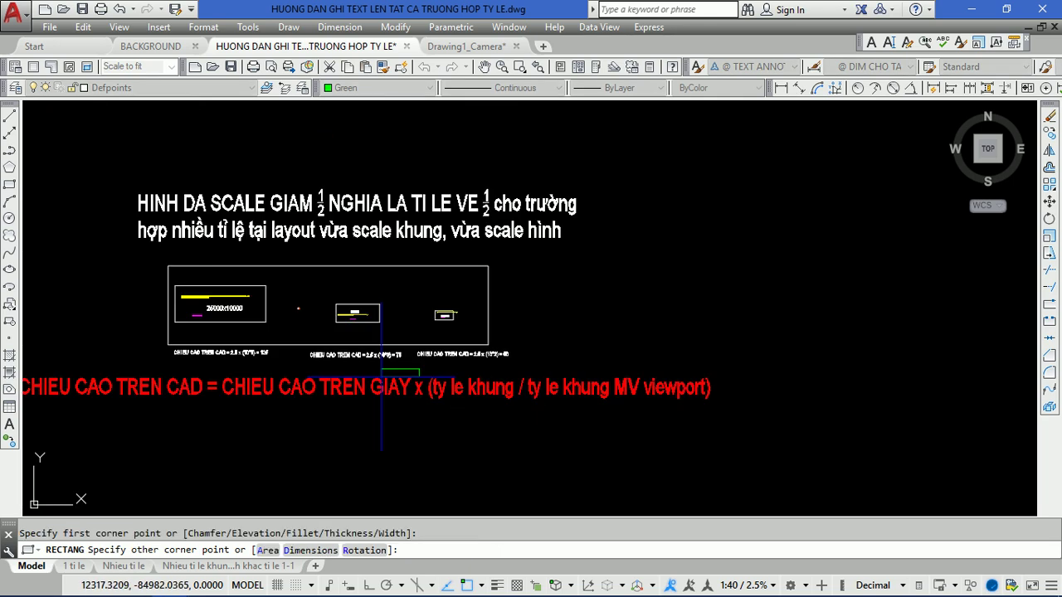
left_click(720, 423)
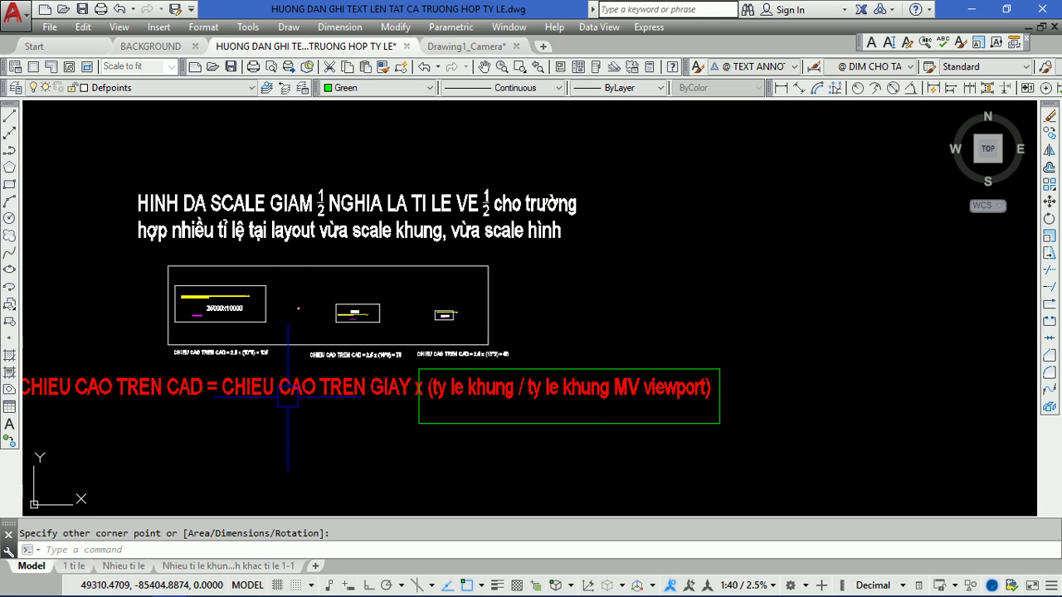
Pan up to the upper frame and enter ST for the text style command.
middle_click_drag(409, 238, 449, 496)
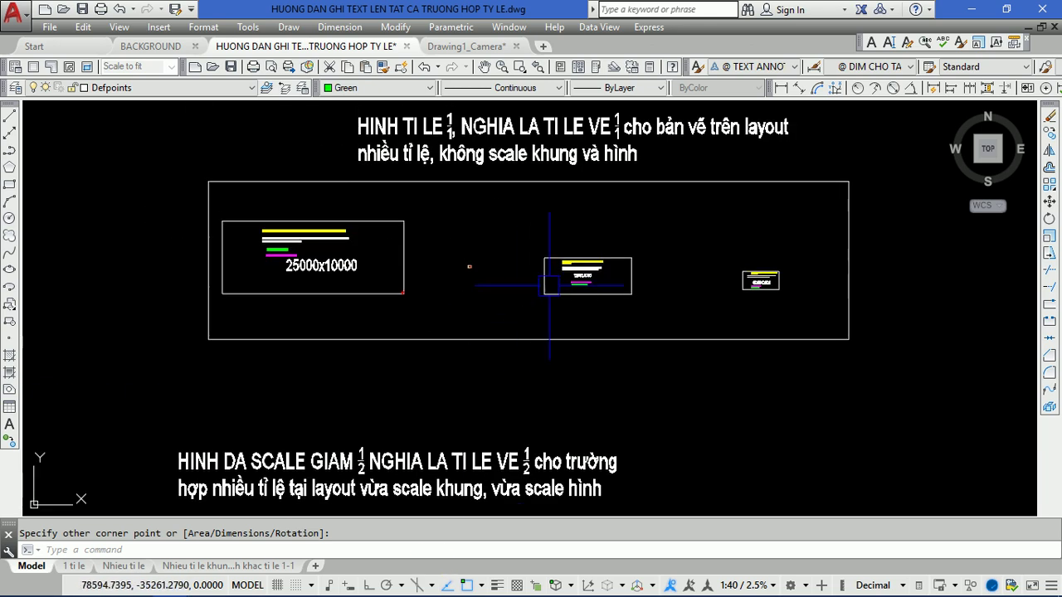
scroll(274, 224, "up", 6)
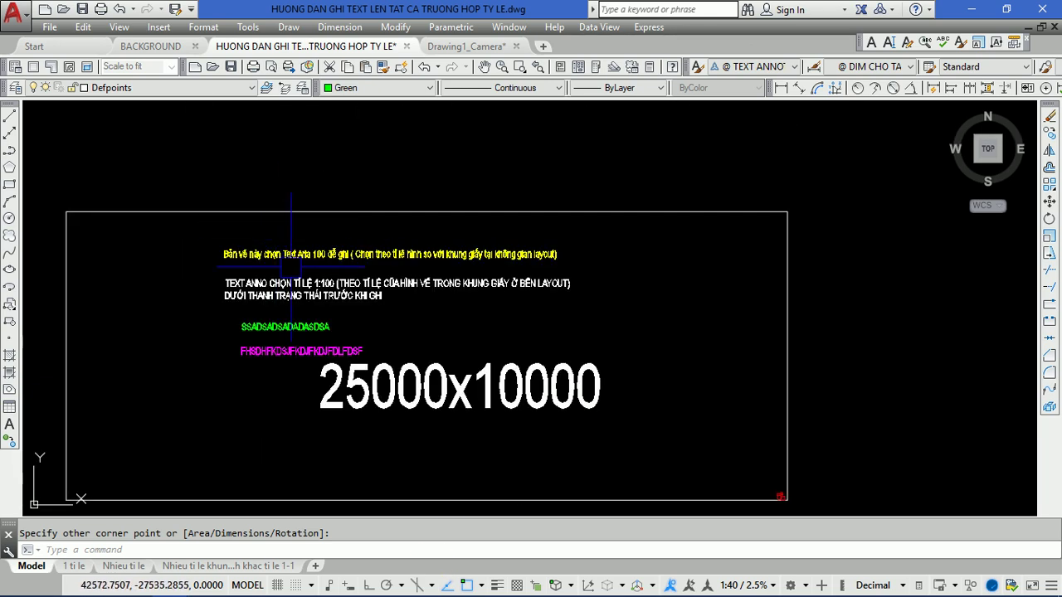
type("ST")
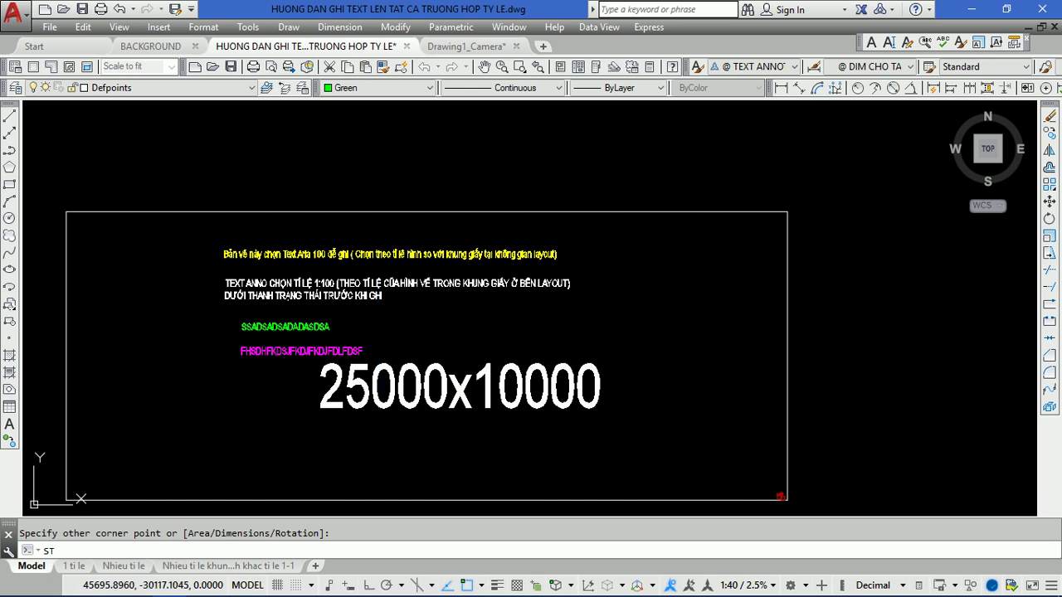
key("Return")
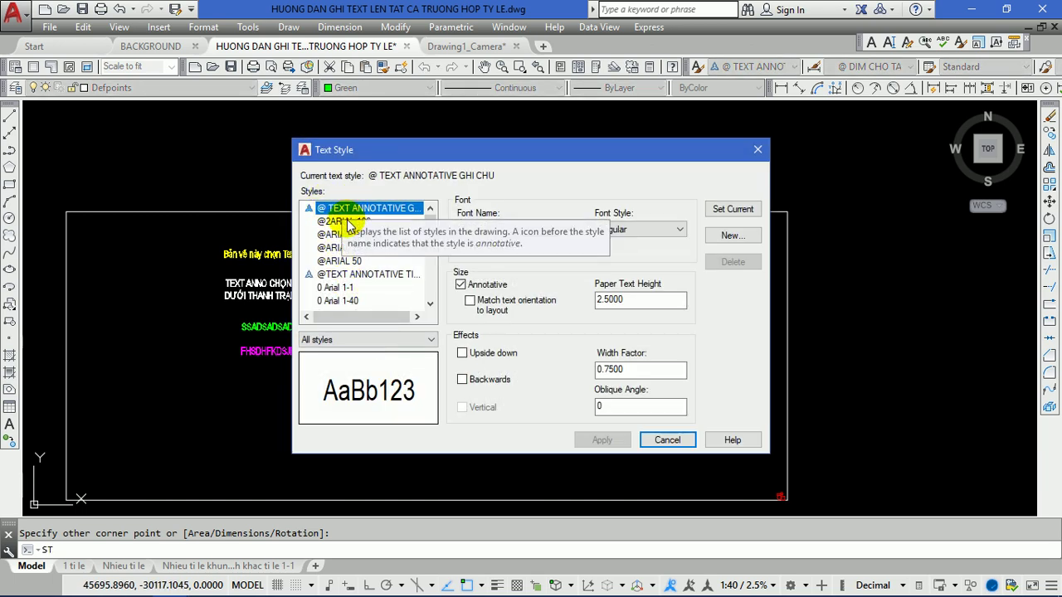
left_click(348, 222)
left_click_drag(632, 298, 597, 299)
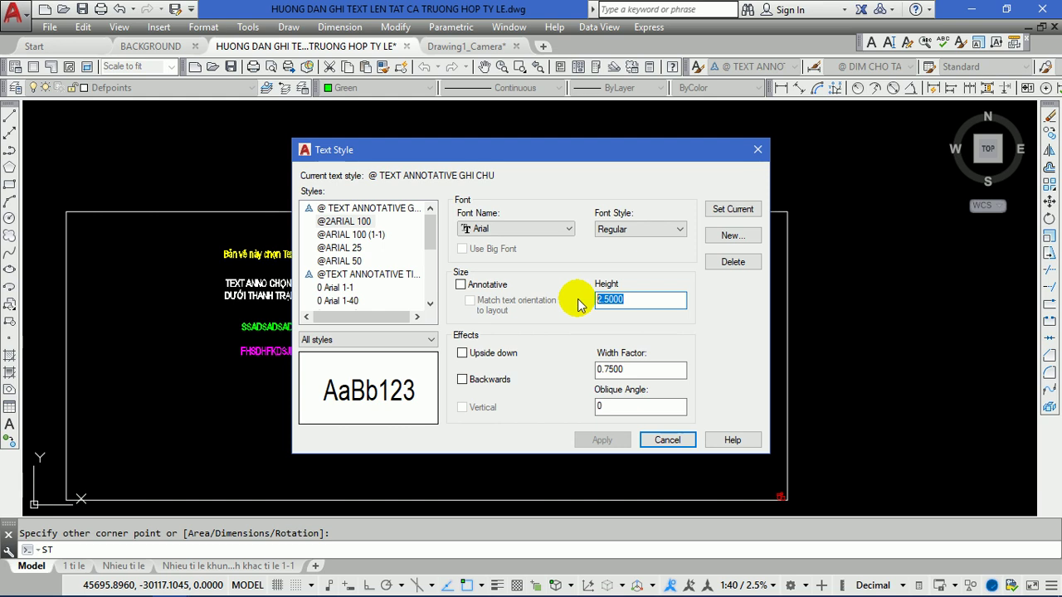
left_click(642, 302)
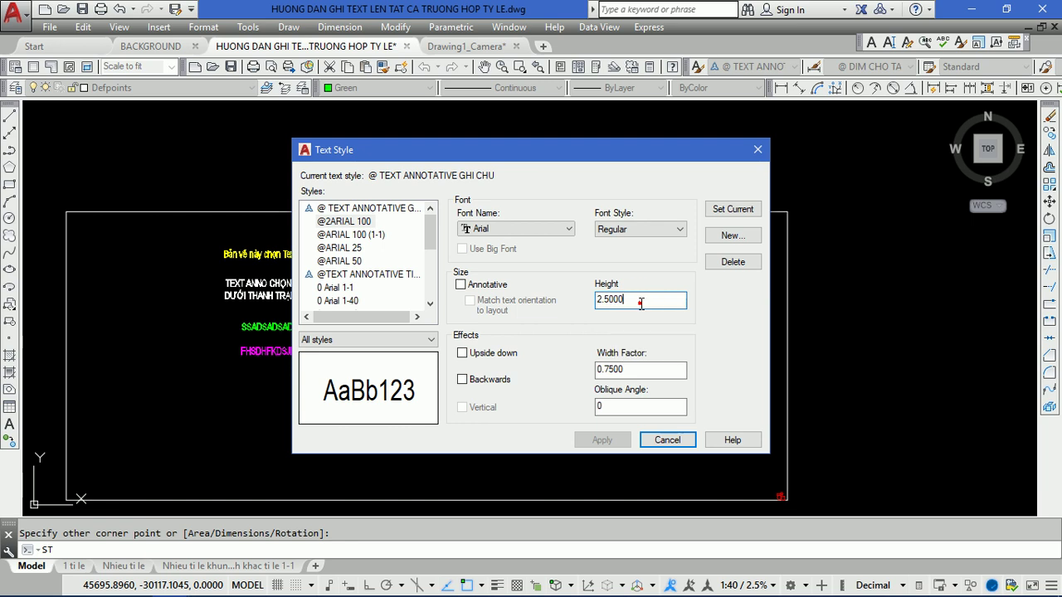
double_click(631, 302)
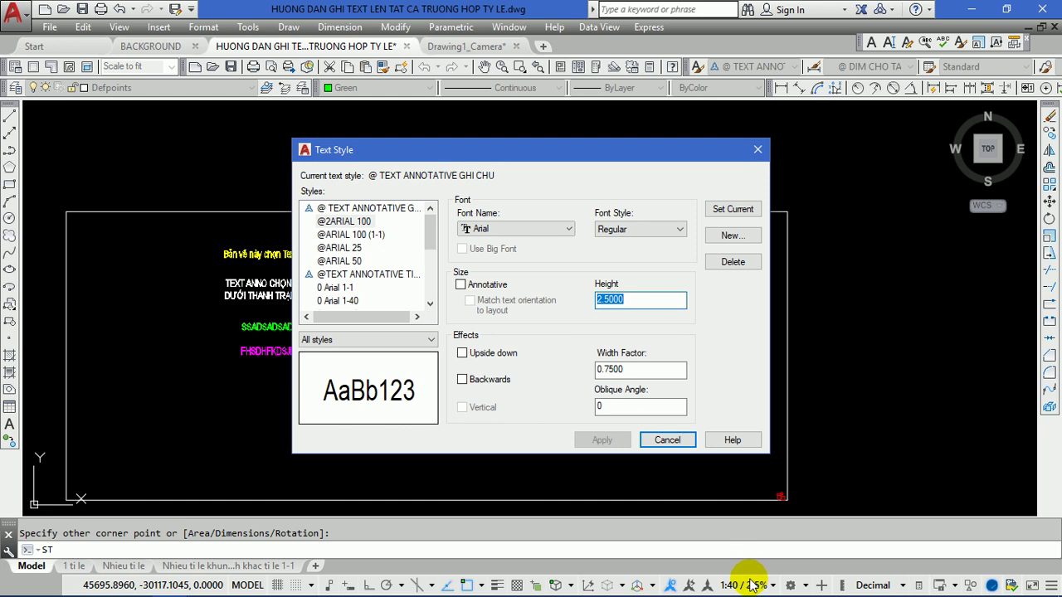
left_click(631, 299)
double_click(636, 298)
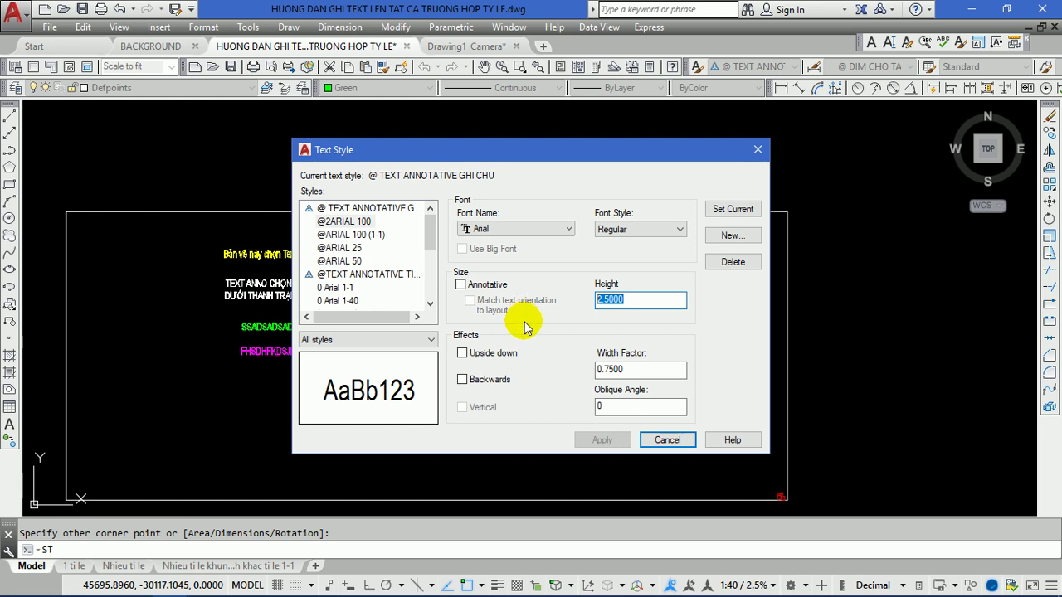
left_click(639, 302)
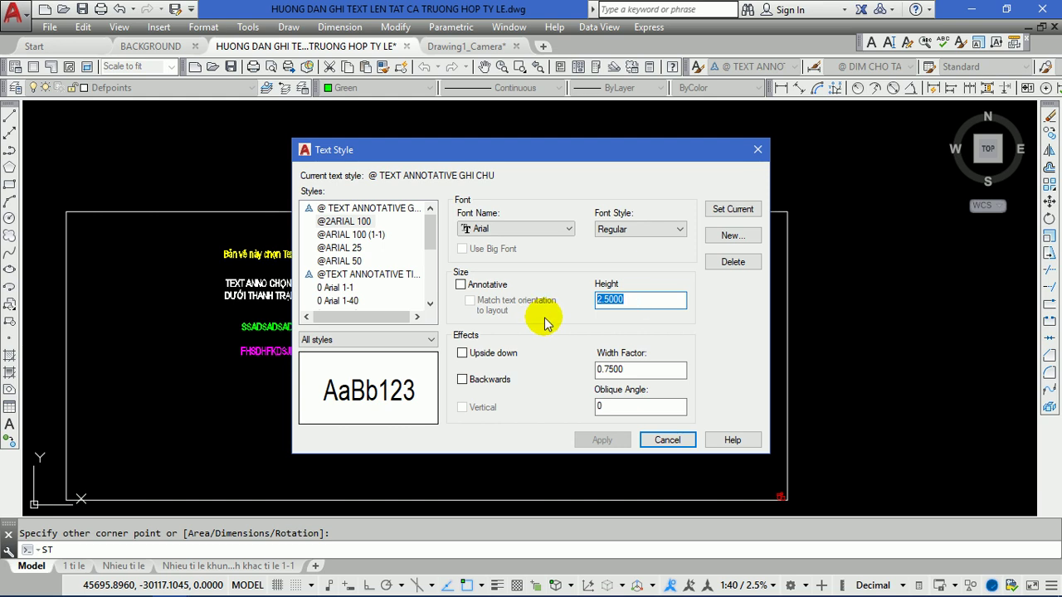
left_click(650, 303)
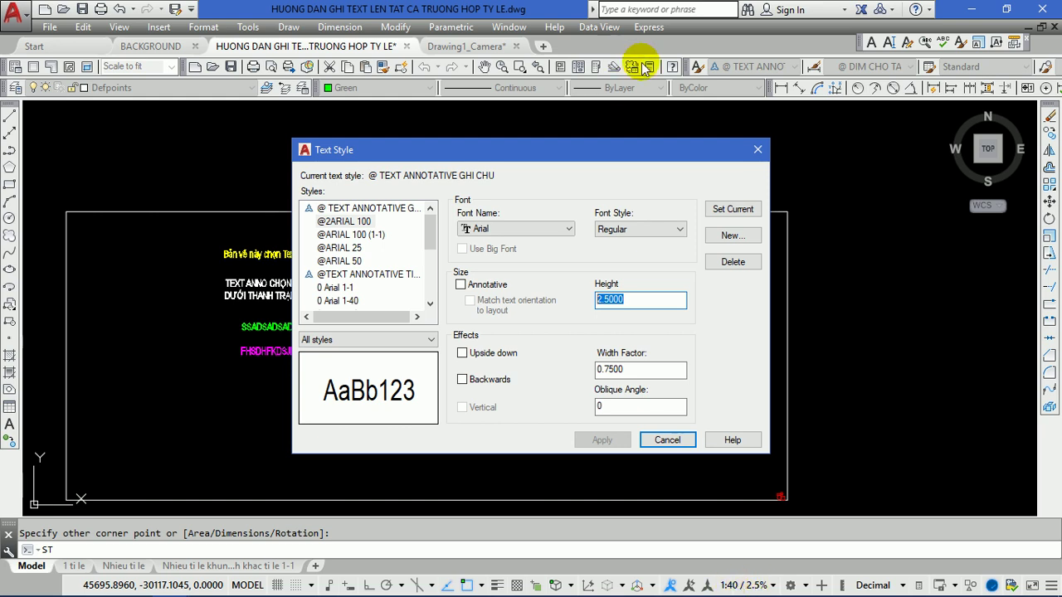
left_click(758, 149)
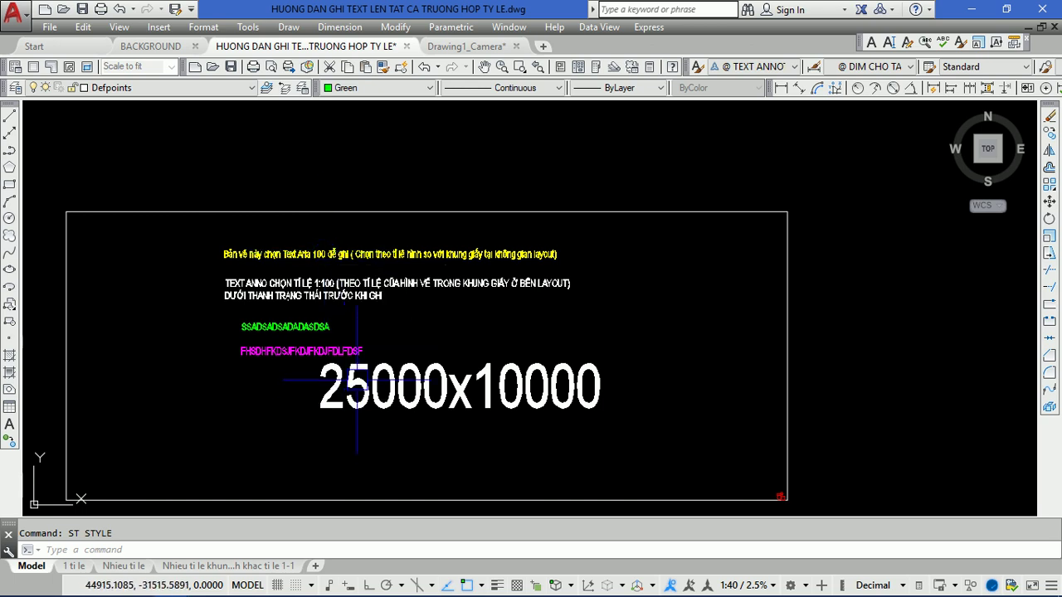
scroll(416, 296, "down", 3)
scroll(452, 288, "down", 3)
scroll(449, 309, "down", 3)
scroll(458, 408, "down", 2)
scroll(458, 409, "up", 3)
scroll(456, 432, "up", 2)
middle_click_drag(1029, 477, 791, 331)
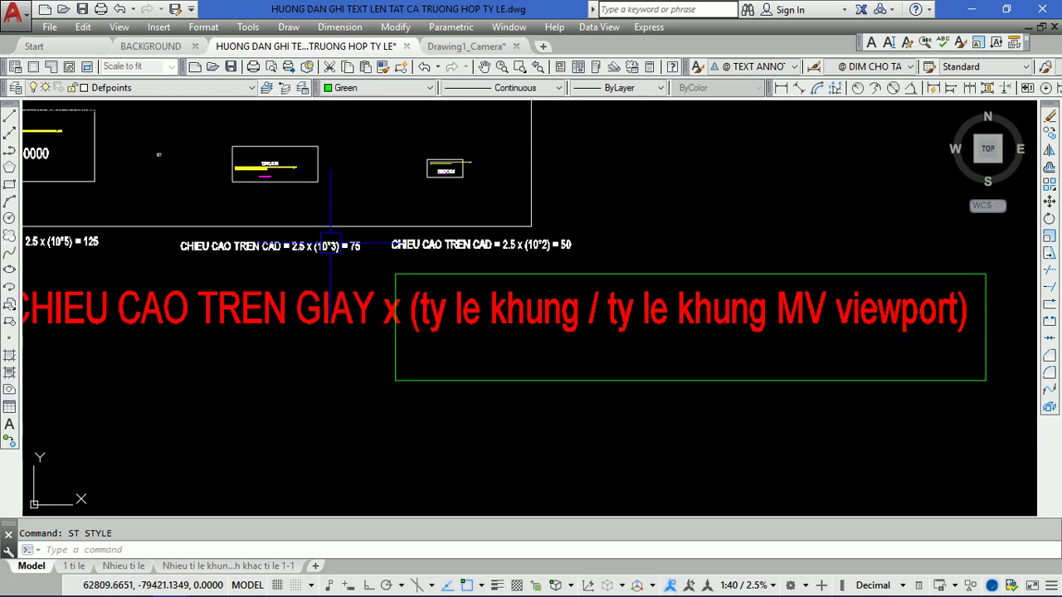
scroll(561, 329, "down", 3)
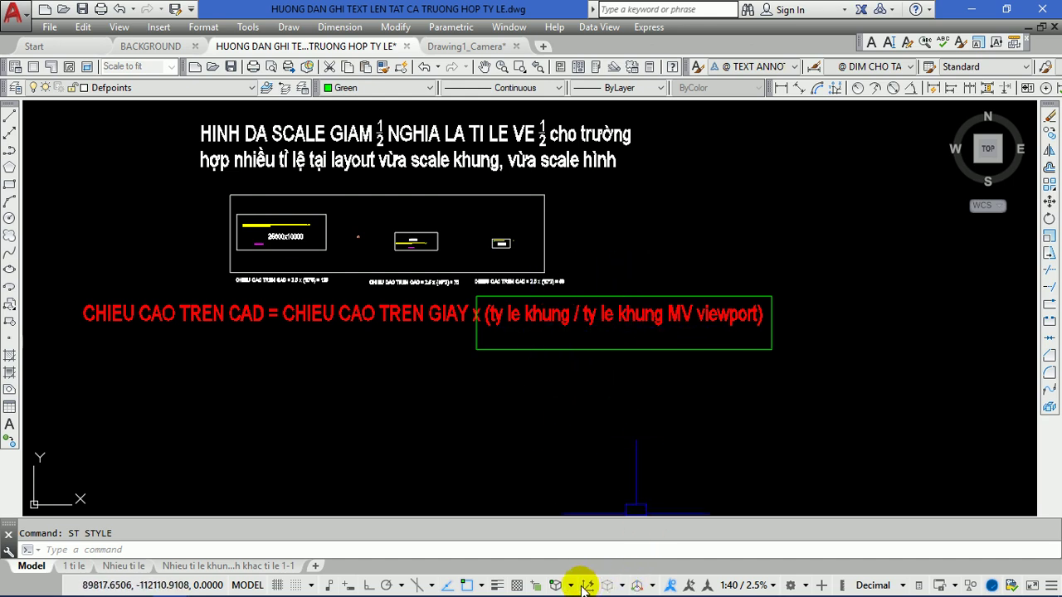
Set the annotation scale to 1:50.
left_click(749, 586)
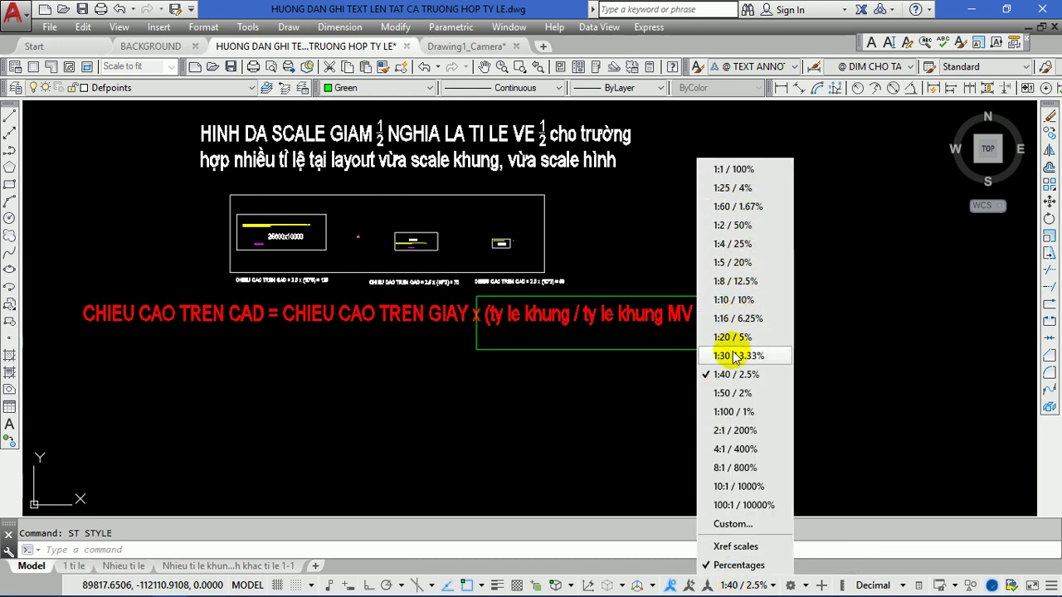
left_click(751, 392)
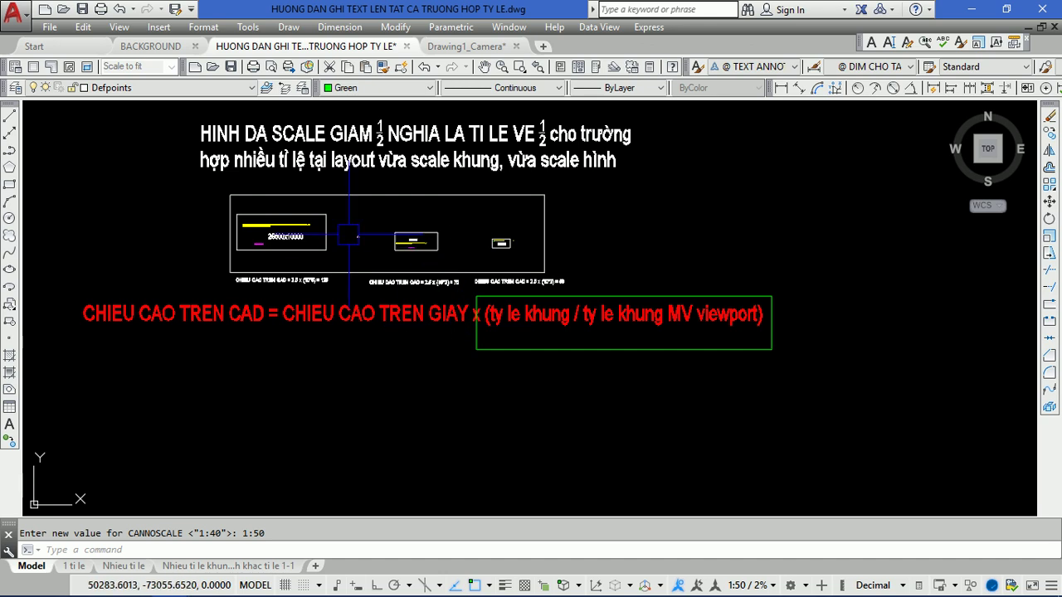
scroll(249, 240, "up", 5)
scroll(365, 302, "up", 3)
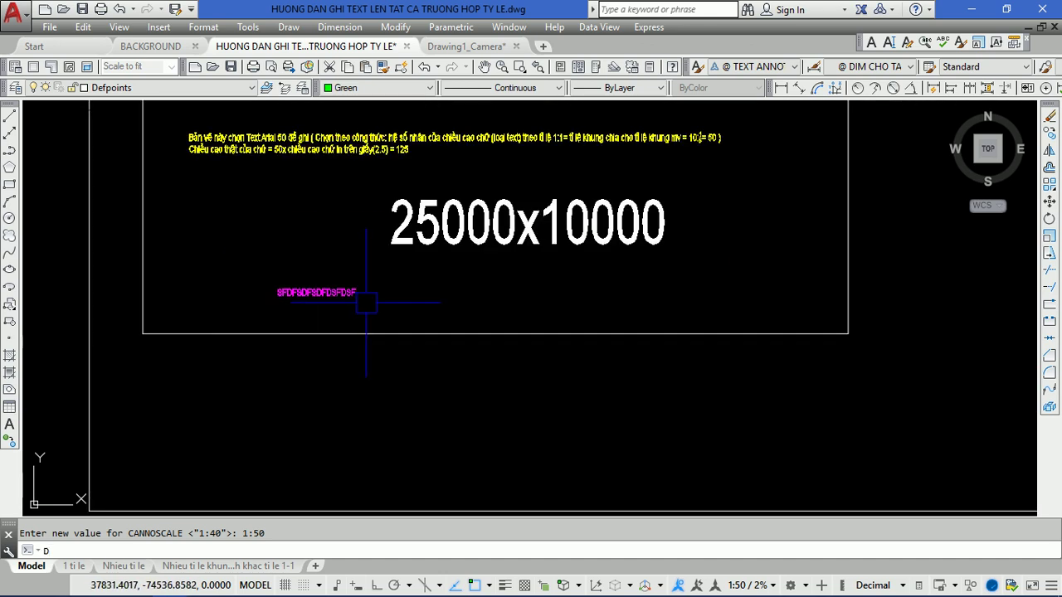
Place single-line text FSDFDSFDSFDFDSFDS below the magenta note at default rotation.
type("T")
key("Return")
scroll(332, 308, "up", 5)
scroll(285, 315, "up", 3)
scroll(279, 318, "down", 3)
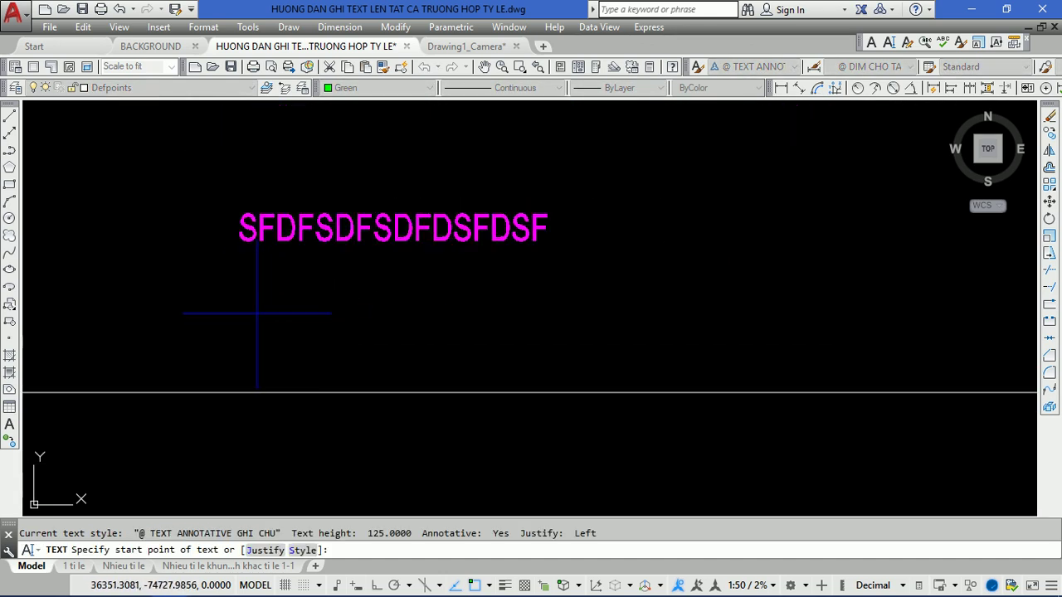
left_click(250, 296)
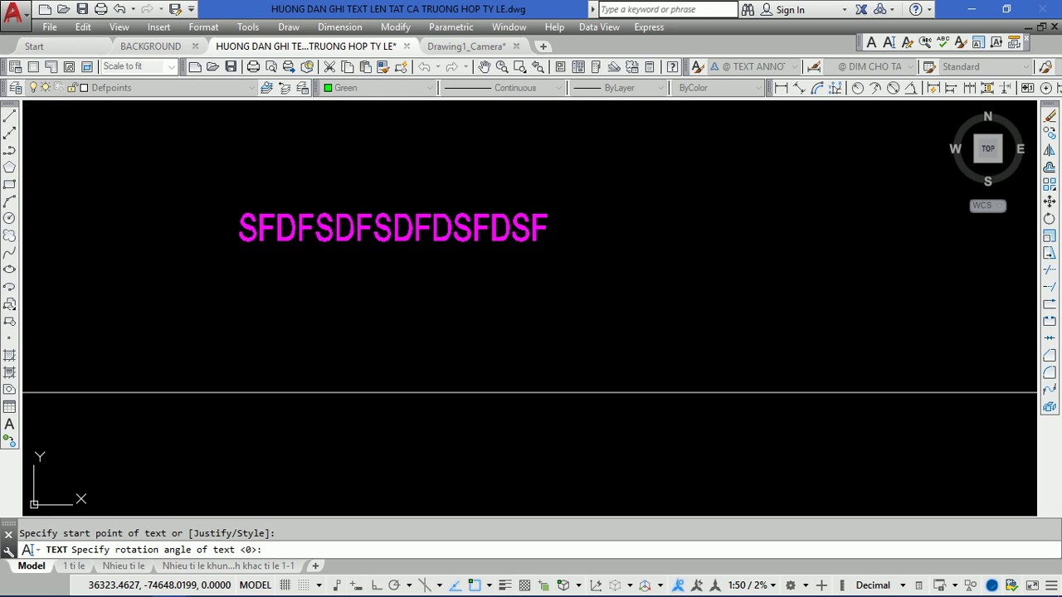
key("Return")
type("FSDFDSFDSFDF")
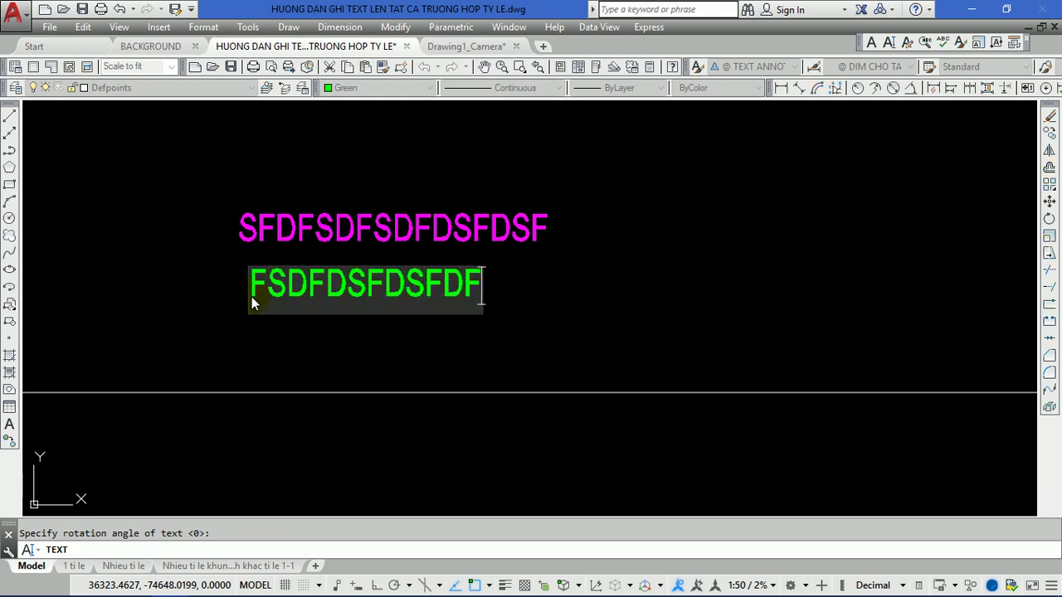
type("DSFDS")
key("Return")
key("Return")
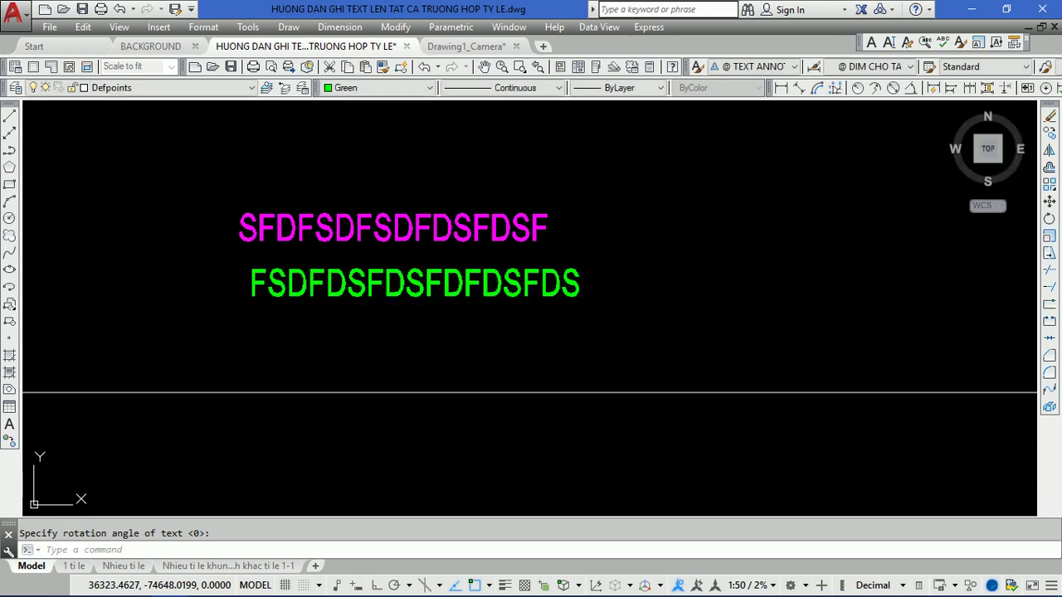
scroll(217, 307, "down", 5)
scroll(426, 283, "down", 3)
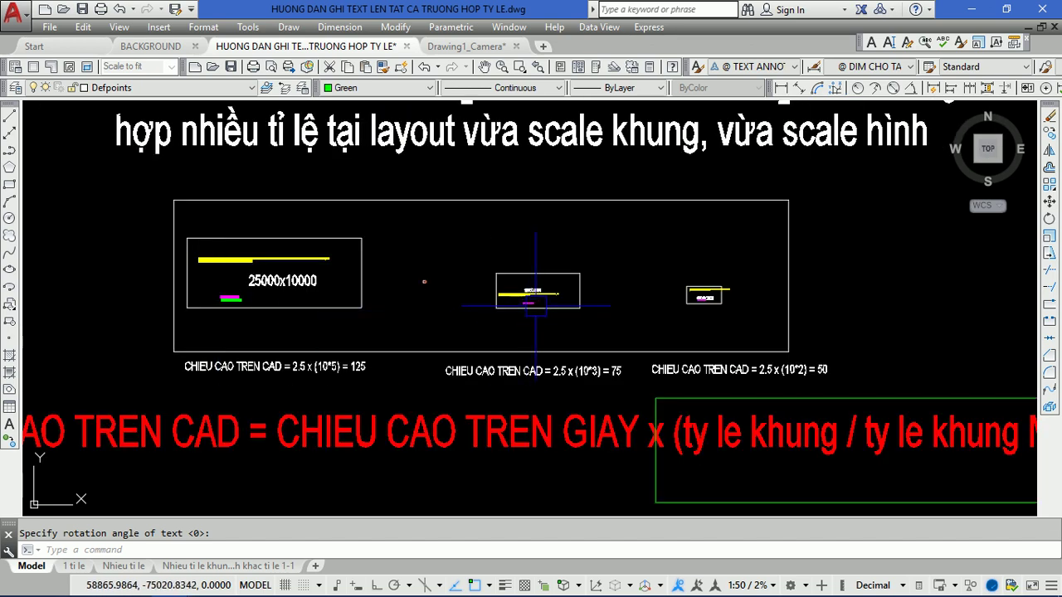
scroll(514, 290, "up", 5)
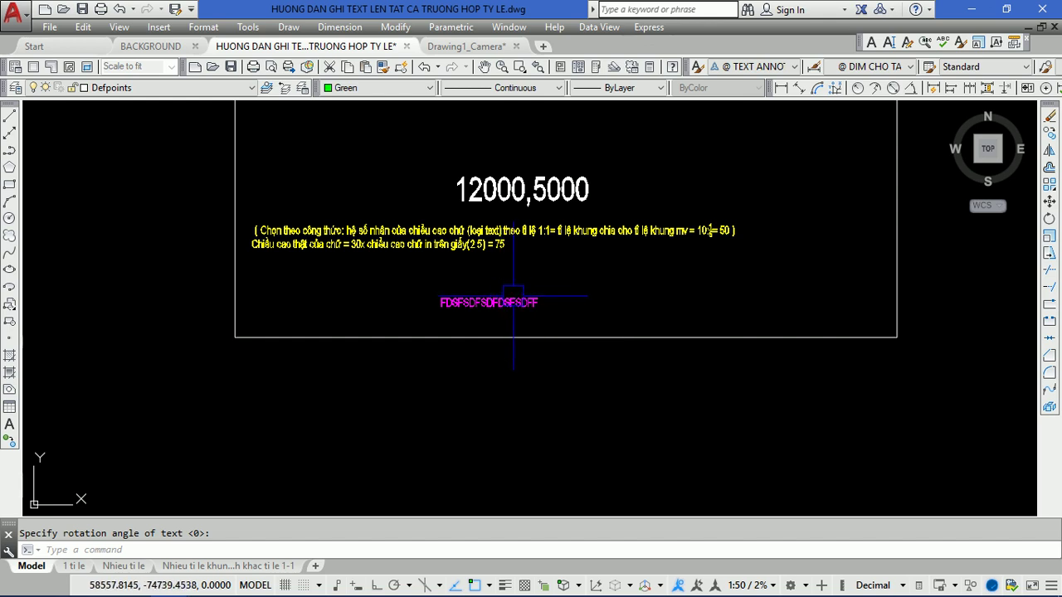
scroll(730, 224, "up", 3)
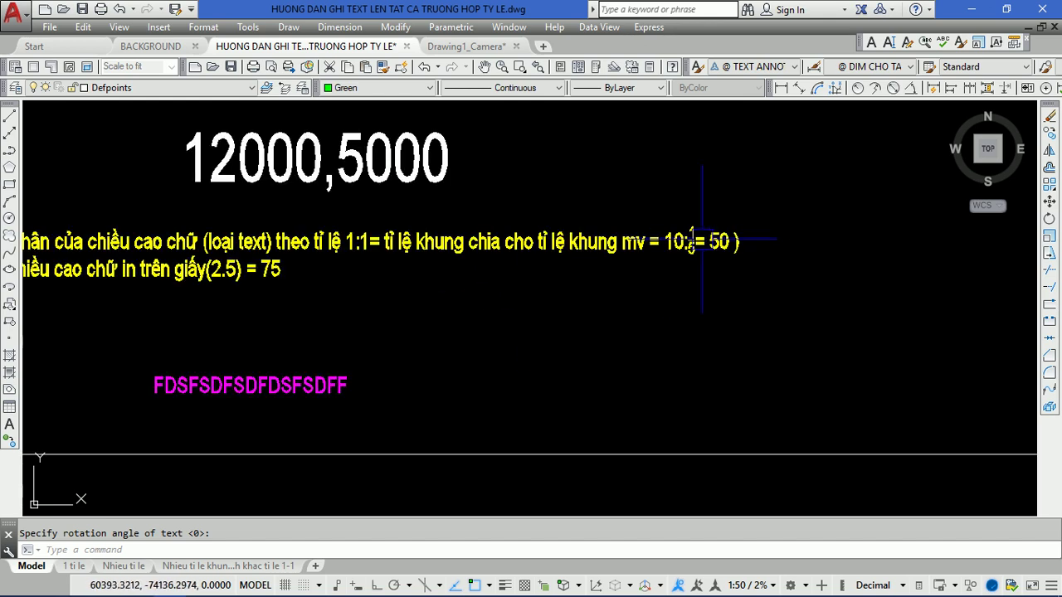
middle_click_drag(224, 277, 491, 279)
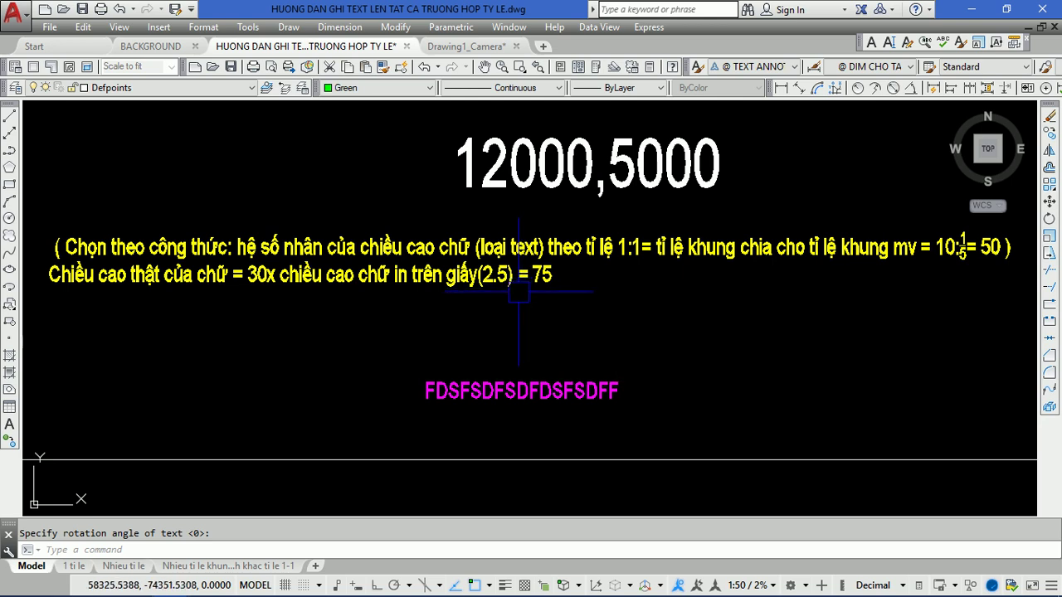
scroll(509, 300, "down", 8)
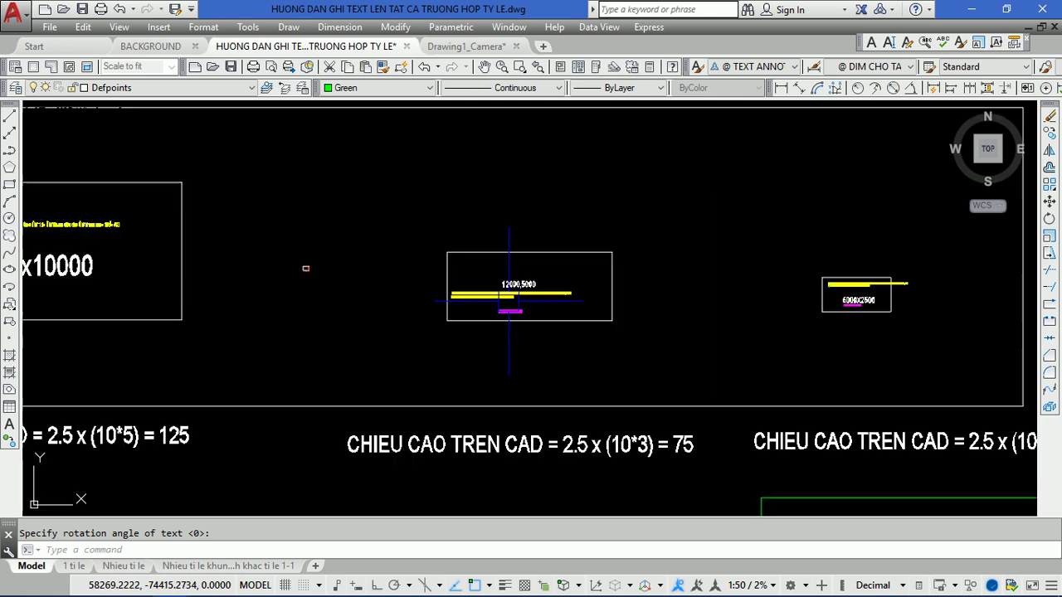
scroll(497, 304, "down", 3)
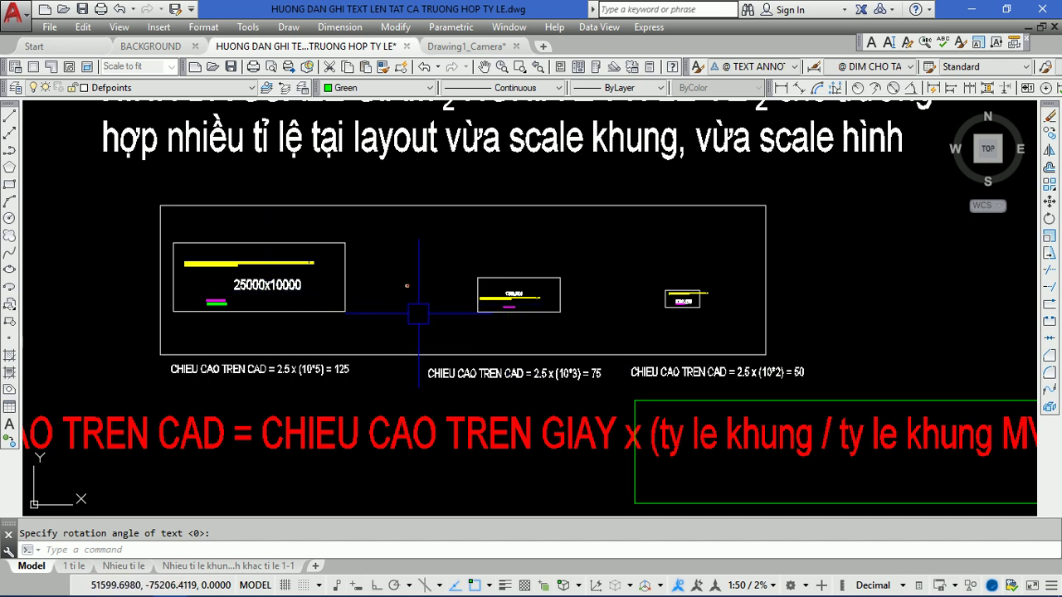
scroll(552, 378, "up", 3)
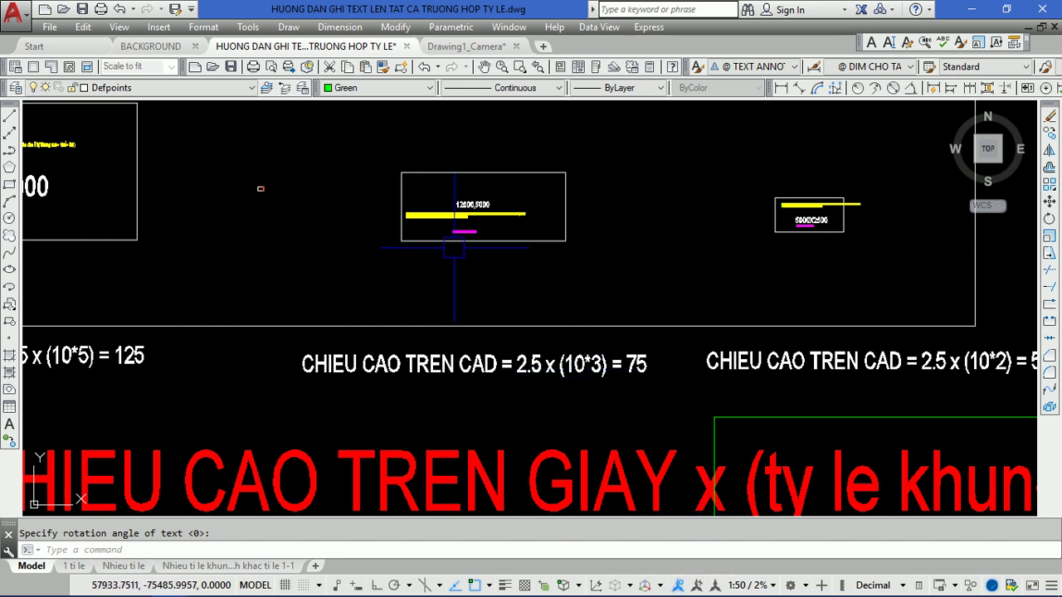
middle_click_drag(569, 371, 533, 336)
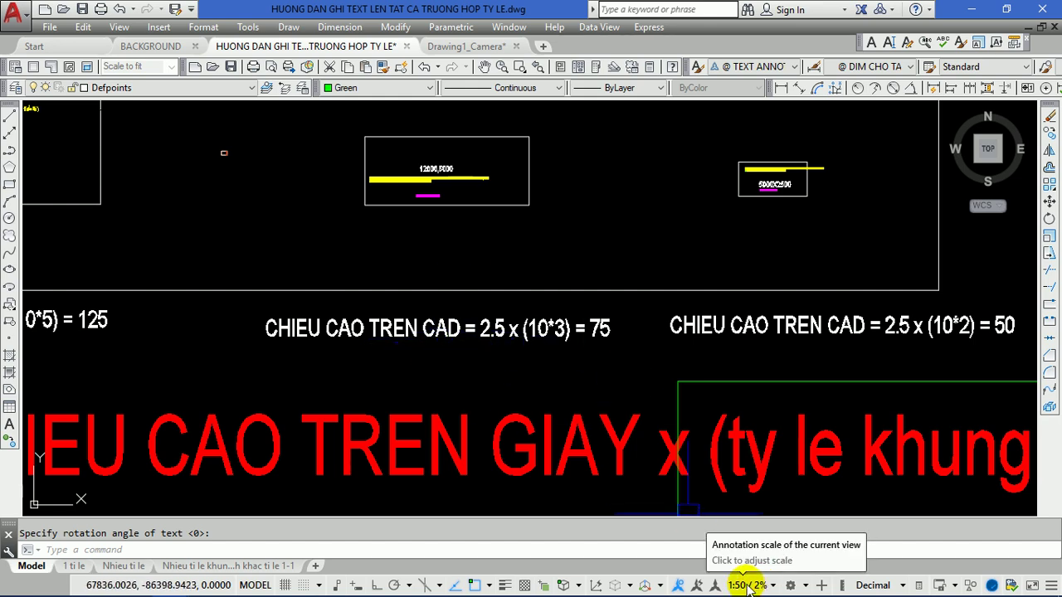
scroll(389, 249, "down", 3)
scroll(389, 249, "down", 3)
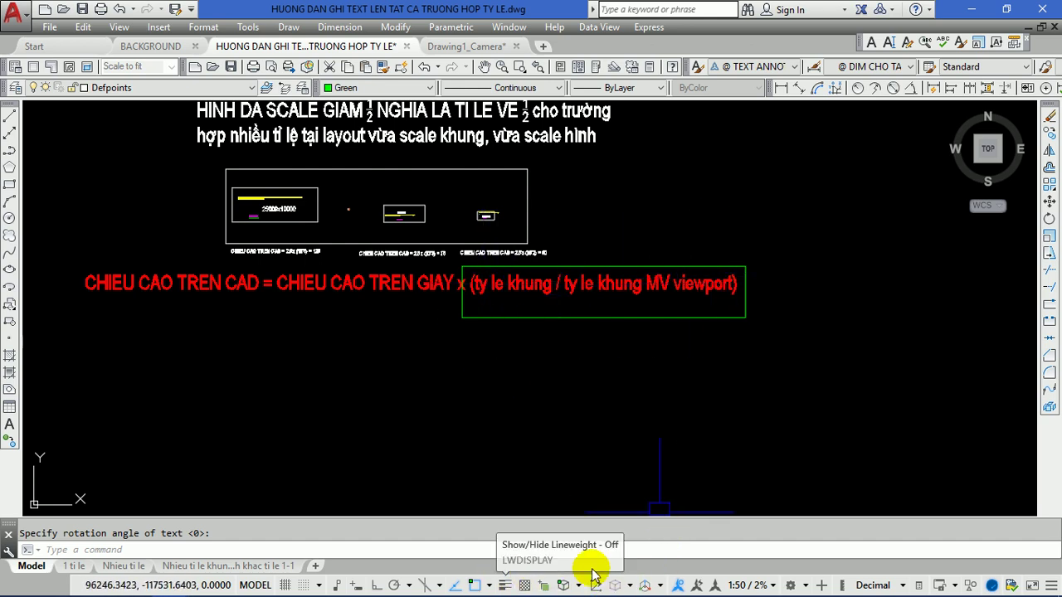
Switch the annotation scale to 1:30.
left_click(734, 586)
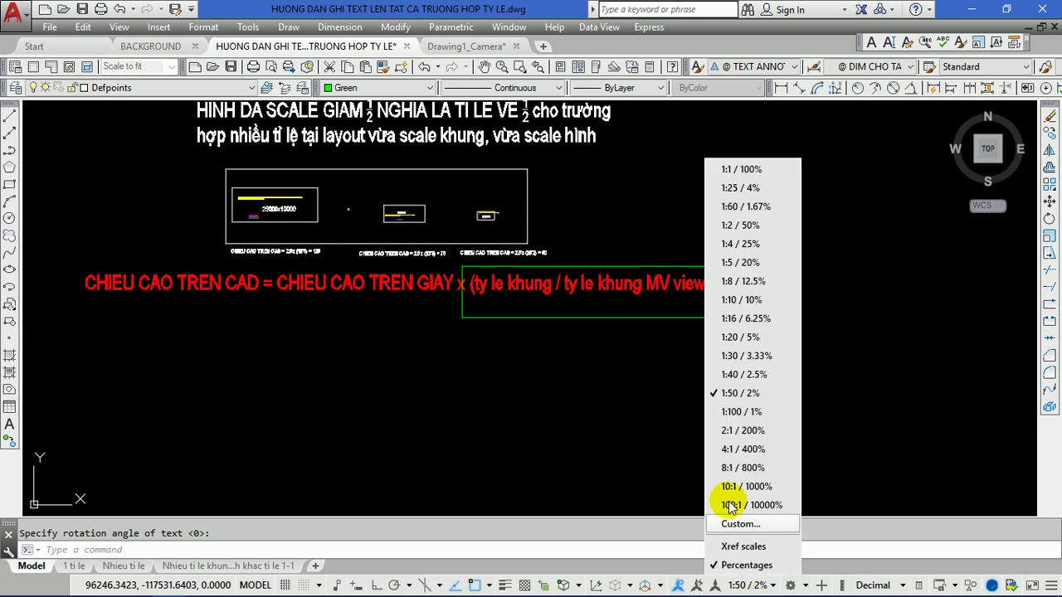
left_click(747, 355)
scroll(398, 242, "up", 3)
scroll(398, 242, "up", 3)
Add DT text FSDFDSFDSFDSFDS beneath the 12000,5000 frame's magenta note at default rotation.
type("dt")
key("Return")
scroll(556, 241, "up", 3)
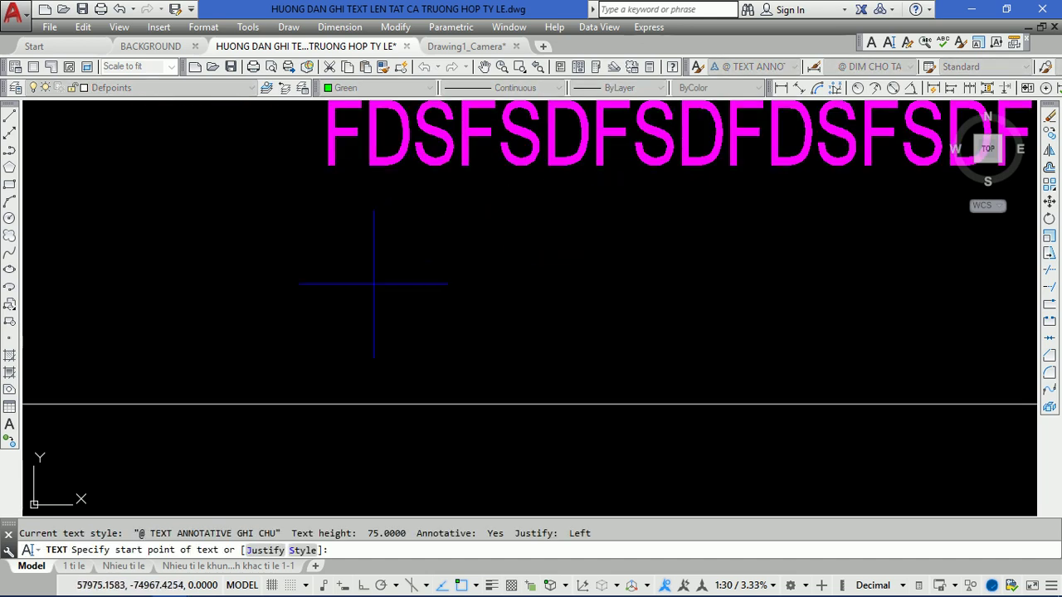
left_click(327, 302)
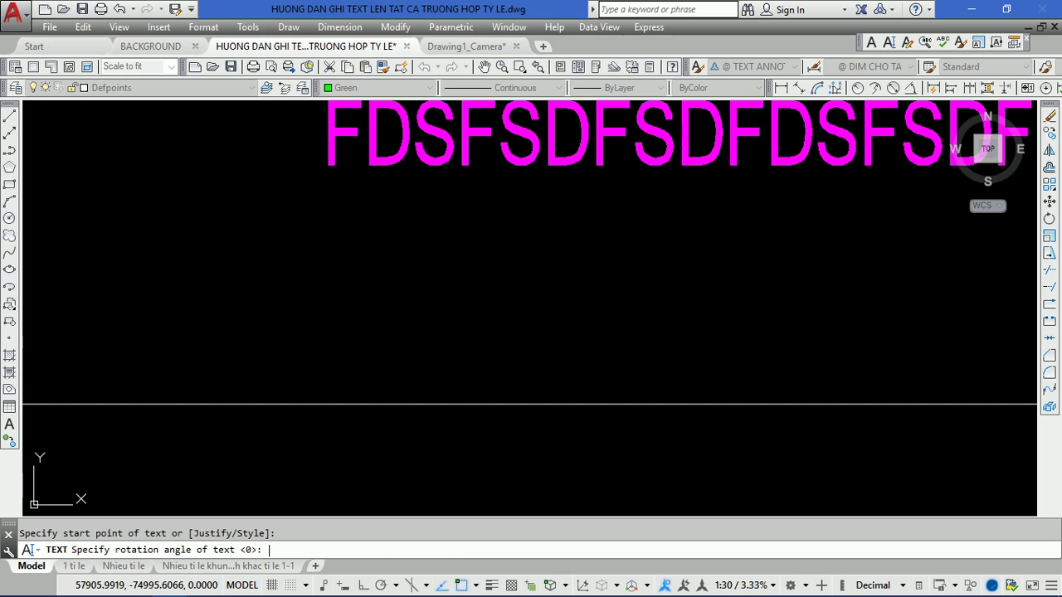
key("Return")
type("FSDF")
scroll(333, 306, "down", 5)
type("DSFDSFDSFDS")
key("Return")
key("Return")
scroll(339, 283, "down", 2)
Zoom and pan to show the notes 2.5 x (10*3) = 75 and 2.5 x (10*2) = 50 above the red formula.
scroll(330, 300, "down", 2)
scroll(330, 300, "down", 4)
scroll(356, 249, "down", 2)
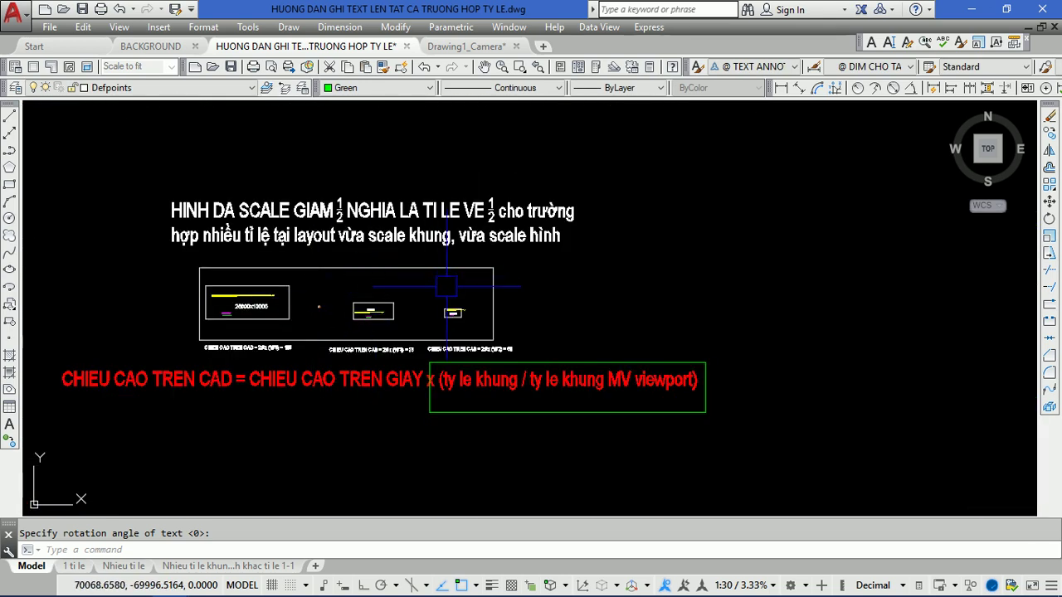
scroll(450, 309, "up", 3)
scroll(332, 315, "up", 3)
scroll(327, 318, "up", 3)
scroll(327, 318, "up", 3)
scroll(241, 249, "down", 6)
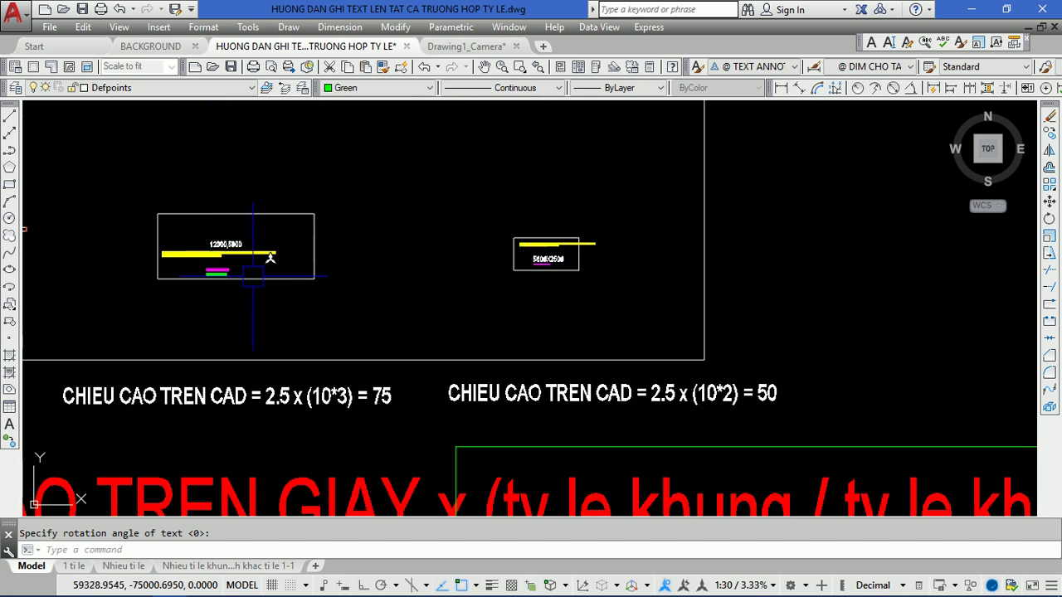
scroll(656, 402, "up", 1)
middle_click_drag(656, 402, 552, 406)
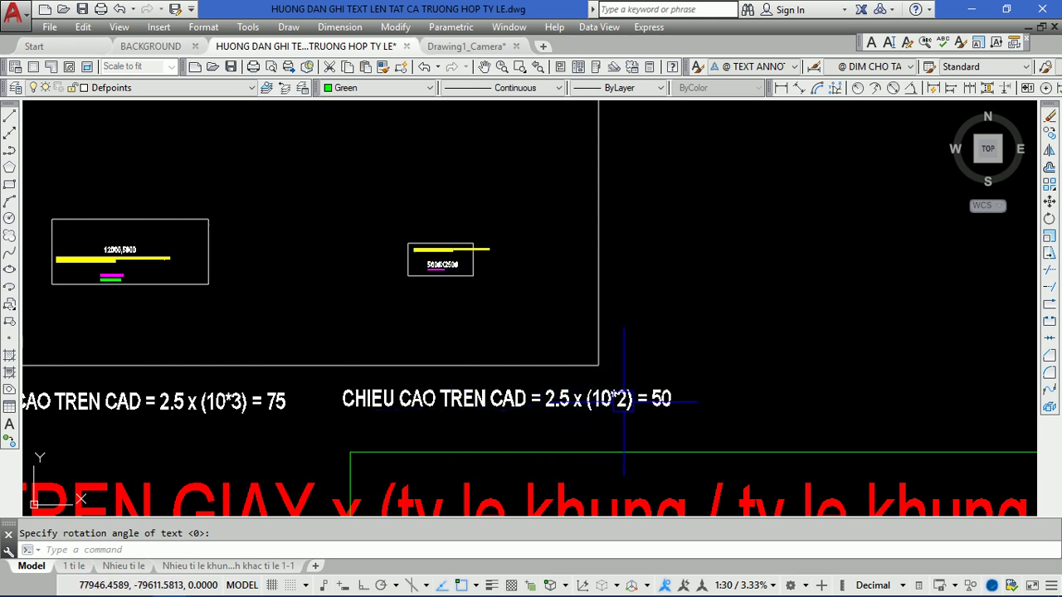
scroll(623, 402, "down", 2)
scroll(624, 390, "down", 4)
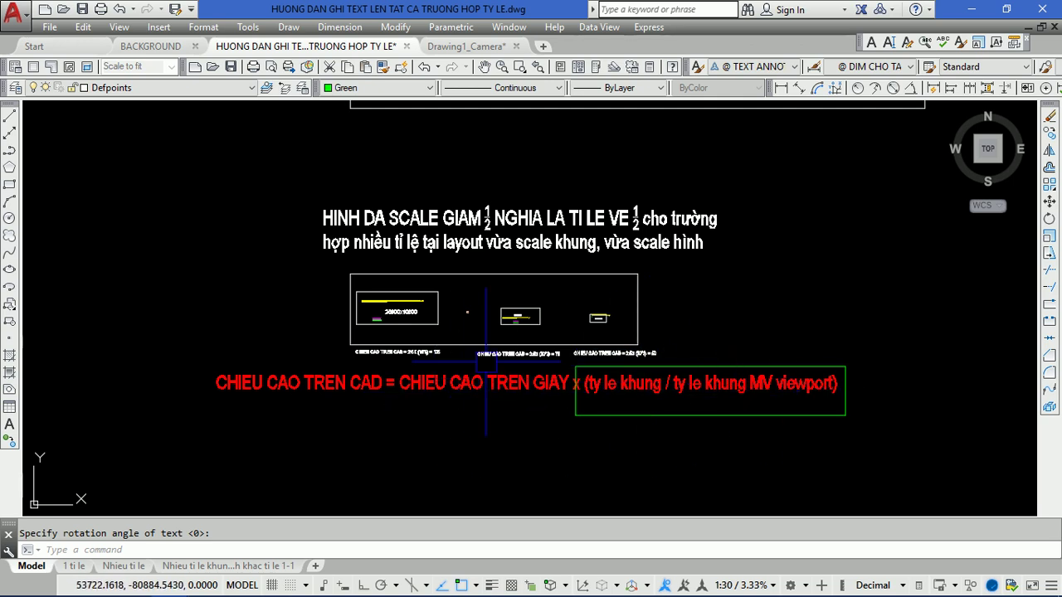
middle_click_drag(623, 383, 459, 361)
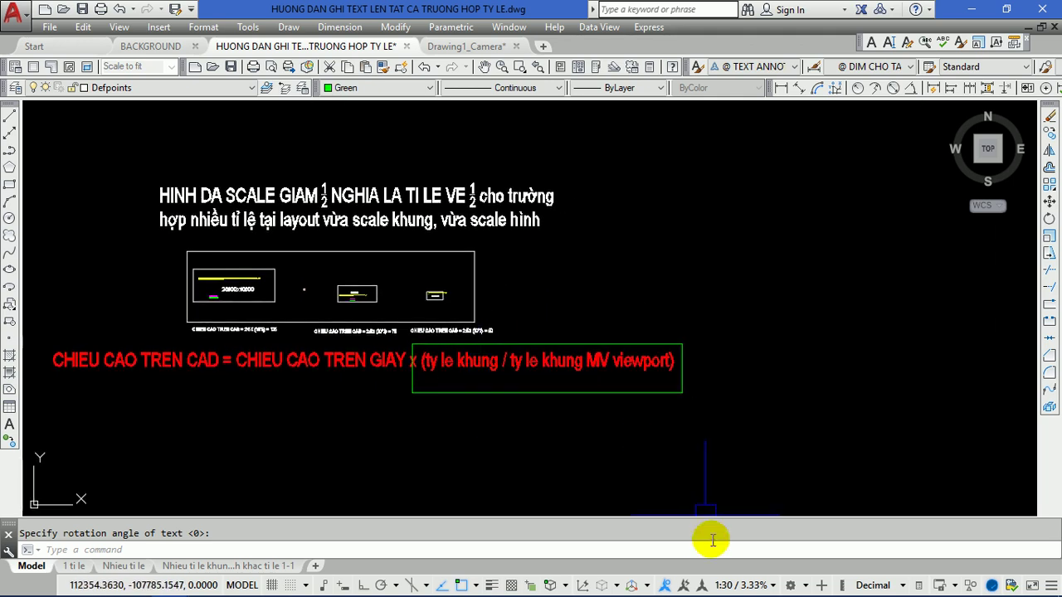
scroll(435, 323, "up", 3)
scroll(428, 324, "up", 3)
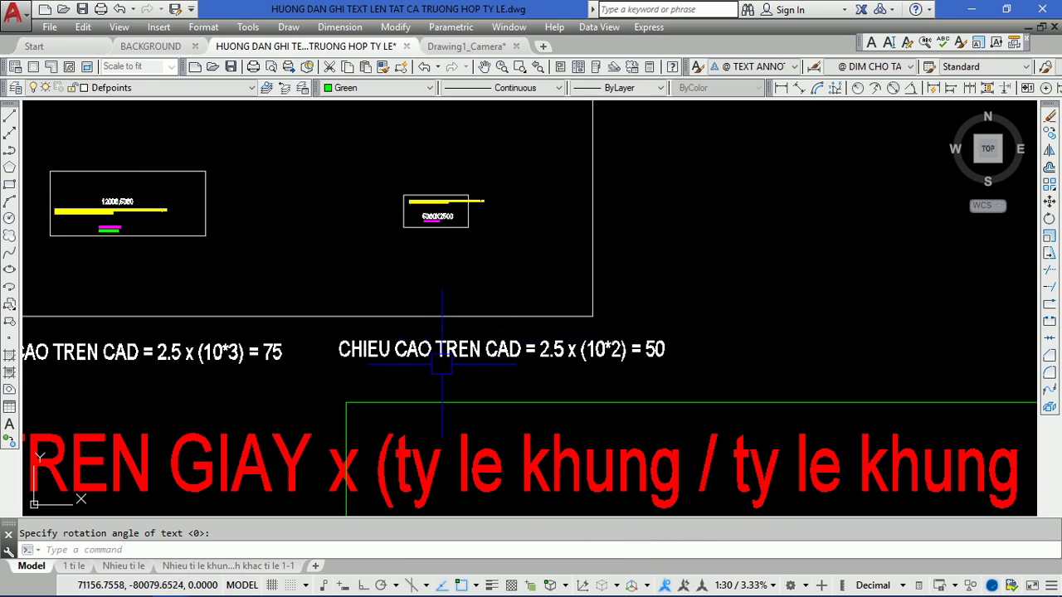
scroll(465, 273, "down", 6)
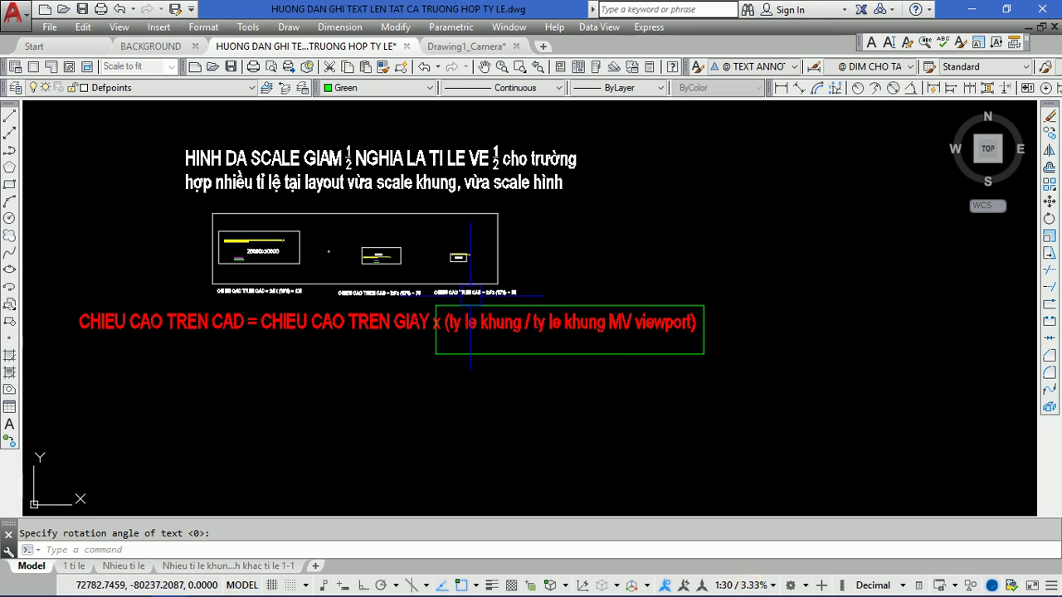
scroll(470, 294, "up", 6)
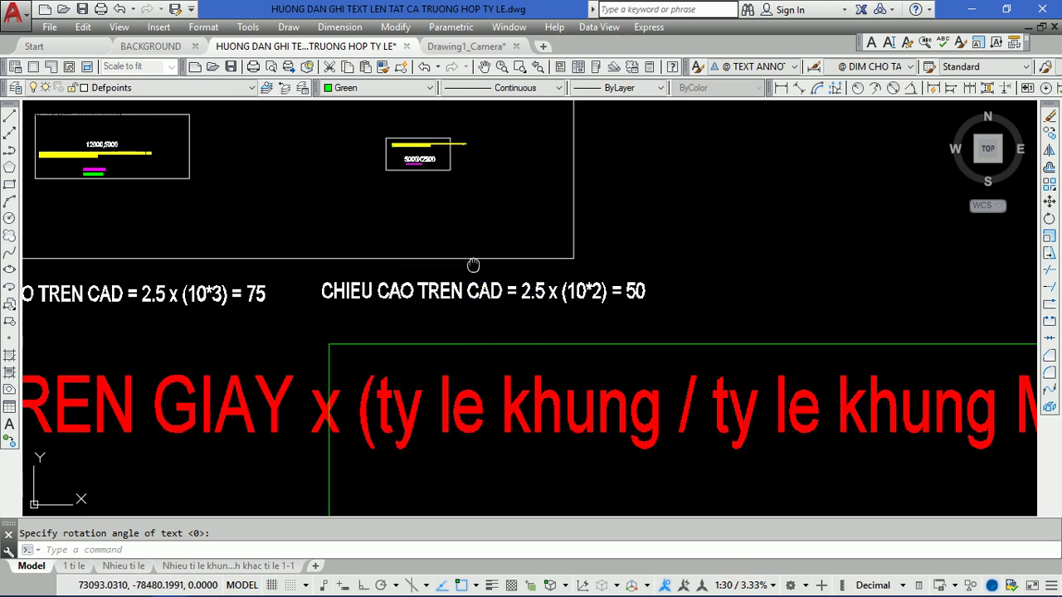
middle_click_drag(473, 265, 465, 300)
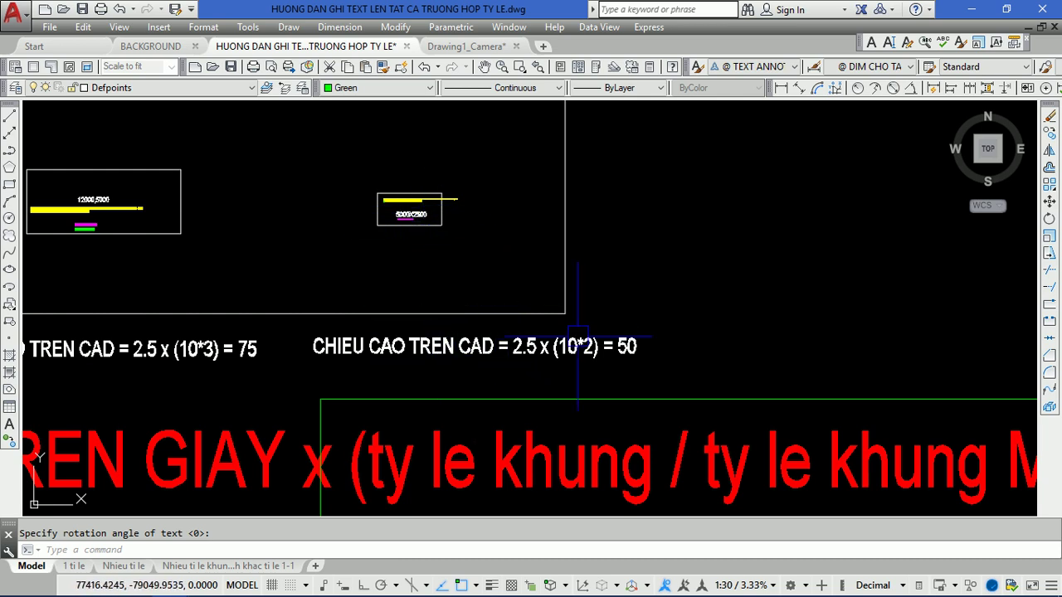
scroll(579, 337, "up", 3)
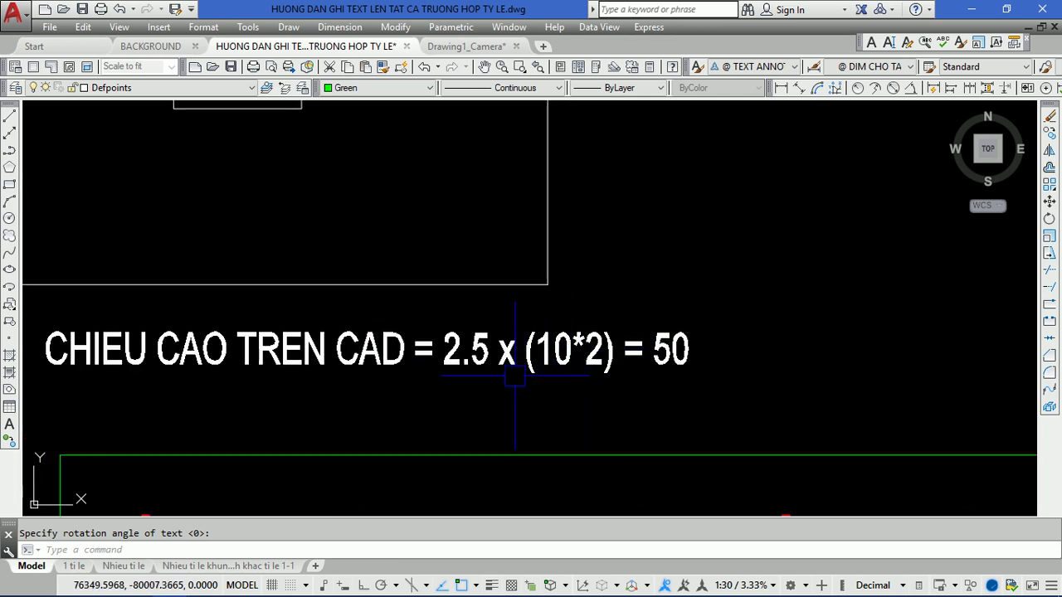
scroll(495, 339, "down", 6)
scroll(385, 228, "up", 4)
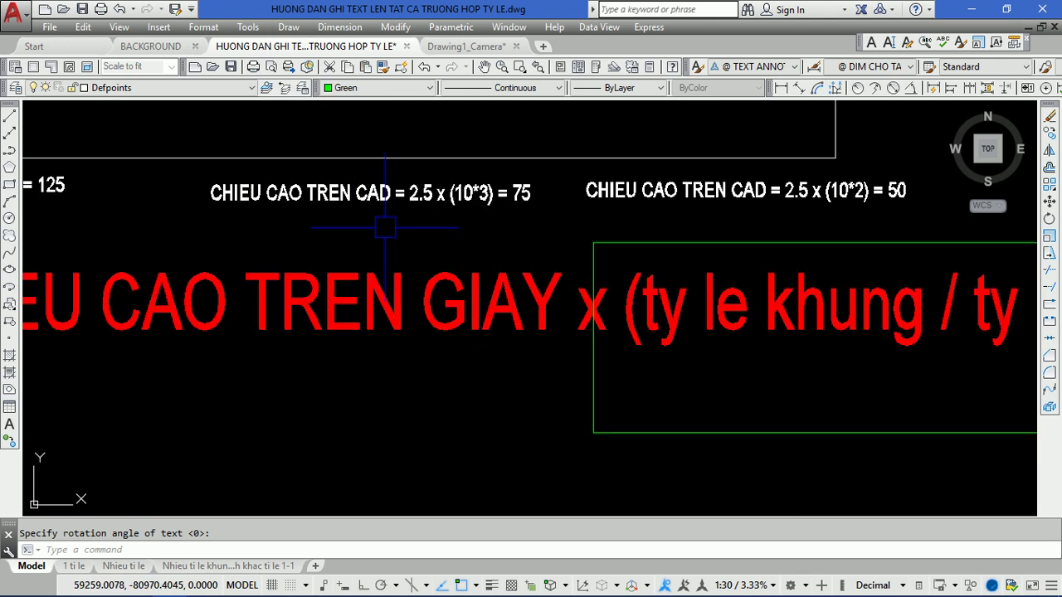
scroll(470, 190, "up", 3)
scroll(505, 203, "down", 5)
scroll(260, 203, "up", 2)
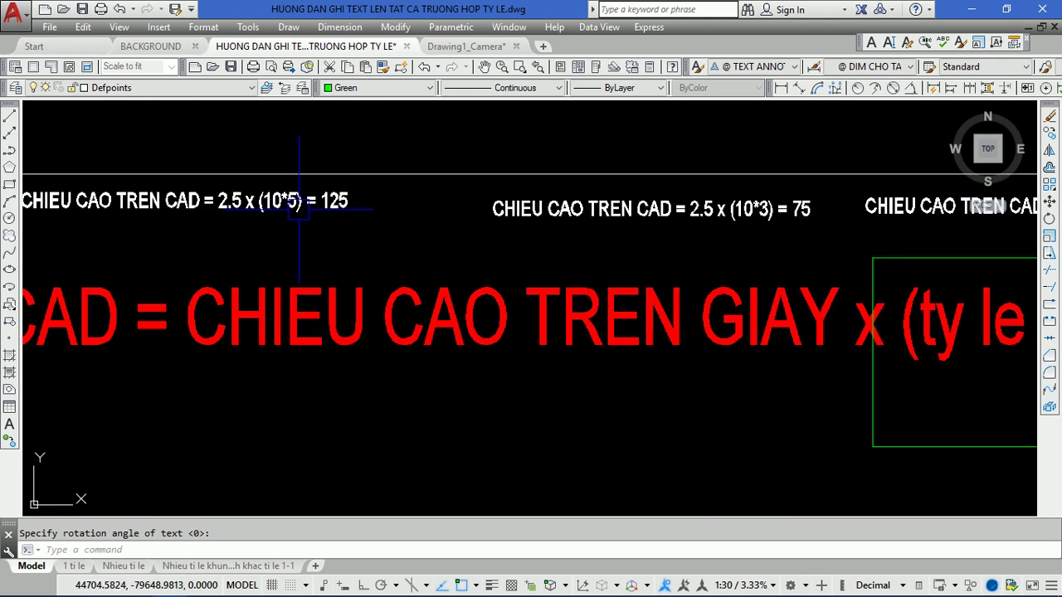
scroll(260, 203, "up", 3)
scroll(300, 207, "down", 6)
scroll(415, 308, "down", 2)
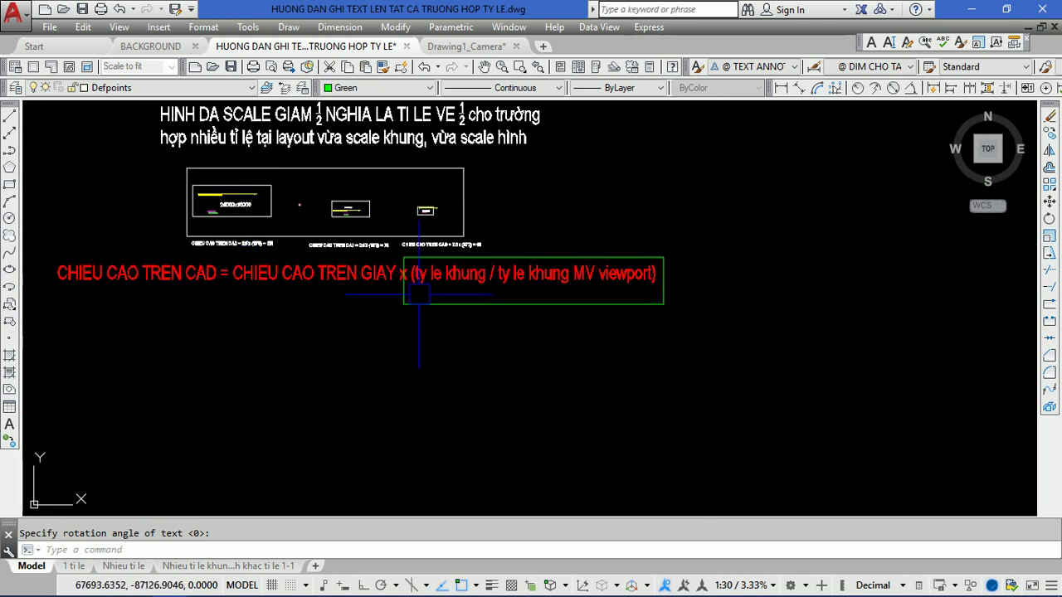
scroll(206, 255, "up", 5)
scroll(205, 255, "up", 3)
scroll(256, 256, "up", 3)
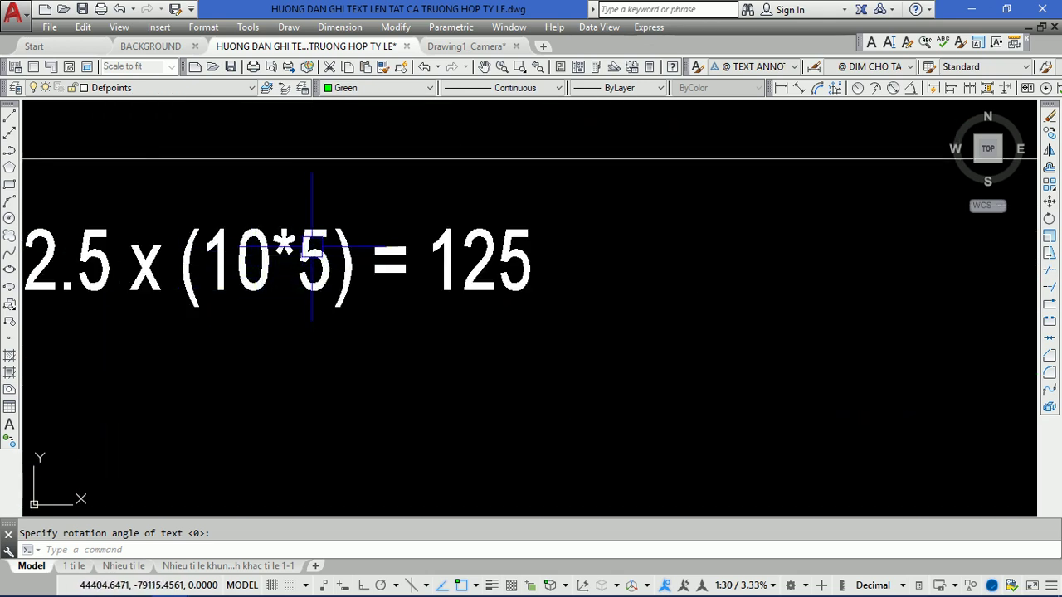
scroll(309, 262, "down", 3)
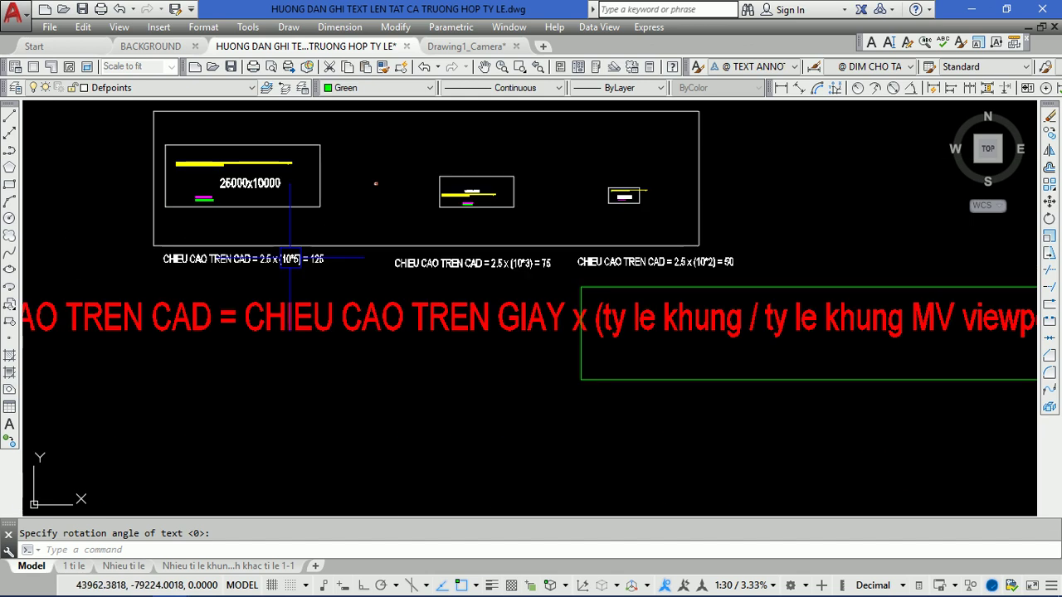
scroll(299, 266, "down", 2)
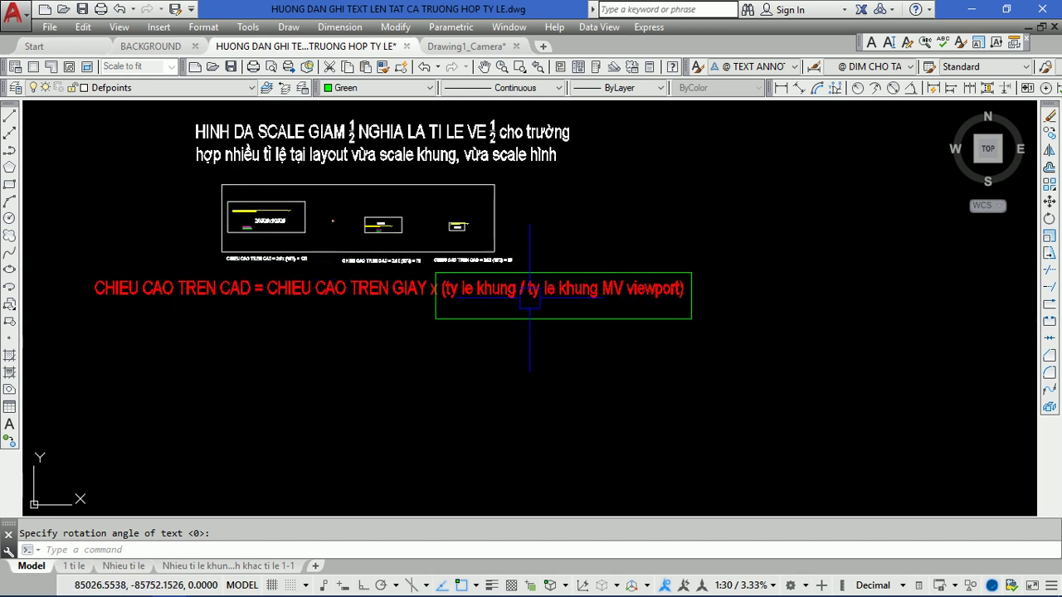
scroll(307, 279, "up", 2)
scroll(274, 262, "up", 3)
scroll(272, 259, "down", 5)
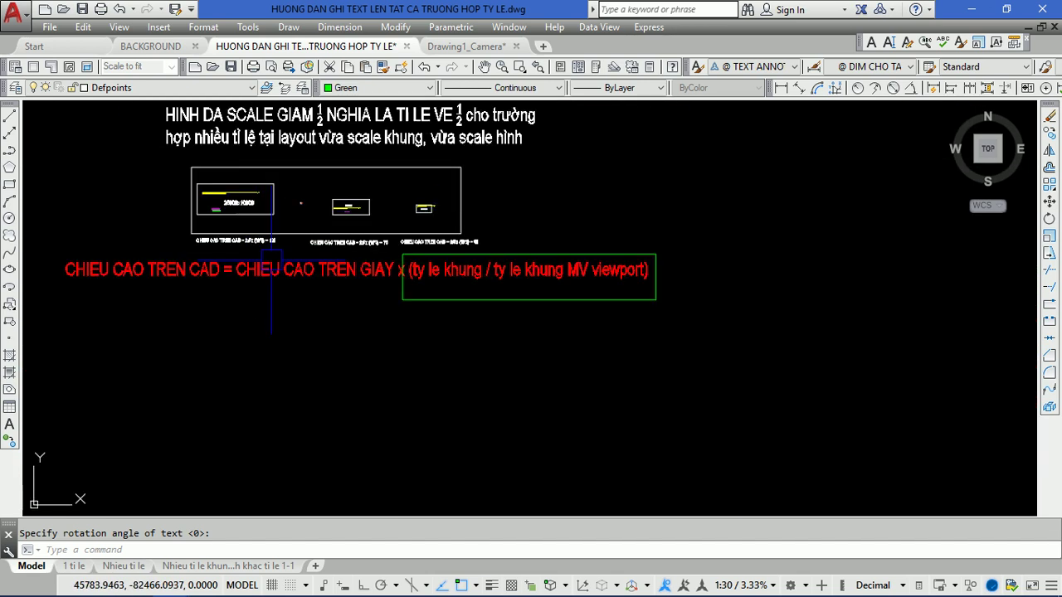
scroll(396, 247, "up", 4)
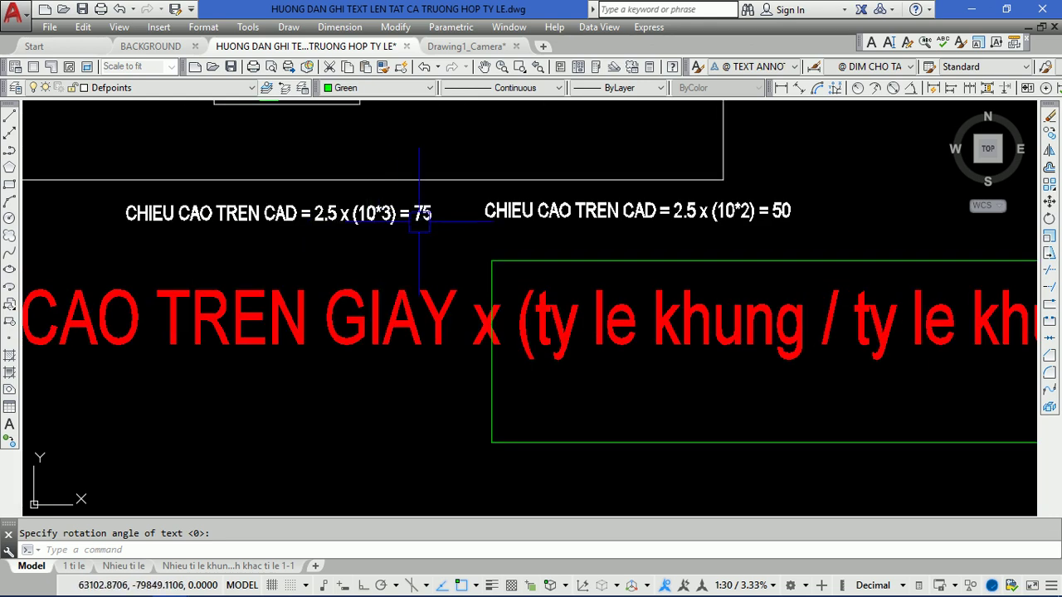
middle_click_drag(419, 220, 46, 270)
scroll(369, 264, "up", 3)
scroll(357, 257, "down", 4)
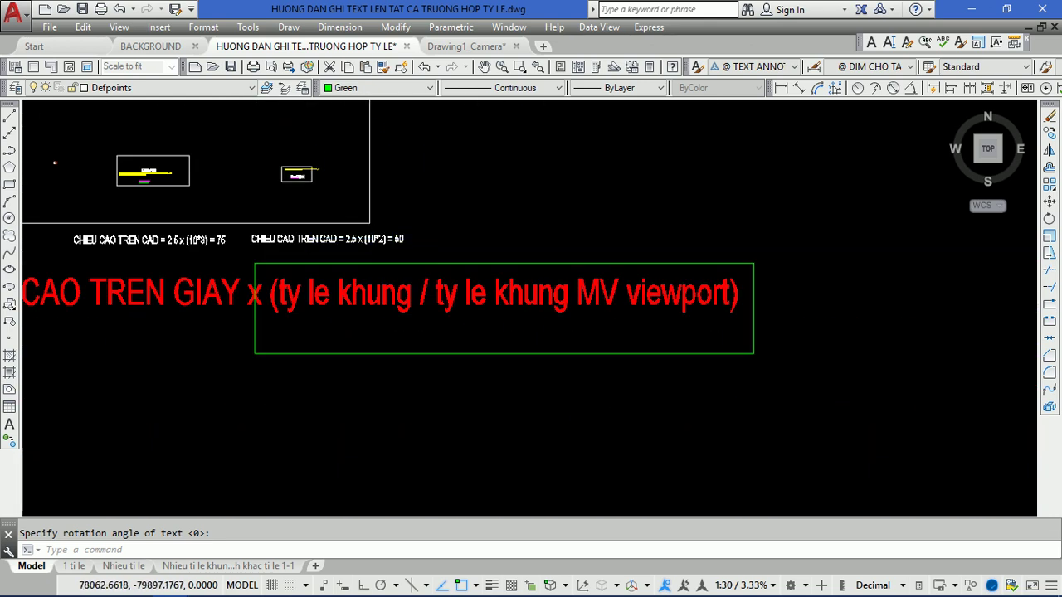
scroll(357, 257, "down", 4)
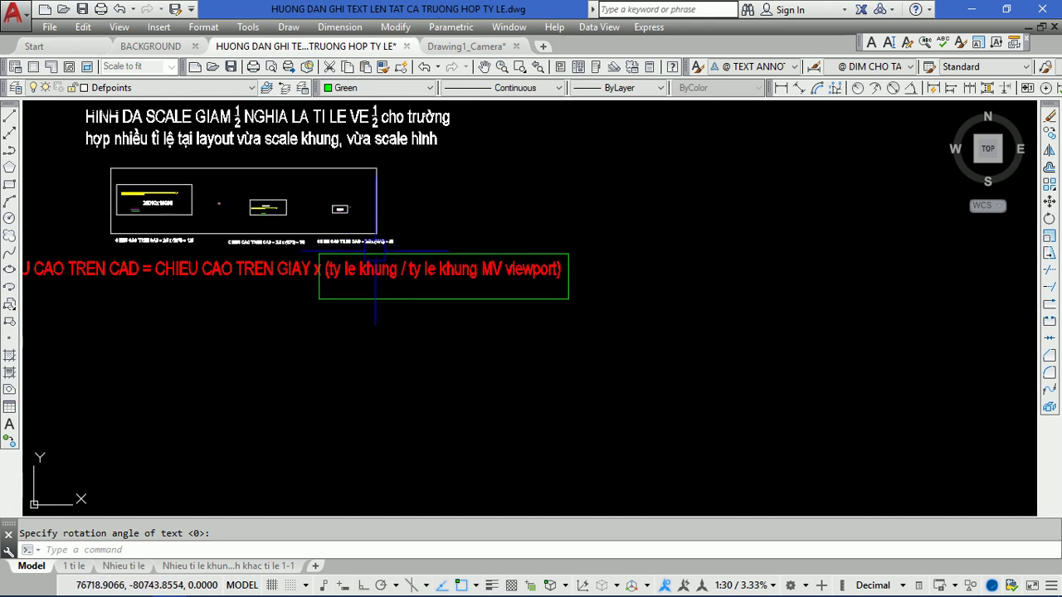
At 1:20 annotation scale, place text FHSIFDSHIFDSFSDFDS at 0° under the 5000X2500 frame's magenta note.
left_click(732, 586)
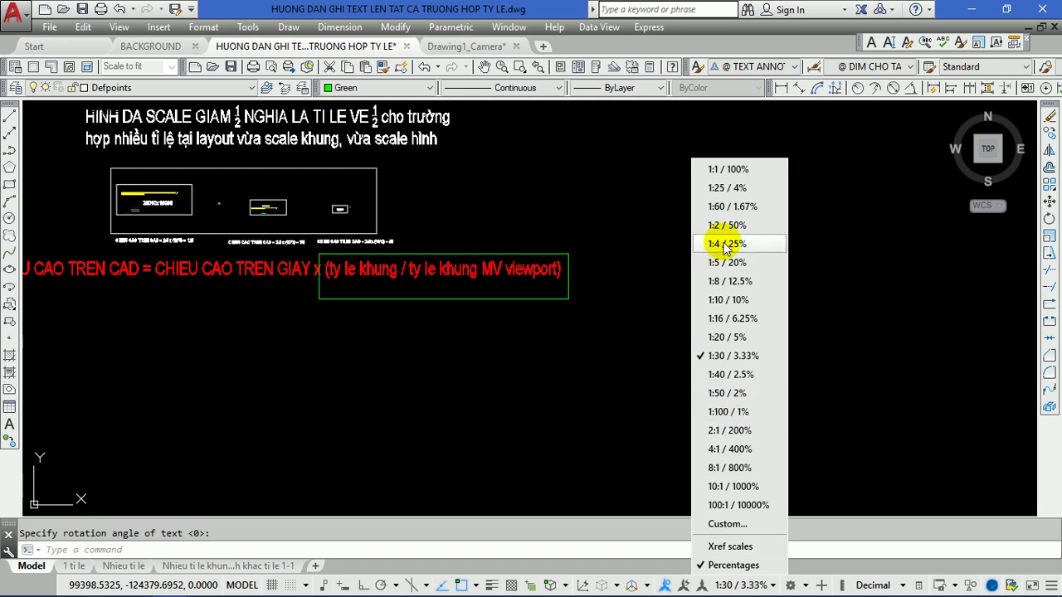
left_click(735, 337)
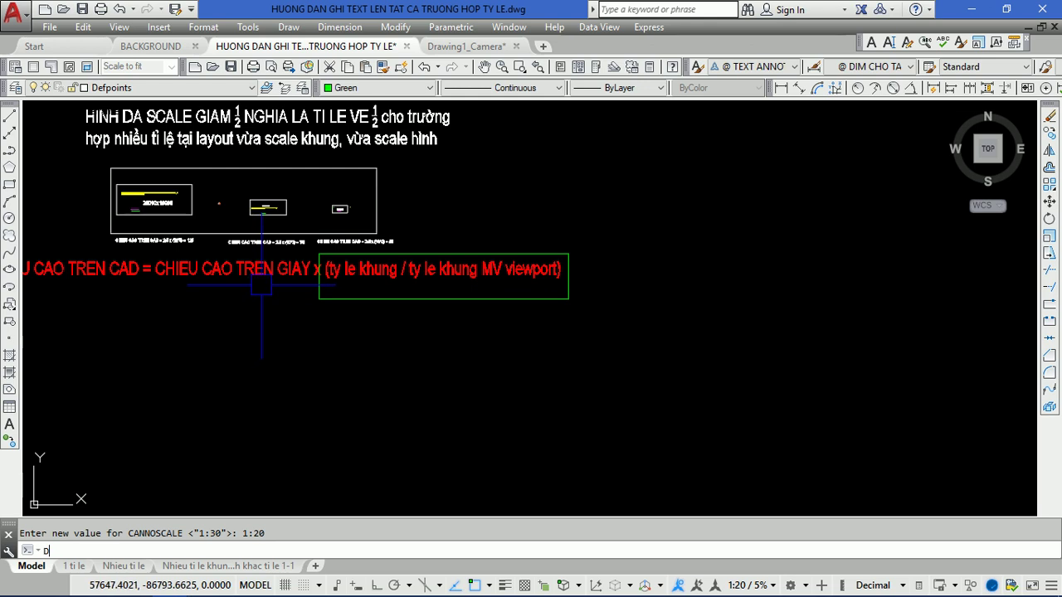
key("Return")
scroll(277, 232, "up", 4)
scroll(349, 241, "up", 4)
scroll(446, 264, "up", 3)
scroll(446, 263, "up", 3)
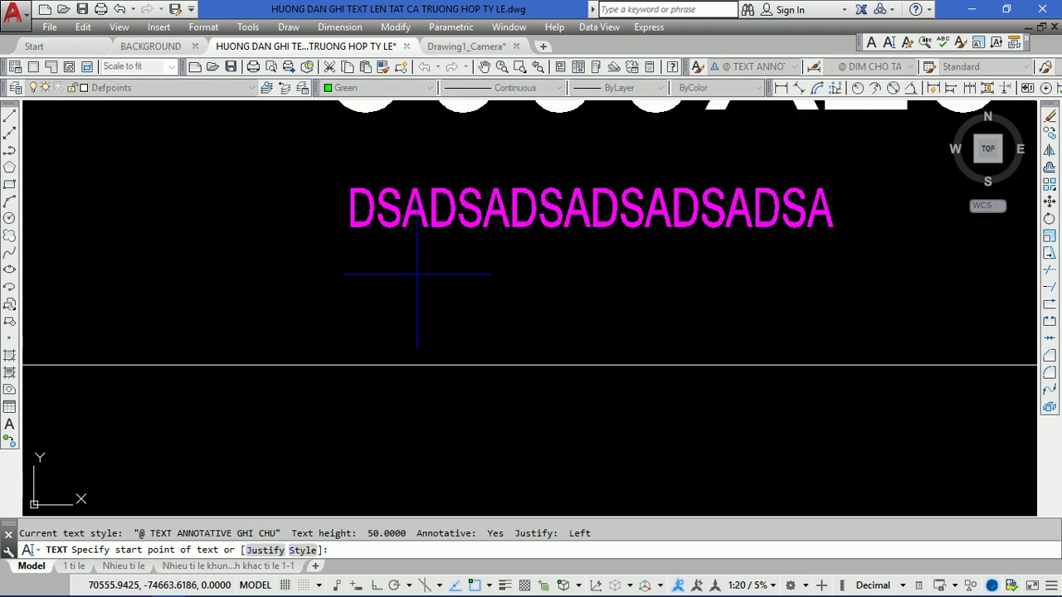
left_click(365, 306)
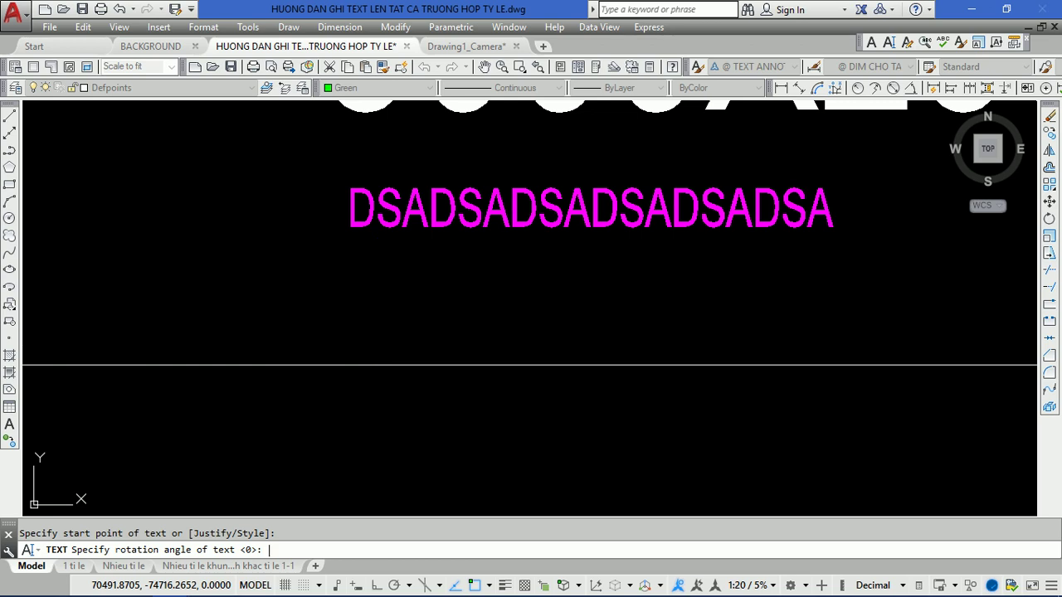
key("Return")
type("FHSIFDSHIFDSFSDFDS")
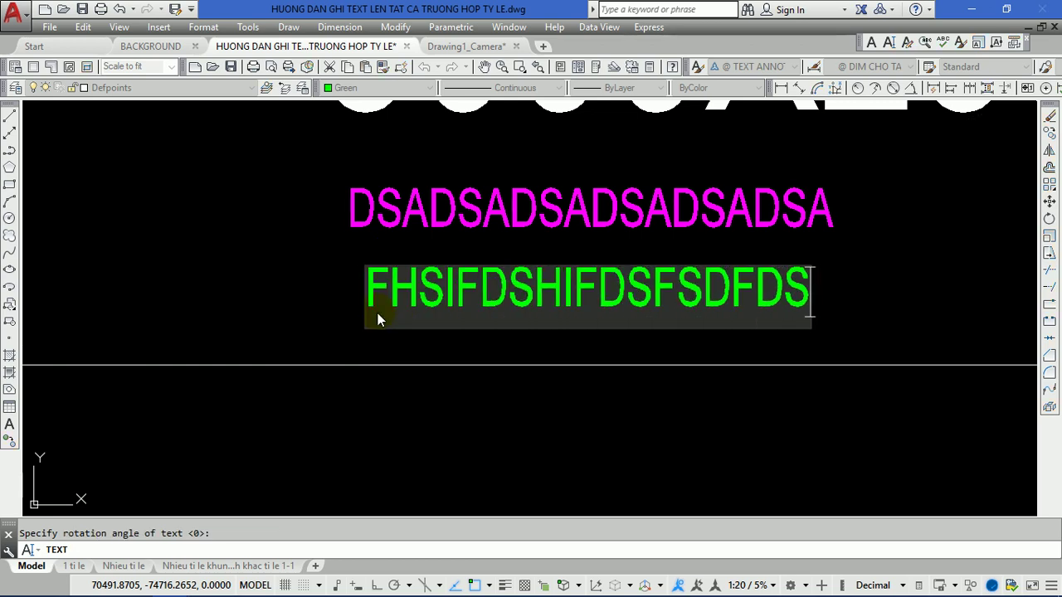
key("Return")
key("Return")
scroll(448, 273, "down", 5)
scroll(483, 249, "down", 3)
scroll(483, 249, "down", 3)
scroll(483, 249, "down", 1)
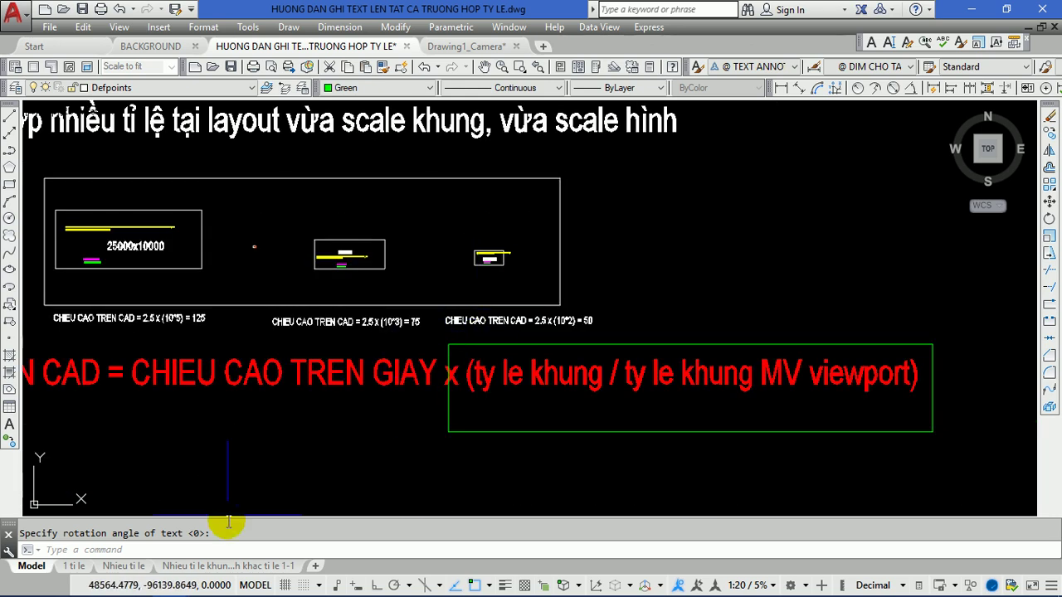
On the multi-scale layout, turn on showing annotative objects at all scales.
left_click(217, 566)
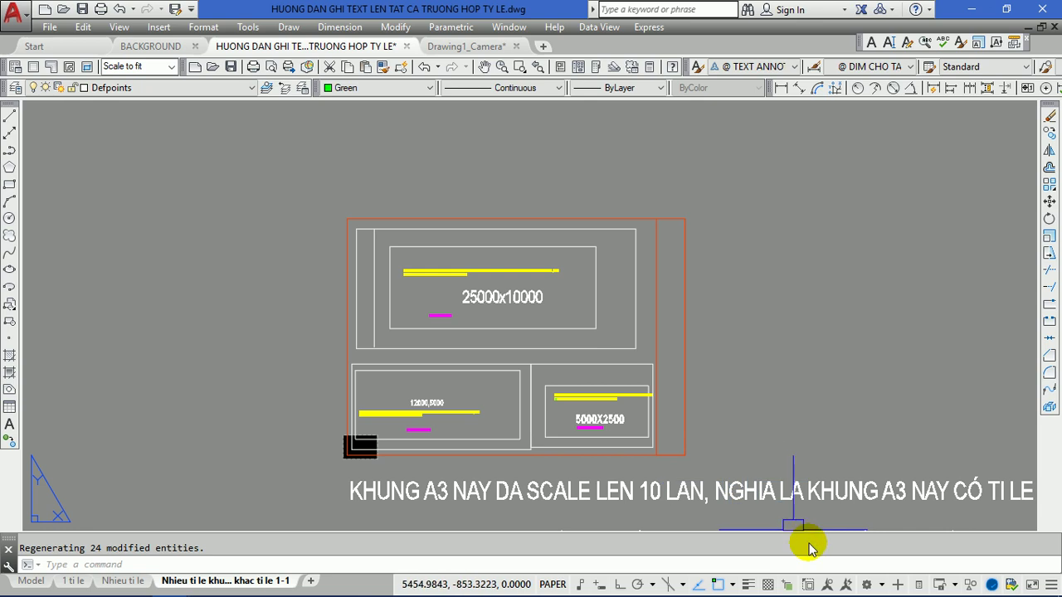
left_click(827, 585)
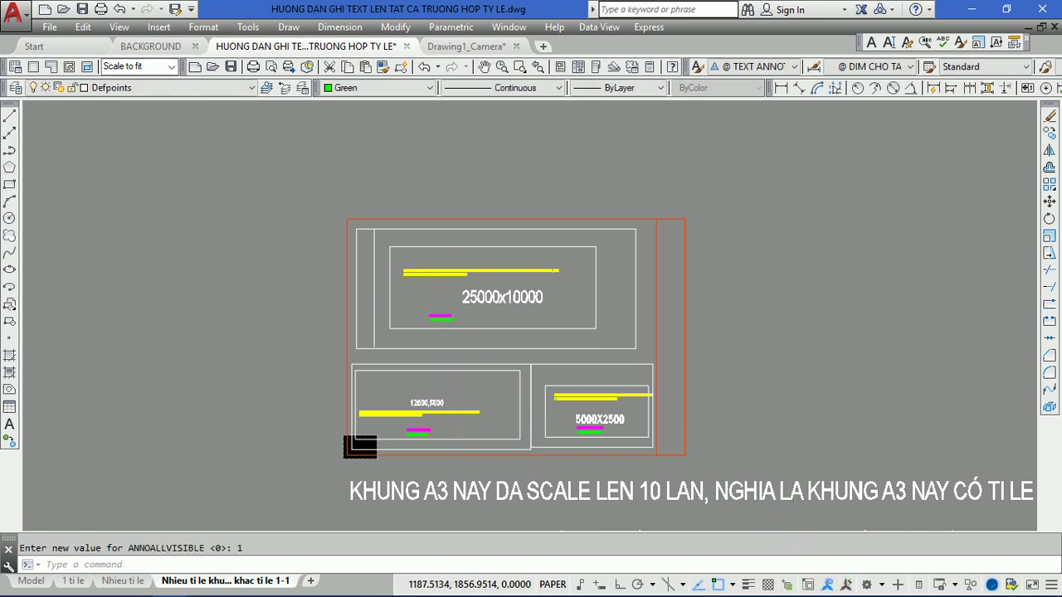
scroll(440, 319, "up", 5)
scroll(428, 312, "up", 6)
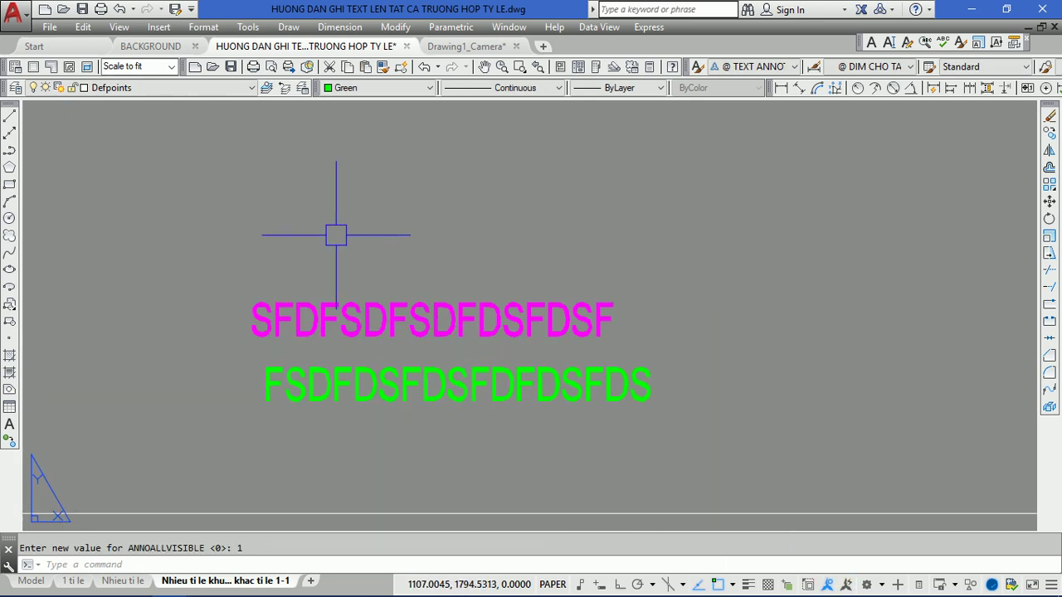
scroll(288, 204, "down", 1)
scroll(247, 196, "down", 4)
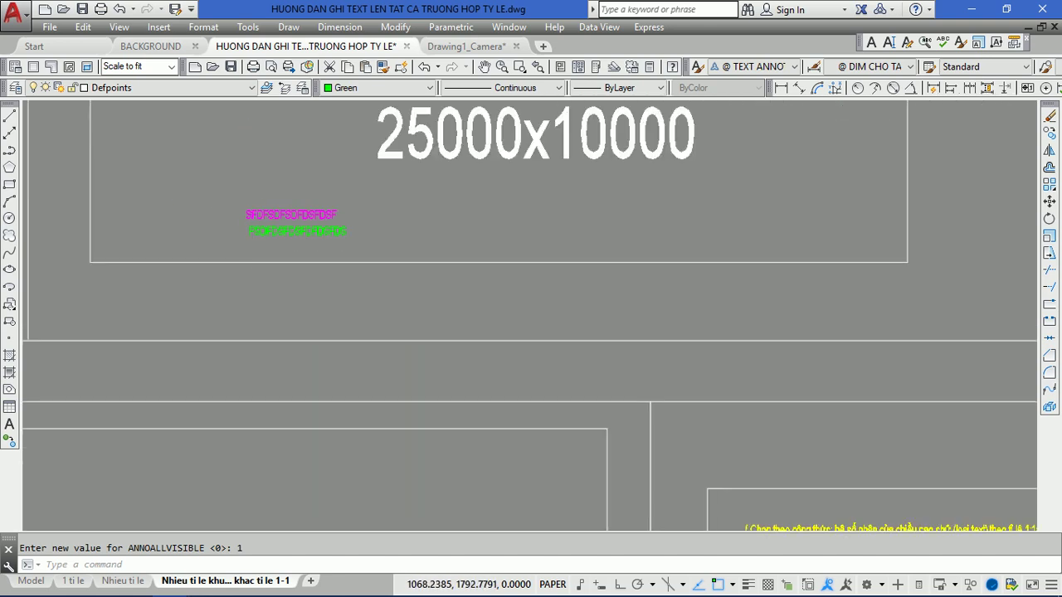
scroll(258, 195, "down", 3)
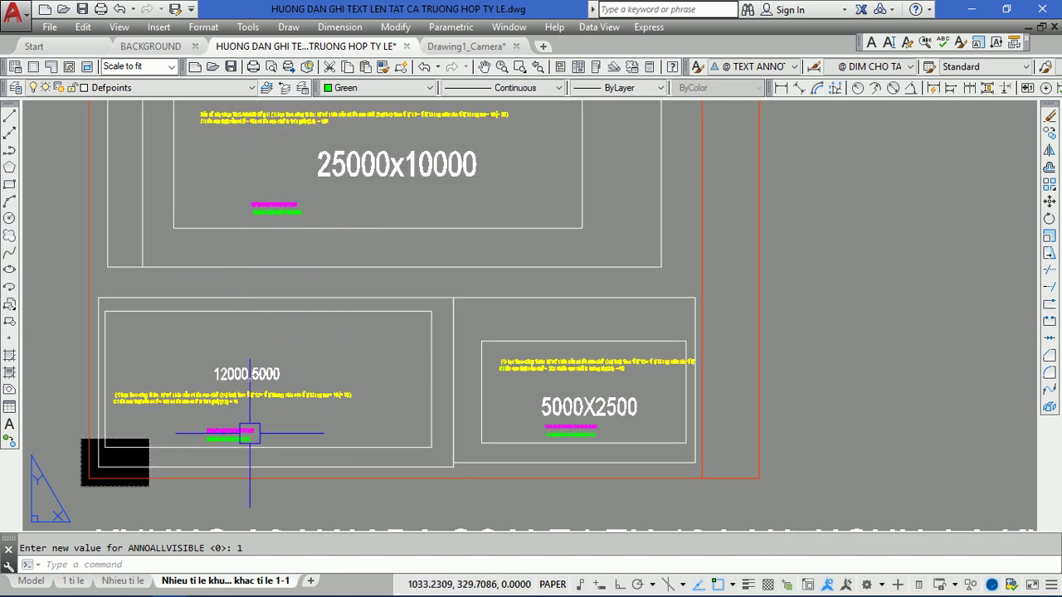
scroll(249, 433, "up", 3)
middle_click_drag(852, 426, 830, 425)
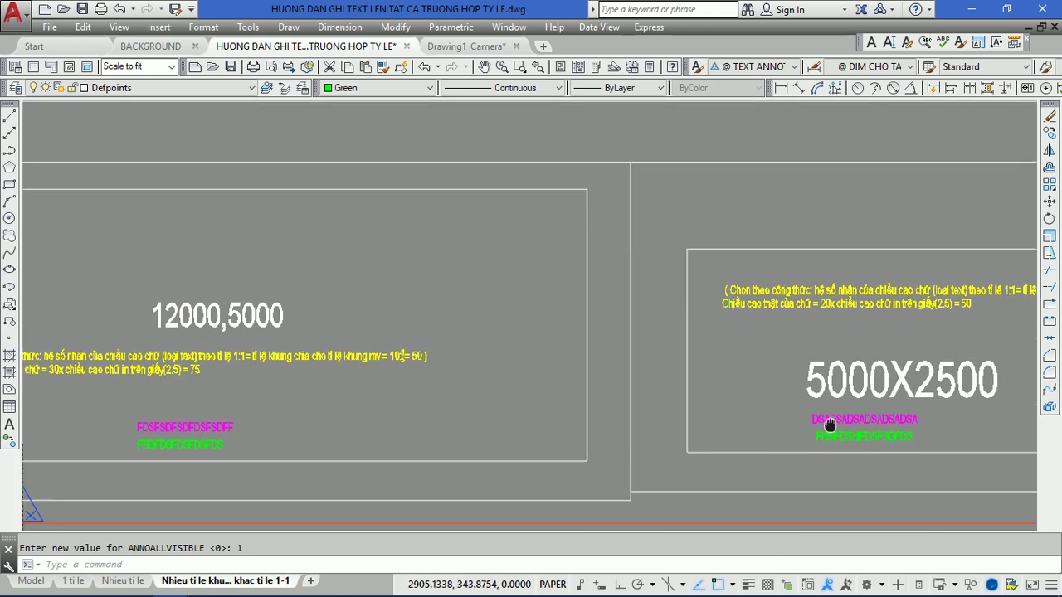
Zoom into the viewports to confirm each shows green text, then return to model space.
type("z")
key("Return")
scroll(240, 357, "down", 3)
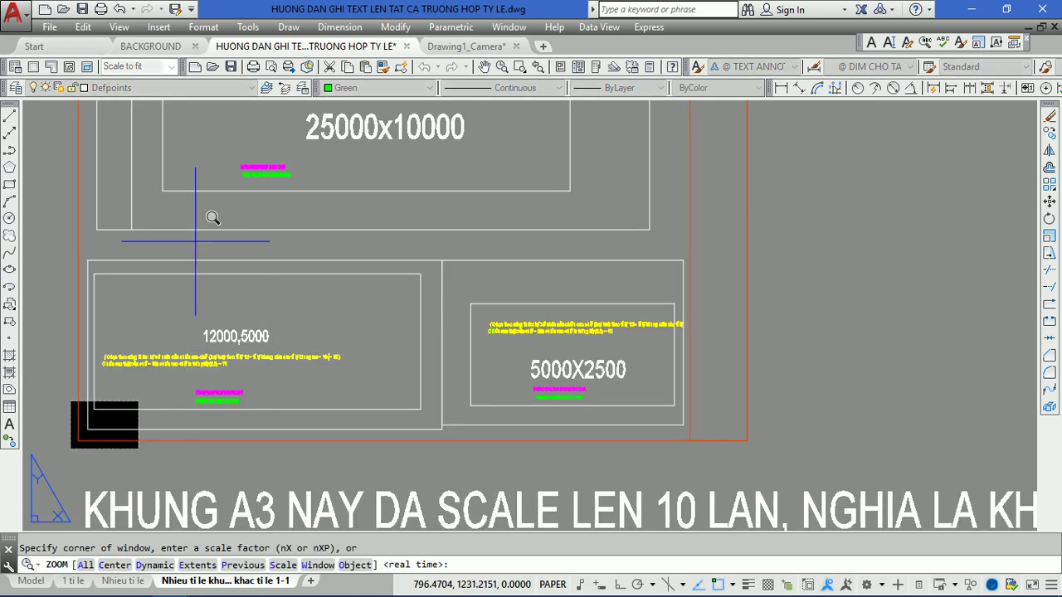
left_click(178, 160)
left_click(615, 429)
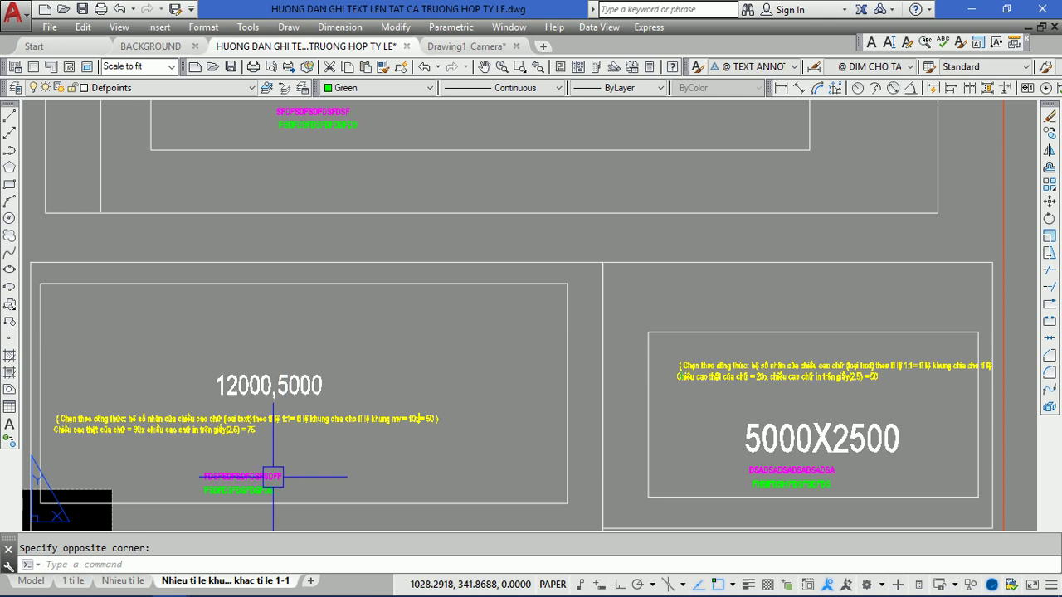
key("XF86MonBrightnessUp")
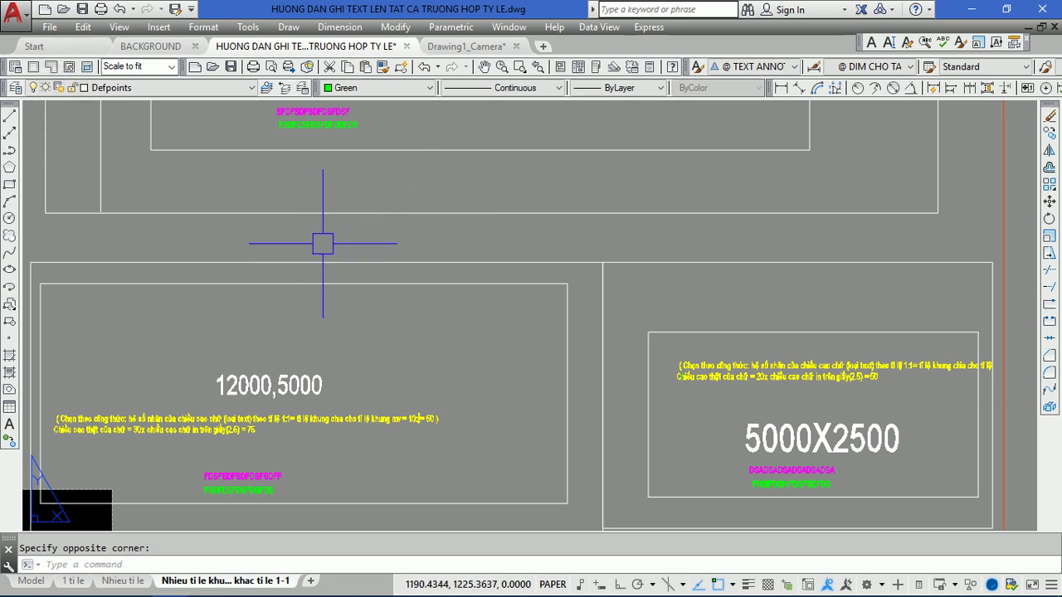
scroll(469, 373, "down", 3)
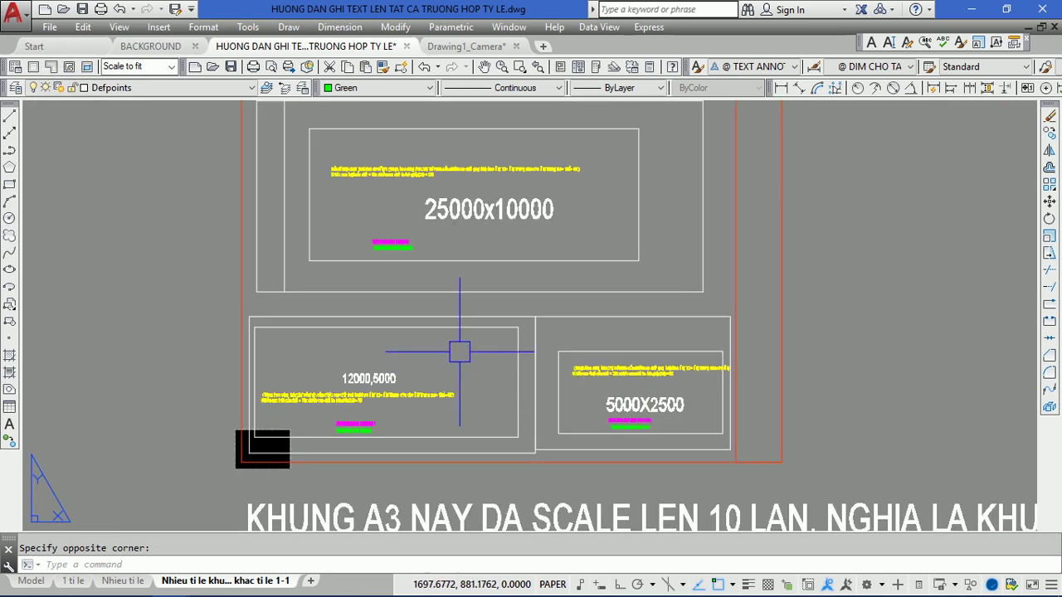
scroll(640, 421, "up", 3)
scroll(634, 432, "up", 5)
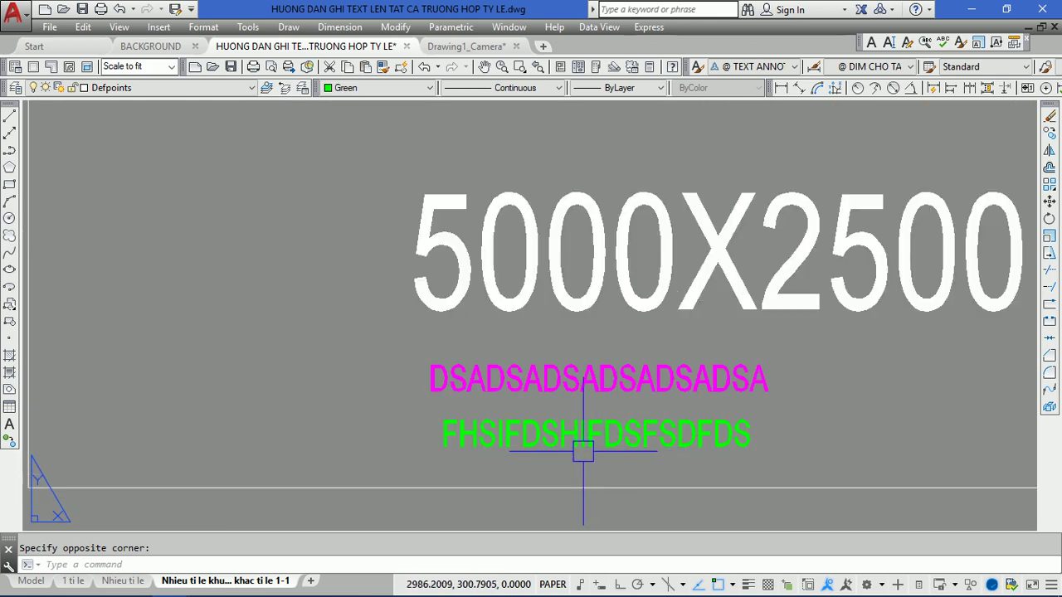
scroll(738, 436, "down", 8)
scroll(448, 441, "up", 5)
scroll(450, 445, "down", 5)
scroll(490, 288, "up", 6)
scroll(512, 290, "up", 3)
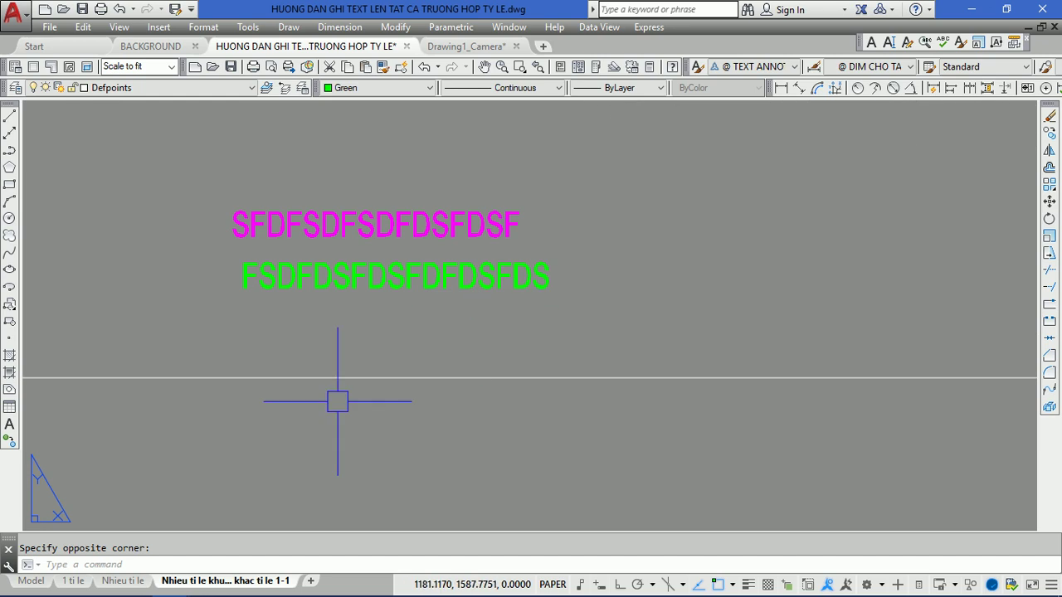
left_click(32, 581)
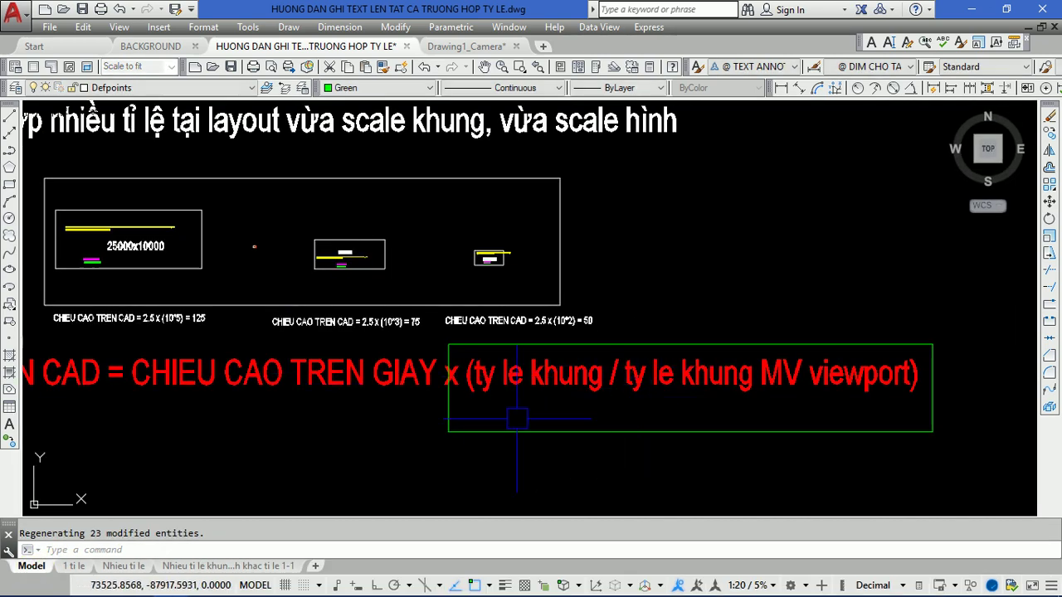
Pan across model space, then switch to the BACKGROUND drawing.
scroll(481, 340, "down", 6)
middle_click_drag(479, 322, 194, 432)
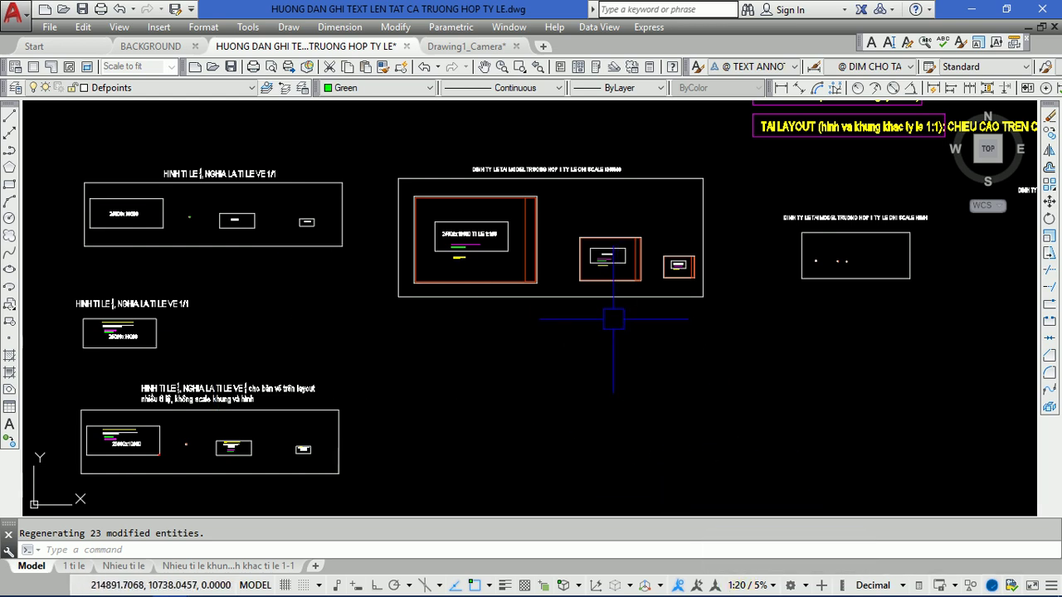
middle_click_drag(691, 296, 633, 341)
scroll(333, 284, "down", 3)
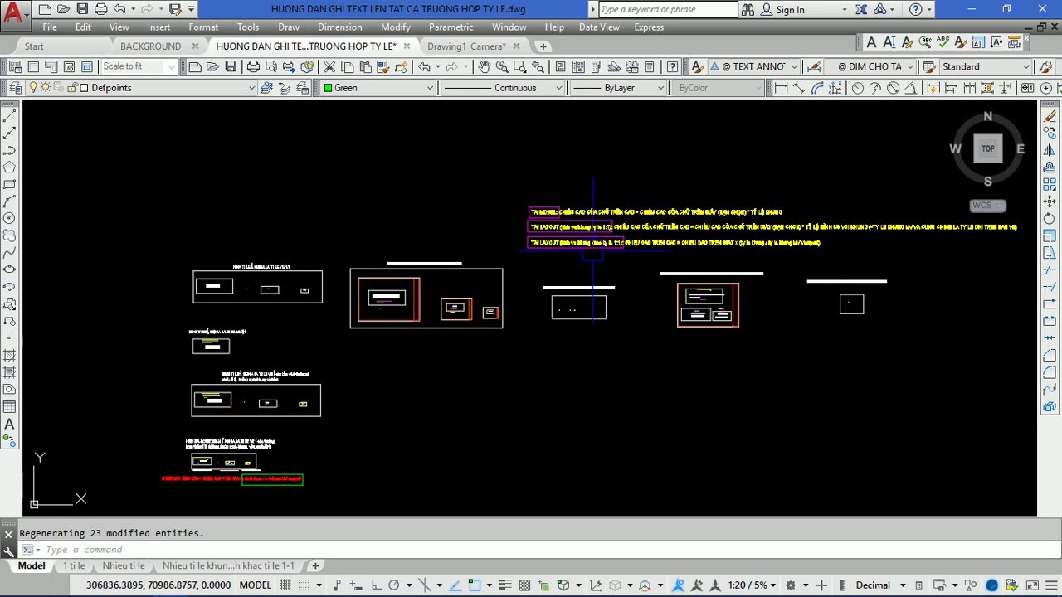
left_click(147, 46)
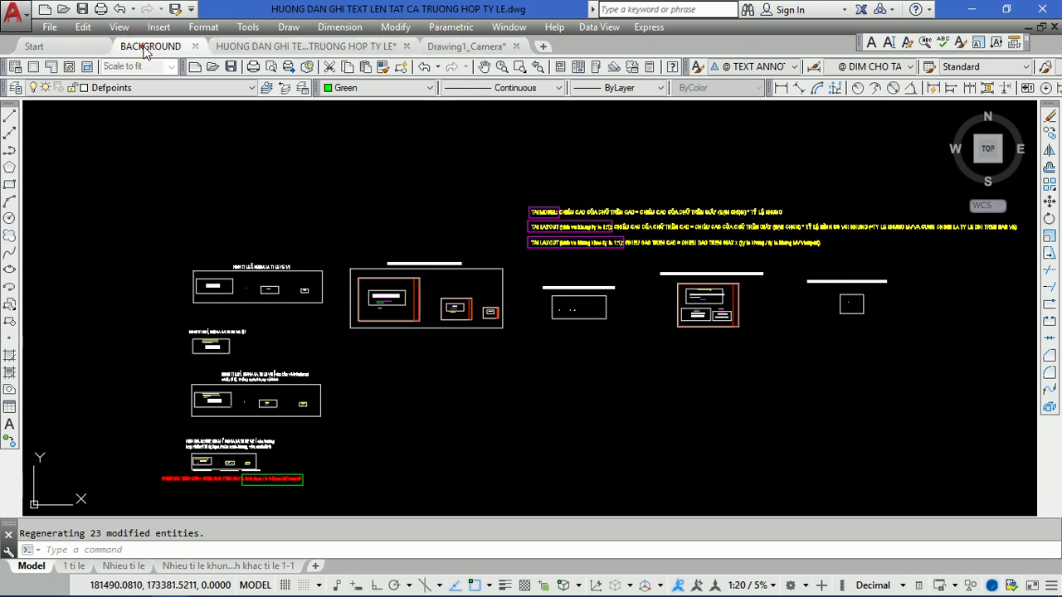